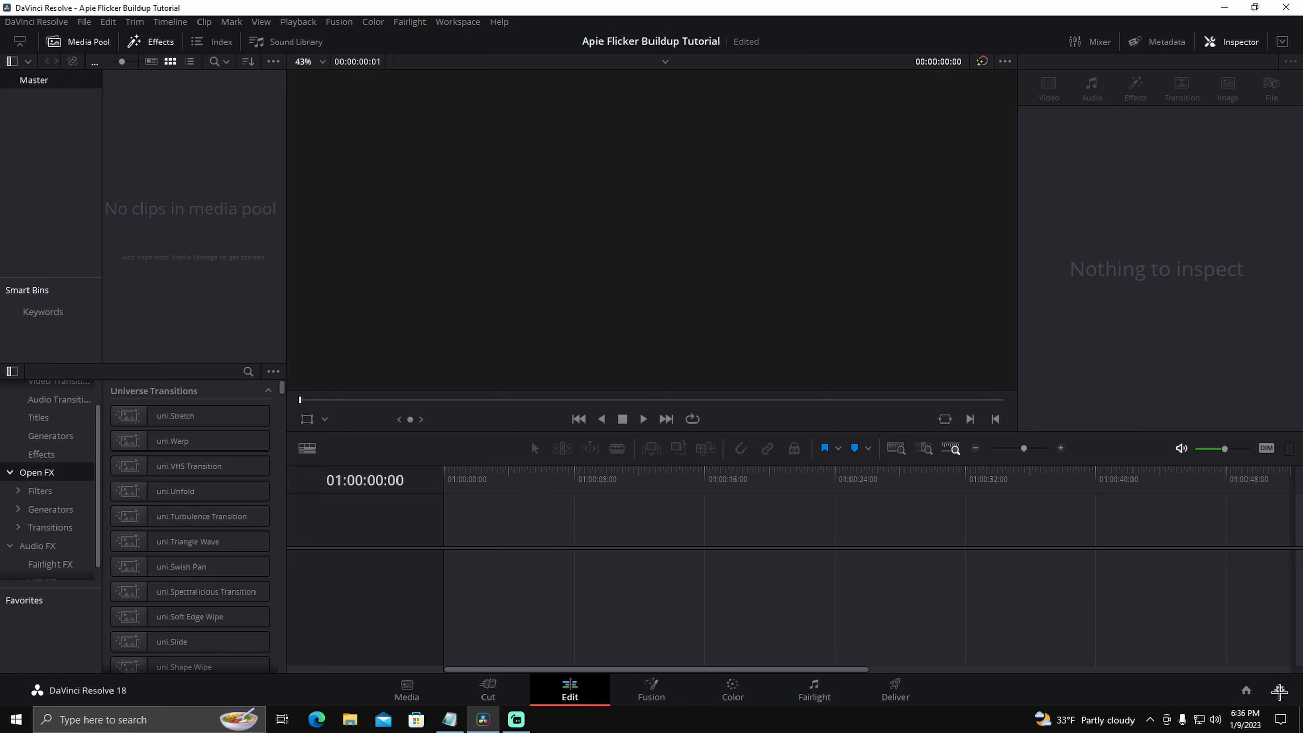
Set a custom timeline resolution of 2560 x 1440 in the project's master settings.
left_click(1279, 691)
left_click(636, 149)
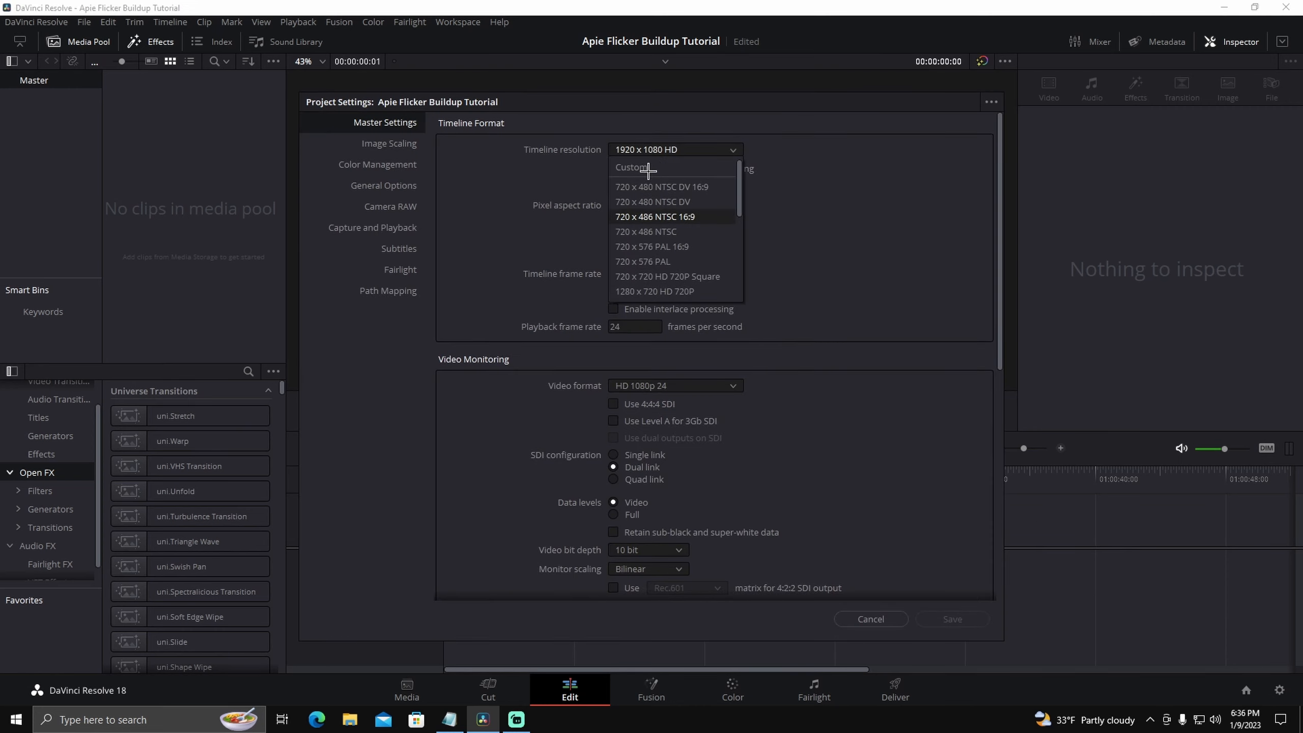
left_click(648, 169)
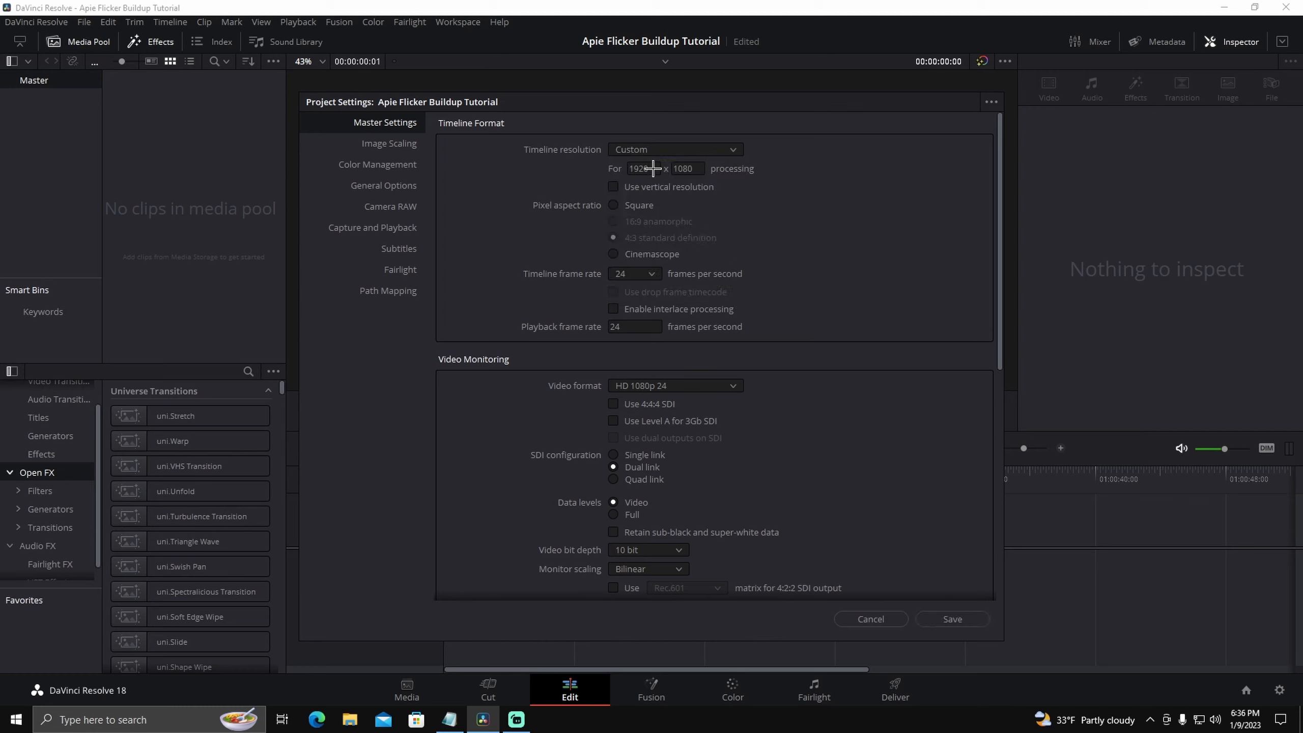
double_click(652, 168)
key("BackSpace")
type("2560")
key("Tab")
type("1")
Set the timeline frame rate to 60 frames per second and save the project settings.
left_click(637, 274)
left_click(621, 425)
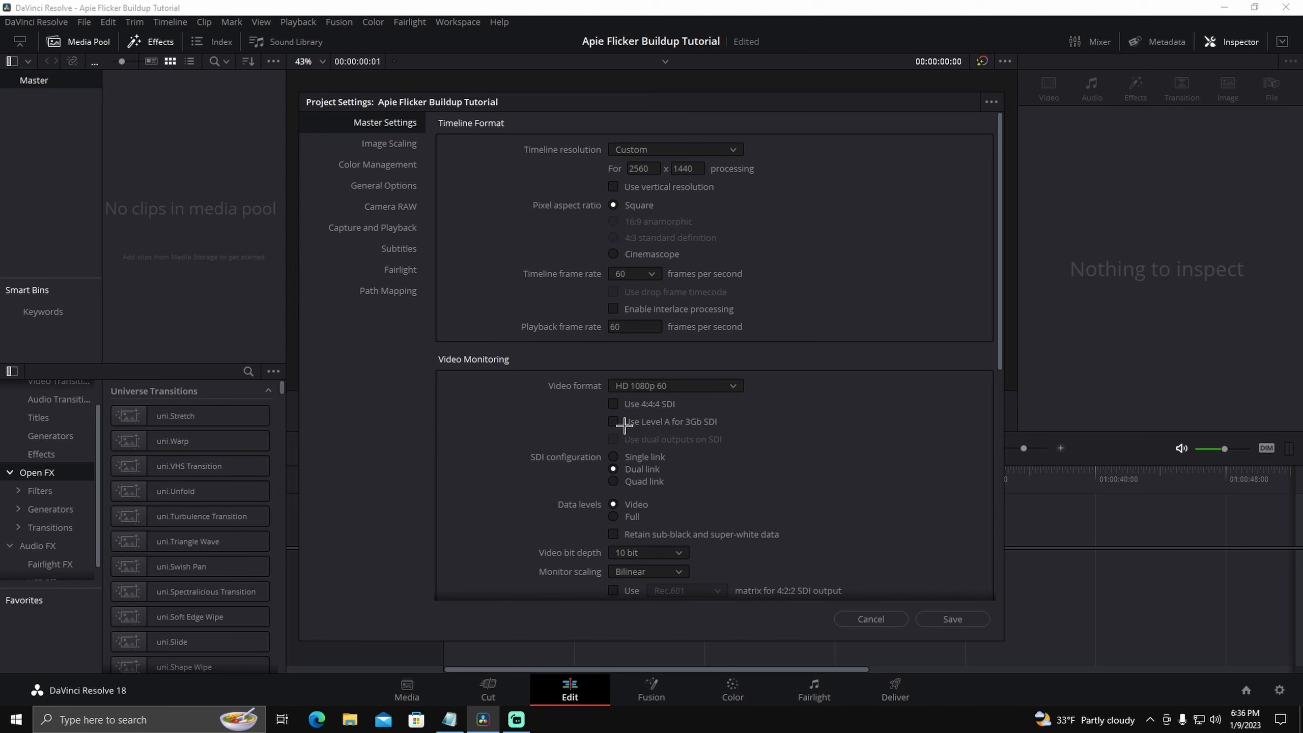
scroll(872, 439, "down", 8)
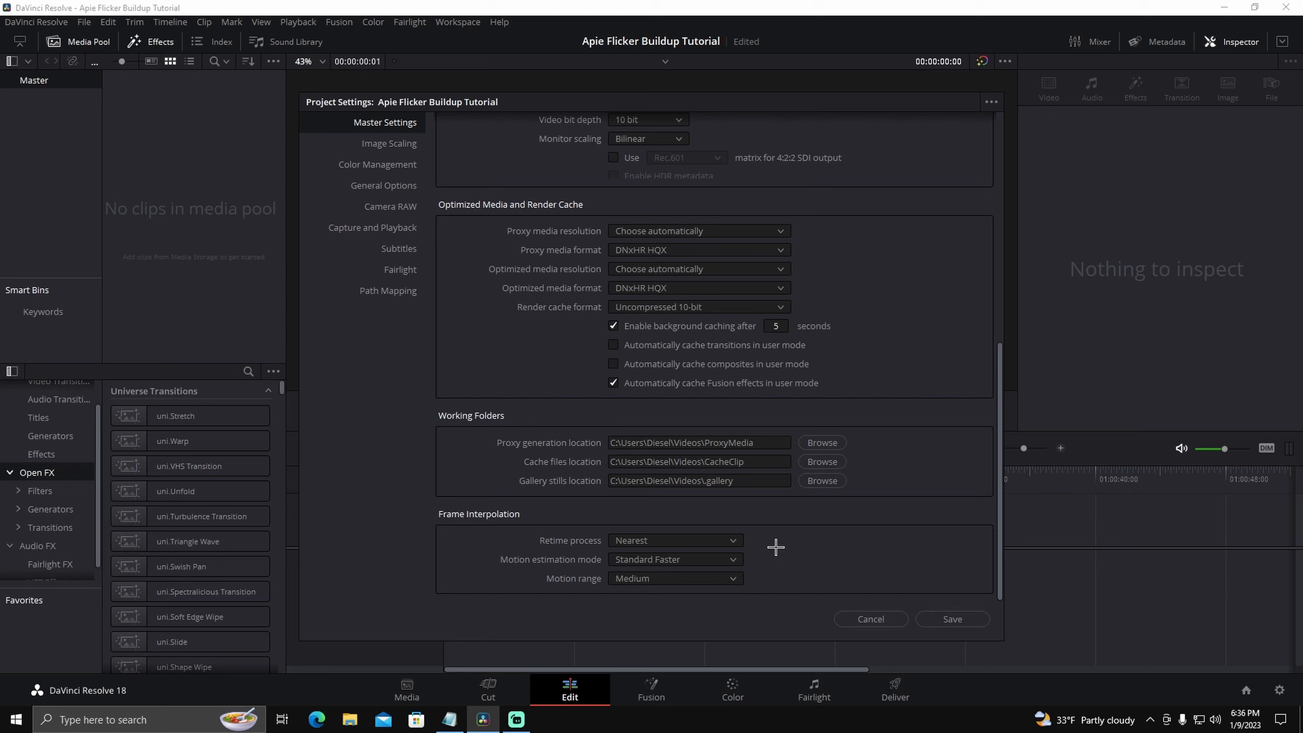
left_click(953, 619)
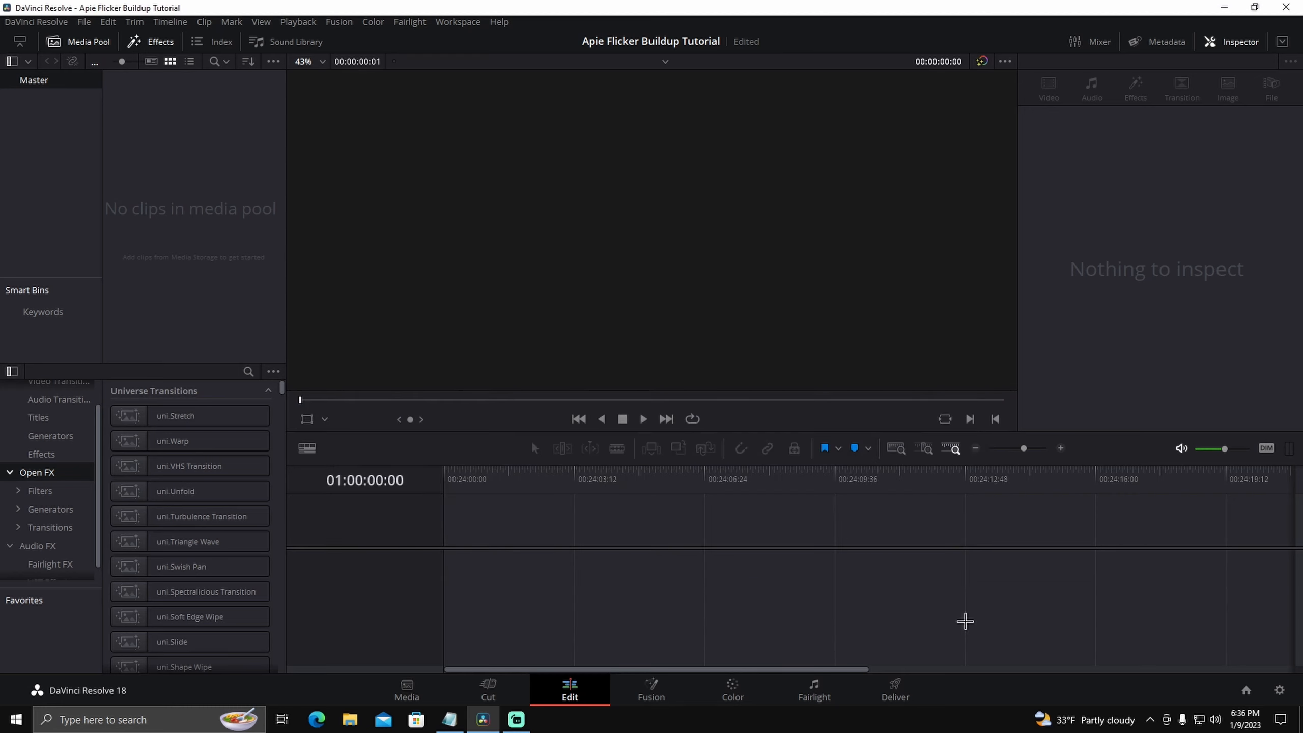
Set the playback render cache mode to Smart.
left_click(297, 23)
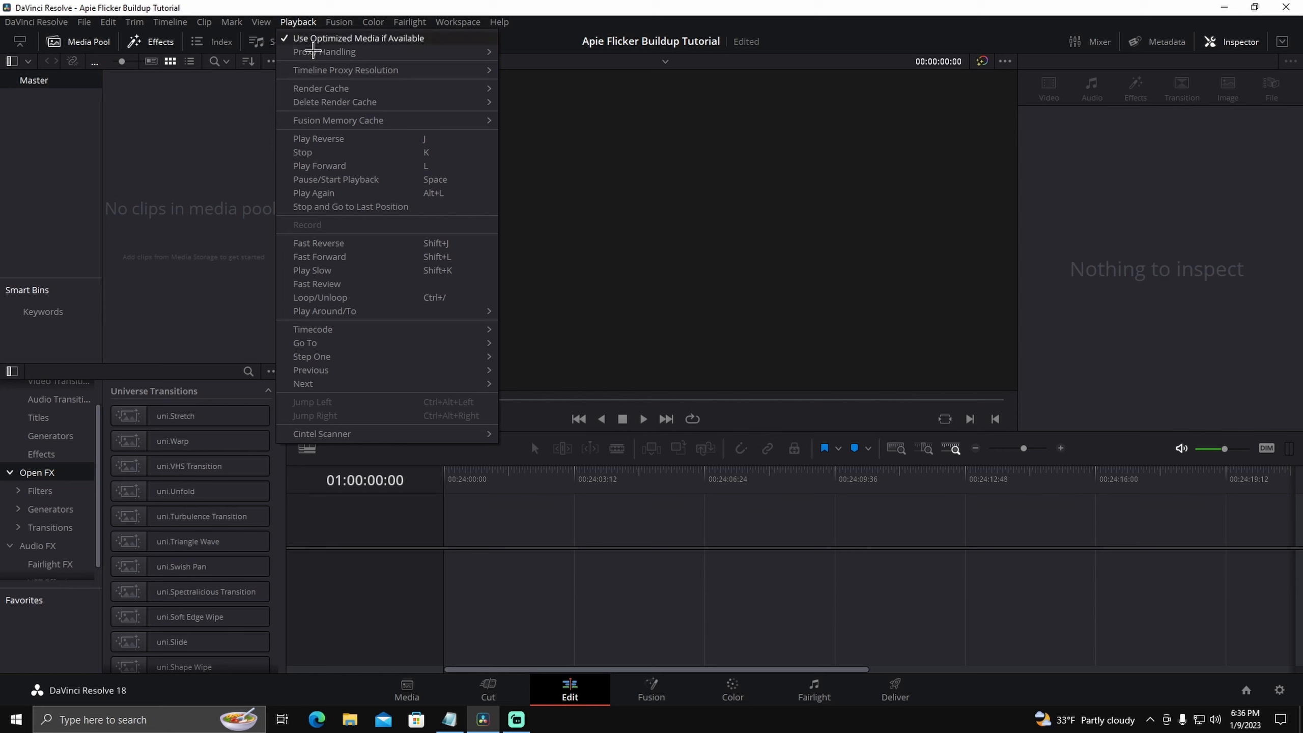
mouse_move(344, 89)
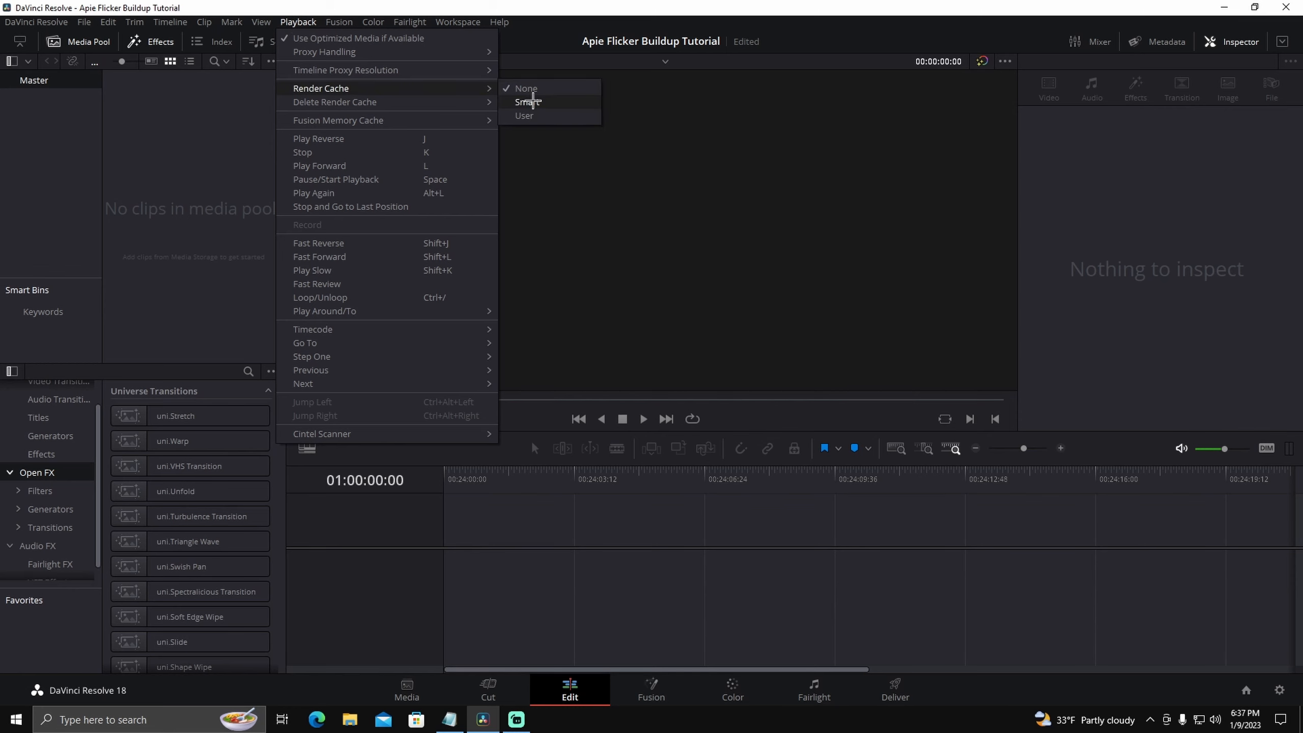
left_click(533, 101)
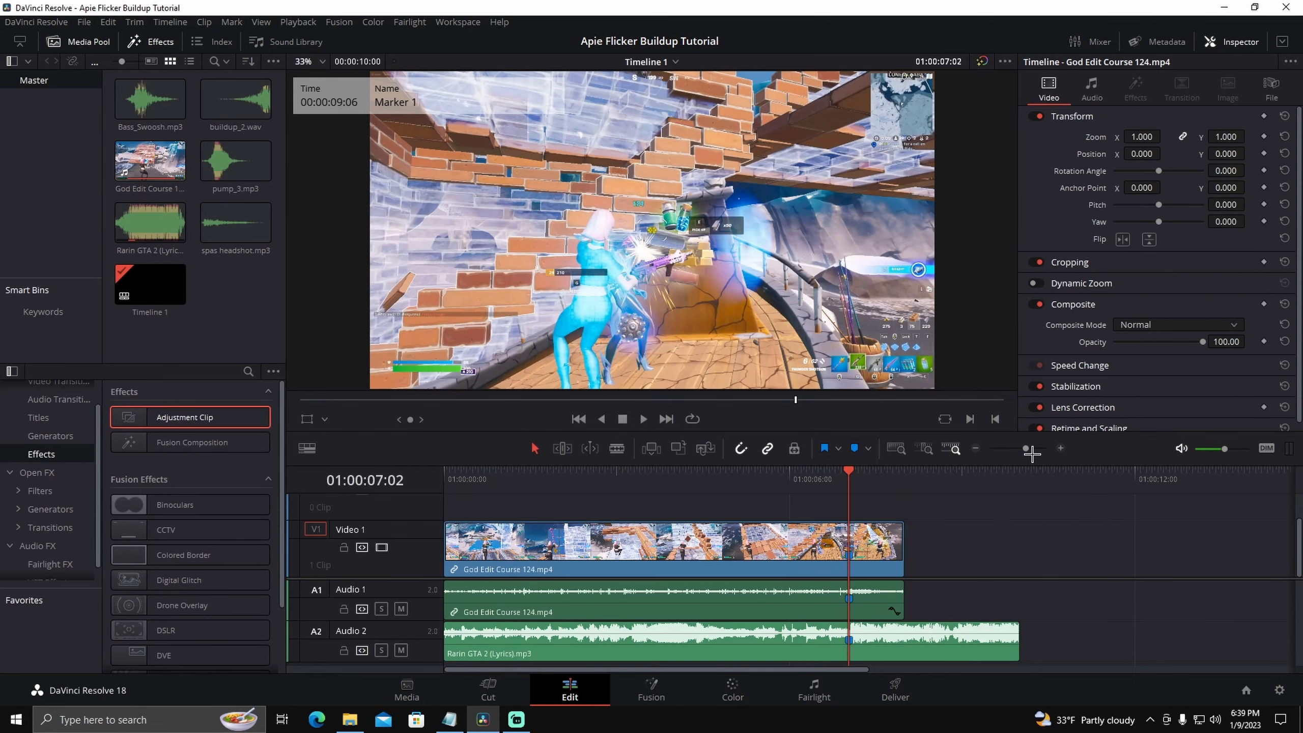
Add fade-ins about 1.5 seconds long to the start of the gameplay video, its audio and the music track.
left_click_drag(446, 524, 528, 523)
left_click_drag(442, 584, 530, 583)
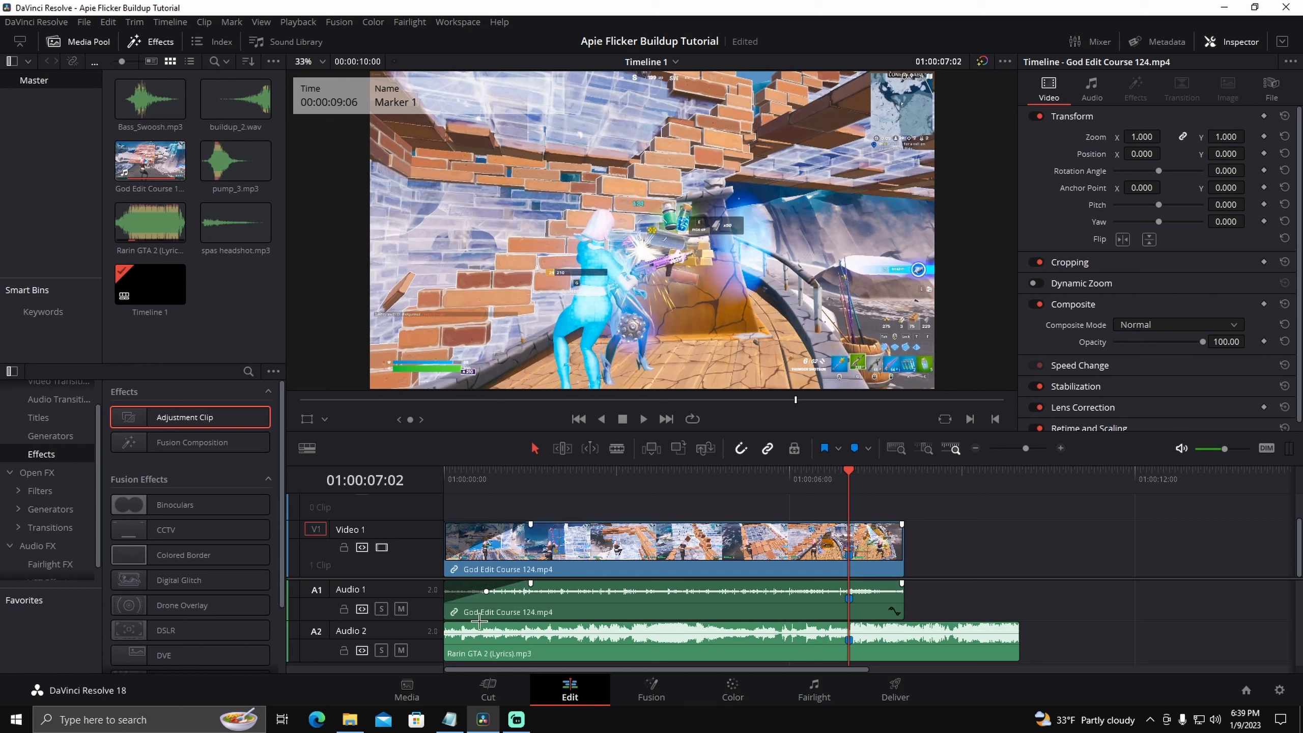
left_click_drag(444, 623, 531, 624)
Place an adjustment clip above the gameplay clip starting at 01:00:05:00 and move the playhead to its start.
scroll(914, 537, "up", 3)
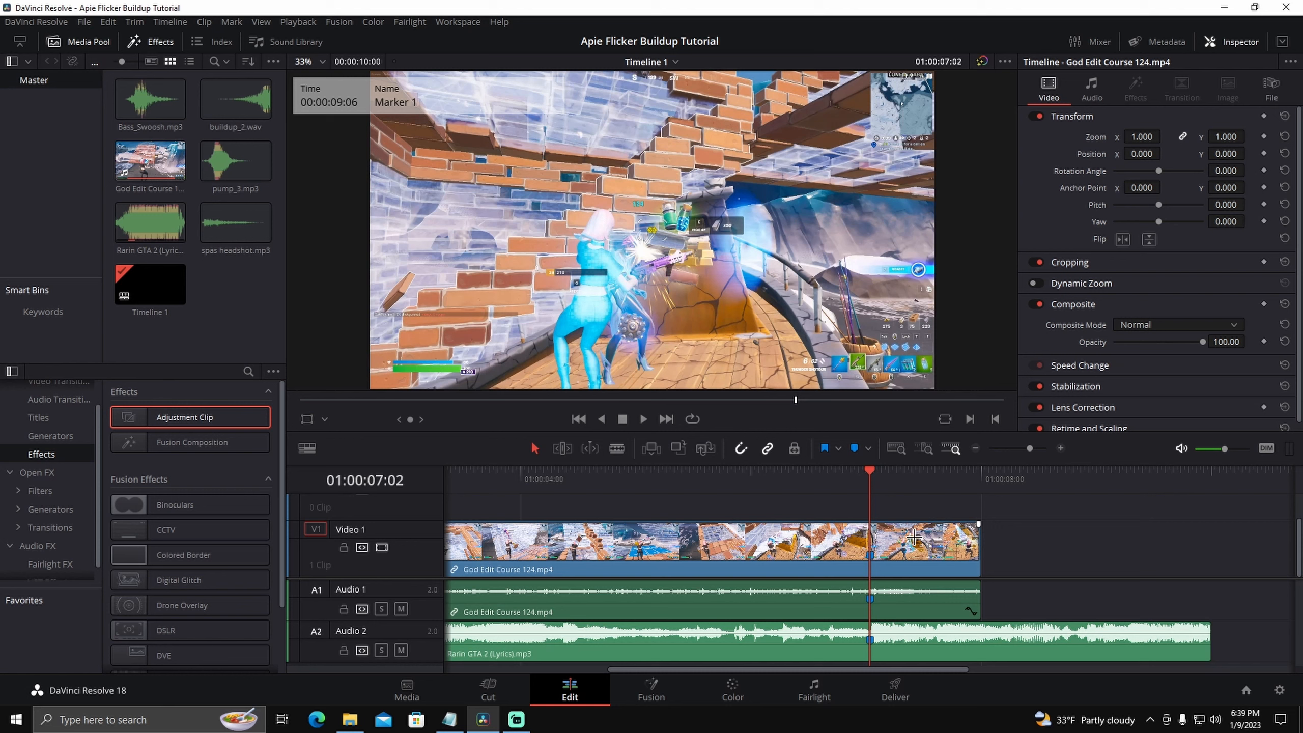
left_click_drag(210, 418, 636, 512)
left_click_drag(869, 473, 638, 474)
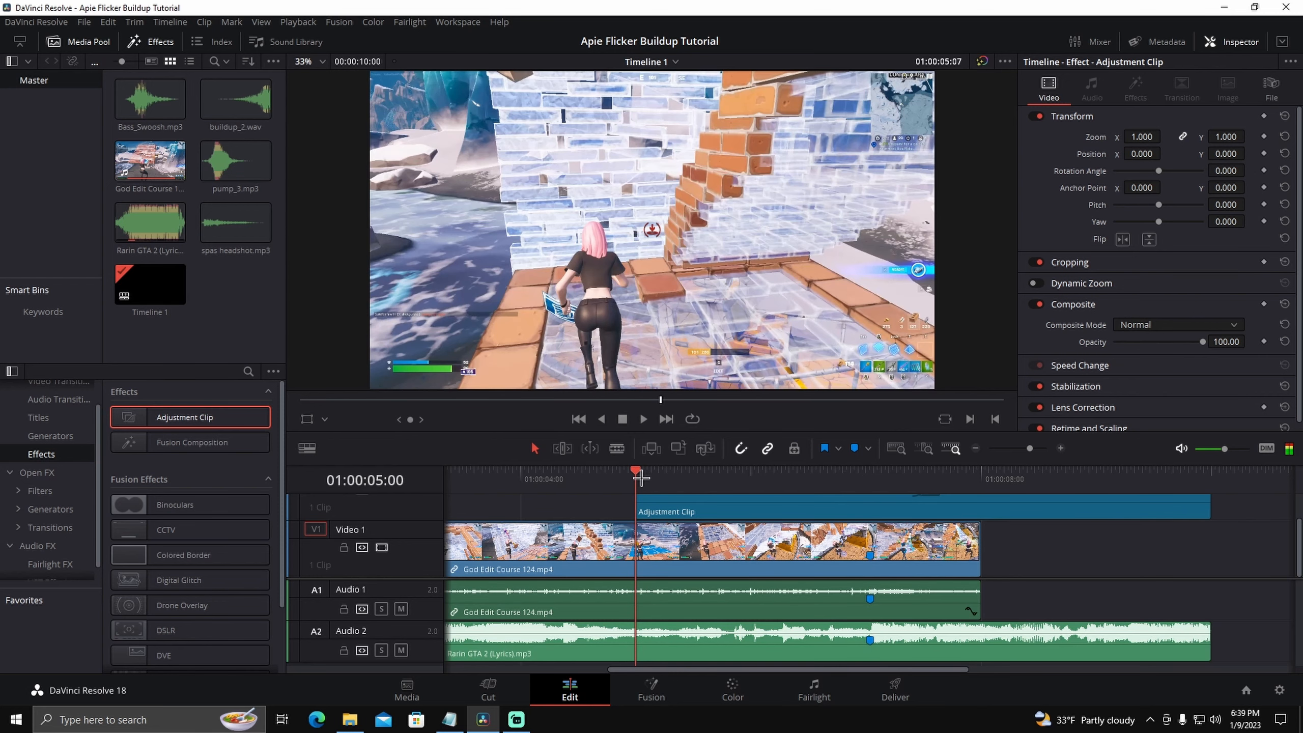
Open the adjustment clip in Fusion, move the playhead to frame 122, and return to the Edit page.
right_click(664, 510)
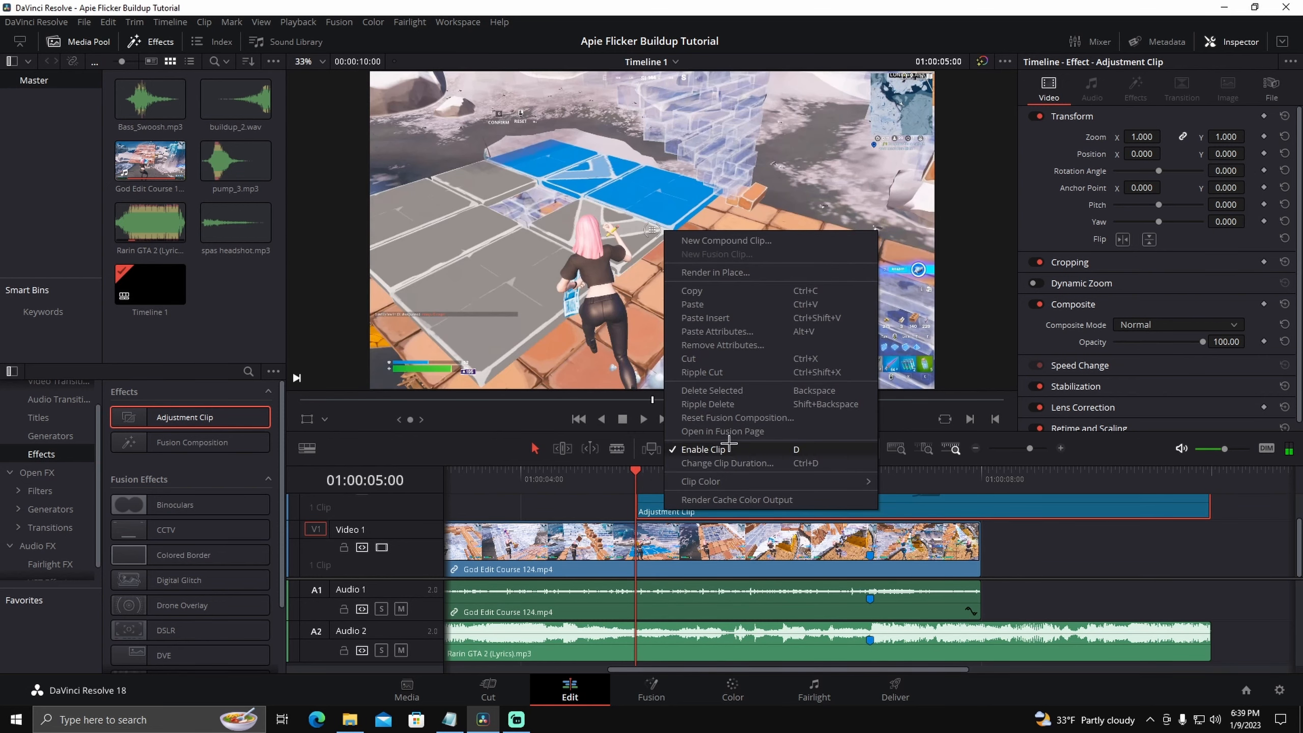
left_click(713, 431)
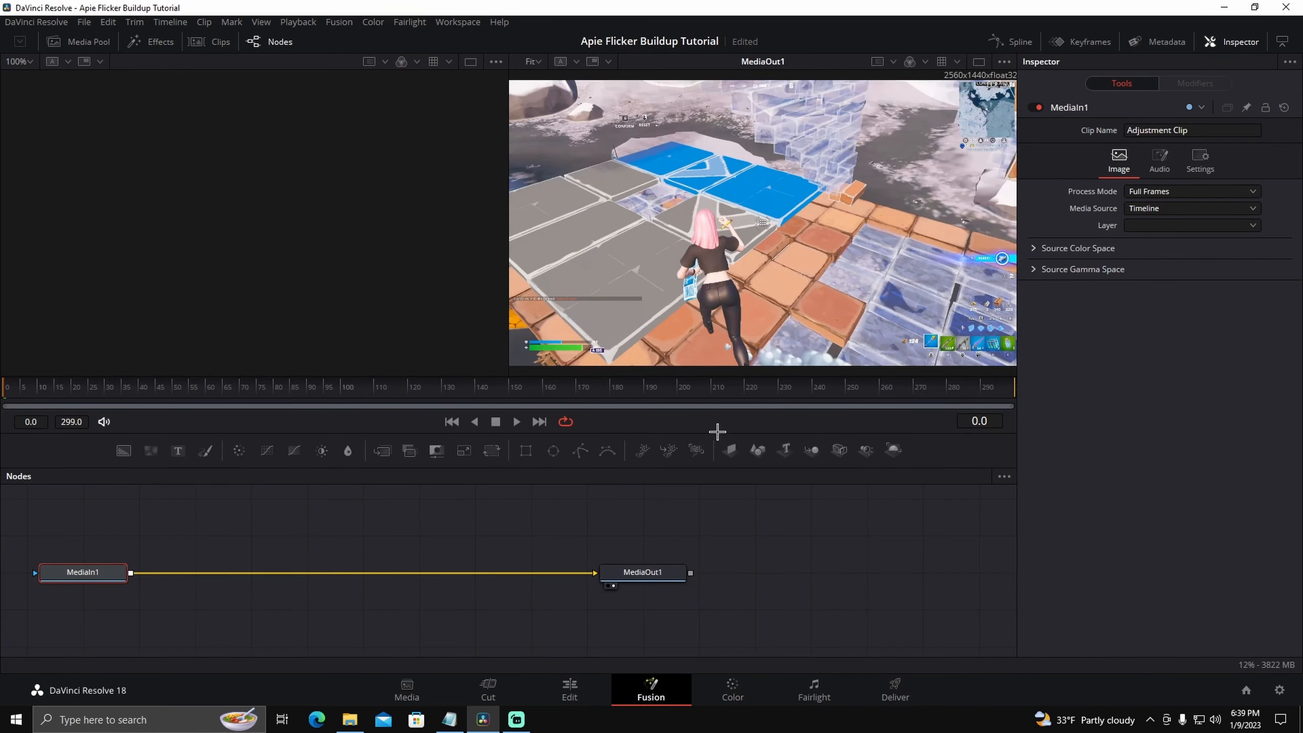
left_click(412, 388)
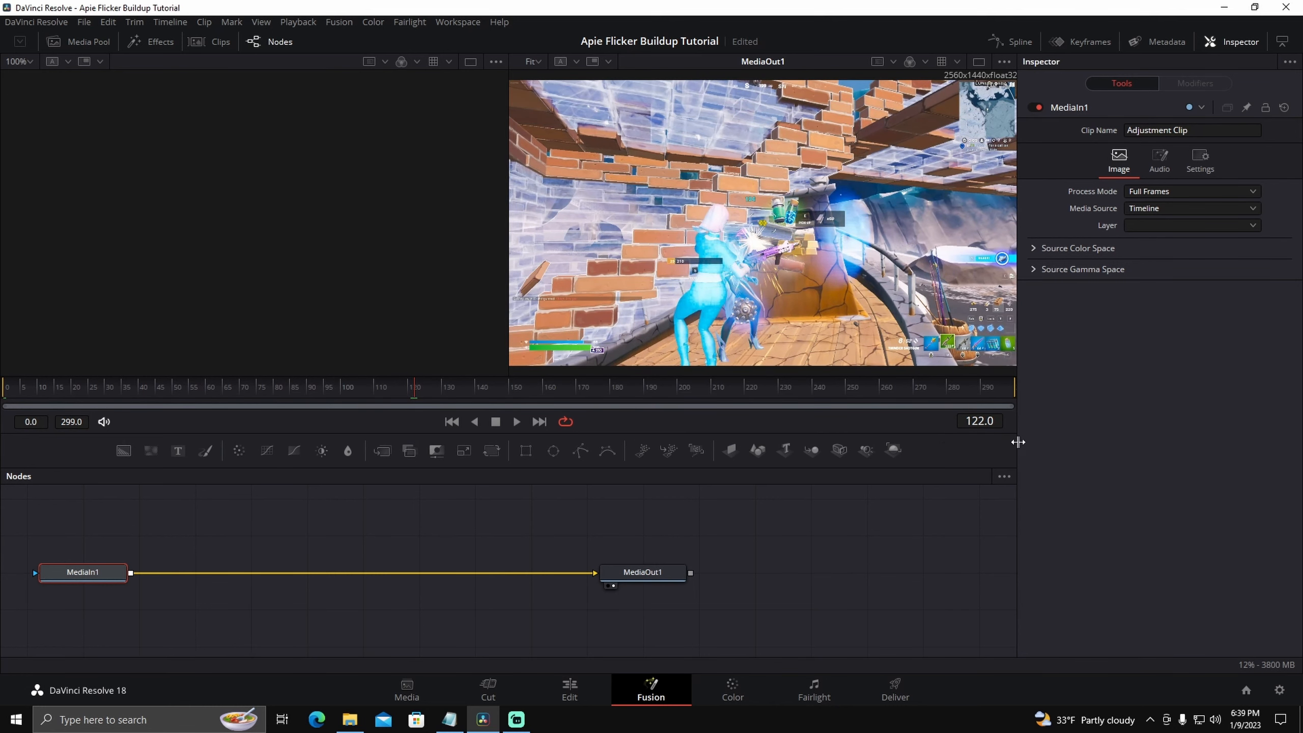
left_click(581, 688)
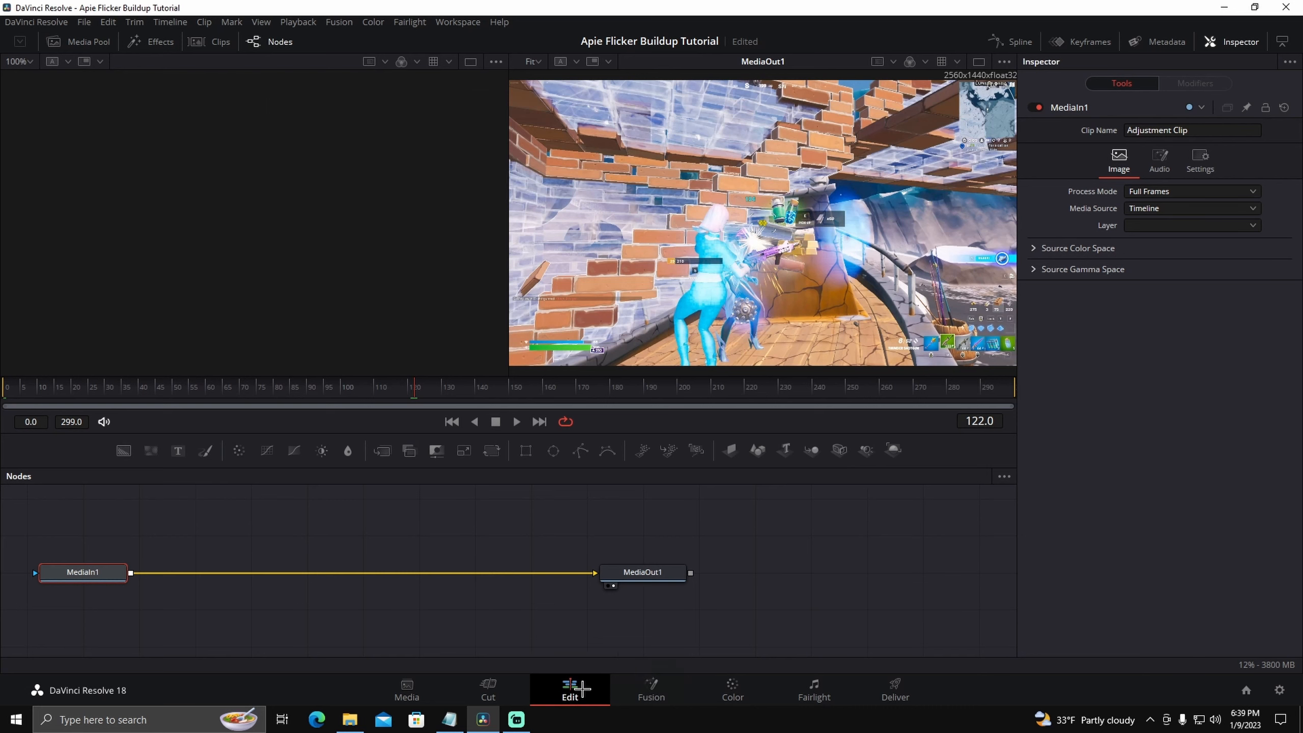
Split the adjustment clip at the playhead and delete the part after the marker.
key("ctrl+b")
left_click(931, 507)
key("Delete")
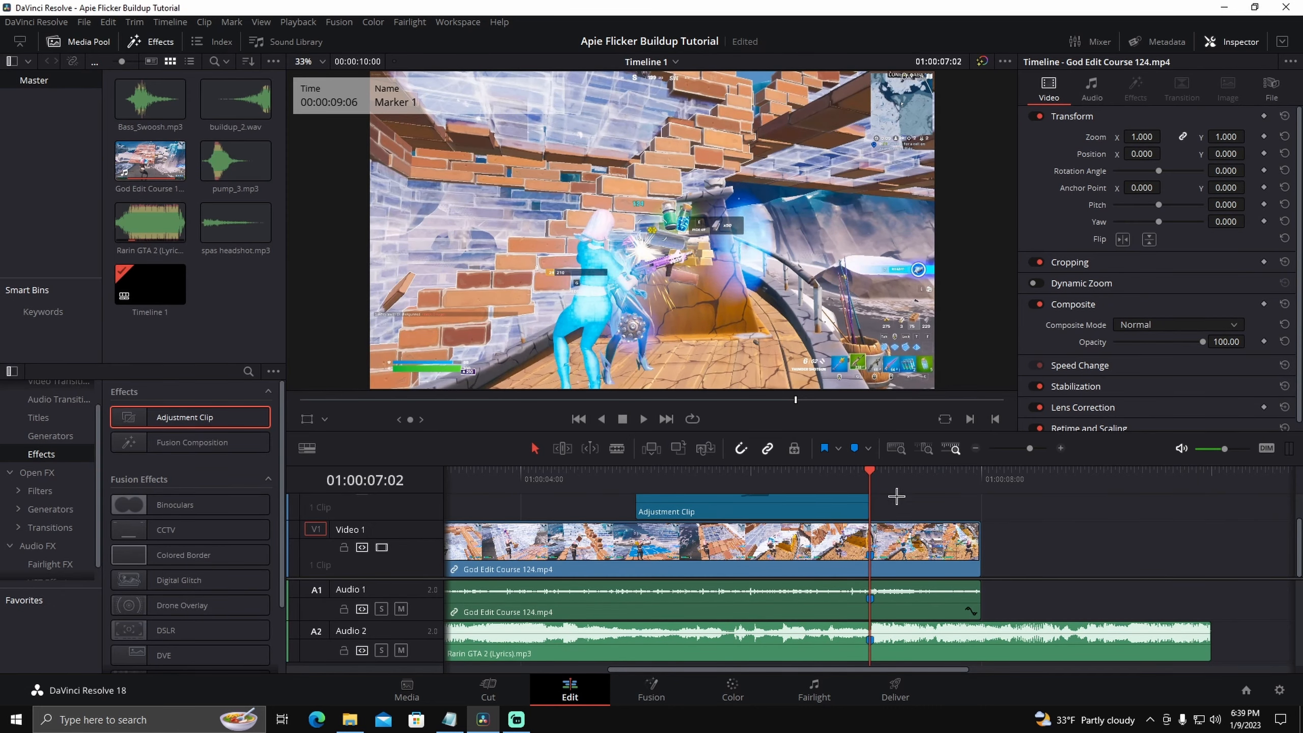
left_click_drag(829, 503, 836, 508)
left_click(888, 509)
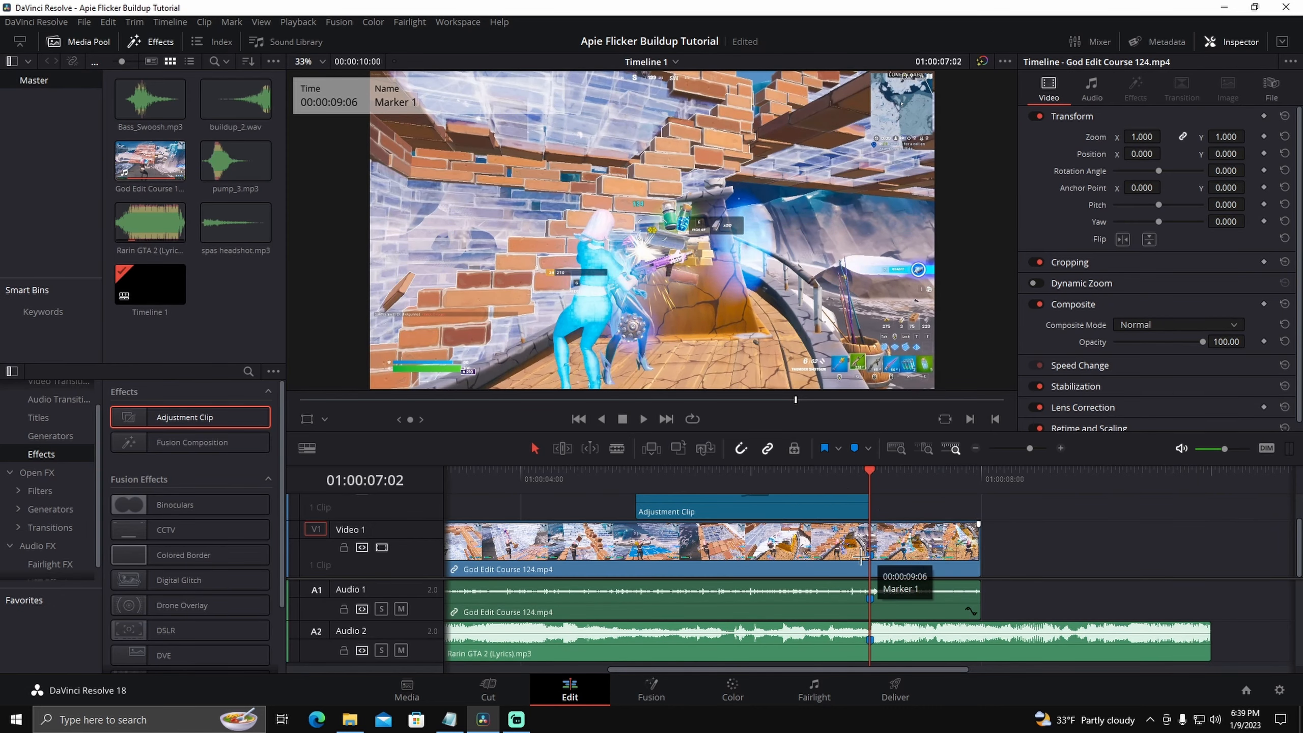
Split the gameplay clip at 01:00:05:00, the adjustment clip's start, and delete the adjustment clip.
left_click_drag(1014, 578, 1015, 598)
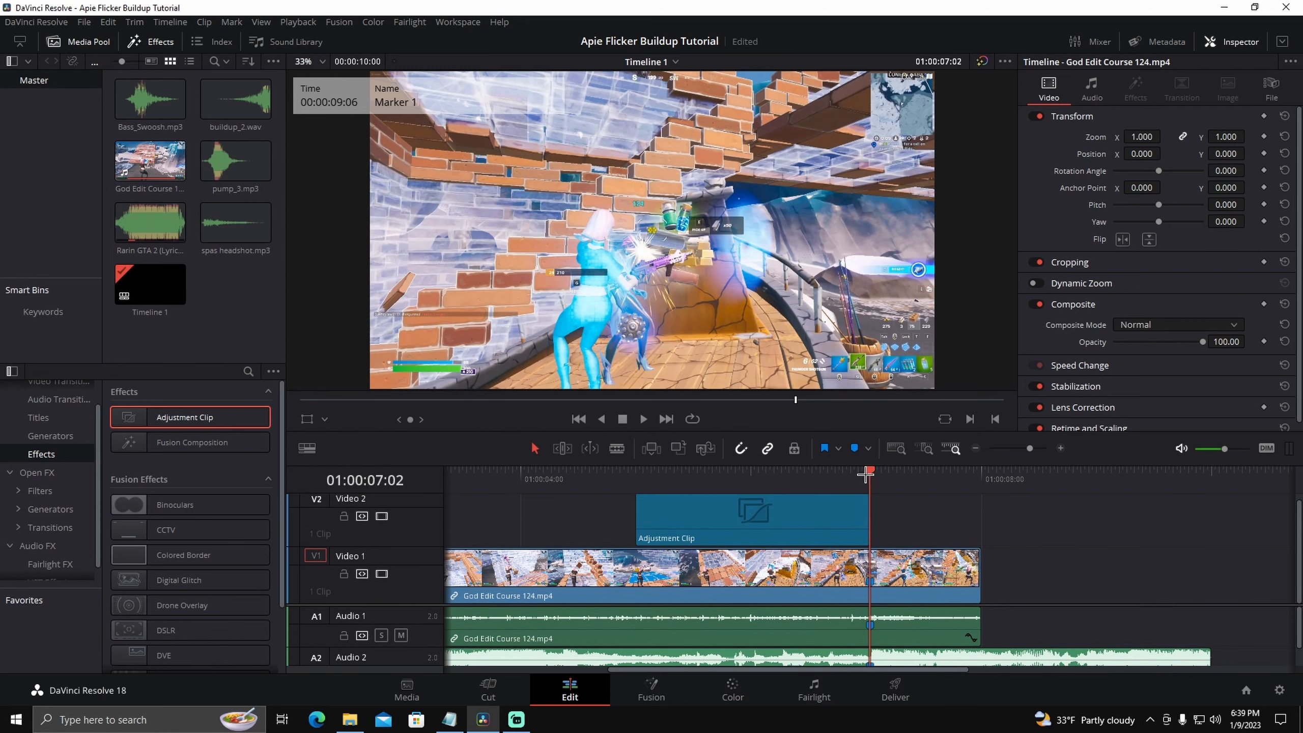
left_click_drag(868, 474, 635, 482)
left_click(640, 577)
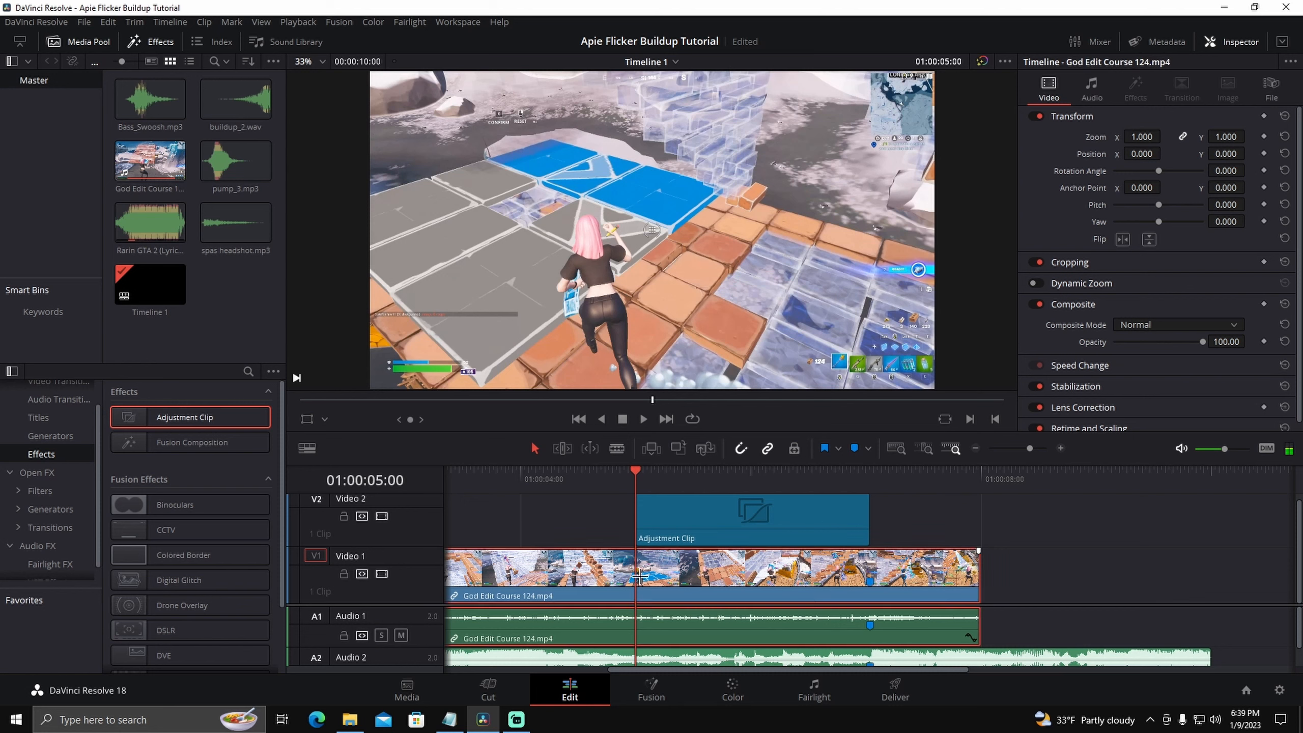
key("ctrl+b")
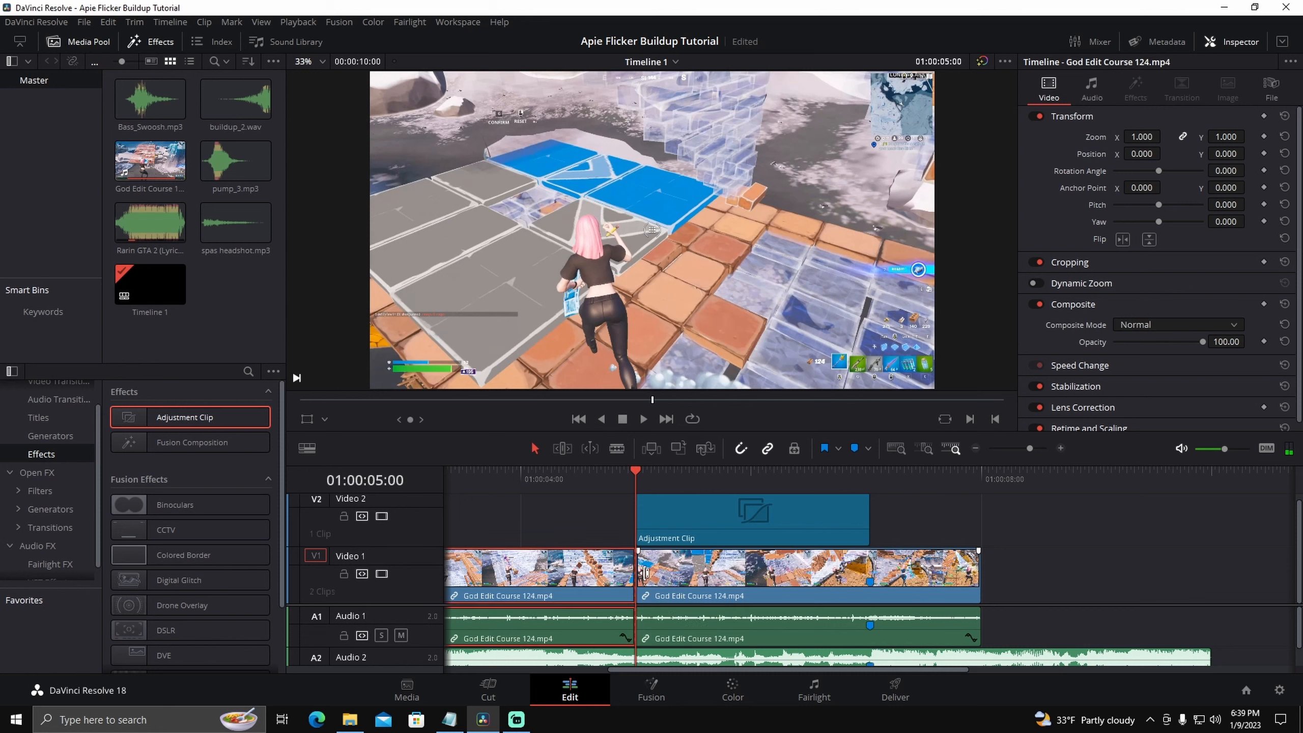
left_click(671, 525)
key("Delete")
Unlink the video and audio of the second gameplay segment.
key("space")
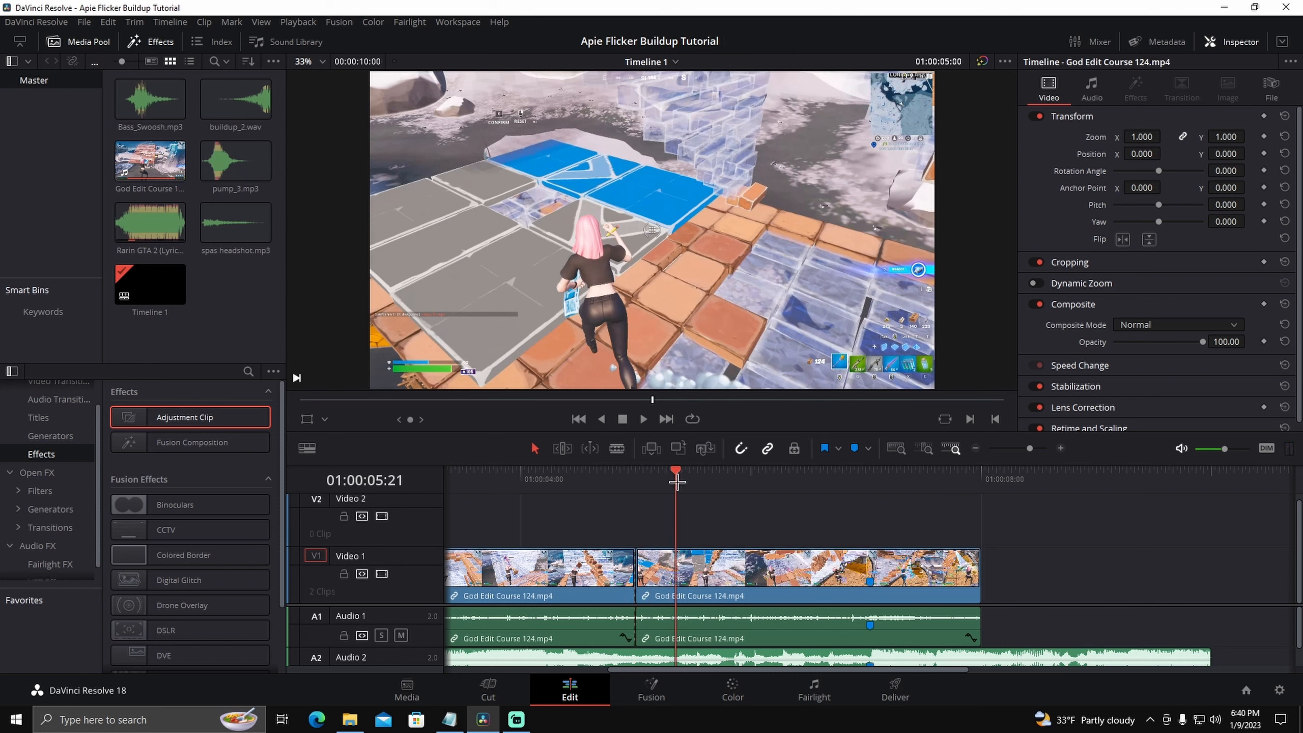
left_click(746, 568)
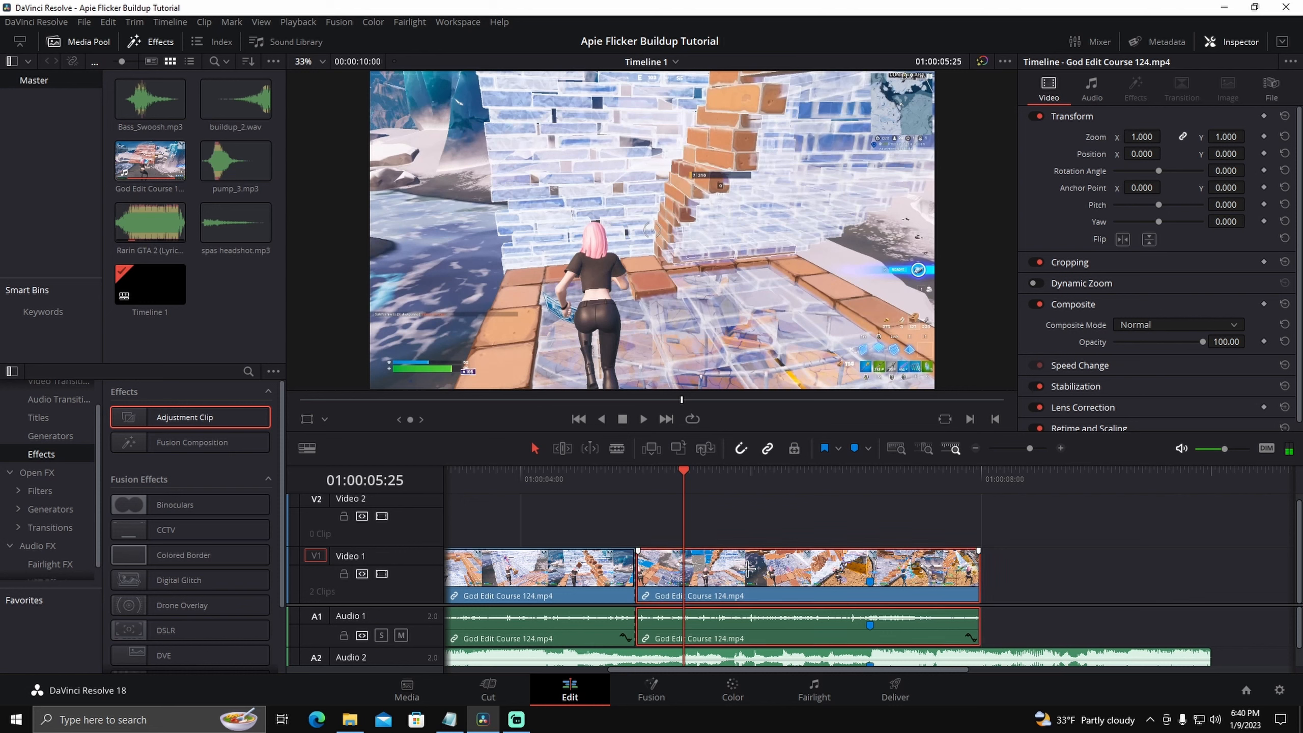
right_click(747, 568)
left_click(760, 559)
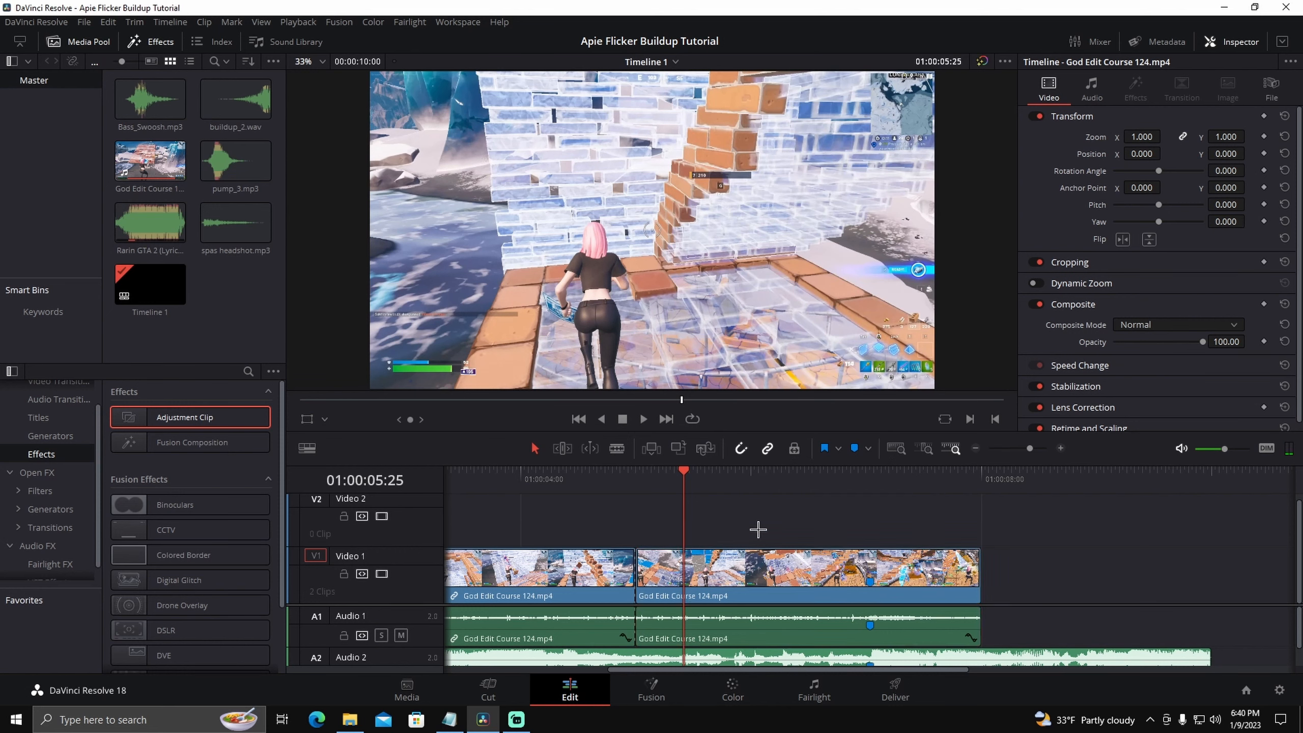
Delete the second segment's audio and fade out the end of the first segment's audio over about half a second.
left_click(755, 621)
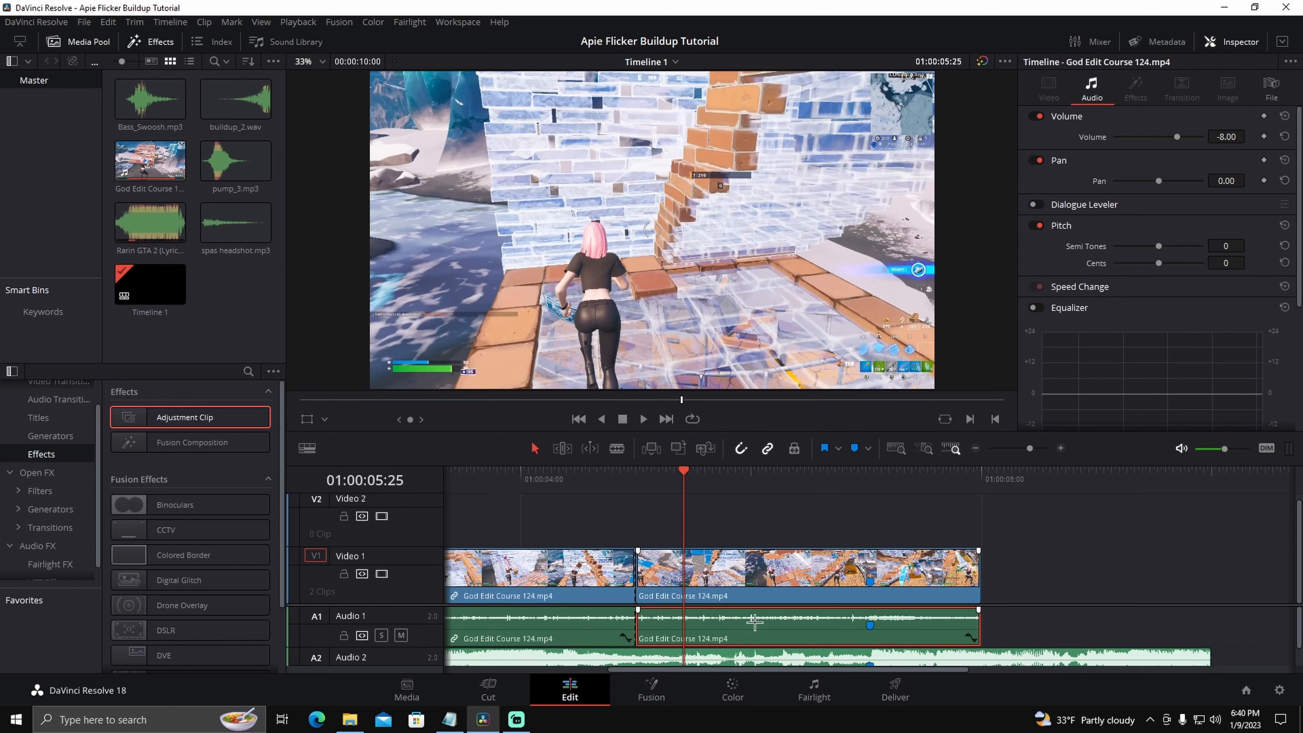
key("Delete")
left_click_drag(635, 610, 575, 610)
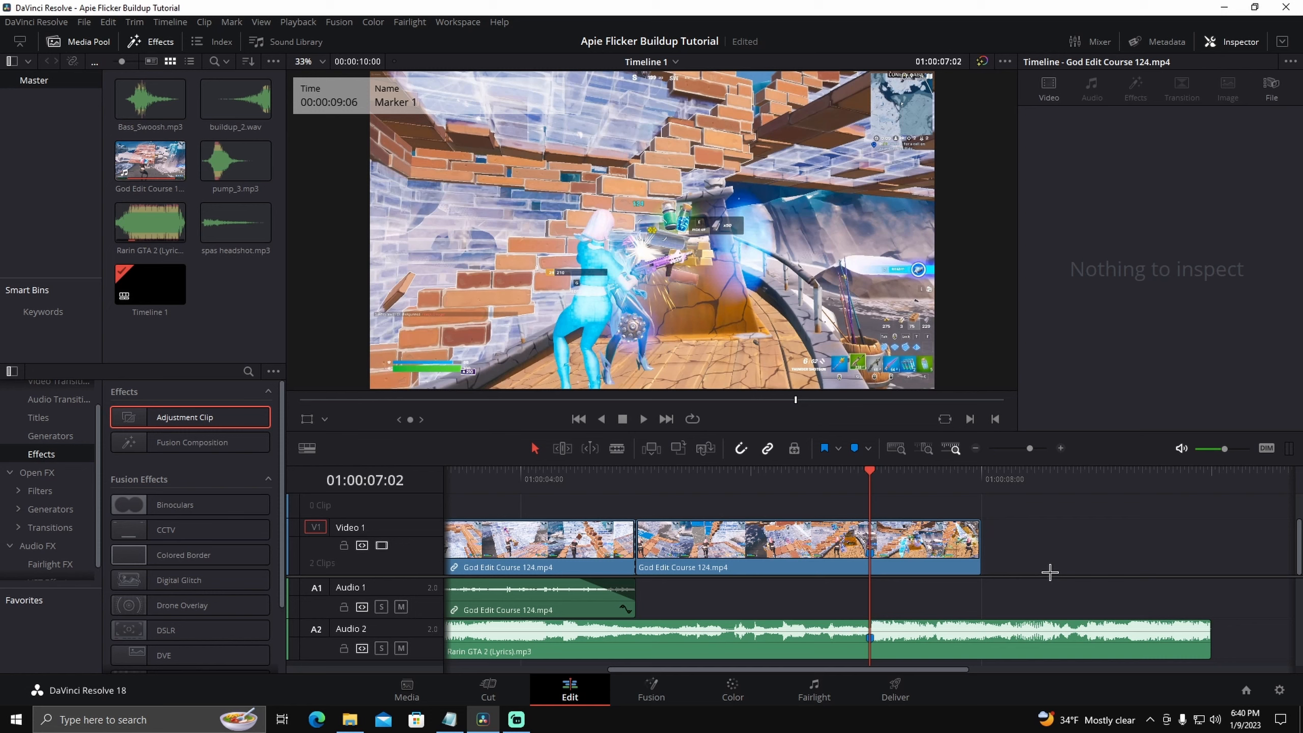
Search the Open FX effects for "bcc velocity" and apply BCC Velocity Remap to the second gameplay segment.
left_click(54, 473)
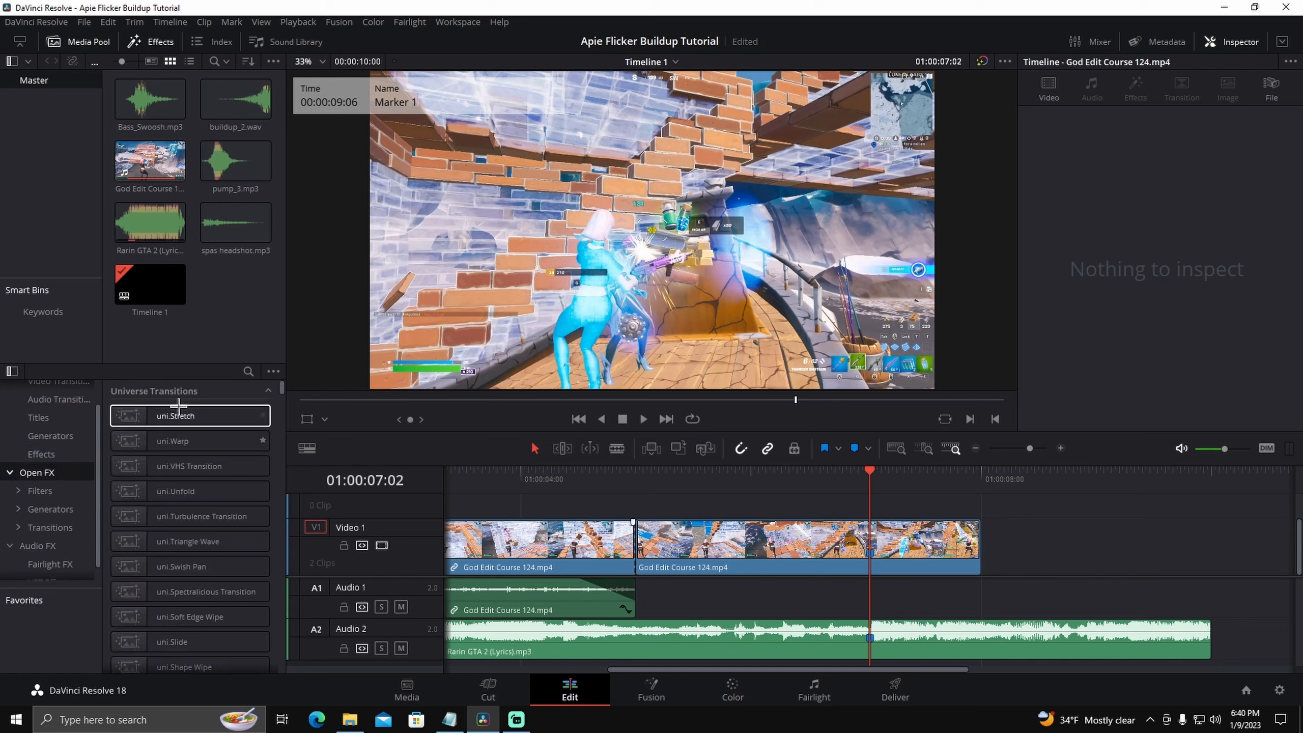
left_click(244, 374)
type("bcc v")
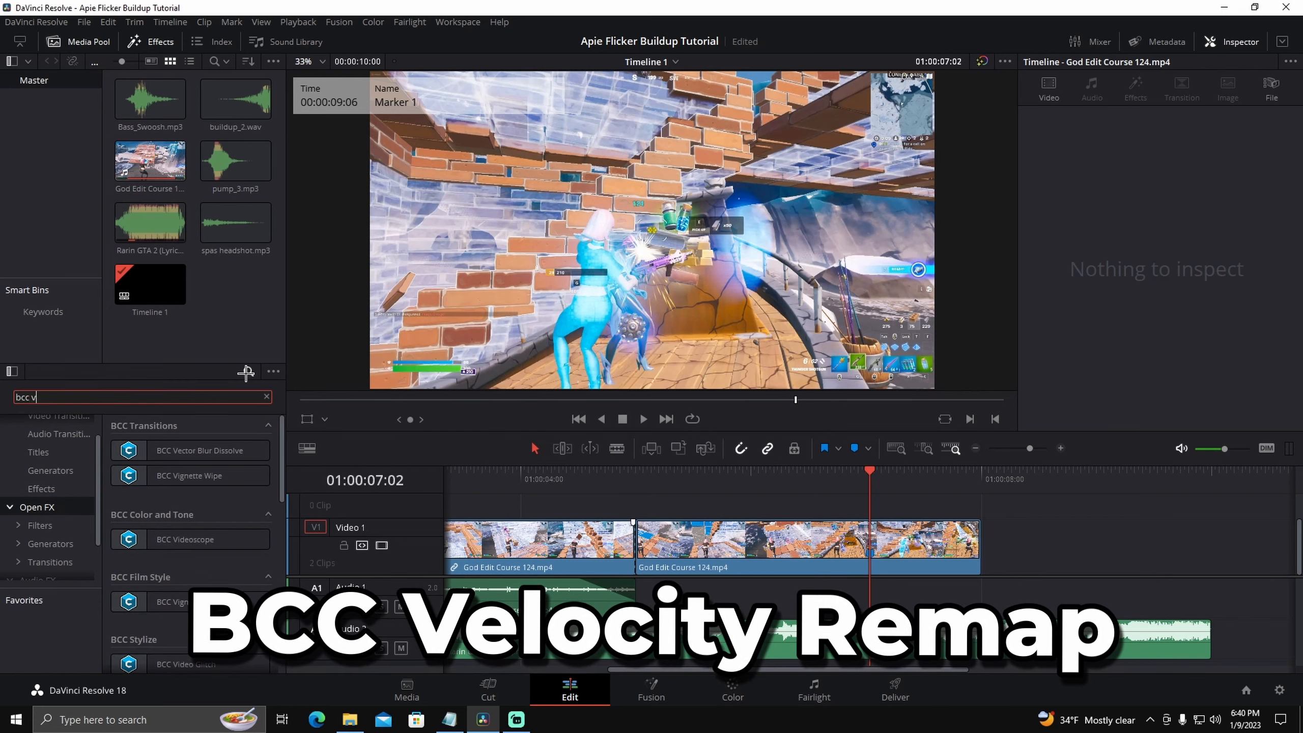
type("elocity")
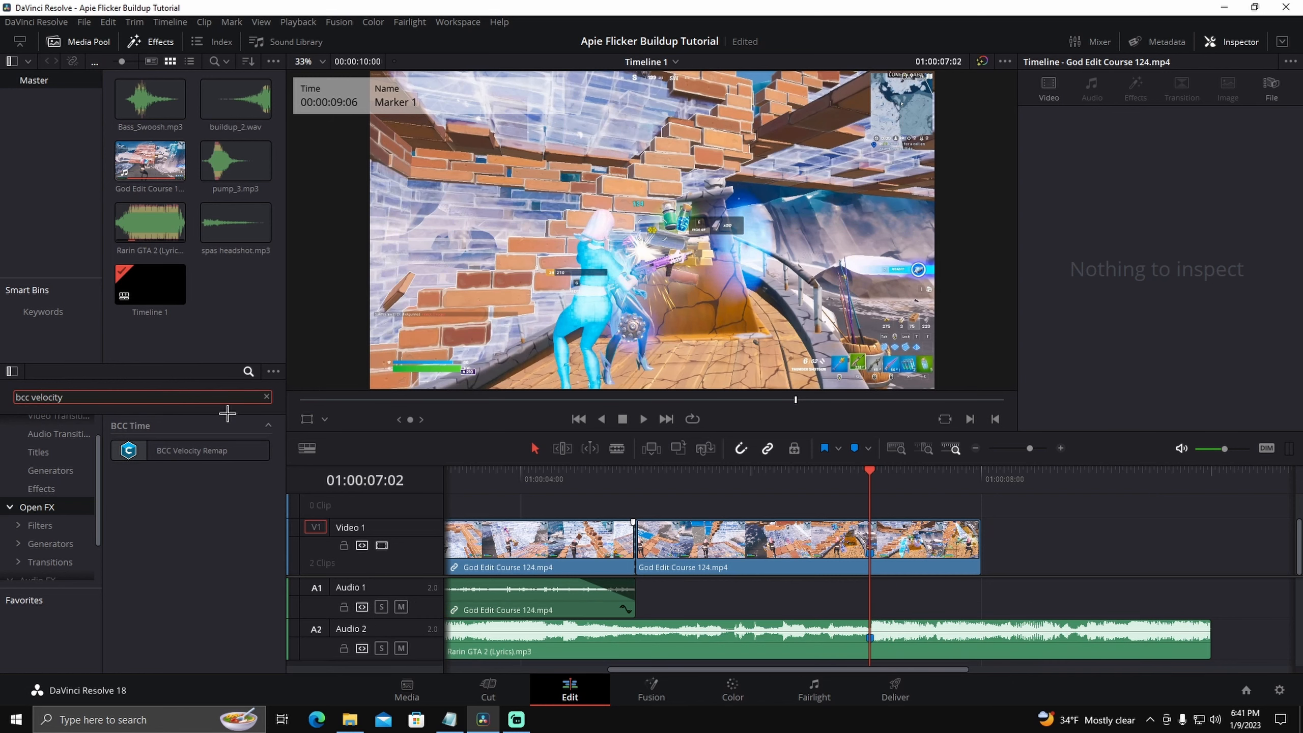
left_click_drag(183, 450, 681, 546)
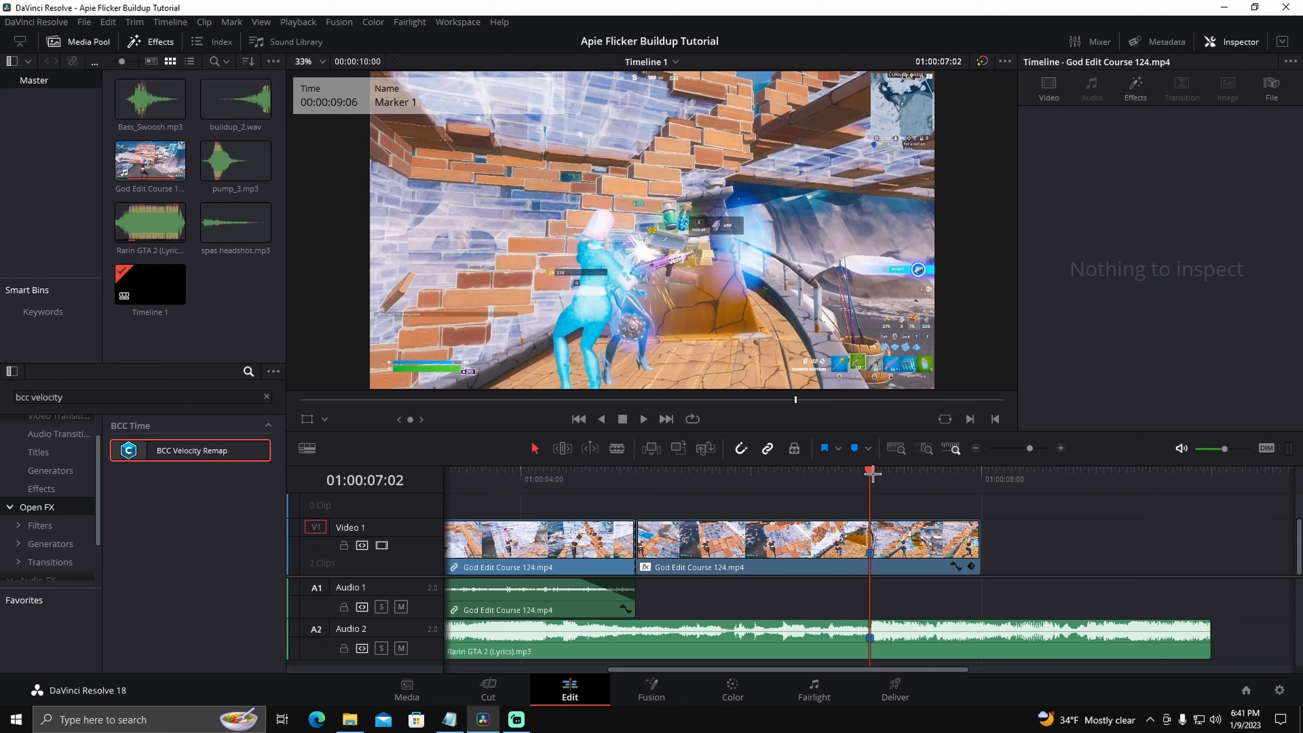
In the second segment's BCC Velocity Remap settings, set Temporal Blur Amount to 0 and turn off Frame Blending.
left_click_drag(872, 472, 636, 500)
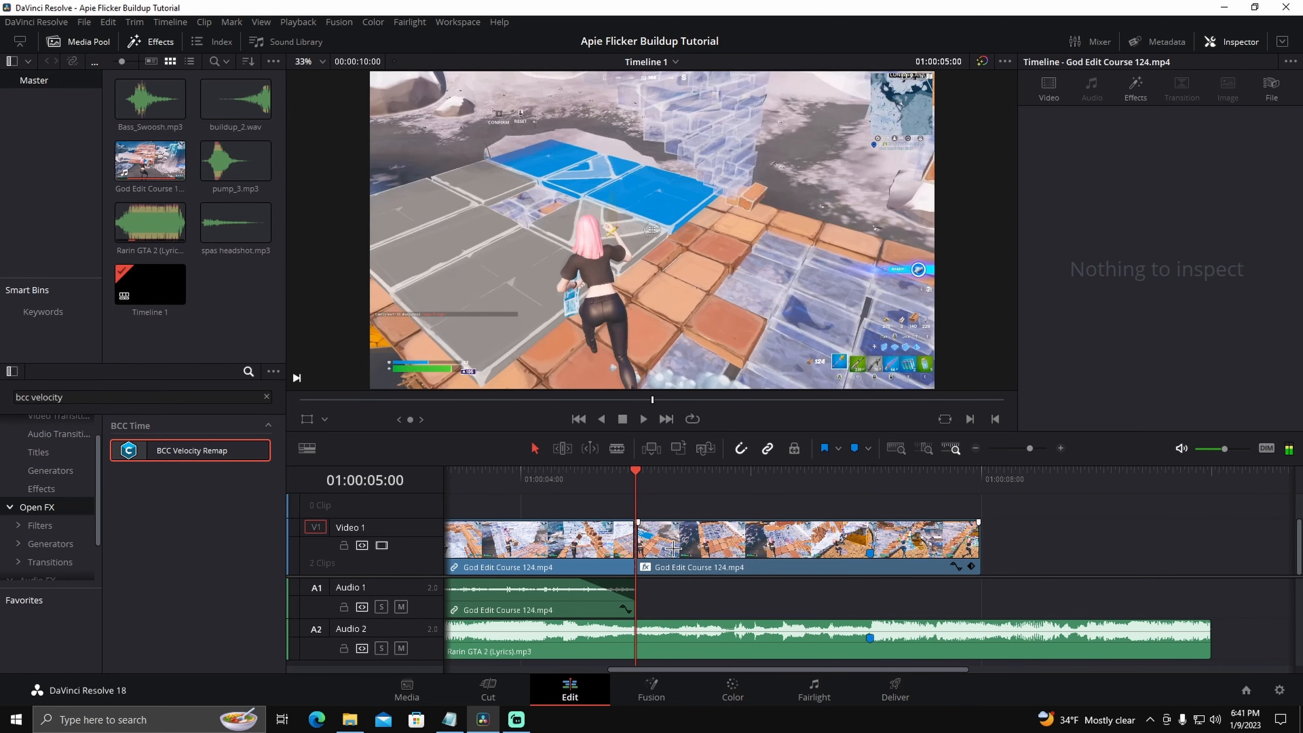
left_click(673, 548)
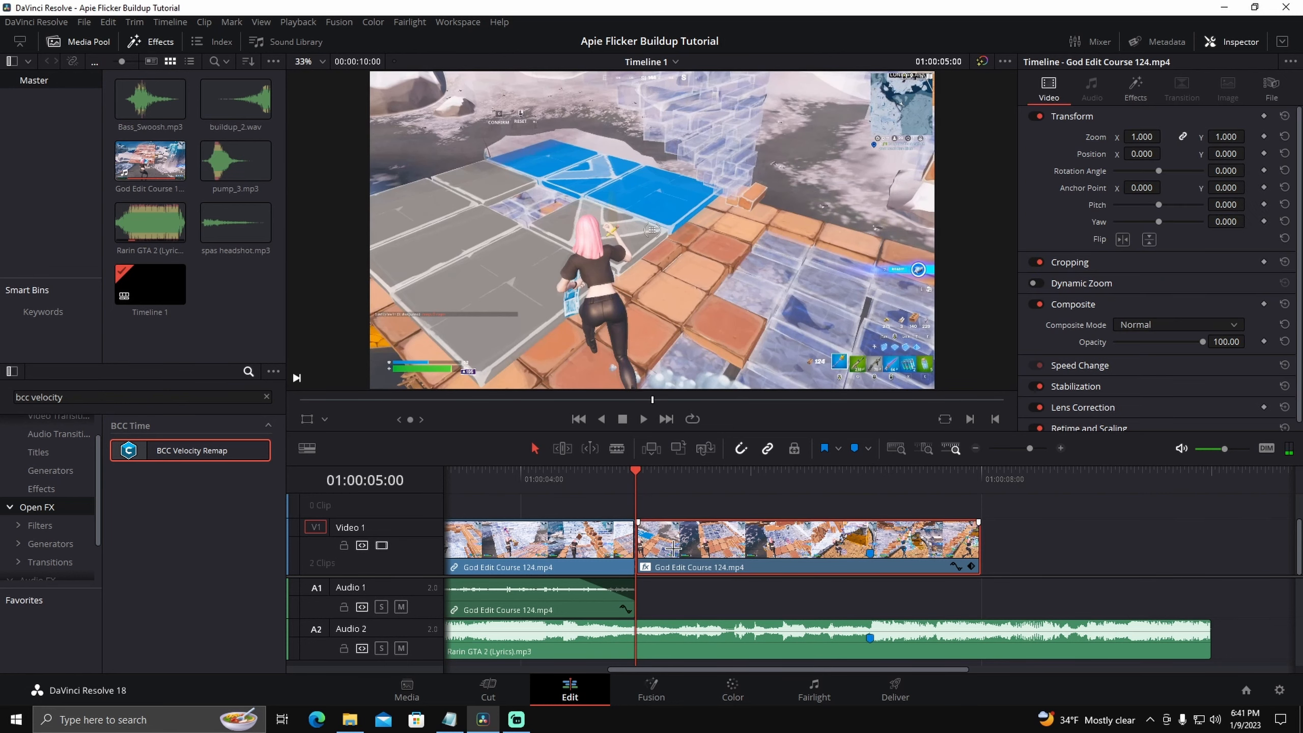
left_click(1144, 93)
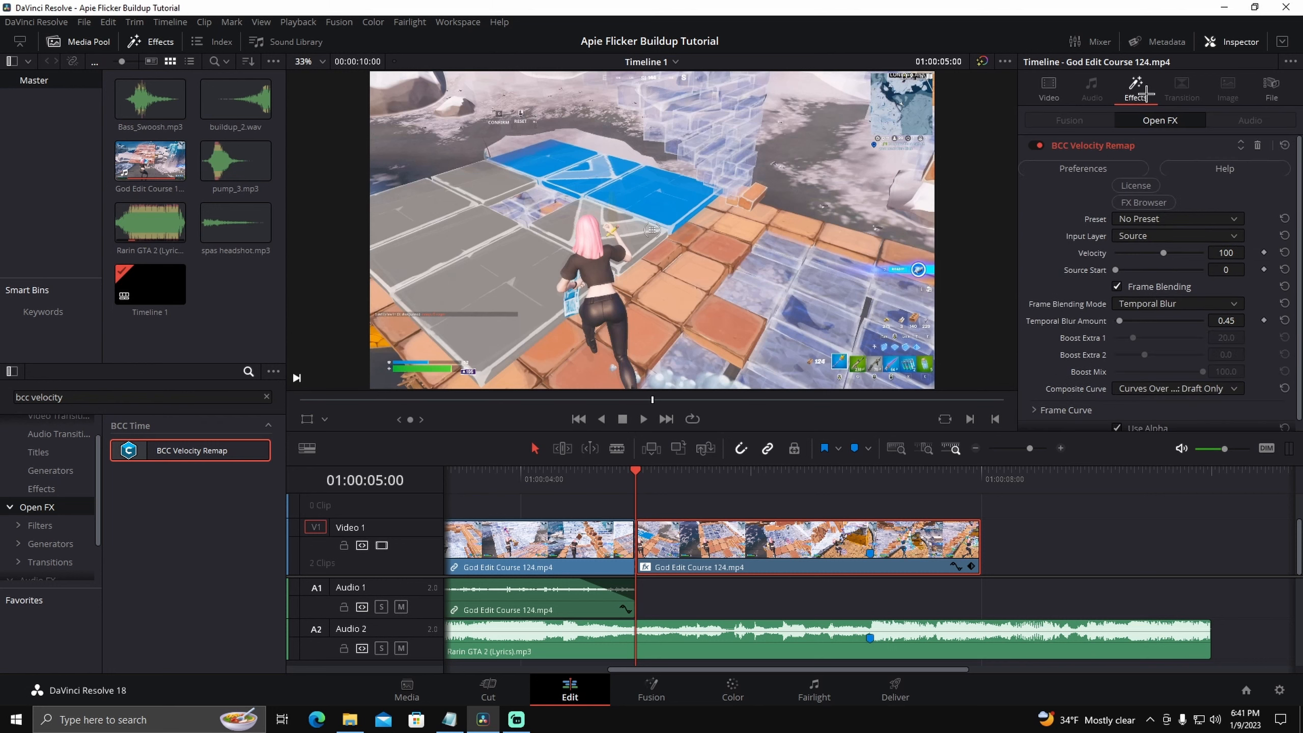
double_click(1222, 320)
key("BackSpace")
type("0")
key("Return")
left_click(1117, 287)
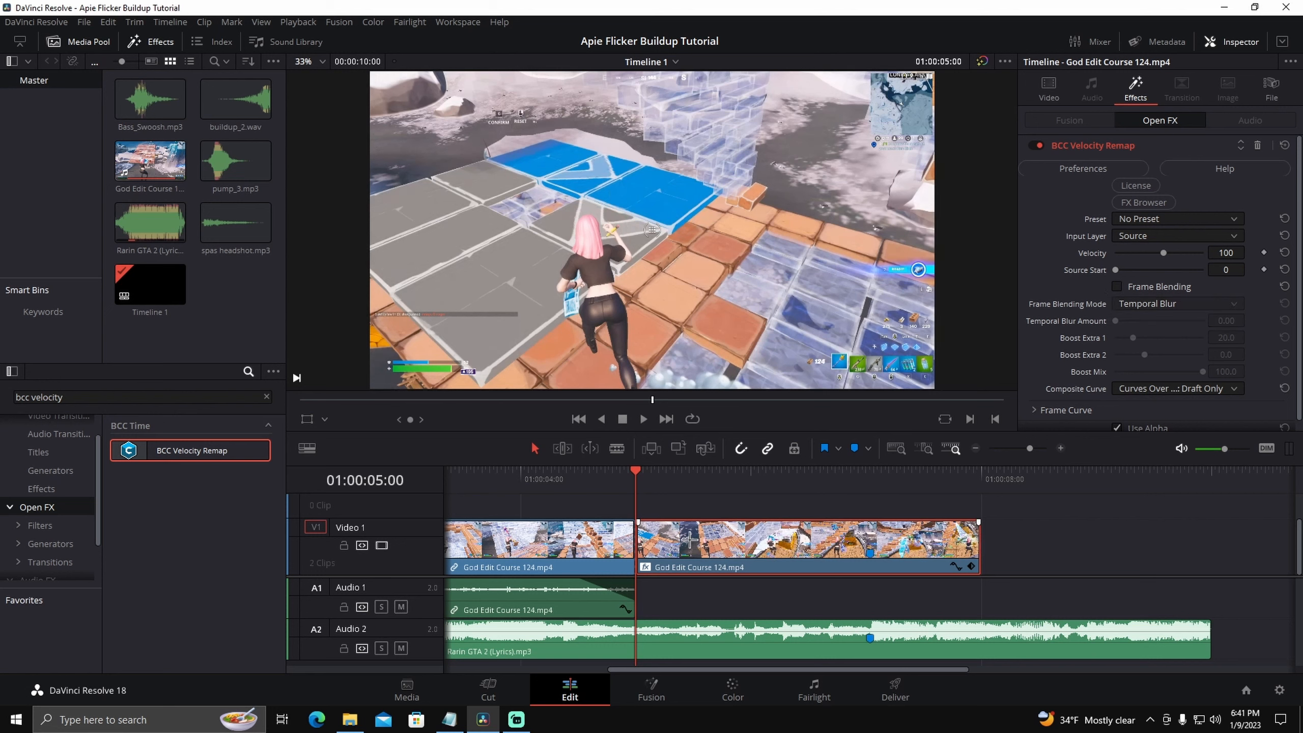
Add Velocity keyframes at 01:00:05:00 and 01:00:05:44 in the second segment's BCC Velocity Remap, both at 100.
left_click(1264, 252)
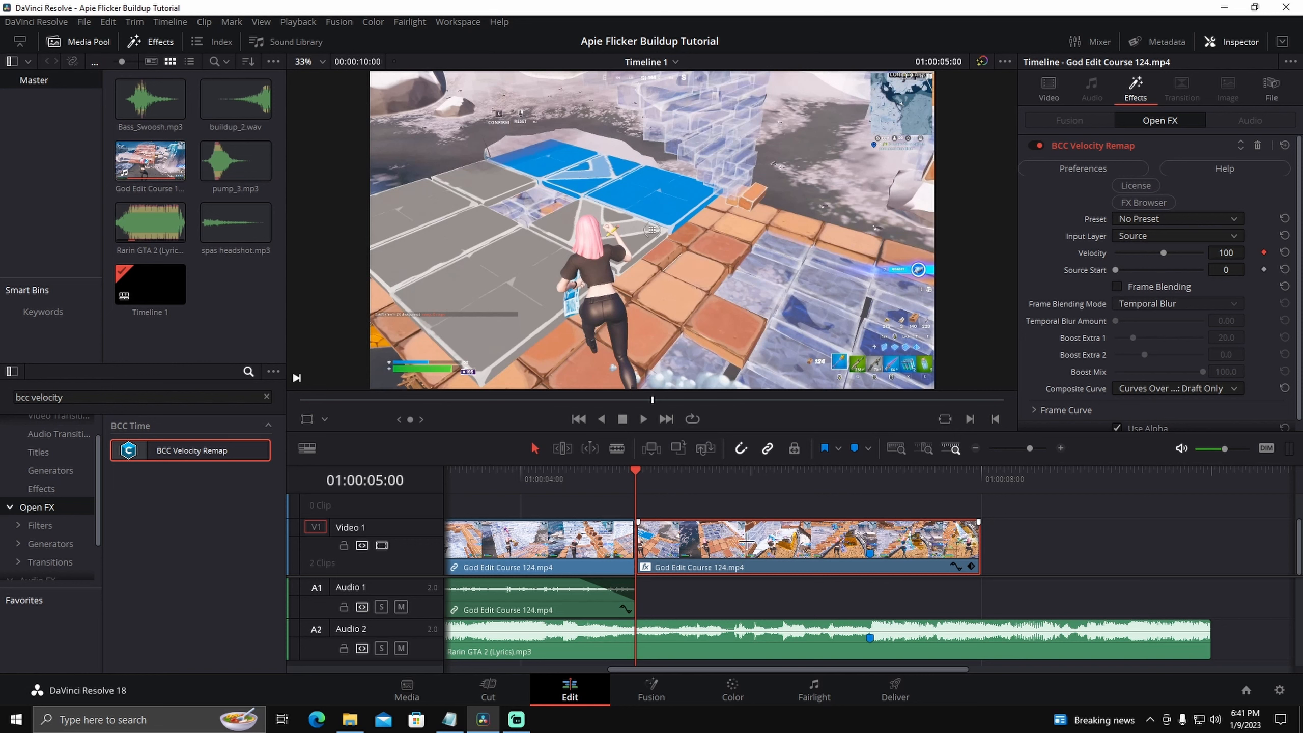
key("space")
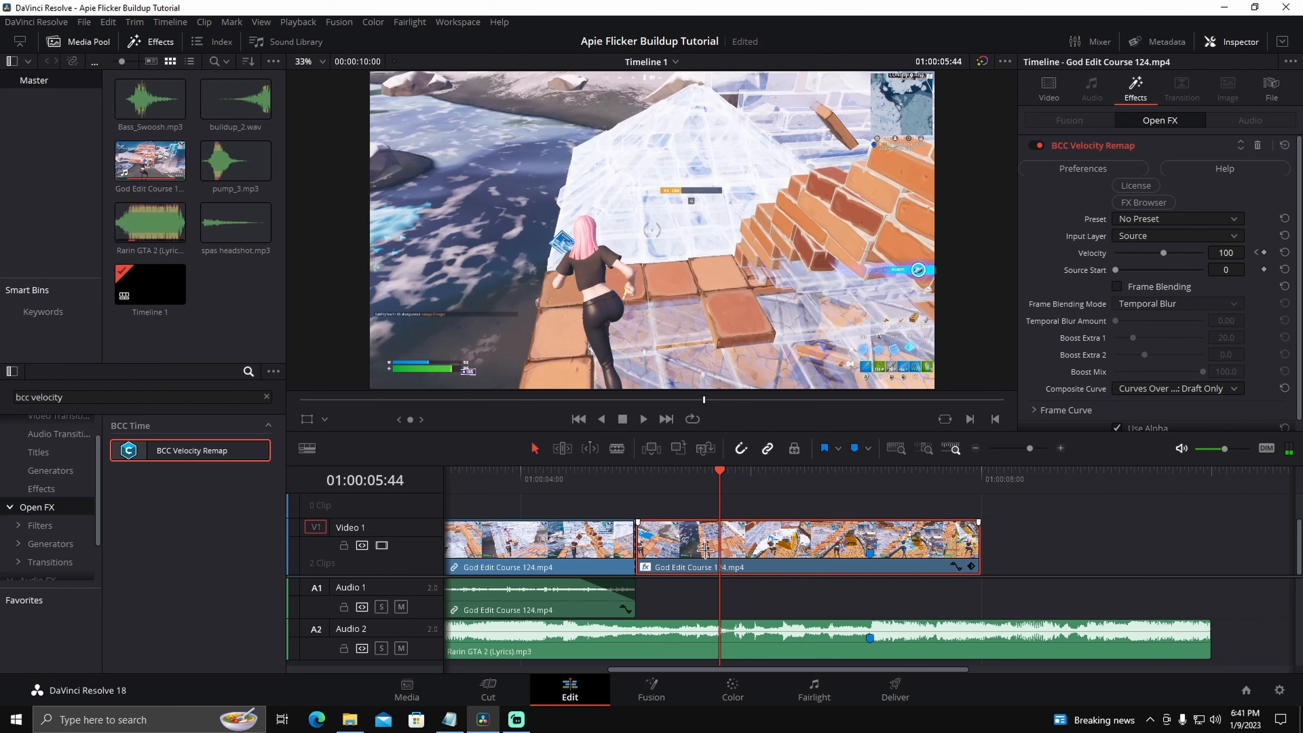
left_click(1264, 252)
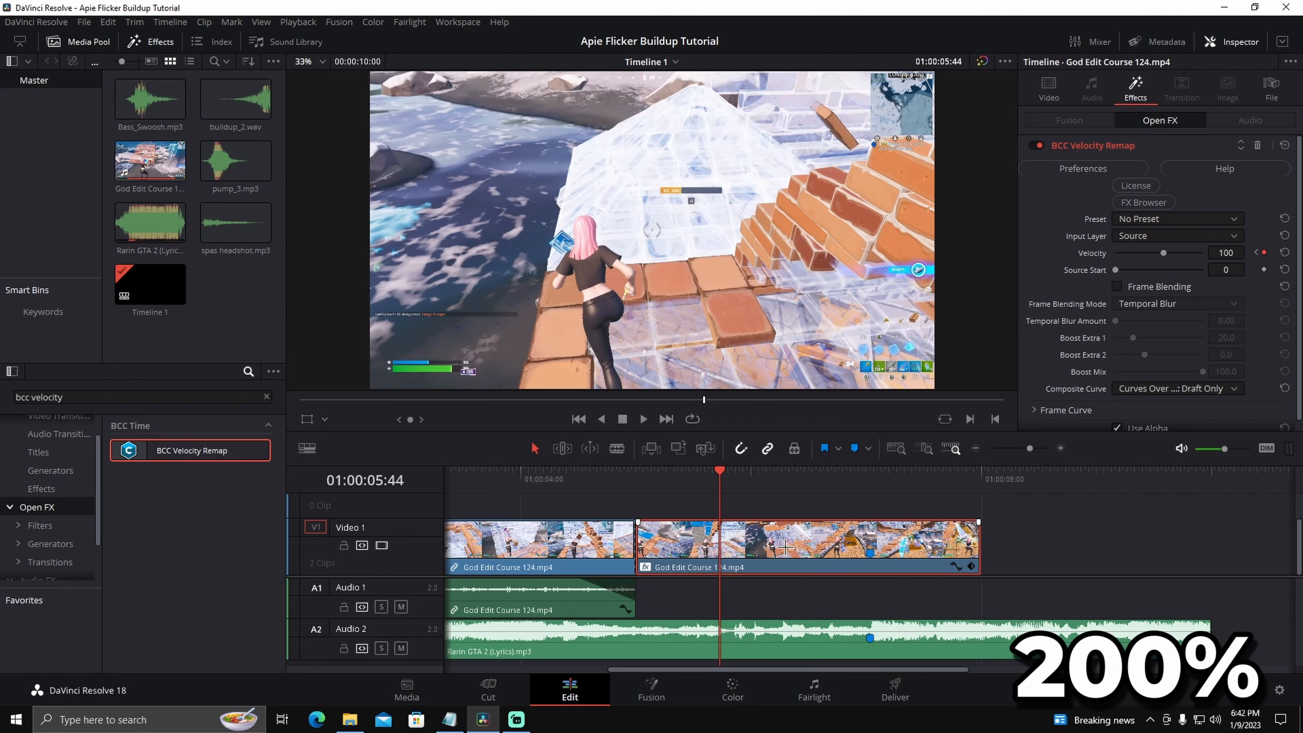
Add a Velocity keyframe at 01:00:05:52 and set its value to 60.
key("space")
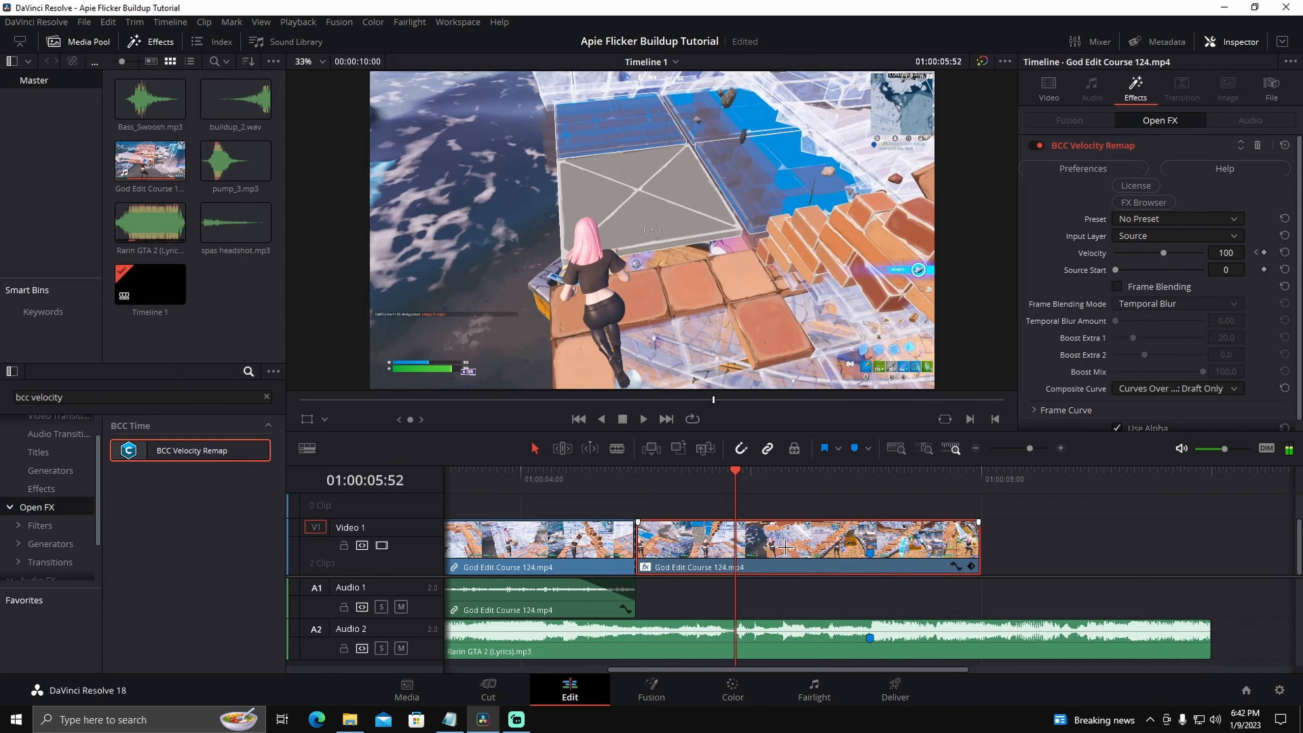
left_click(1264, 253)
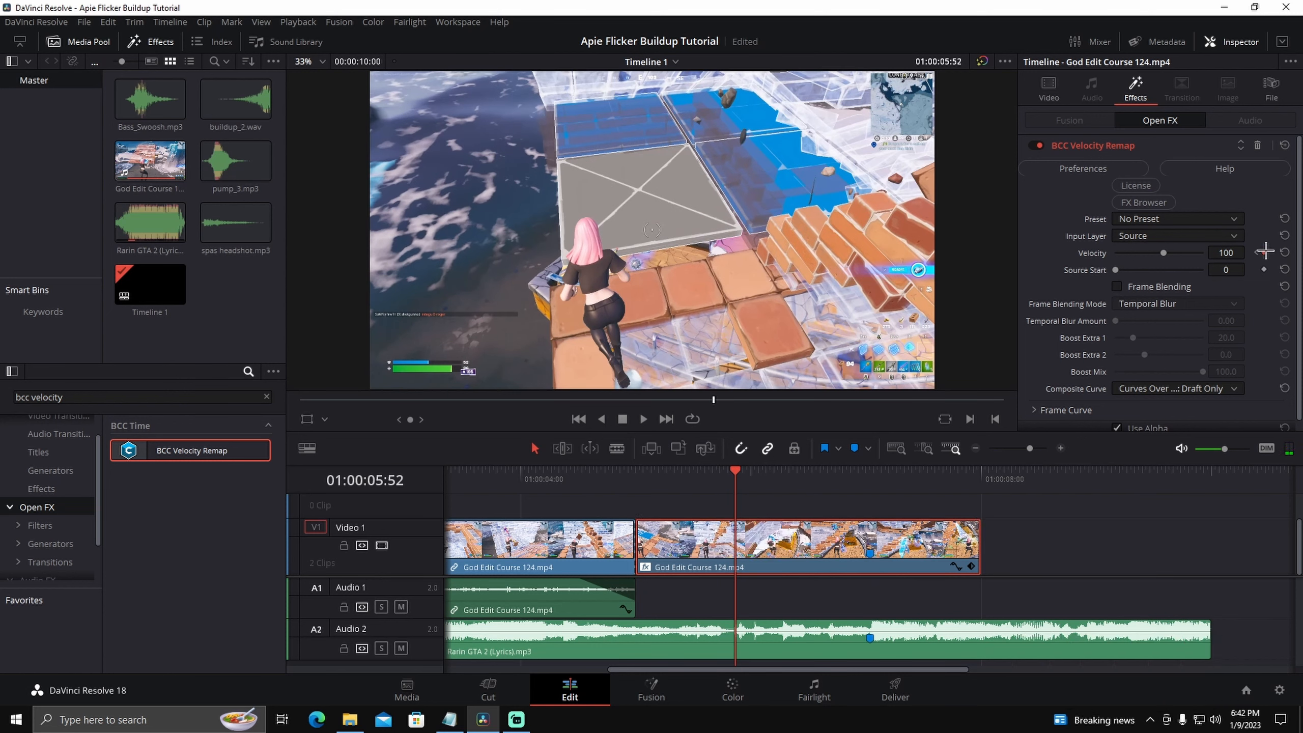
left_click(1226, 252)
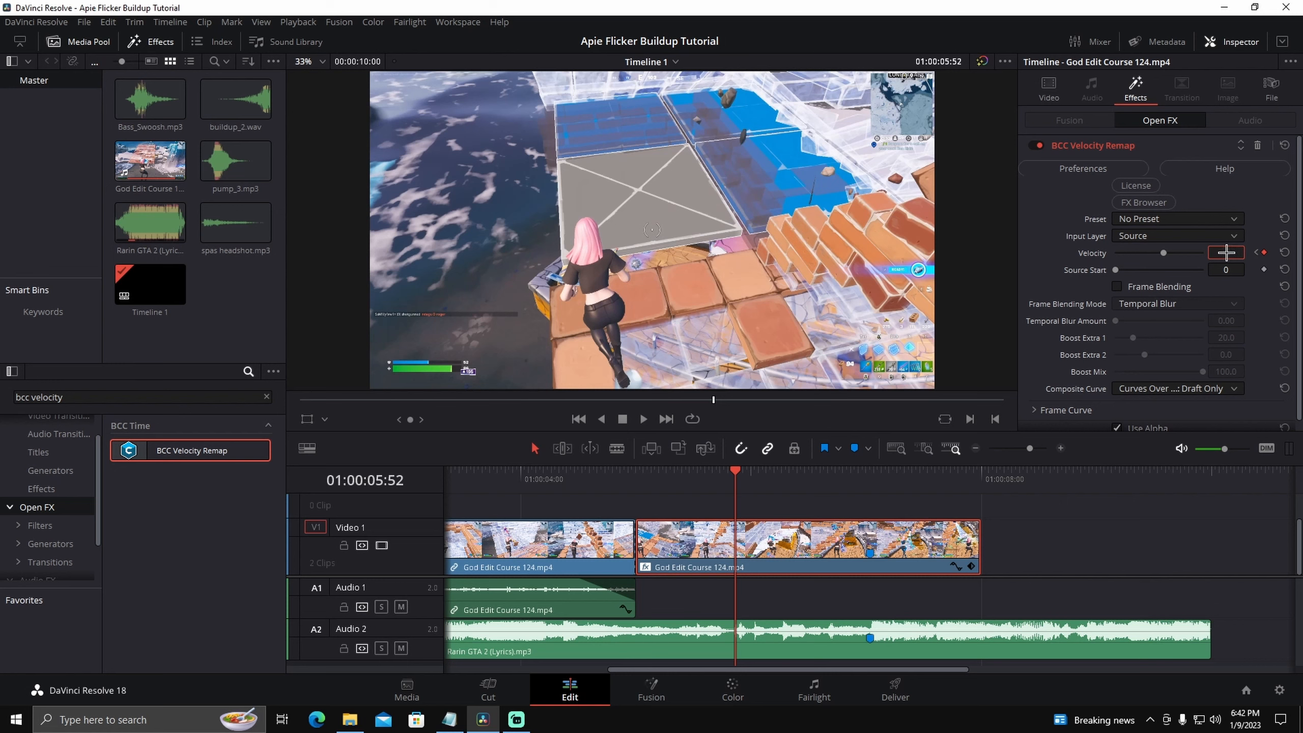
type("60")
key("Return")
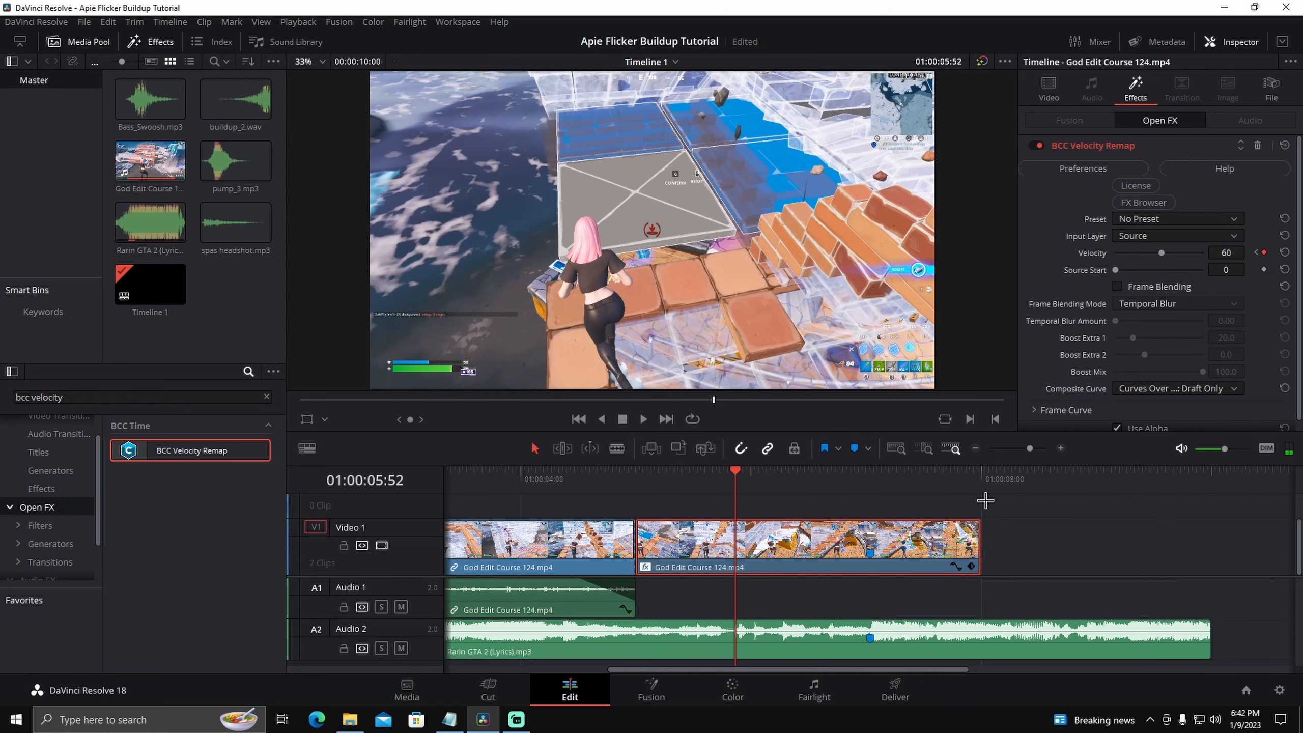
Add a Velocity keyframe at 01:00:06:05 and set its value to 180.
key("space")
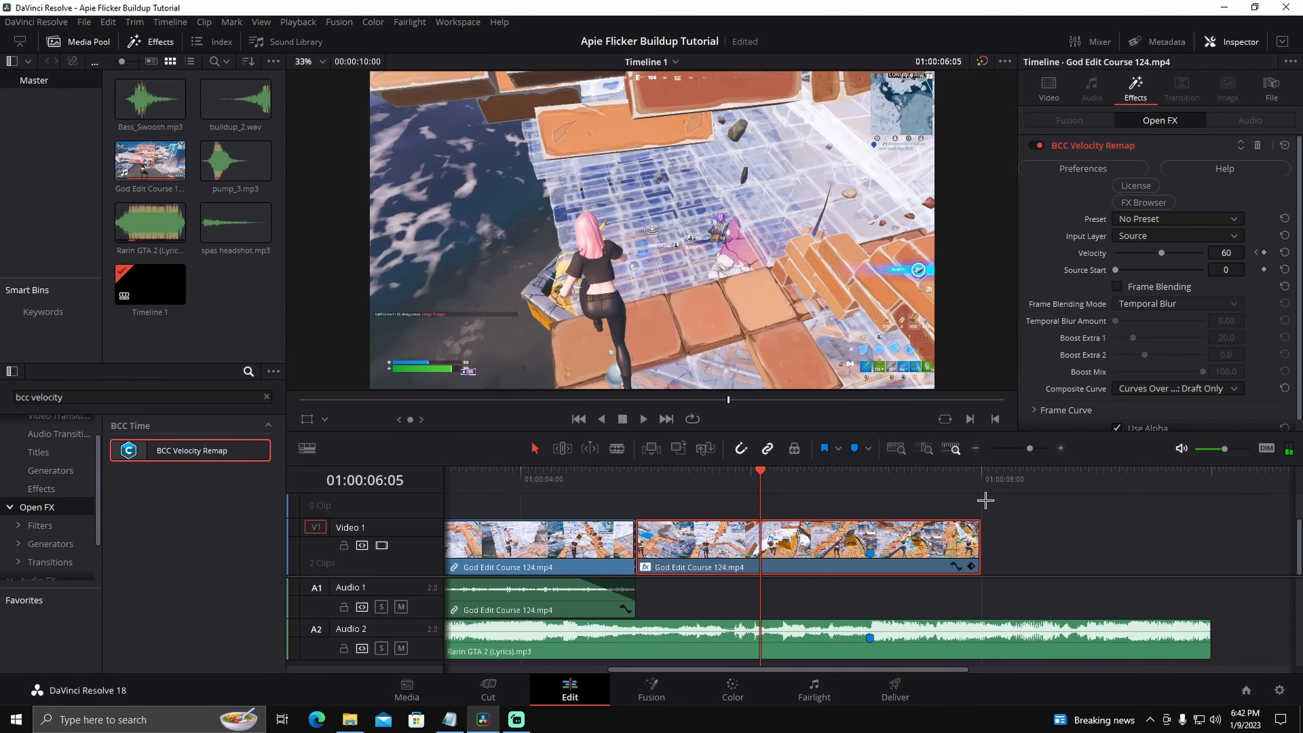
left_click(1263, 252)
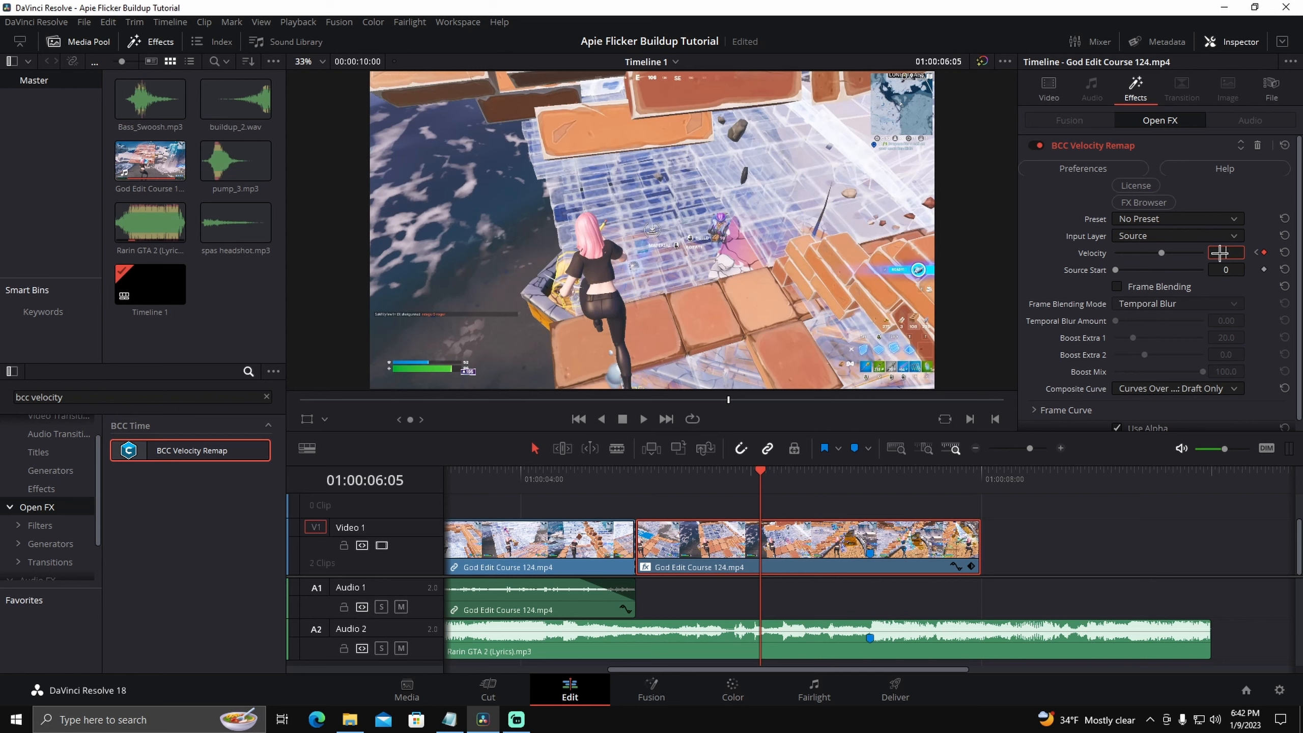
left_click_drag(1219, 253, 1222, 252)
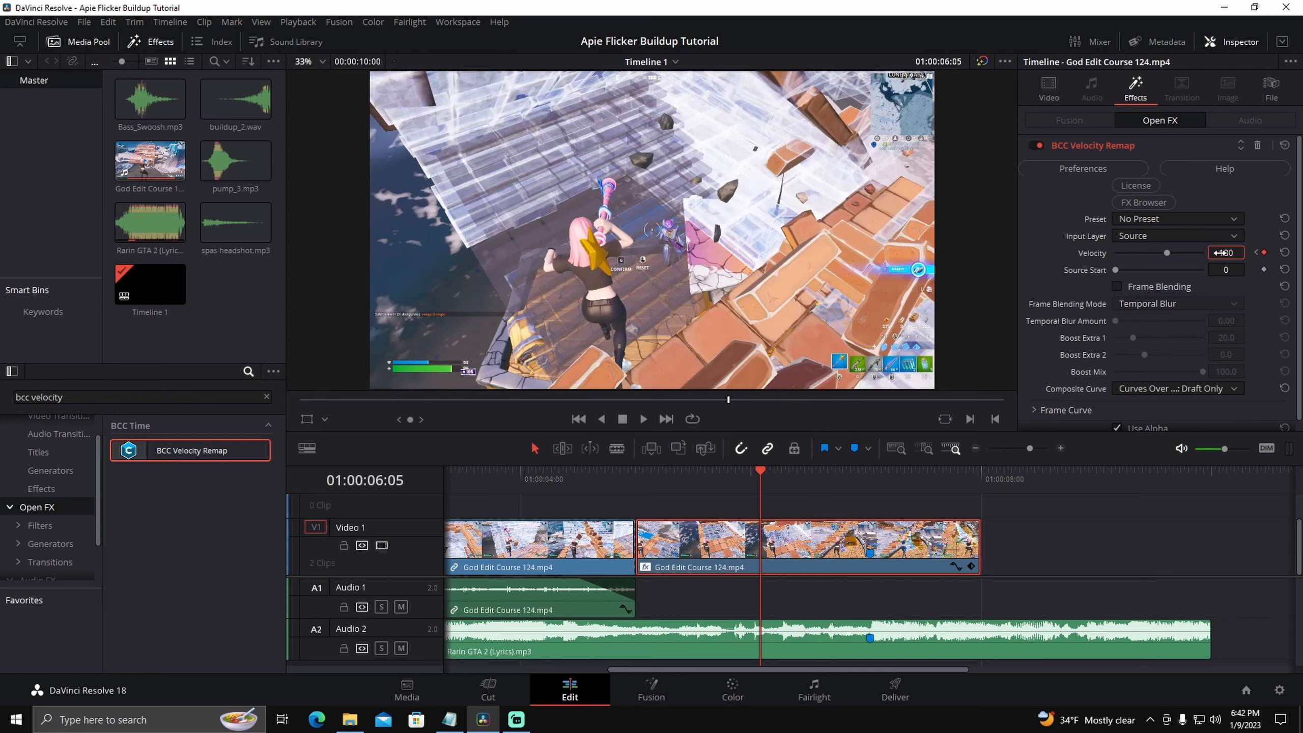
left_click(811, 542)
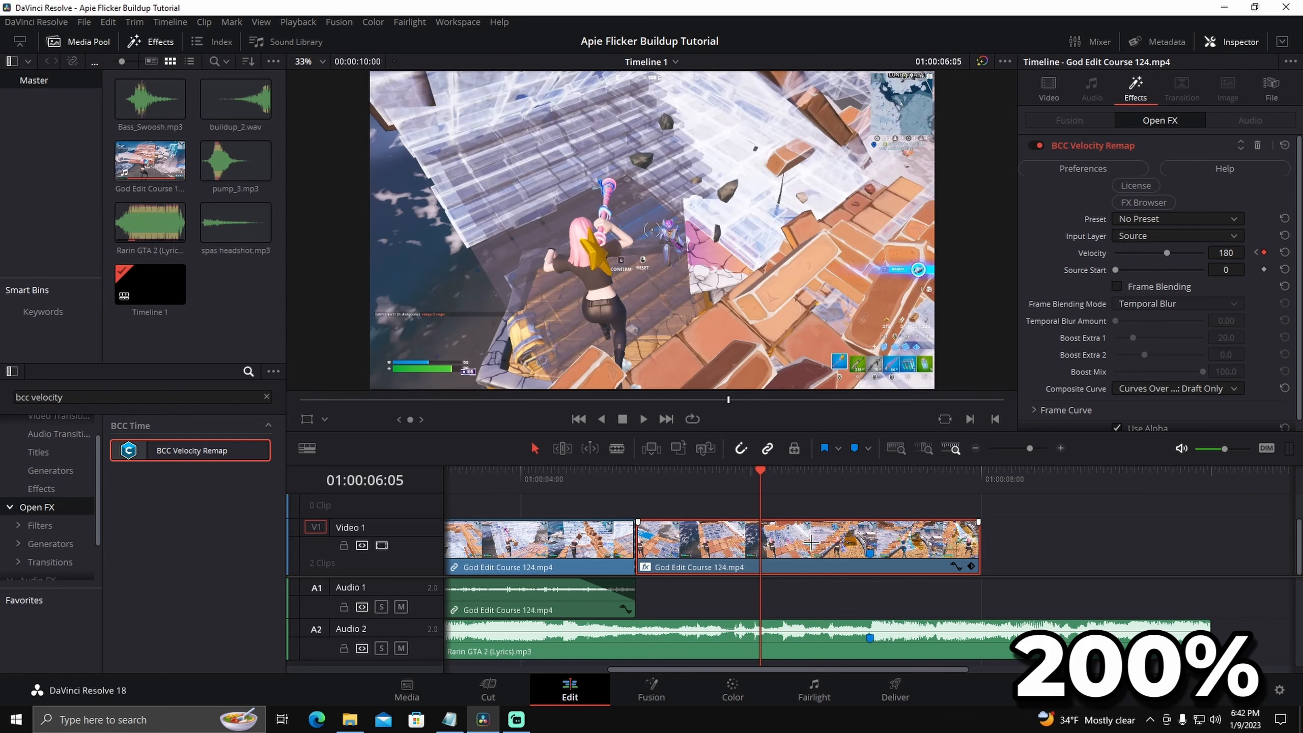
Advance ten frames to 01:00:06:15 and keyframe the Velocity at 50.
key("Right")
key("Right")
key("Right")
key("Right")
key("Right")
key("Right")
key("Right")
key("Right")
key("Right")
key("Right")
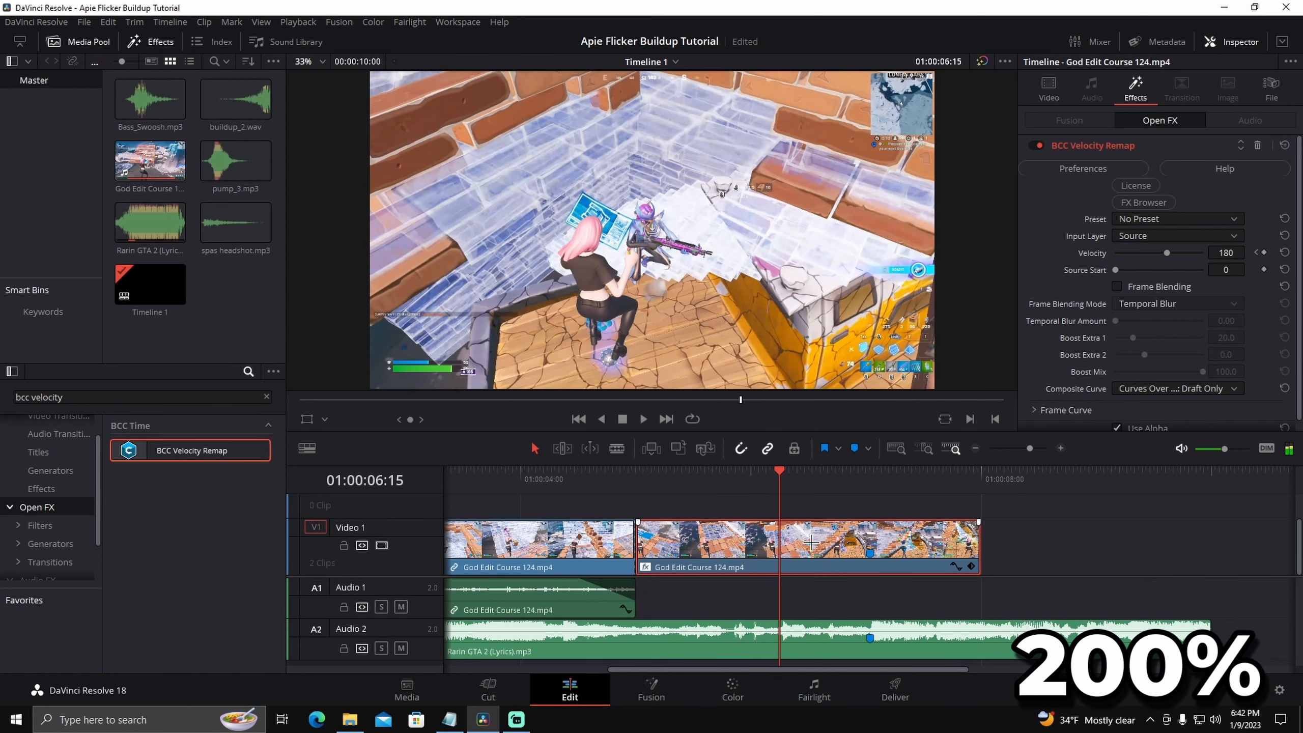
left_click(1214, 252)
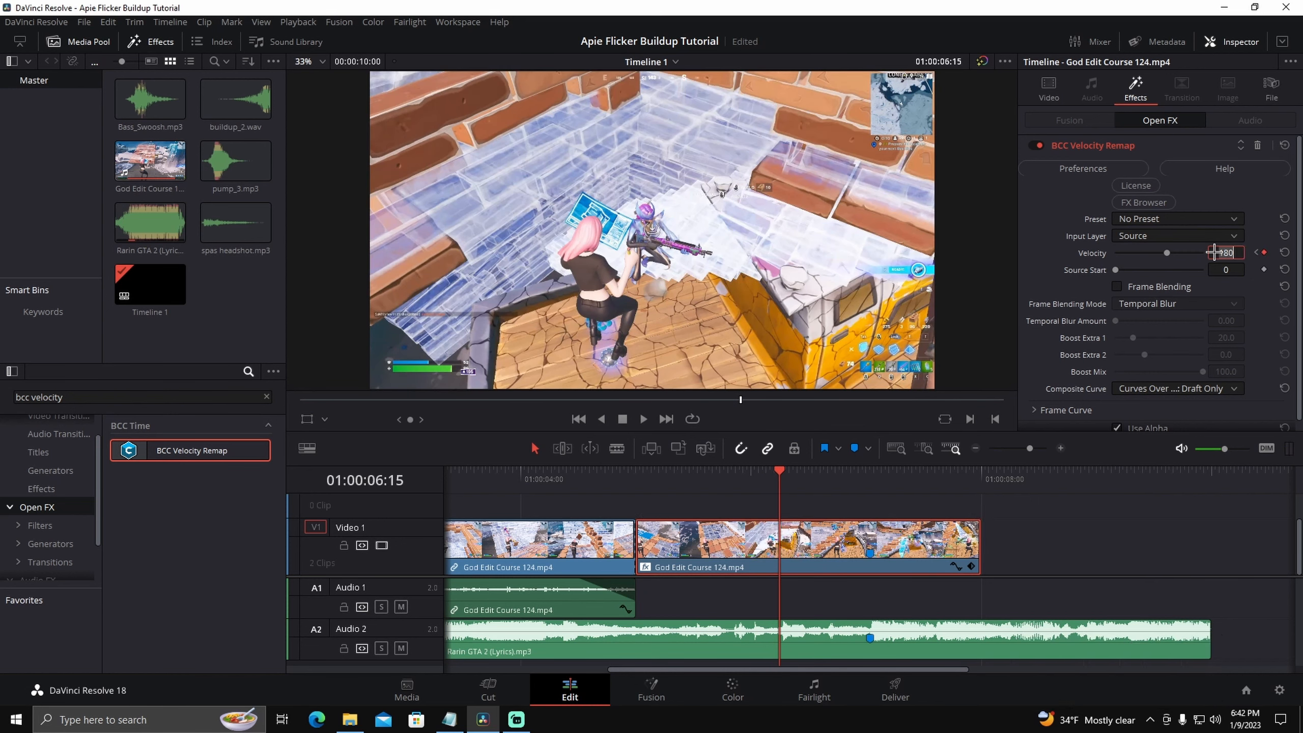
type("50")
key("Return")
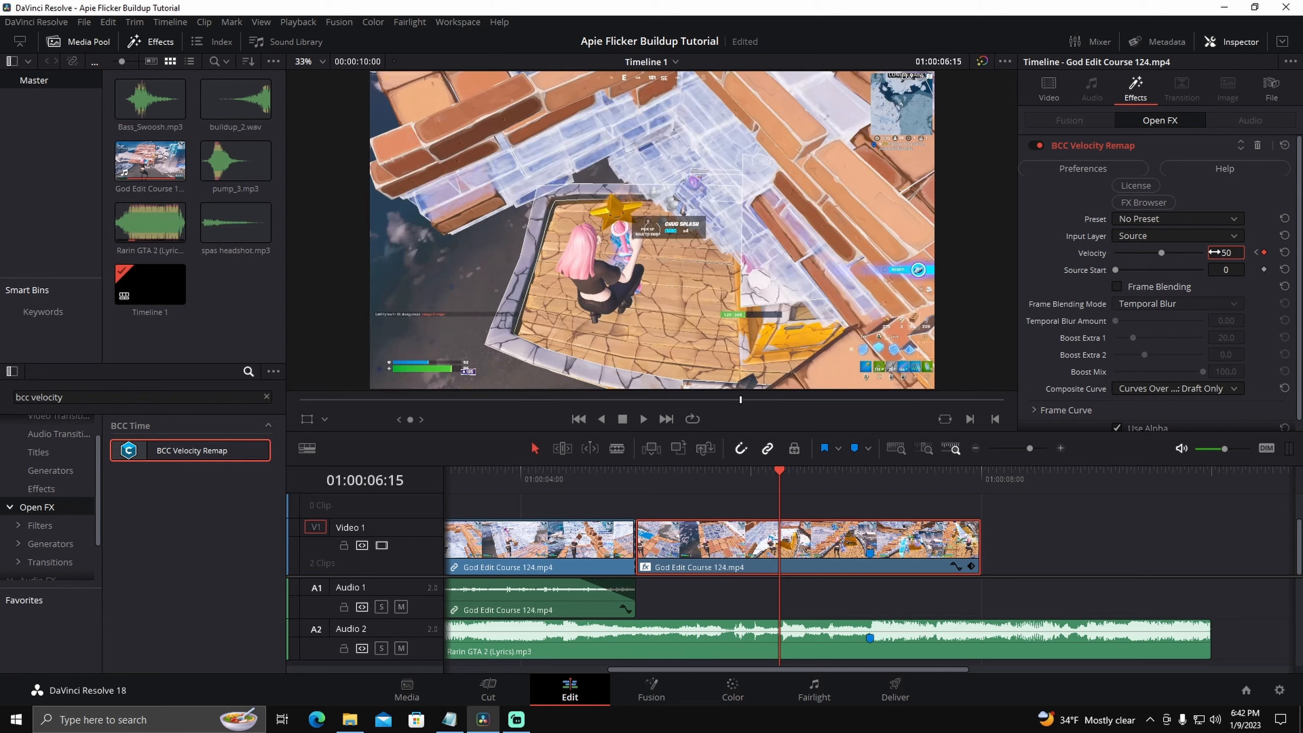
Advance five frames to 01:00:06:20 and add a Velocity keyframe holding the value of 50.
key("Right")
key("Right")
key("Right")
key("Right")
key("Right")
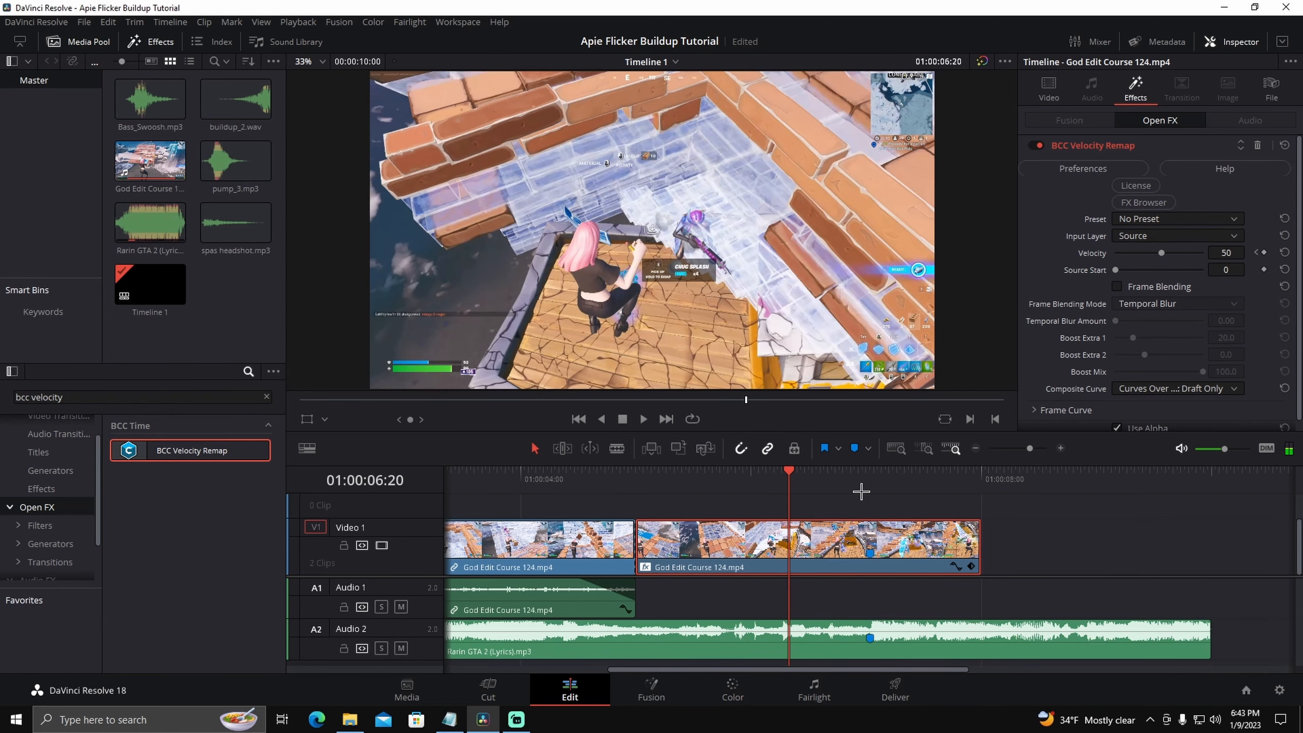
left_click(1266, 252)
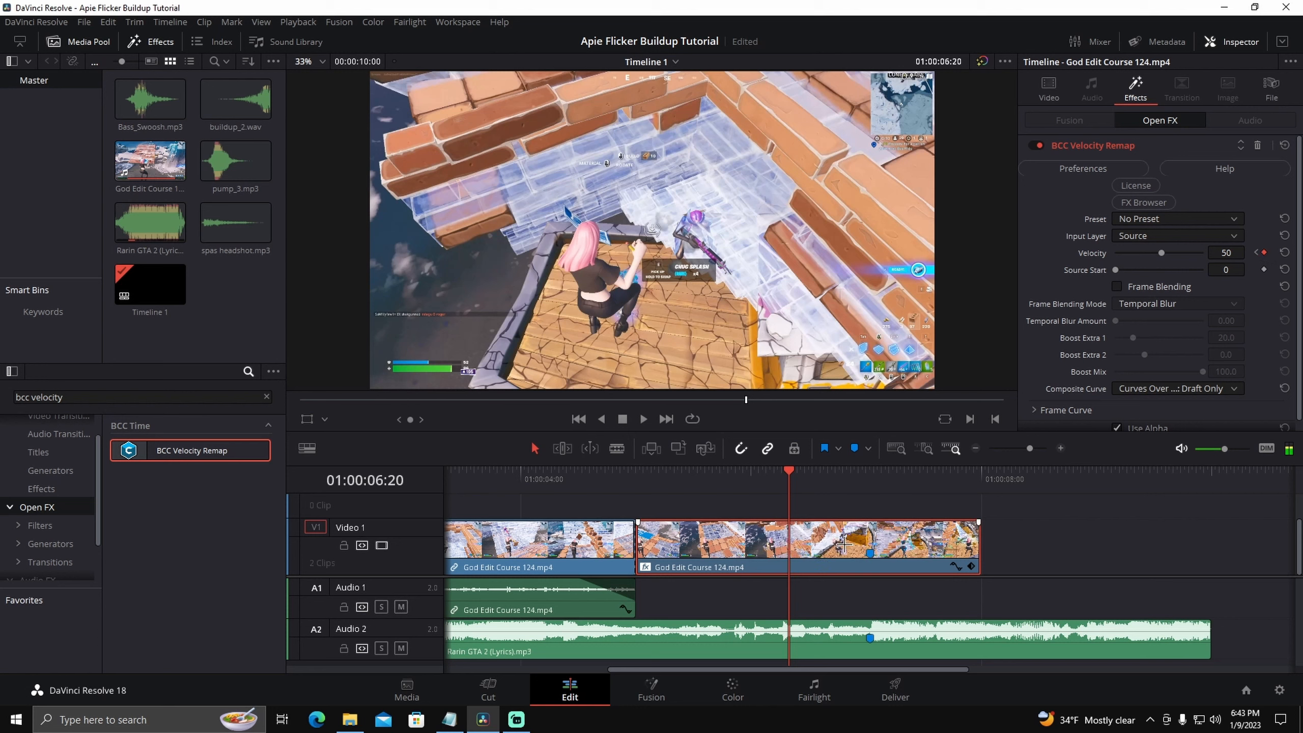
Advance nine frames to 01:00:06:29 and keyframe the Velocity at 190.
key("Right")
key("Right")
key("Right")
key("Right")
key("Right")
key("Right")
key("Right")
key("Right")
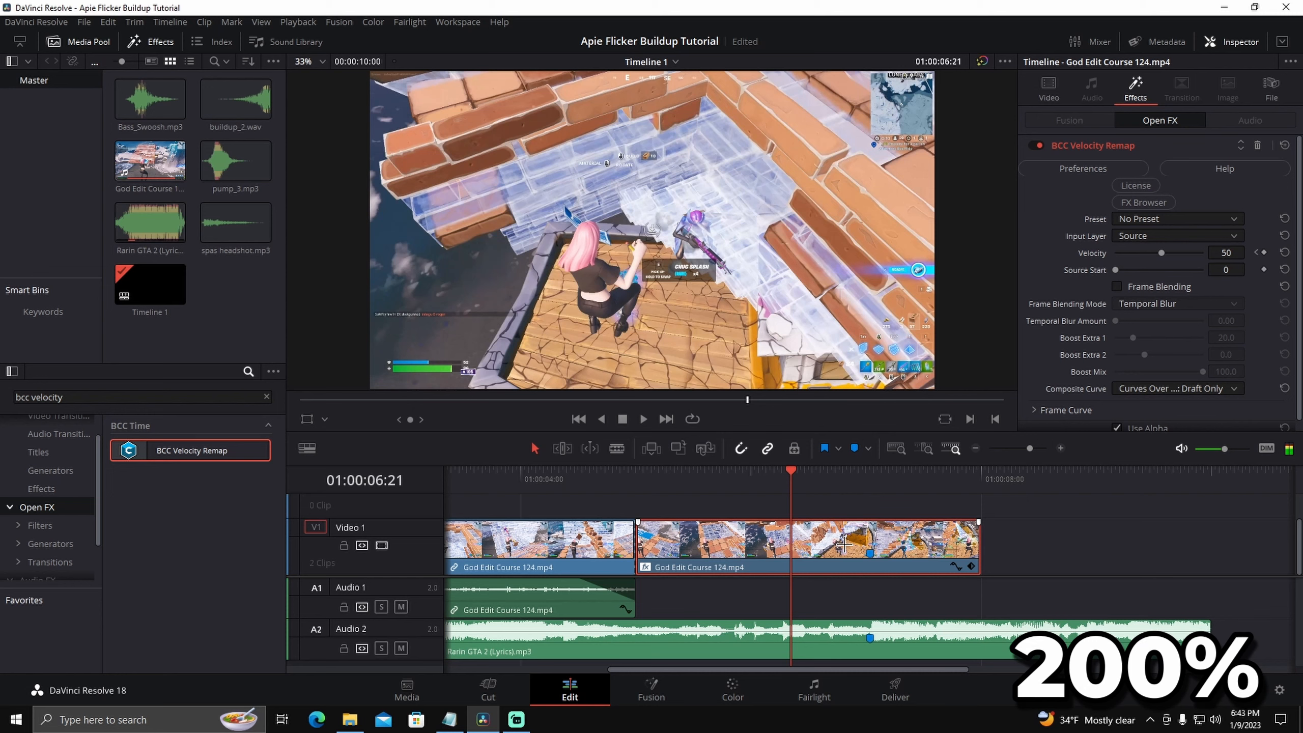
key("Right")
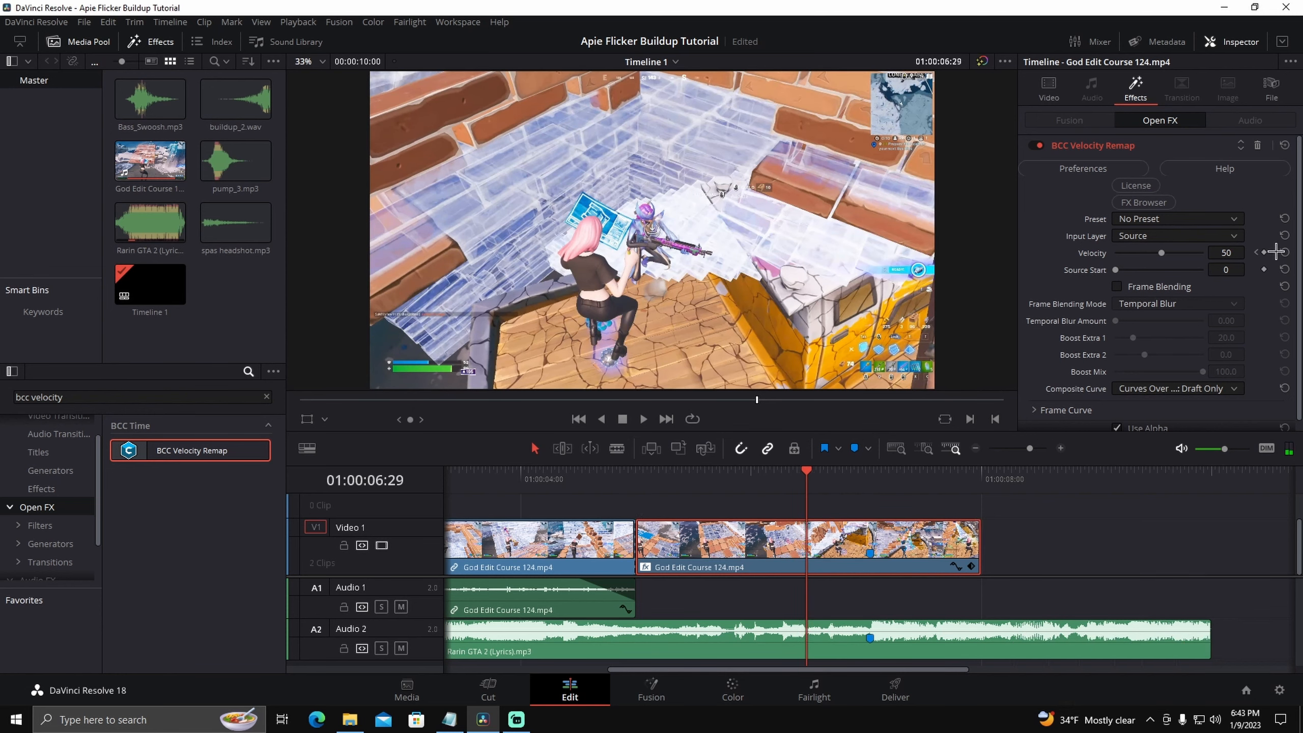
left_click(1266, 252)
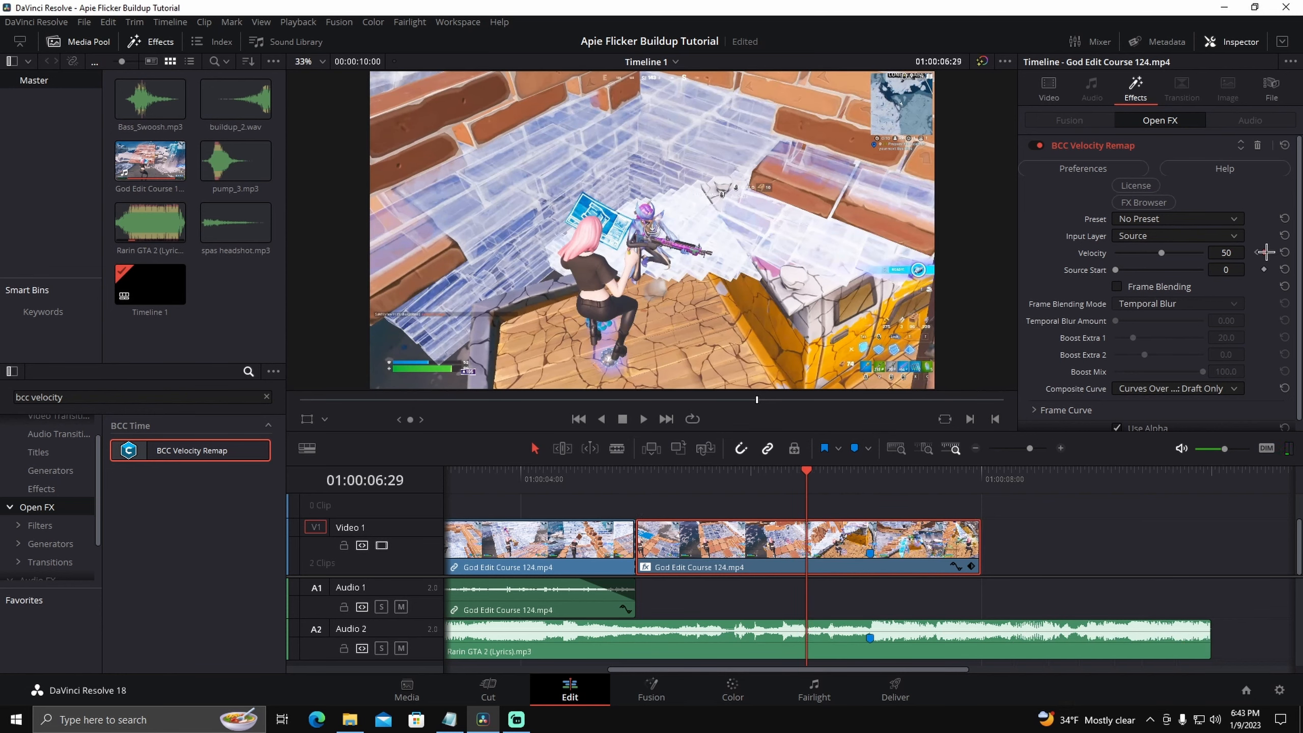
left_click(1228, 252)
type("190")
key("Return")
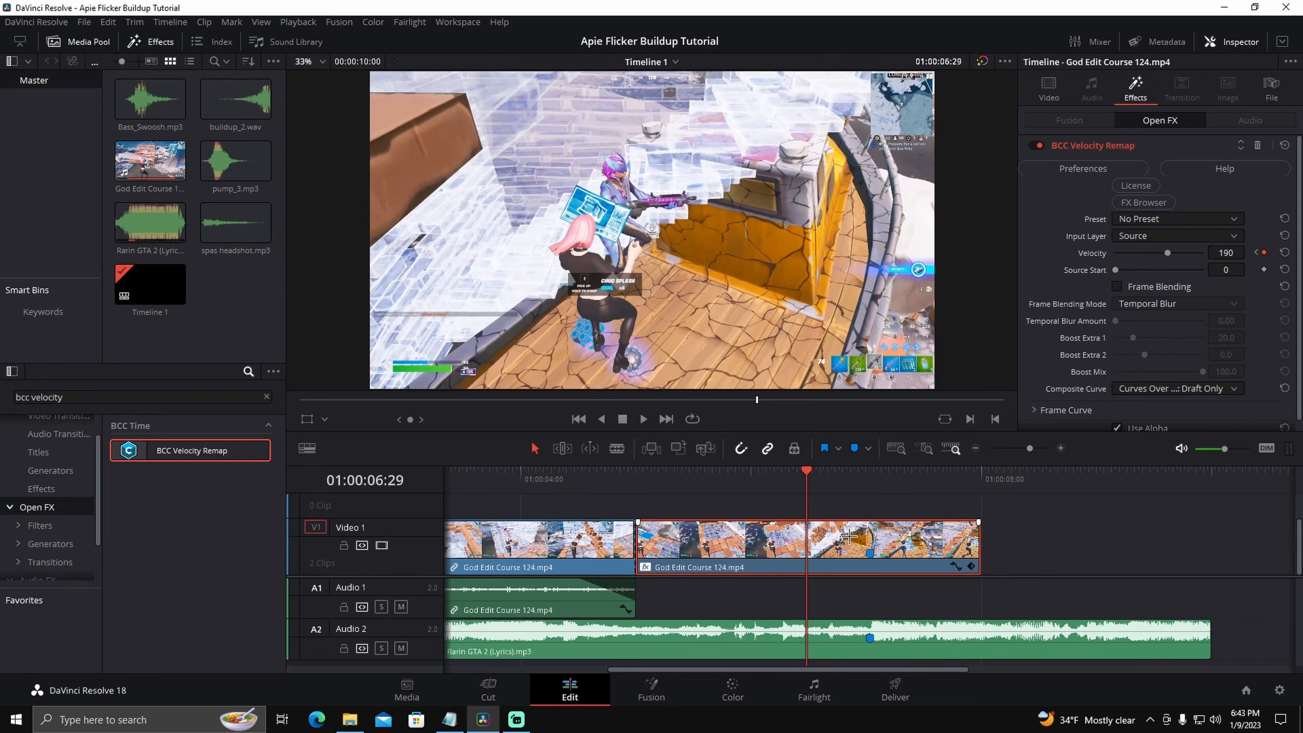
Advance six frames to 01:00:06:35 and keyframe the Velocity at 50.
key("Right")
key("Right")
key("Right")
key("Right")
key("Right")
key("Right")
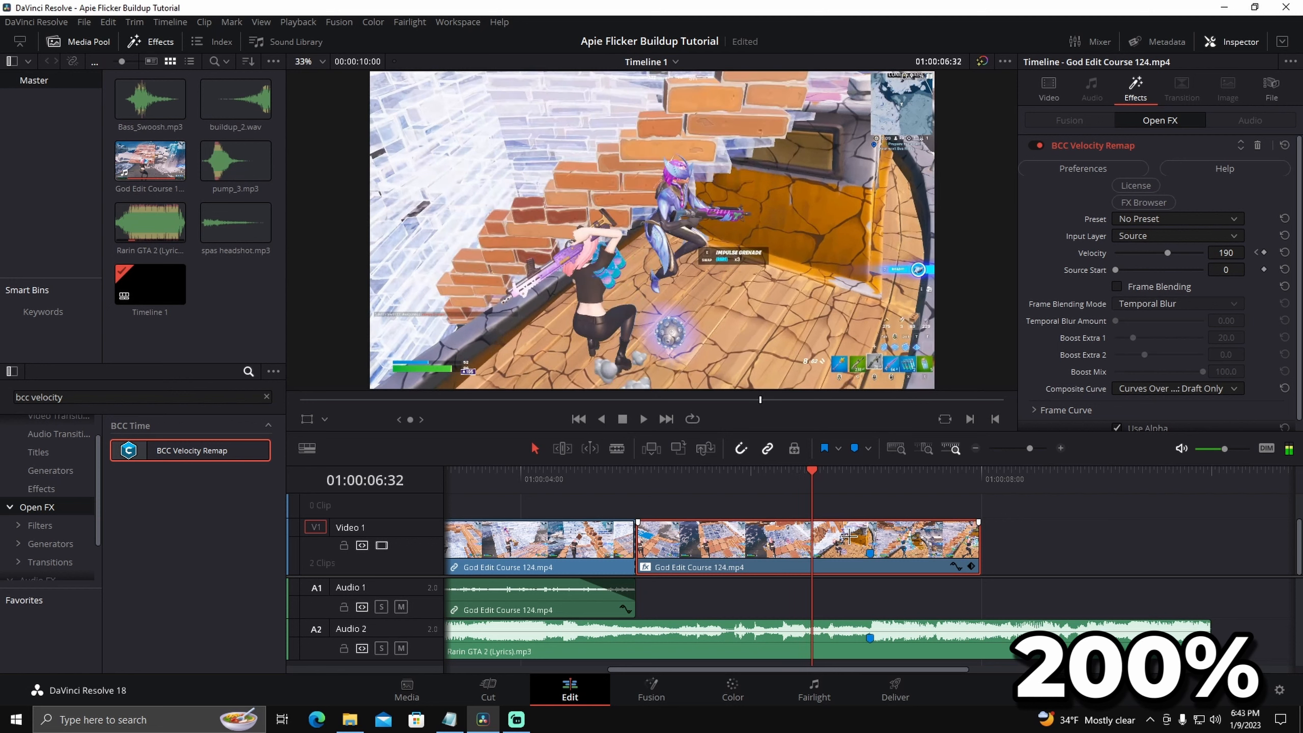
left_click(1264, 252)
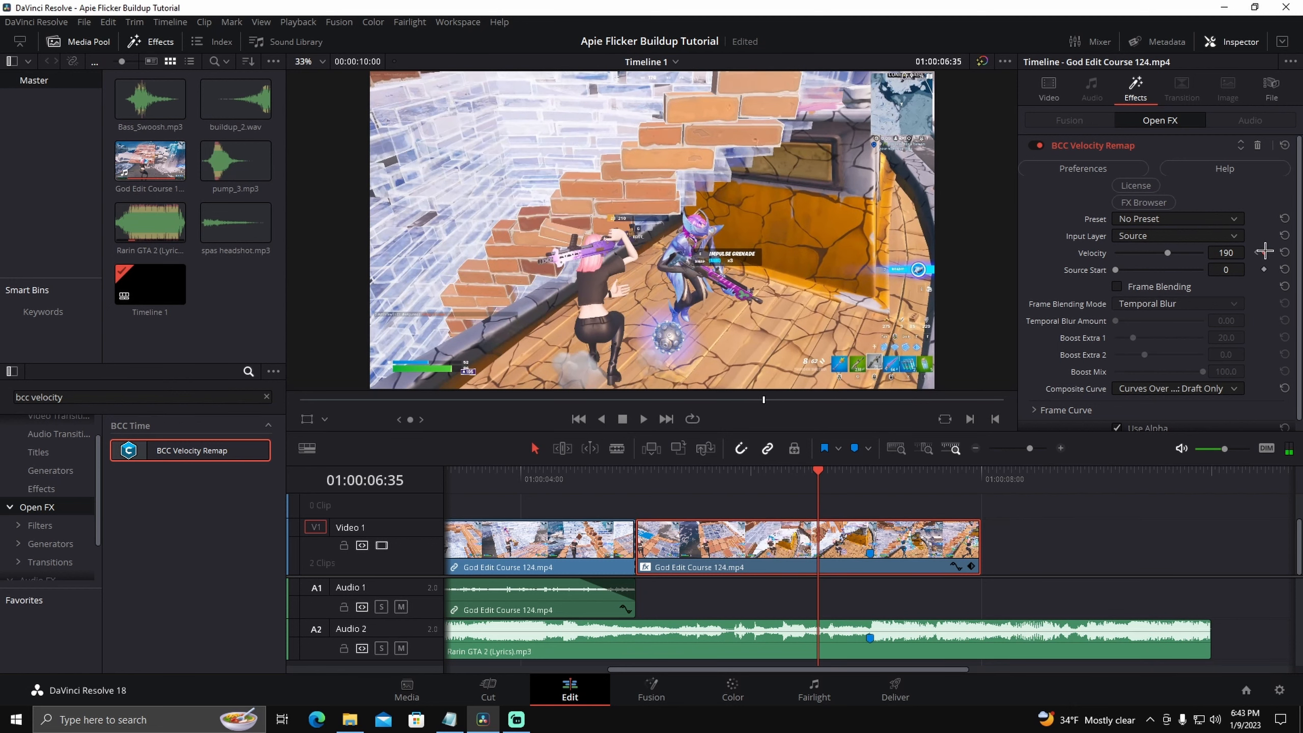
left_click(1231, 252)
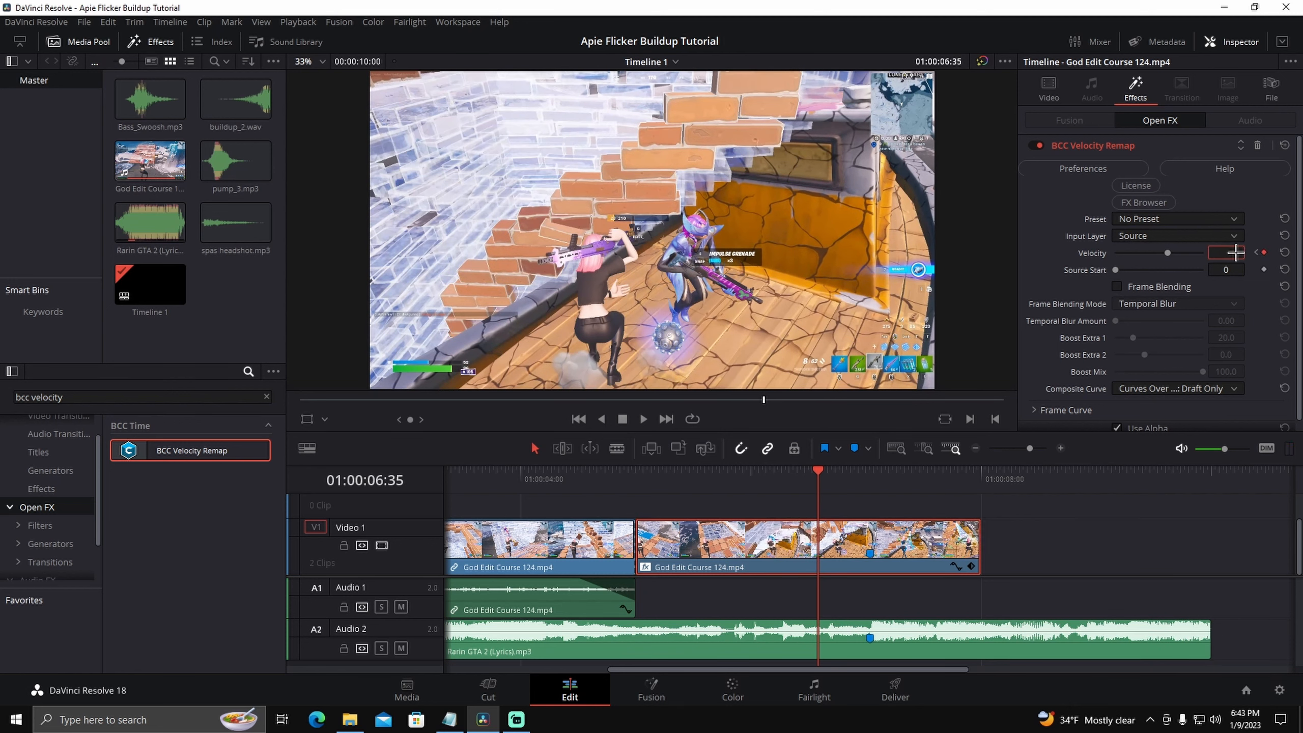
key("Return")
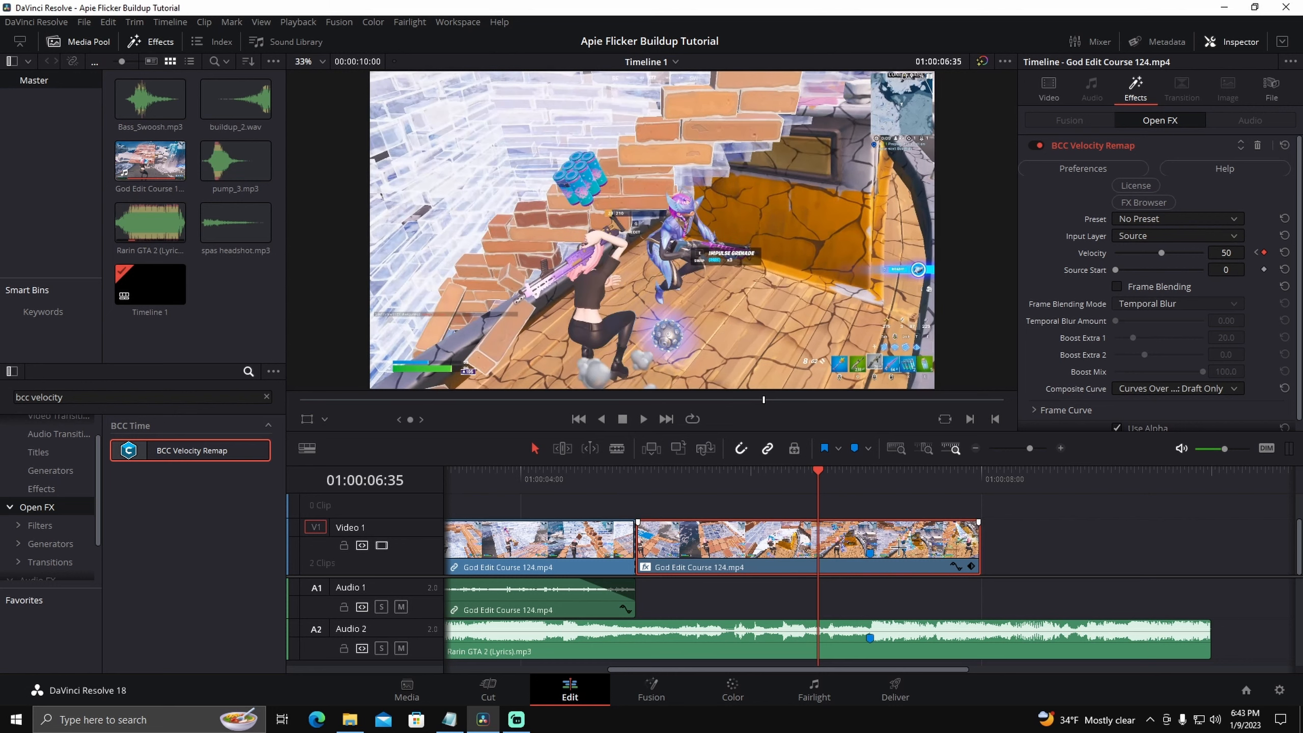
Add Velocity keyframes at 01:00:06:37 and 01:00:06:44, both holding the value of 50.
key("Right")
key("Right")
left_click(1261, 251)
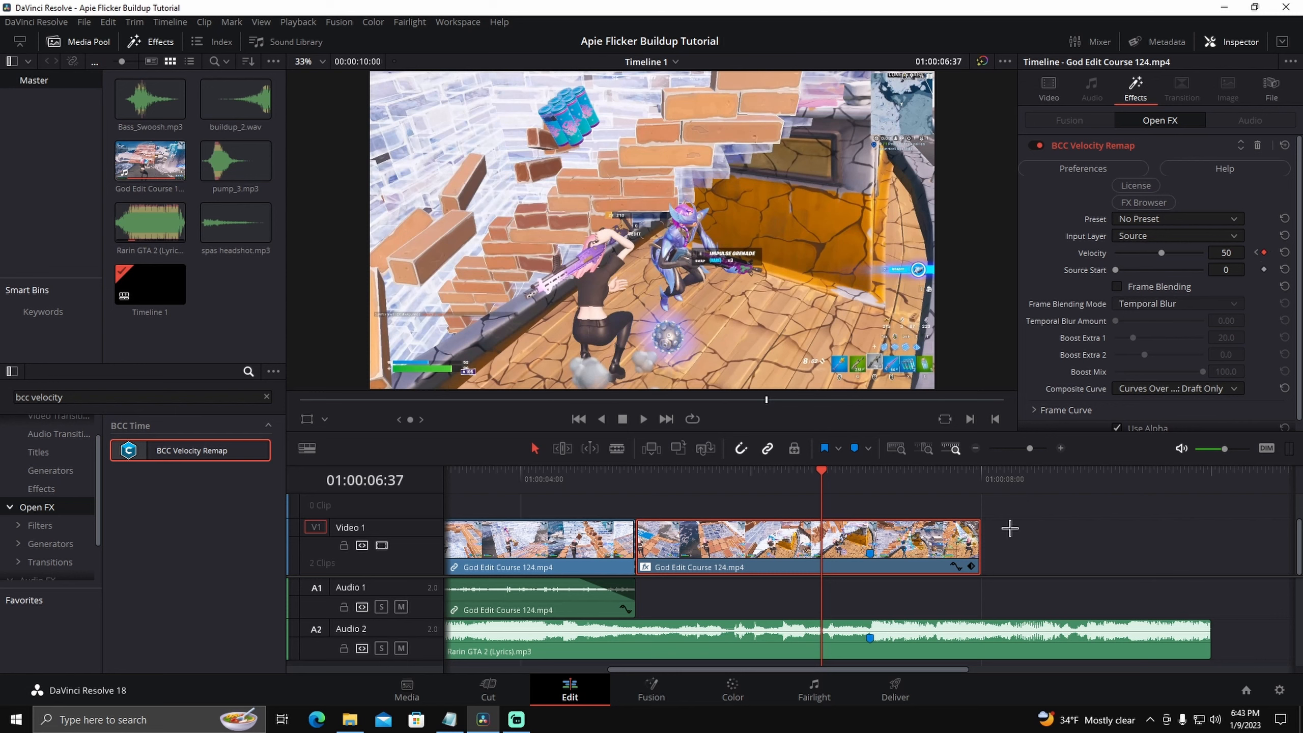
key("Right")
key("Right")
key("Right")
key("Right")
key("Right")
key("Right")
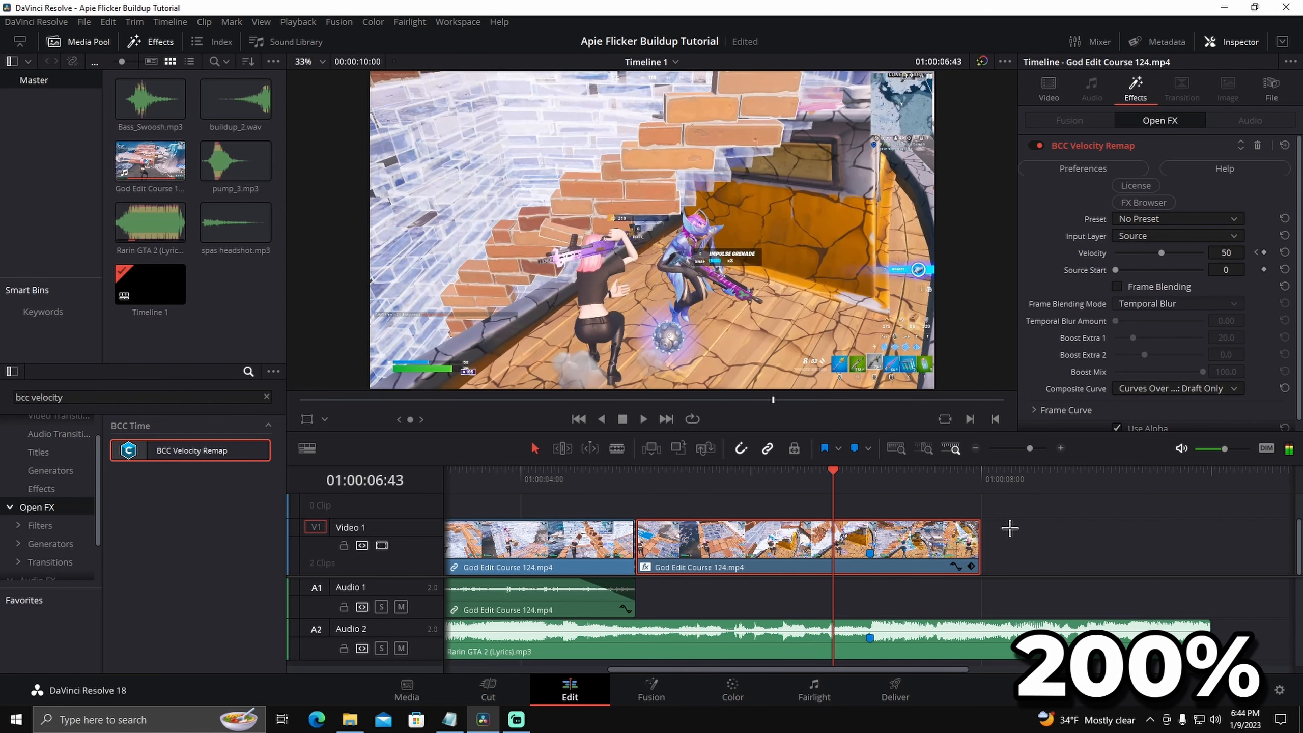
key("Right")
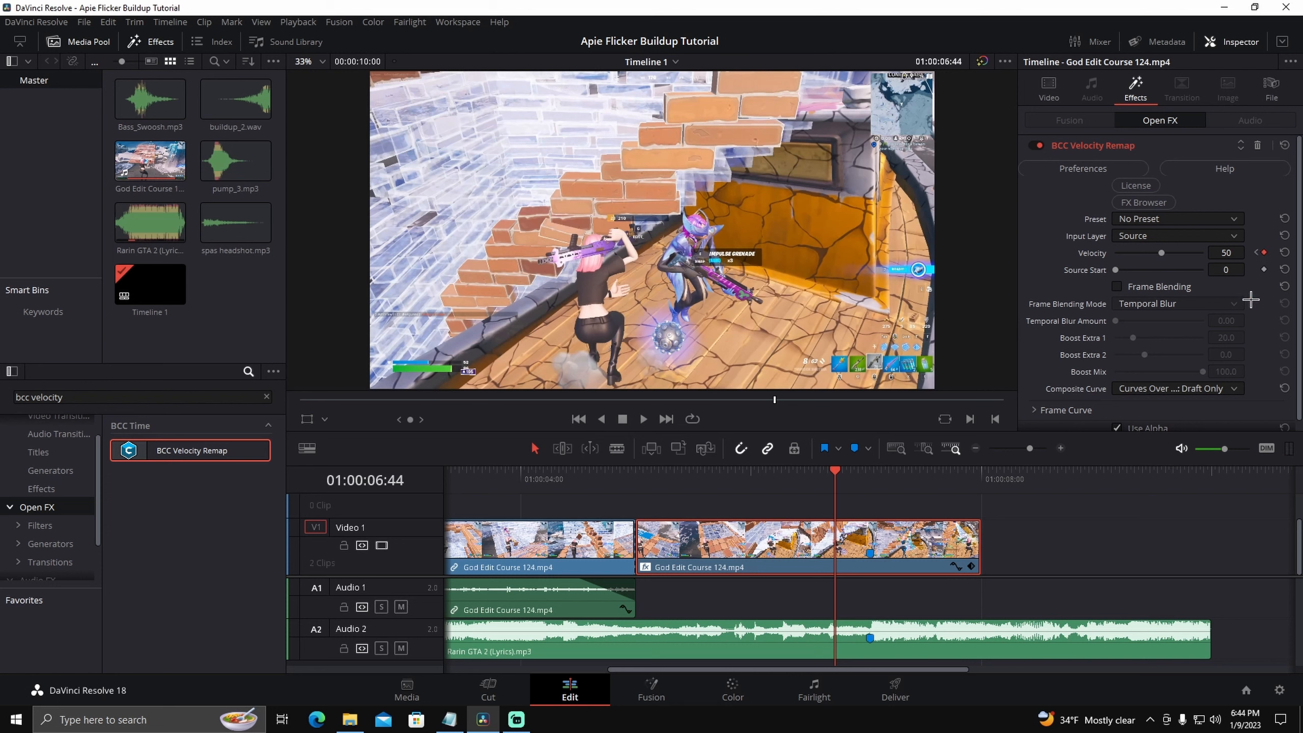
Move the playhead to the marker at 01:00:07:02 and keyframe the Velocity at 270.
left_click_drag(833, 472, 860, 477)
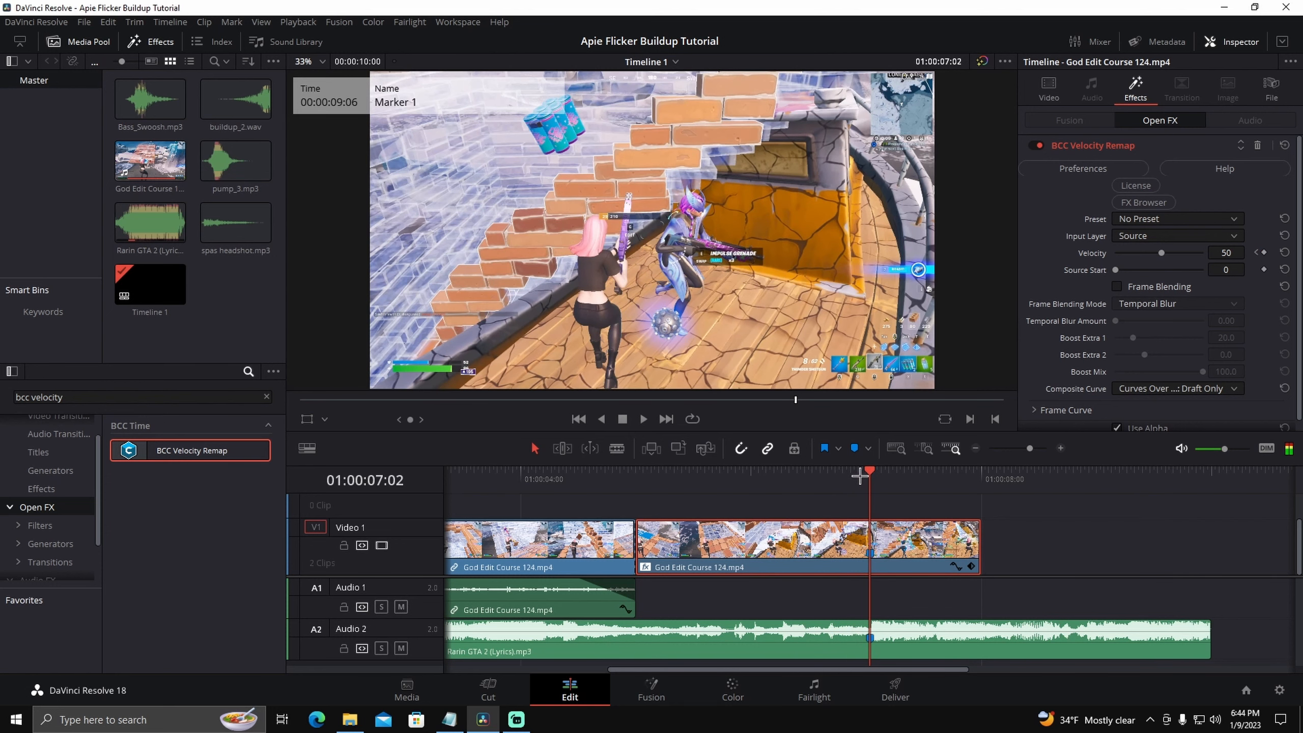
left_click(1263, 252)
left_click_drag(1161, 253, 1165, 252)
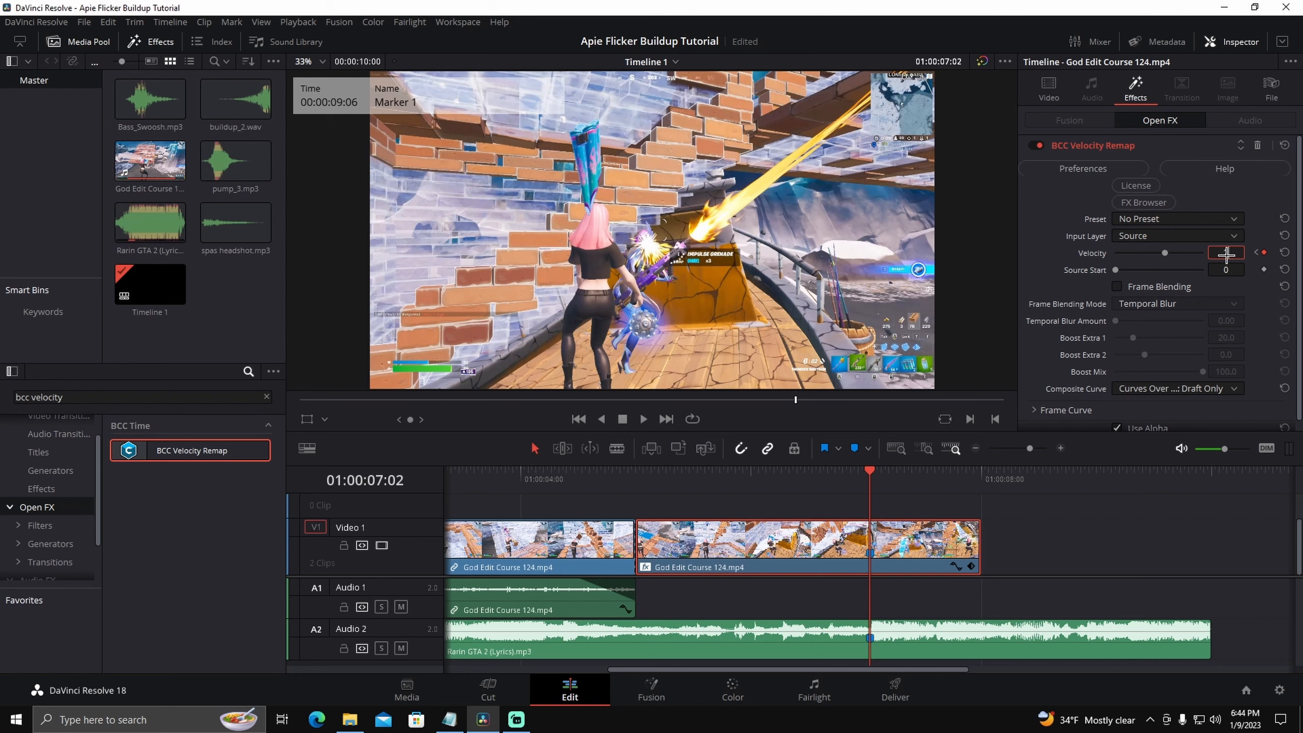
left_click_drag(1226, 255, 1226, 253)
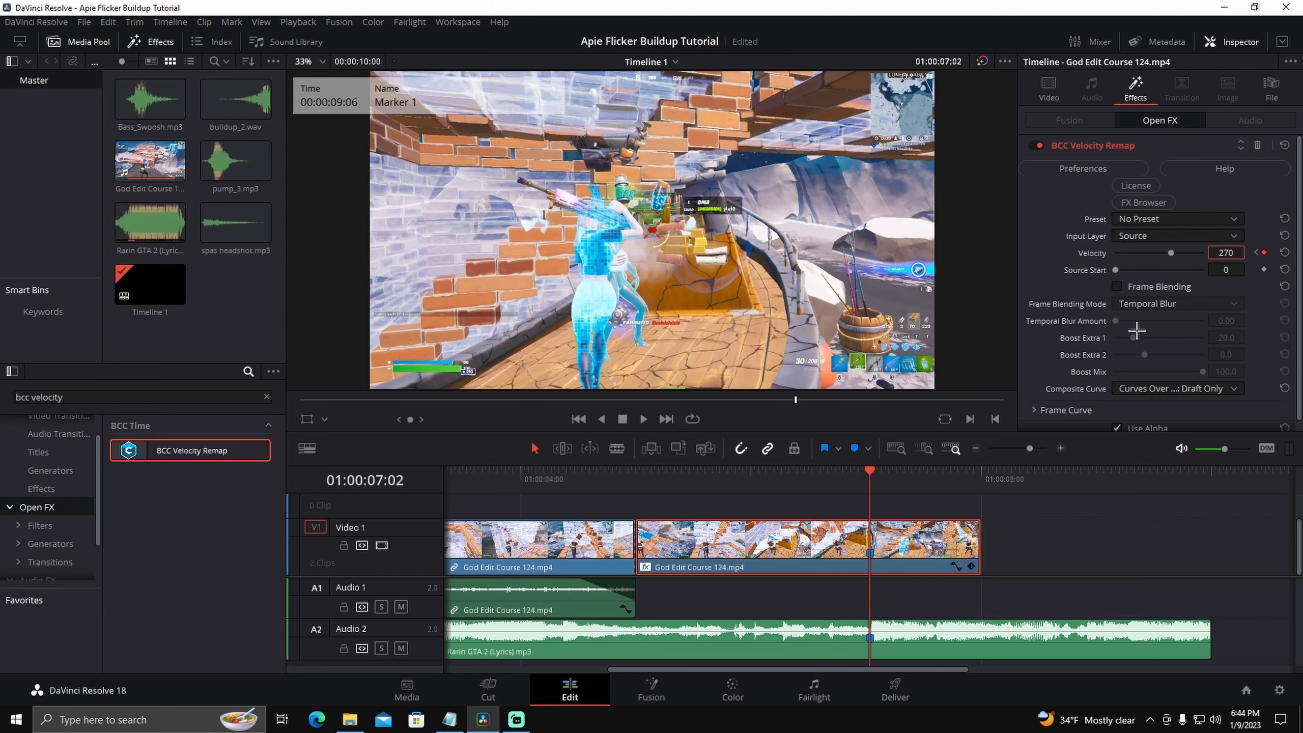
left_click(906, 546)
Advance six frames to 01:00:07:08, add a Velocity keyframe there and open its value for editing.
key("Right")
key("Right")
key("Right")
key("Right")
key("Right")
key("Right")
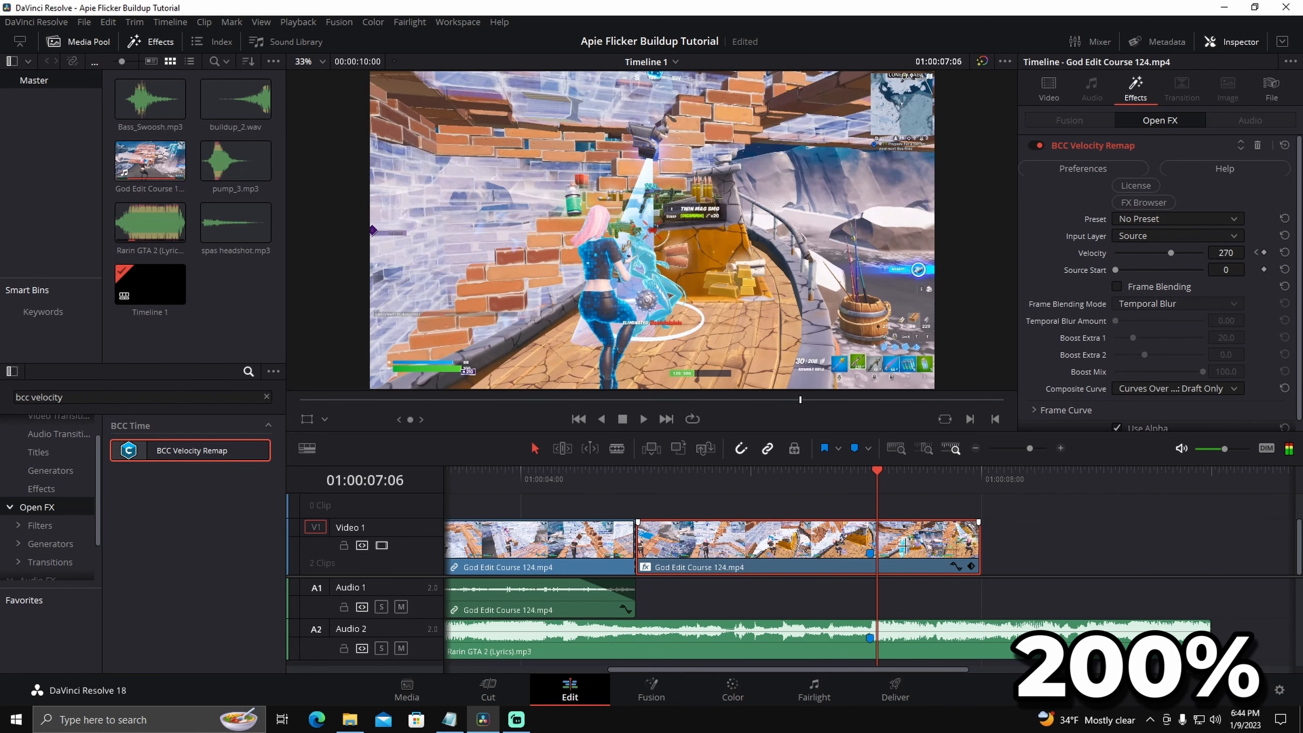
left_click(1264, 251)
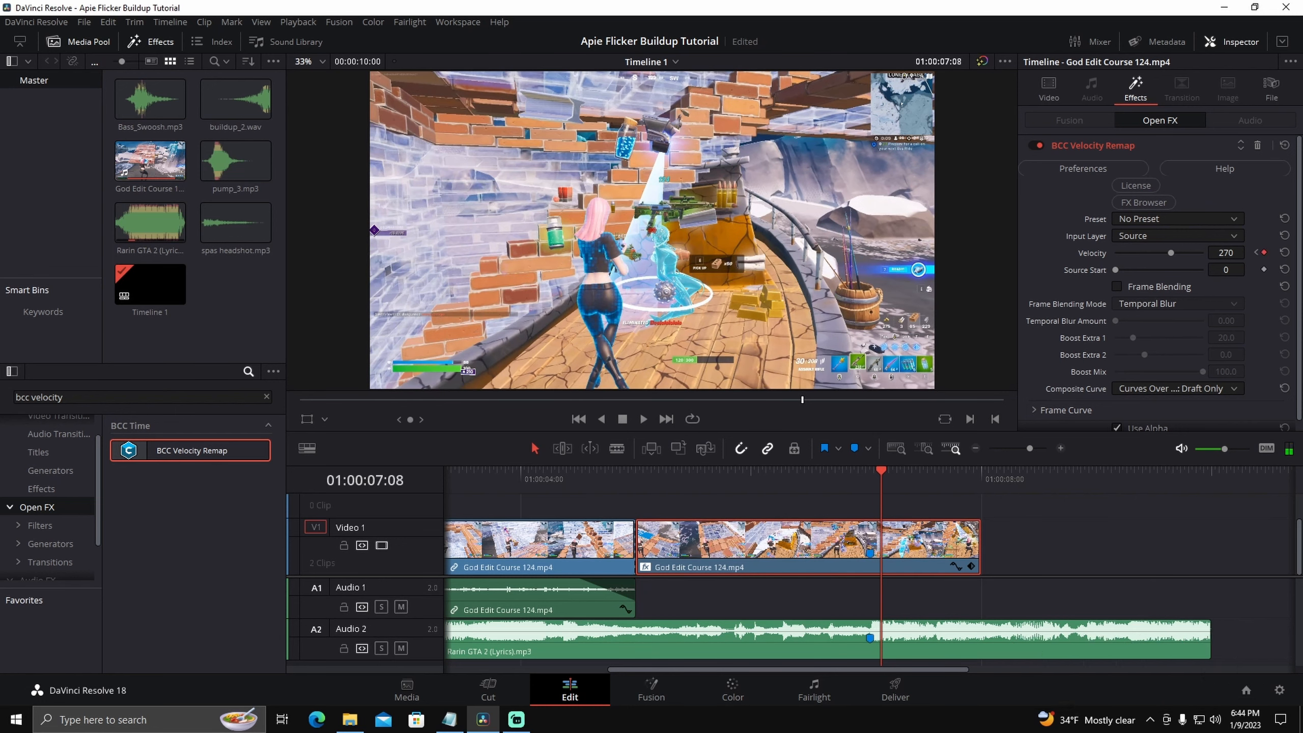
left_click(1232, 252)
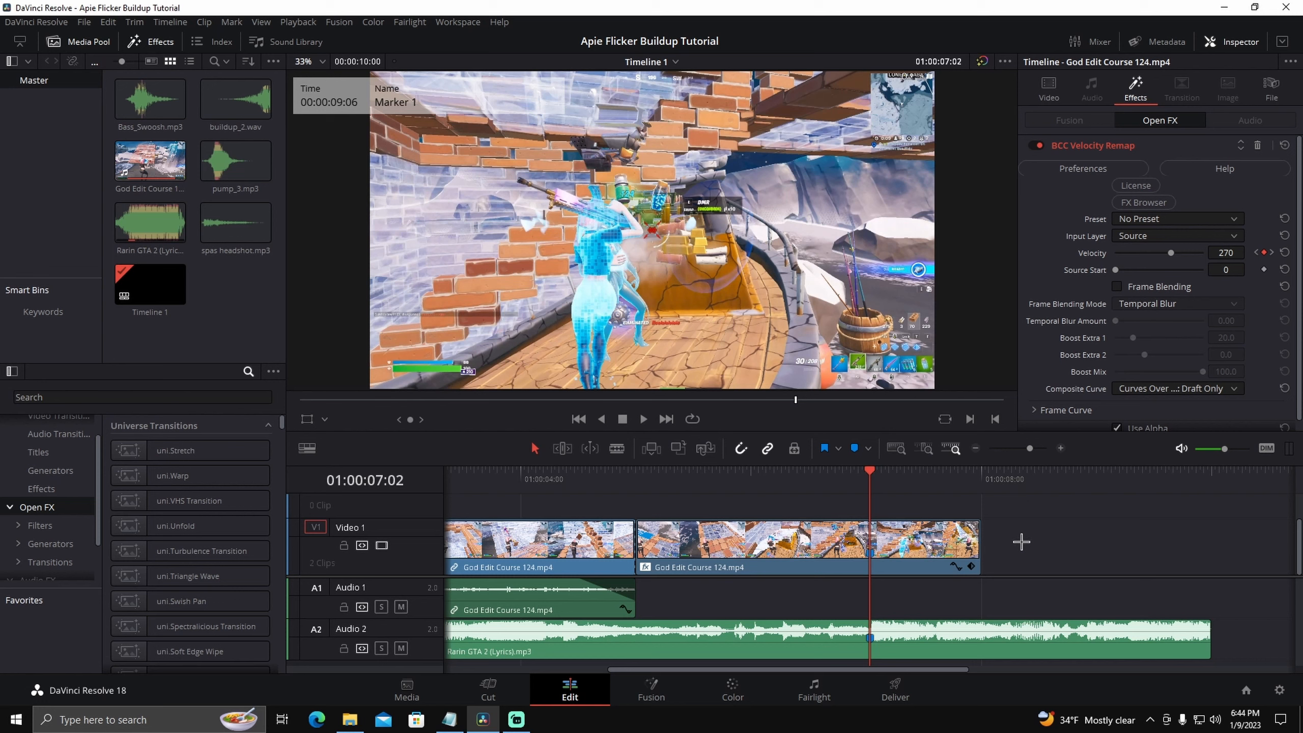
Add an Adjustment Clip on a new Video 2 track, starting at the marker at 01:00:07:02.
left_click(41, 488)
left_click_drag(165, 452, 873, 505)
scroll(1018, 553, "up", 2)
left_click_drag(1003, 578, 1001, 597)
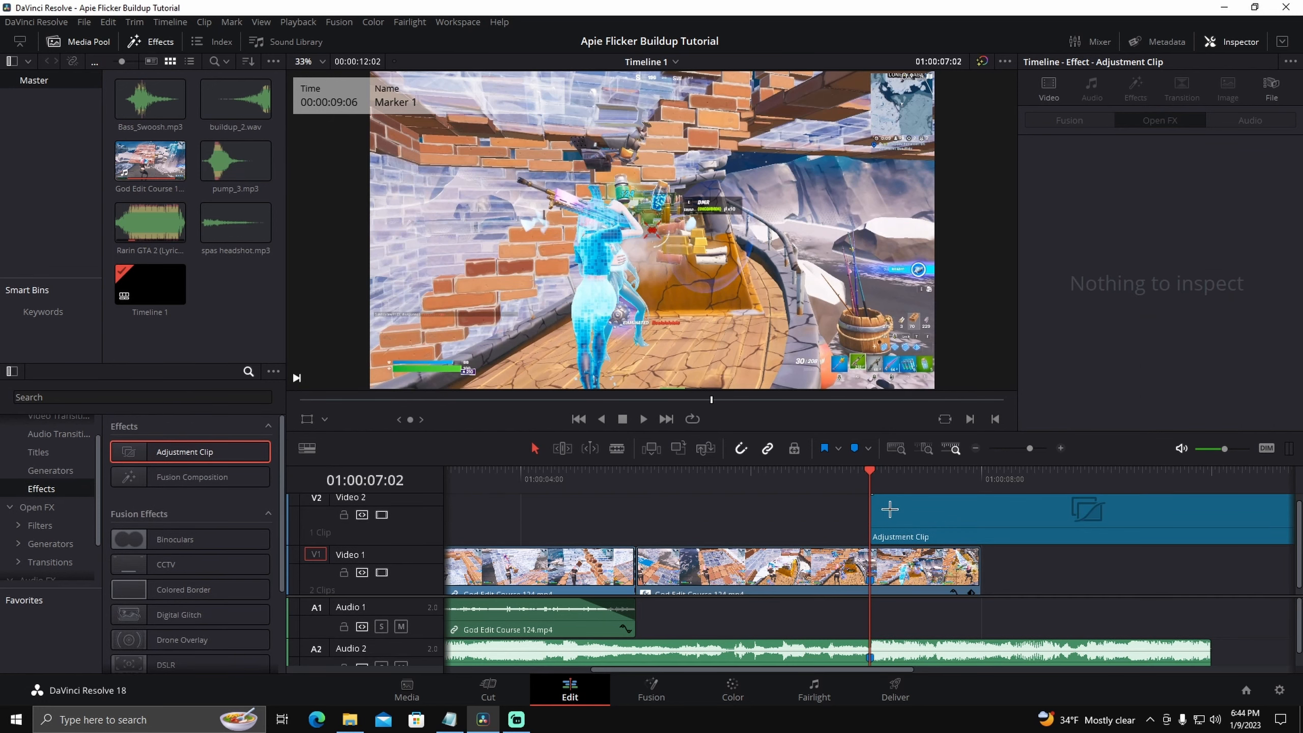
Split the Adjustment Clip where the second gameplay segment ends and delete the excess part.
mouse_move(888, 483)
left_mouse_down()
mouse_move(975, 494)
mouse_move(949, 480)
mouse_move(880, 488)
left_mouse_up()
key("ctrl+b")
left_click(1003, 525)
key("BackSpace")
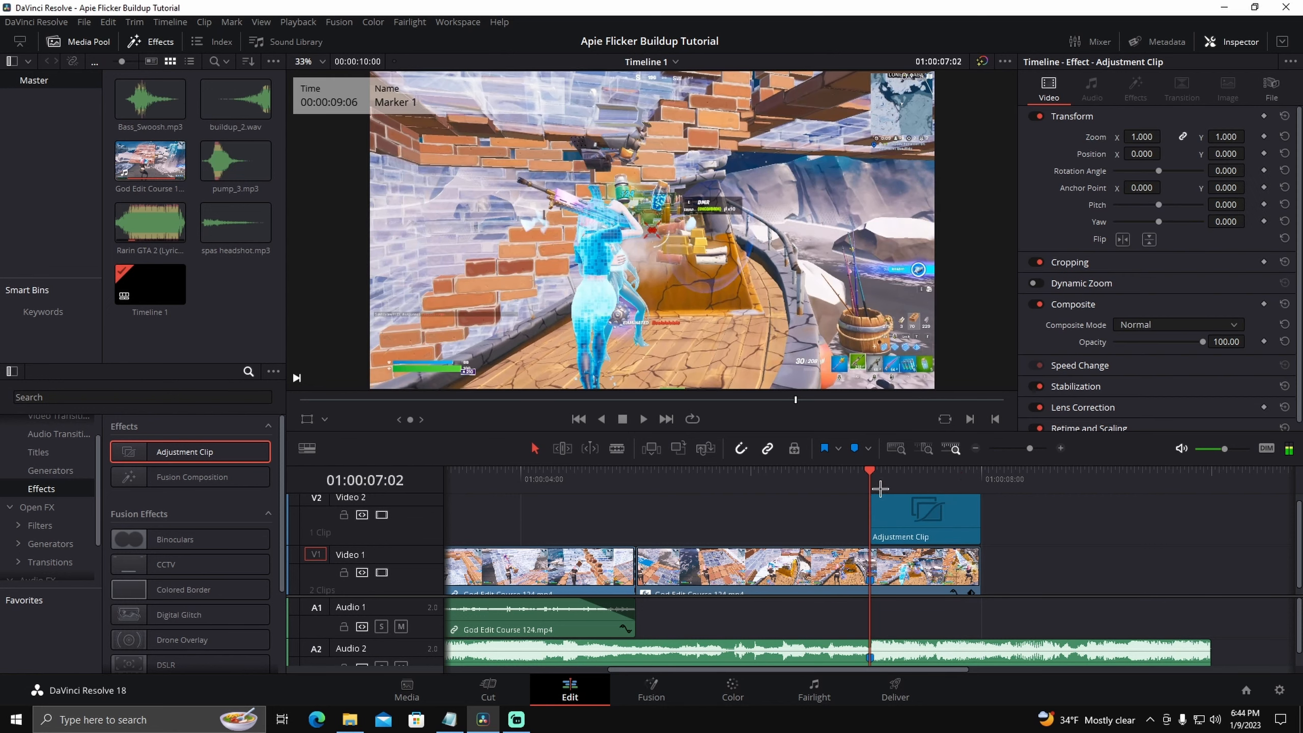
Open the Adjustment Clip over the drop in Fusion and add the "[Apie] Flicker Impact.setting" preset from the Impact folder to its nodes.
right_click(896, 522)
left_click(934, 444)
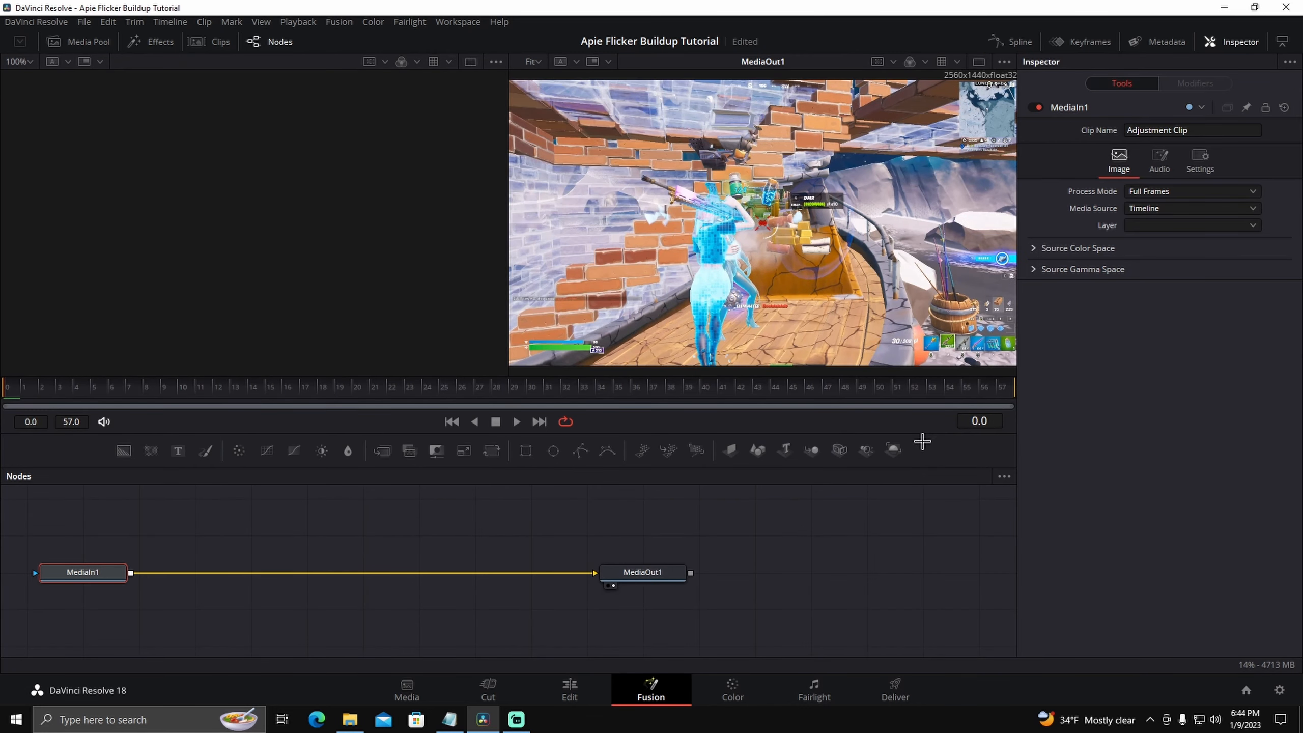
left_click(349, 719)
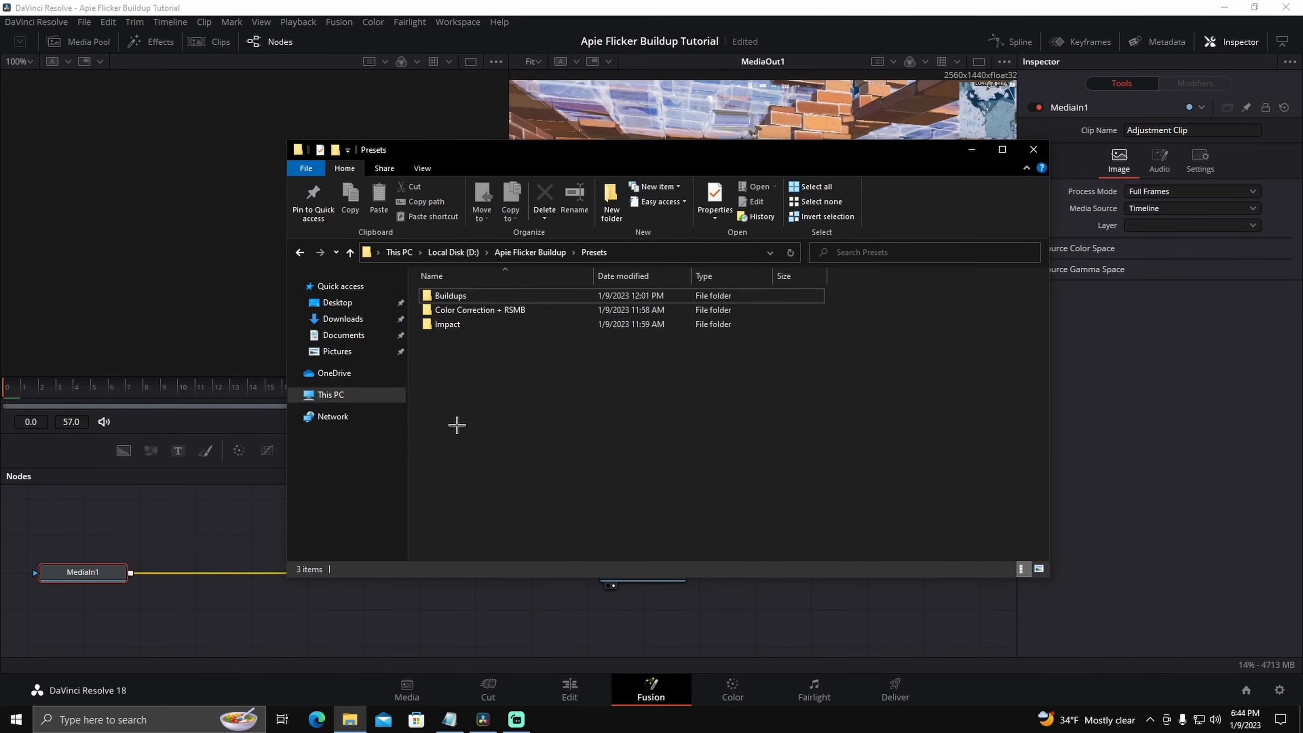
double_click(450, 326)
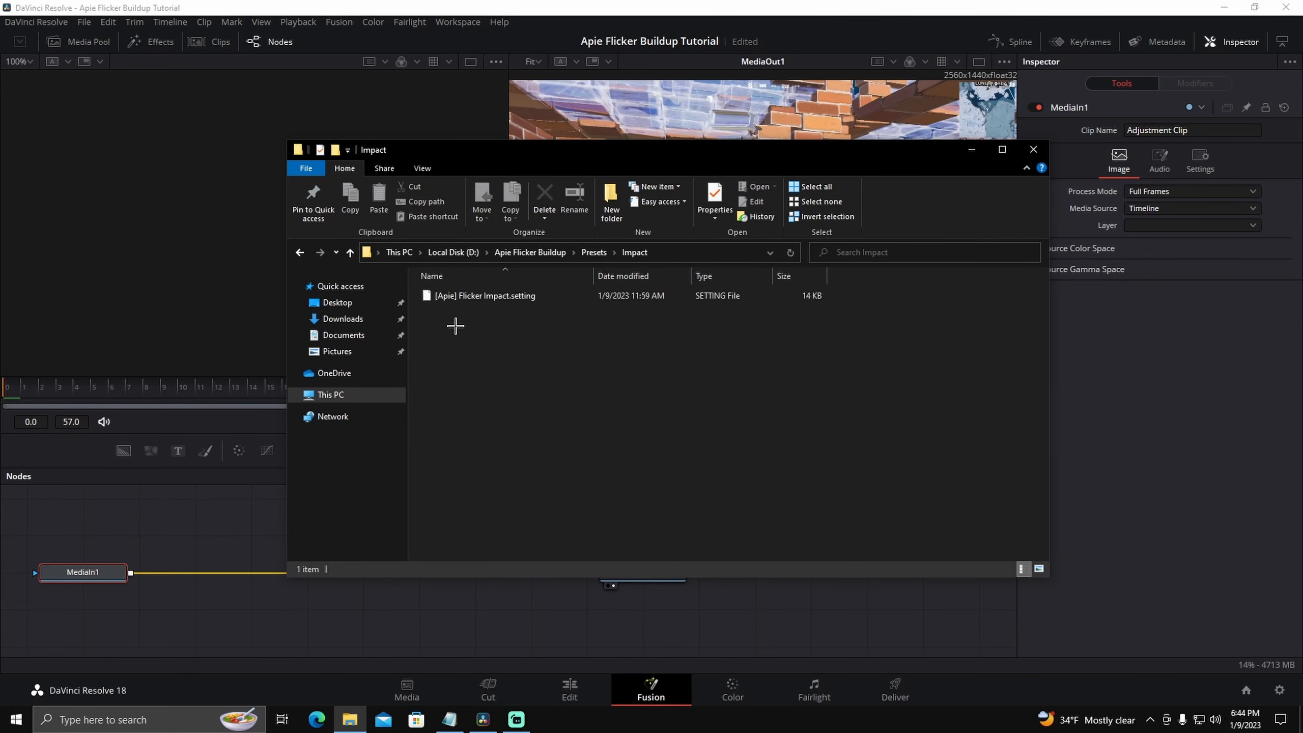
left_click(451, 298)
left_click_drag(476, 313, 655, 608)
Rewire the graph so MediaIn1 feeds S_Shake1 and S_Flicker1 feeds MediaOut1, placing the impact chain between them.
left_click_drag(331, 583, 207, 578)
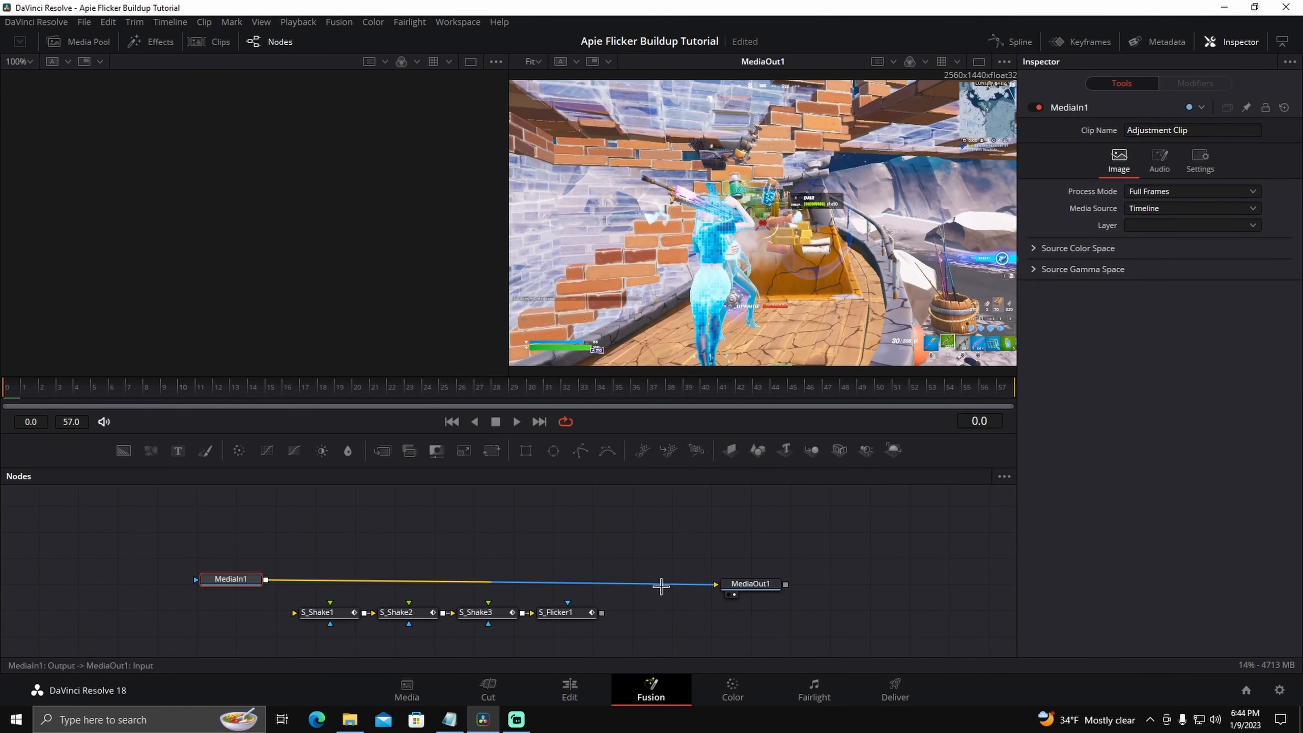
left_click_drag(662, 584, 349, 614)
left_click_drag(601, 613, 719, 584)
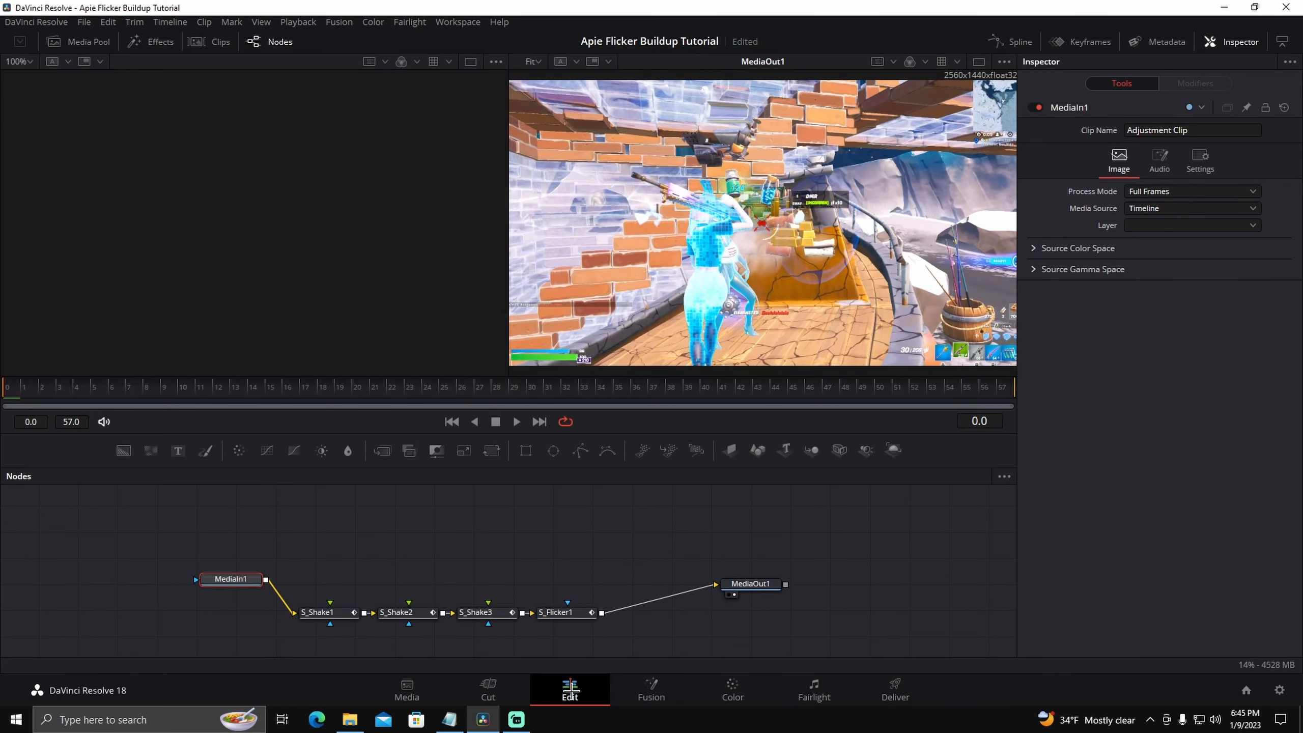
Return to the Edit page and enable Render Cache Color Output for the impact Adjustment Clip.
left_click(570, 690)
right_click(882, 529)
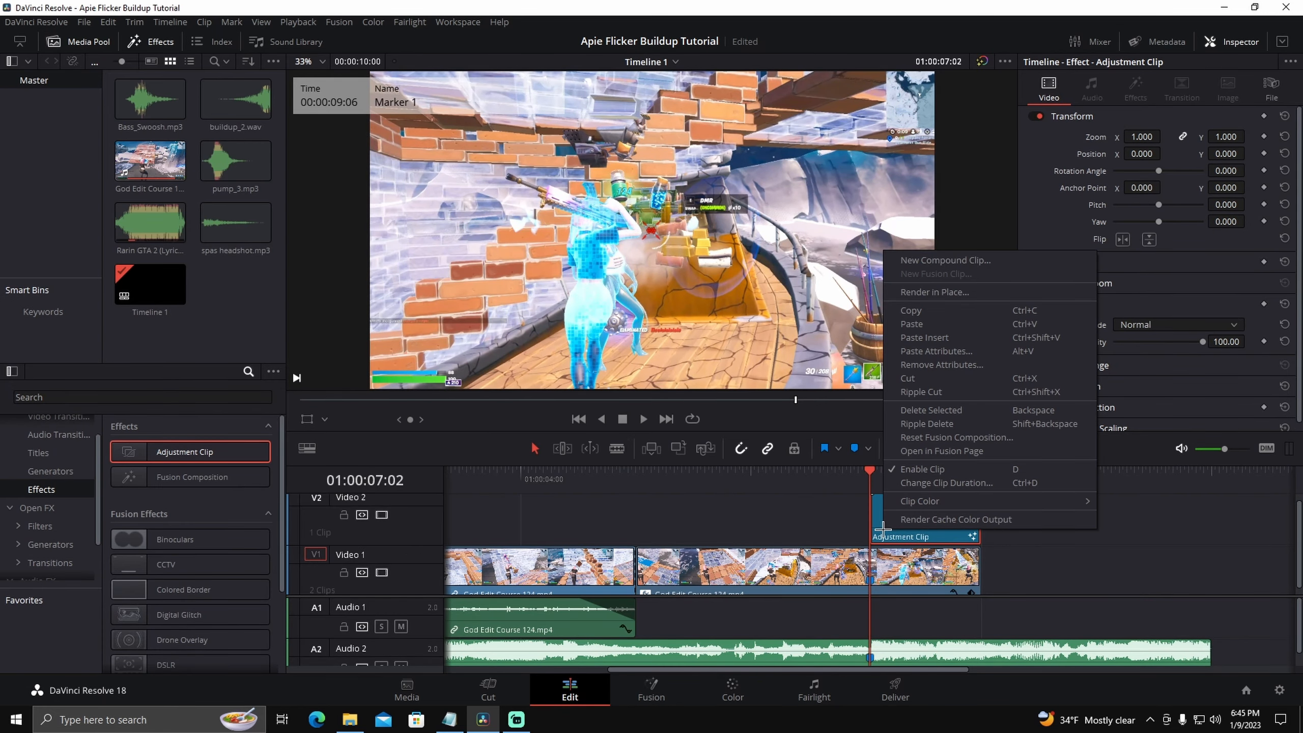
left_click(893, 520)
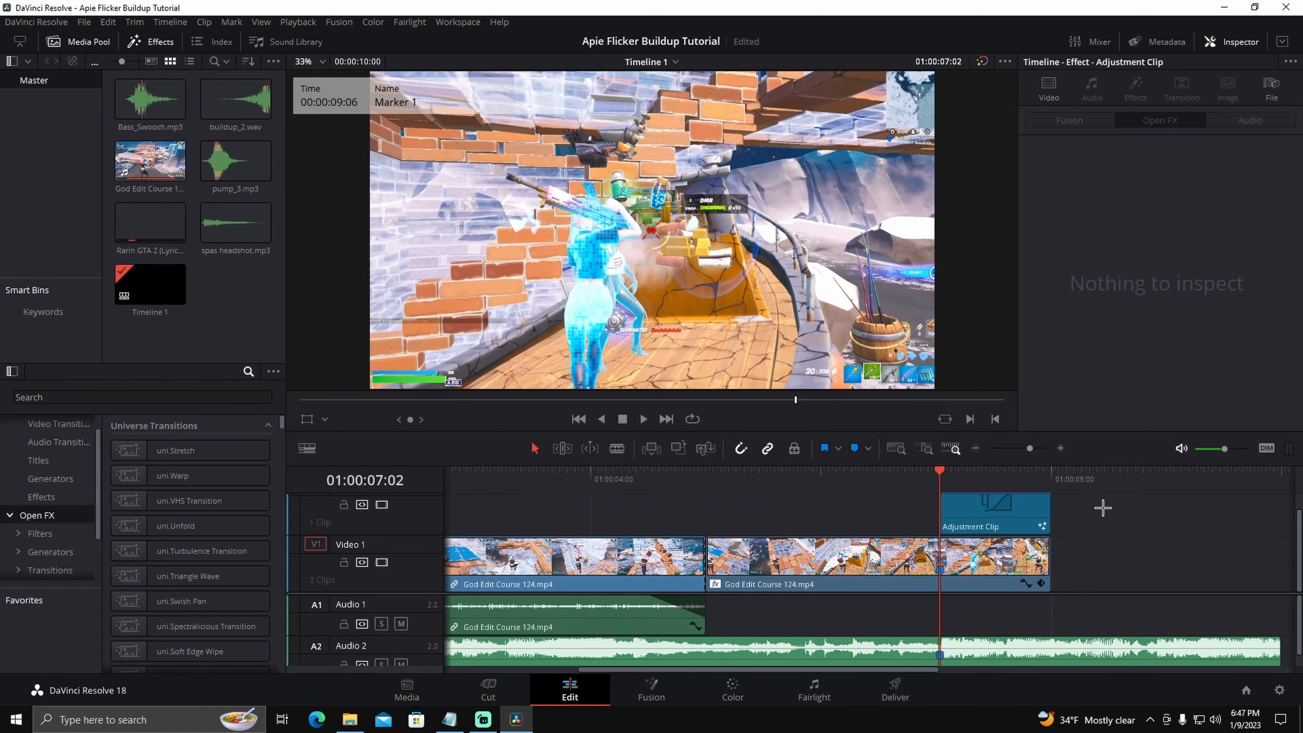
Add a new Adjustment Clip on Video 2 in the empty space after the gameplay and move the playhead to its start at 01:00:08:16.
left_click(51, 497)
left_click_drag(184, 451, 1084, 536)
left_click_drag(940, 477, 1081, 480)
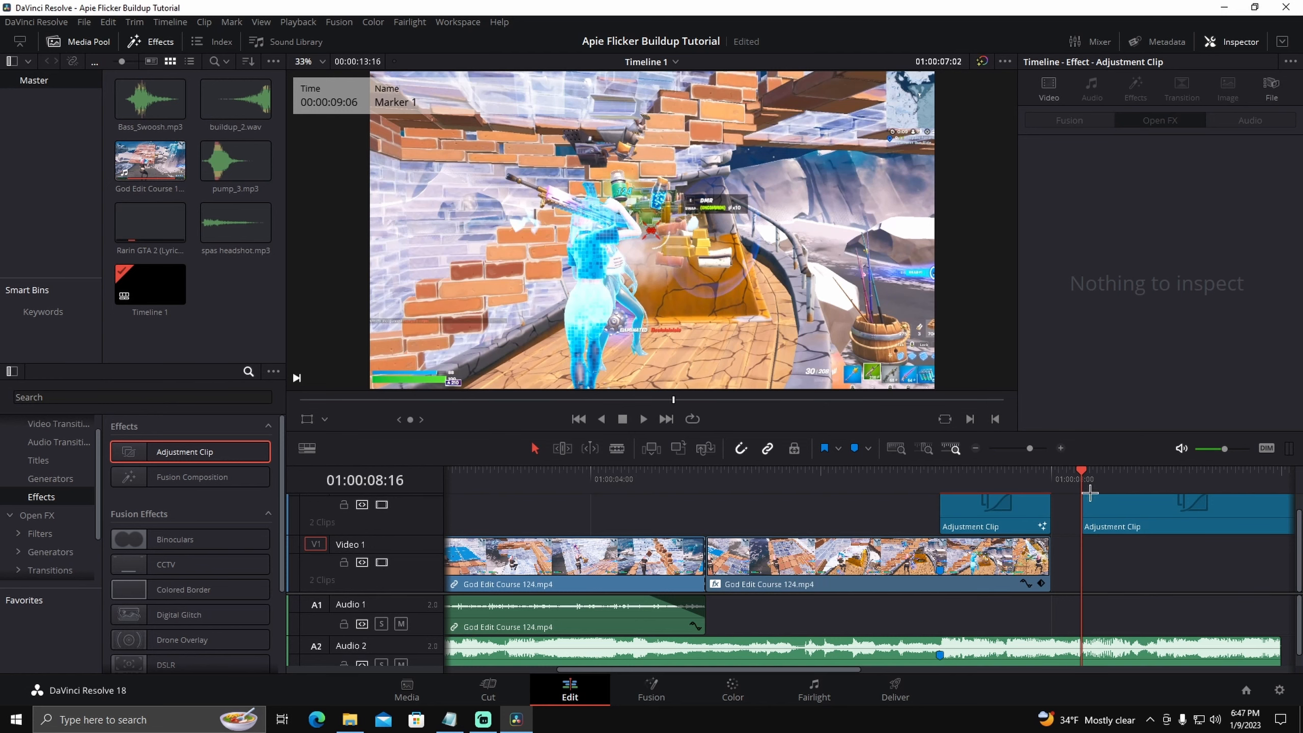
Find frame 23 of the new Adjustment Clip in Fusion, split the clip there on the timeline and delete the rest.
left_click(1102, 520)
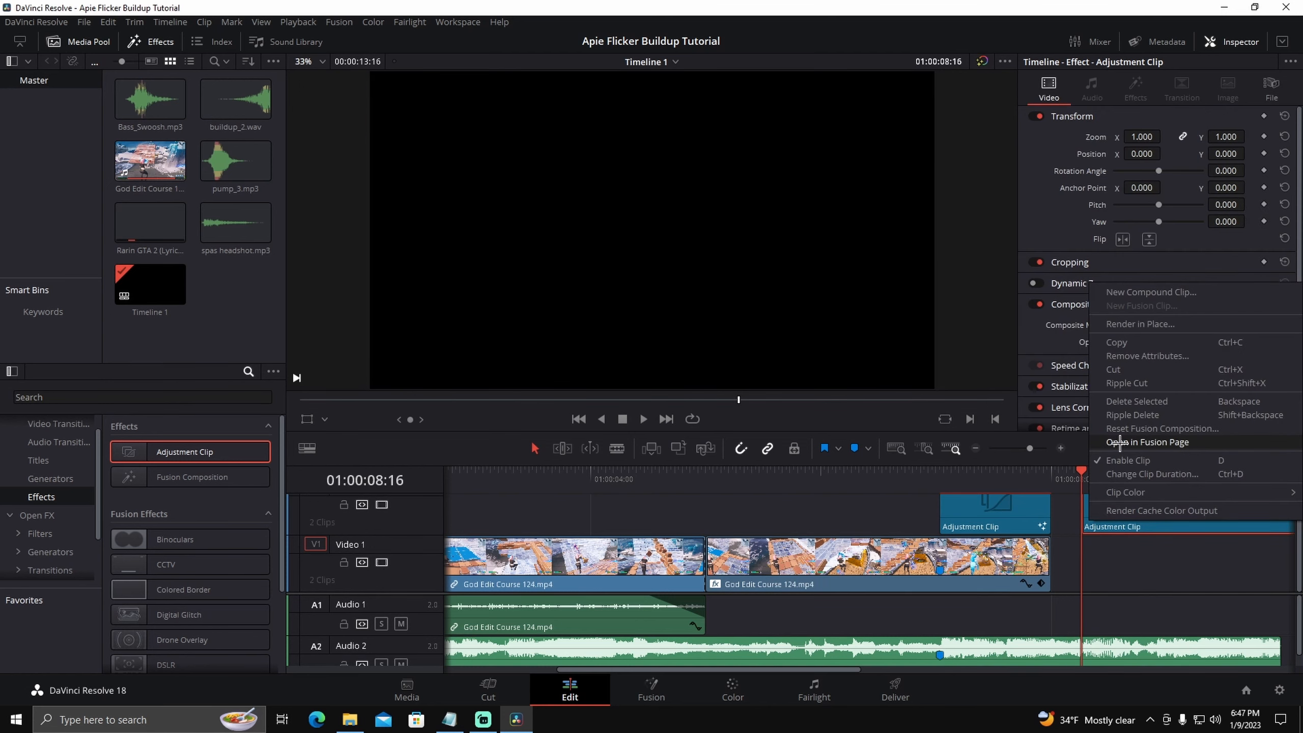
key("shift+5")
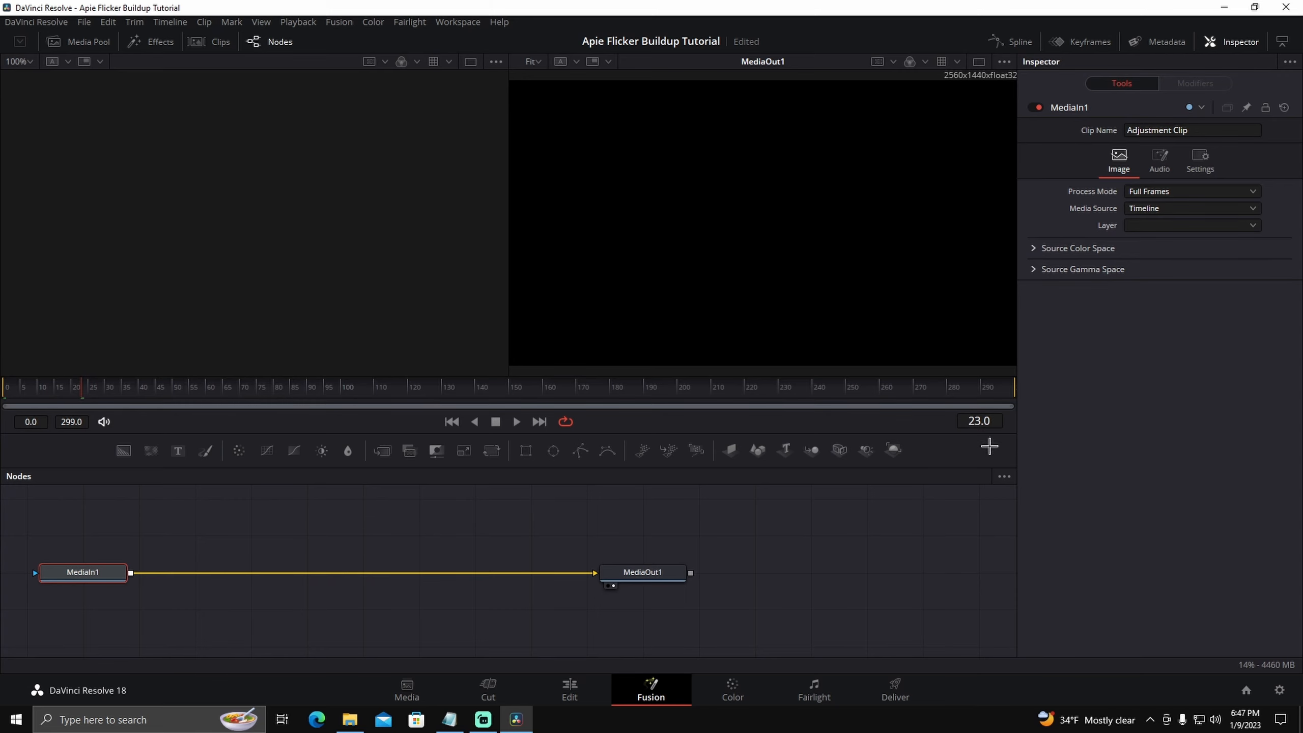
left_click(587, 687)
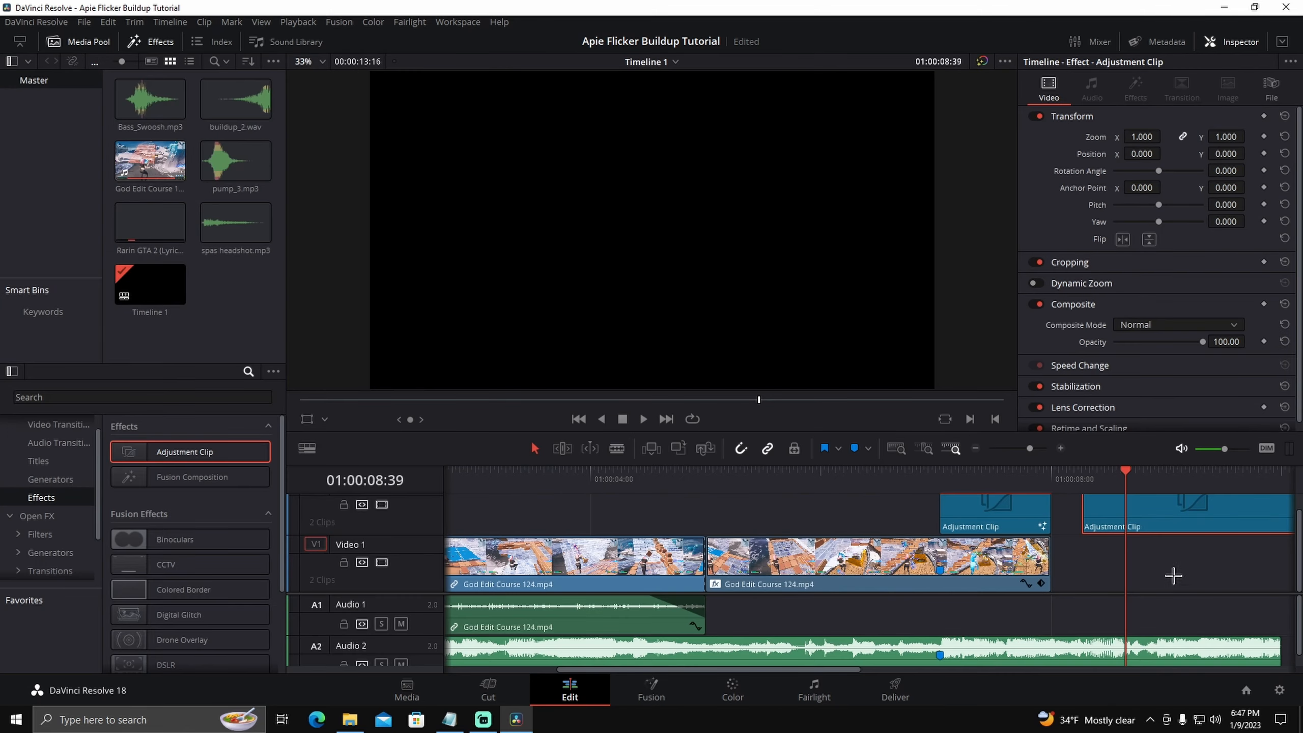
key("ctrl+b")
left_click(1162, 510)
key("Delete")
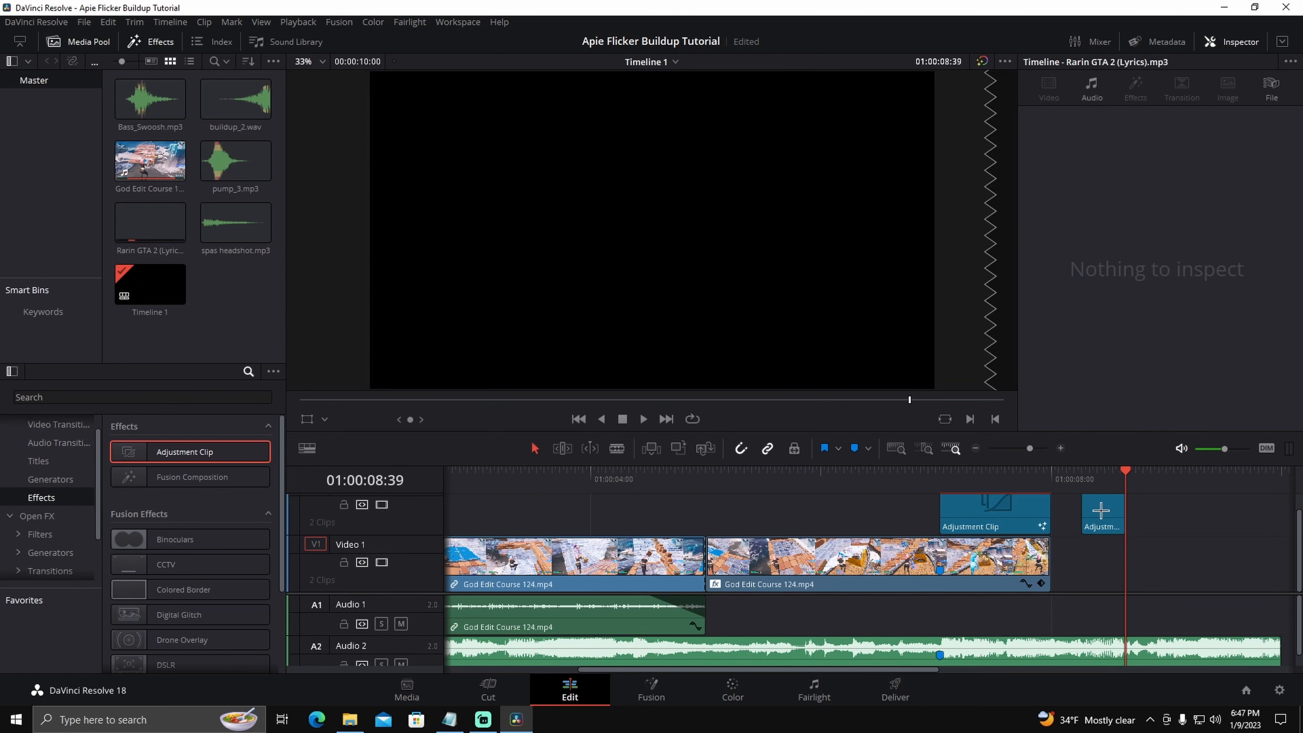
Move the 23-frame Adjustment Clip directly before the impact Adjustment Clip and set the playhead at its start, 01:00:06:39.
left_click_drag(1100, 509, 908, 506)
left_click(1201, 527)
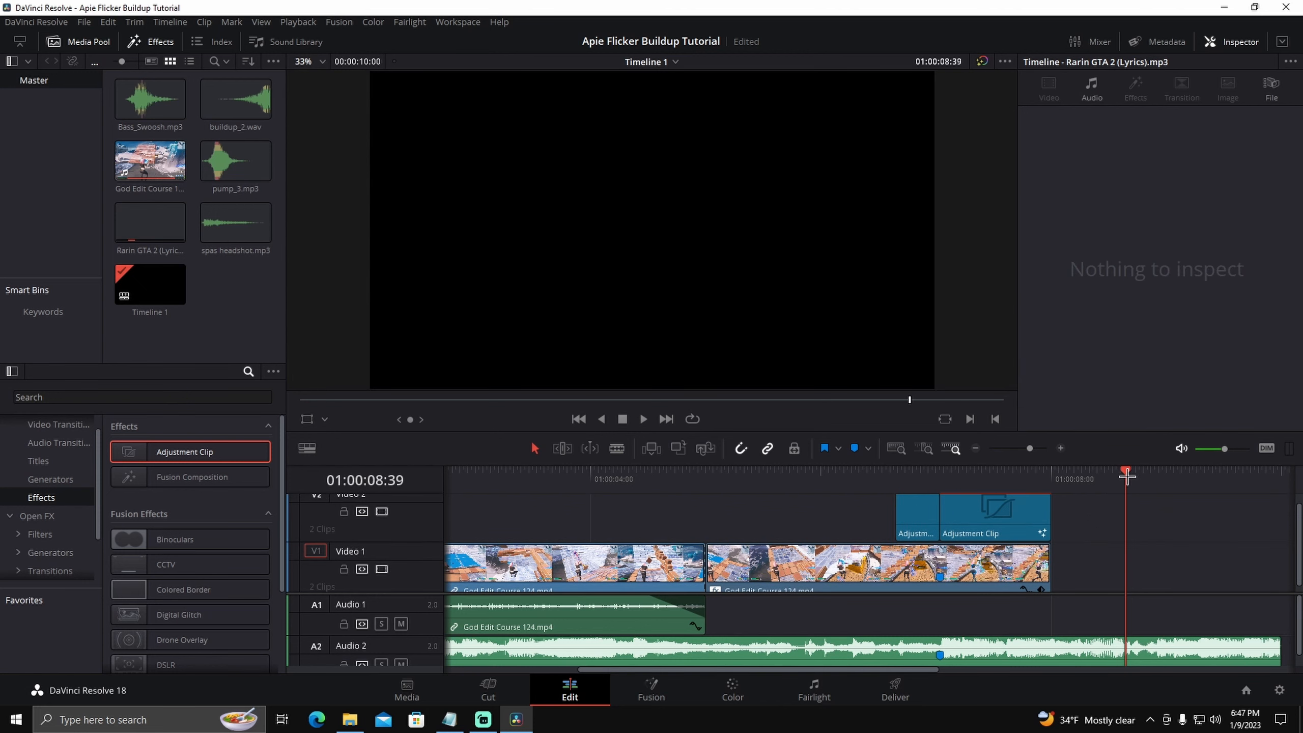
left_click_drag(1129, 477, 1059, 454)
left_click(1059, 448)
Open the 23-frame Adjustment Clip in Fusion and add the "[Apie] Flicker Buildup (23).setting" preset from the Buildups folder.
right_click(919, 520)
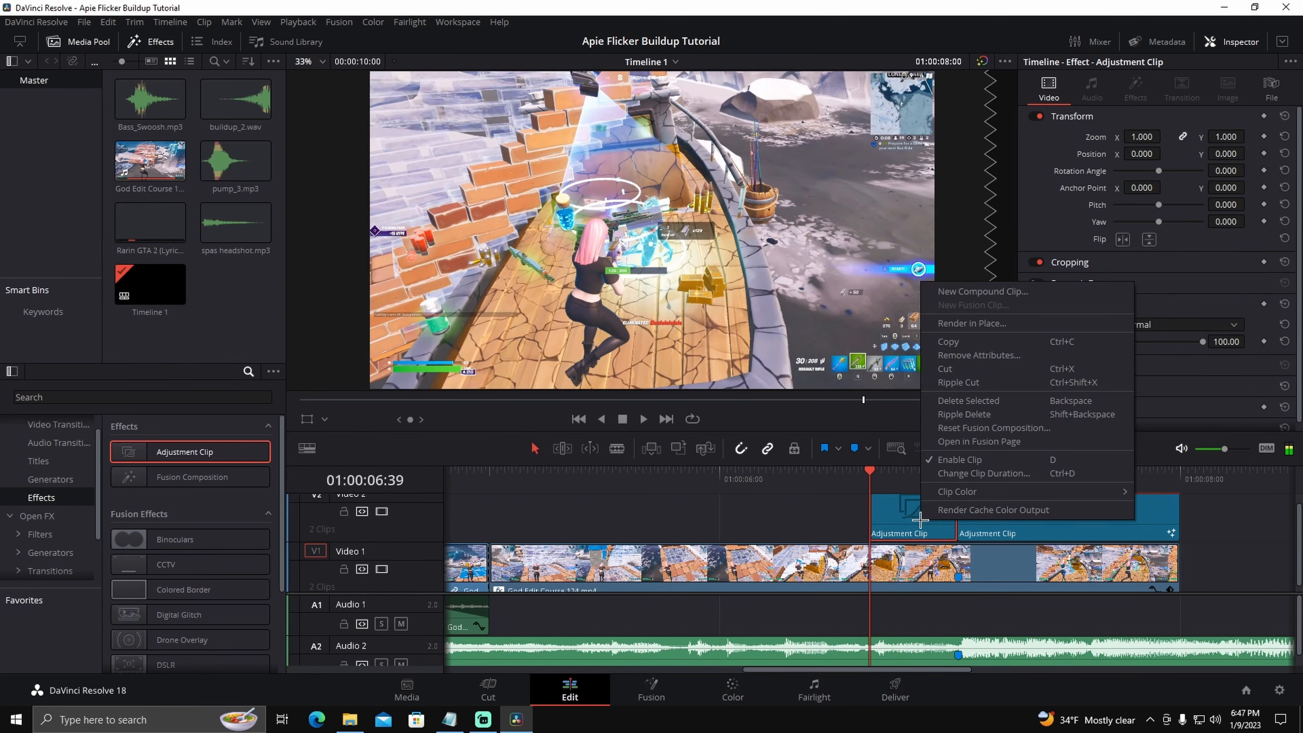
left_click(965, 441)
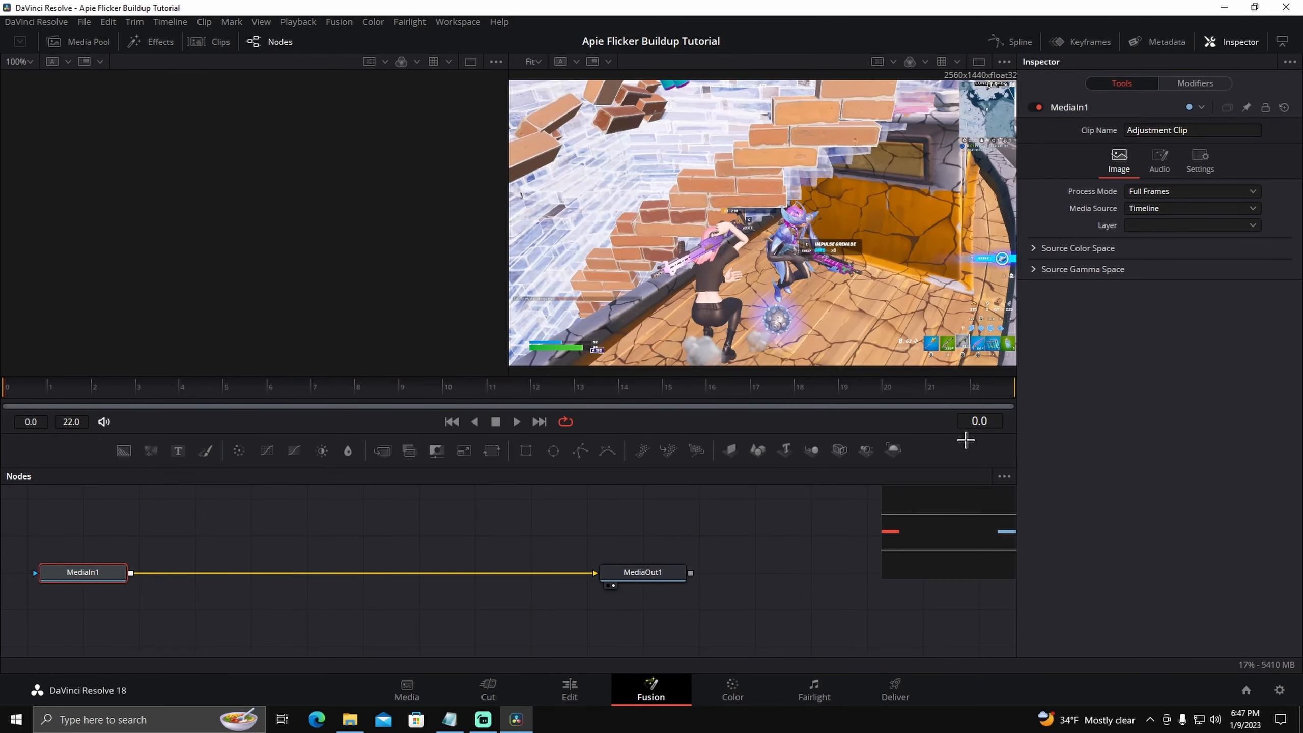
left_click(349, 719)
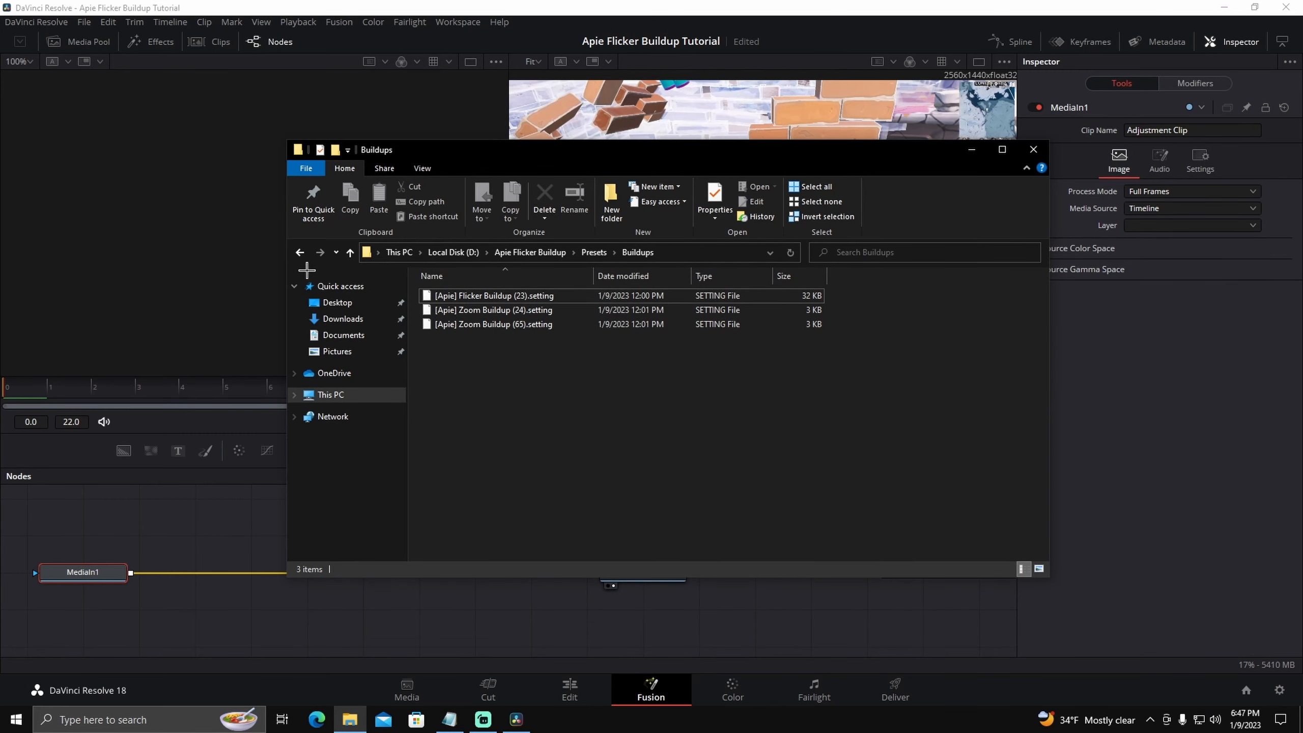
left_click(297, 251)
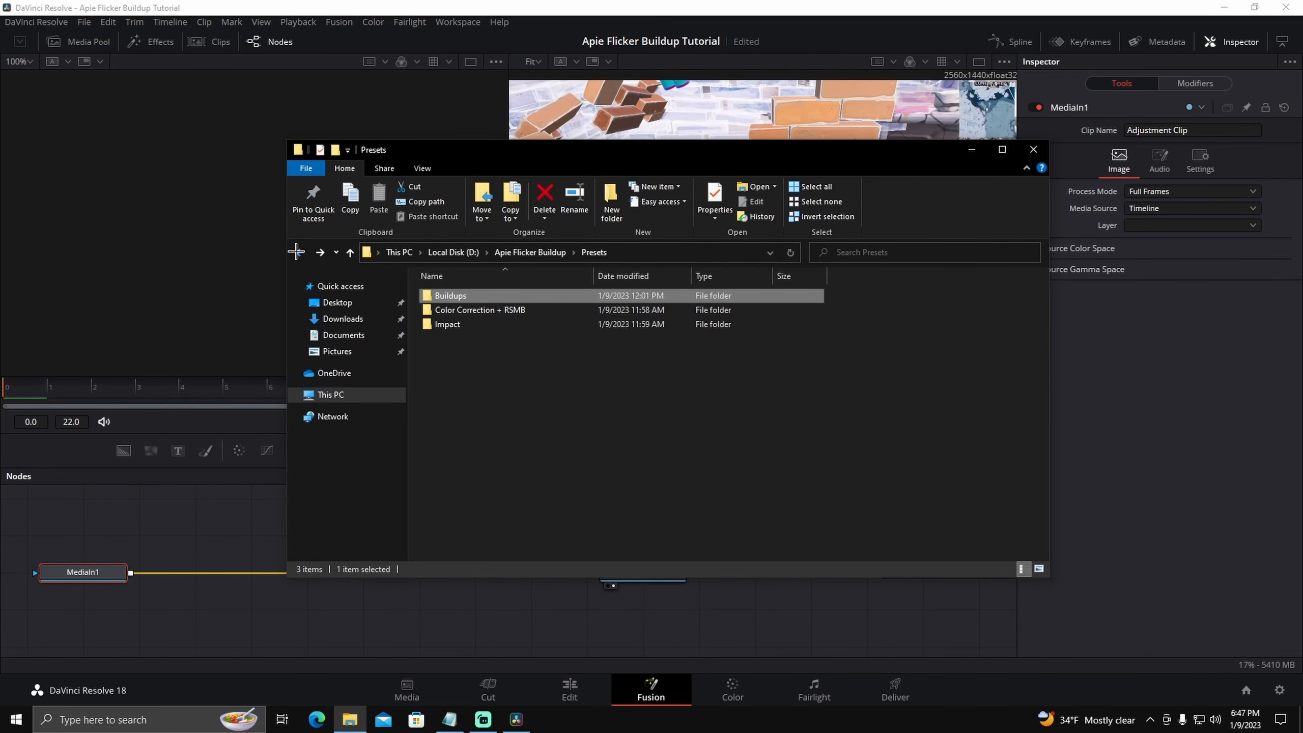
double_click(448, 296)
left_click_drag(447, 298, 770, 632)
Connect MediaIn1 to S_Shake1 and the S_BlurMoCurves node to MediaOut1, routing the image through the flicker buildup chain.
middle_click(475, 619)
scroll(480, 620, "down", 3)
left_click_drag(471, 594, 159, 582)
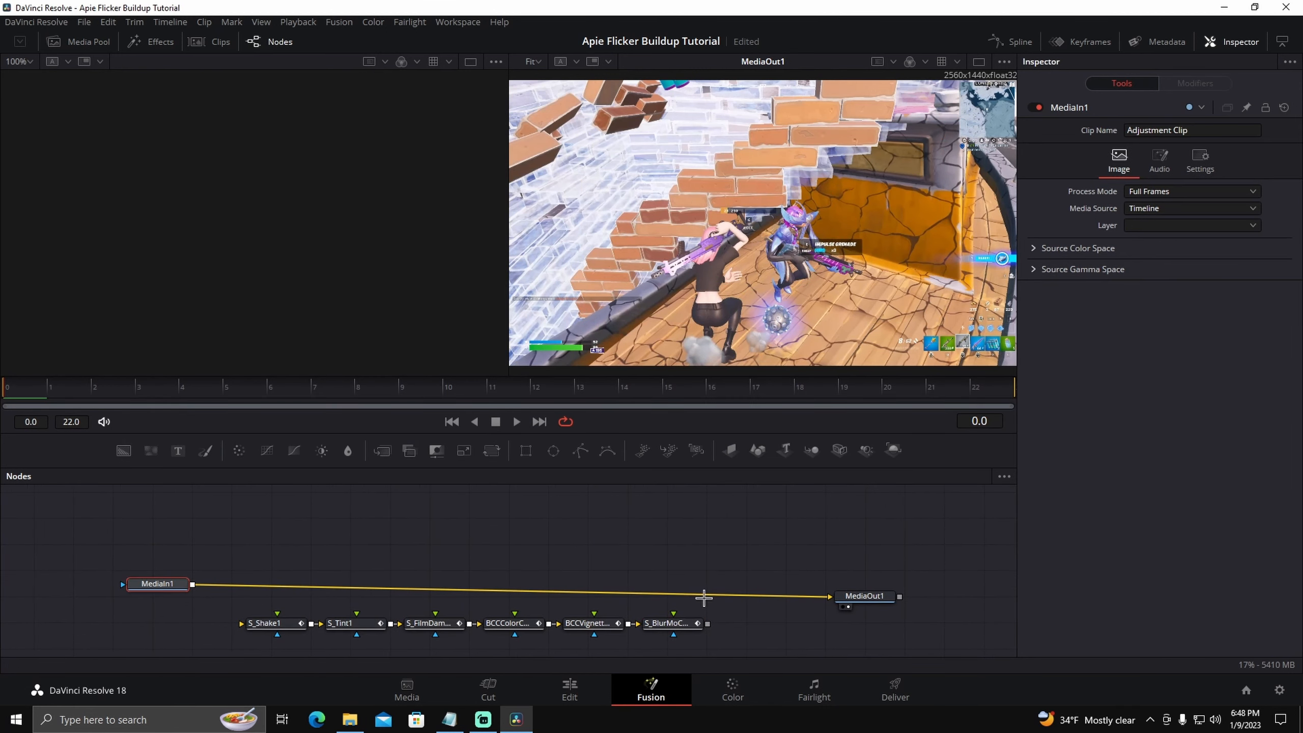
left_click_drag(813, 595, 272, 627)
left_click_drag(756, 613, 711, 577)
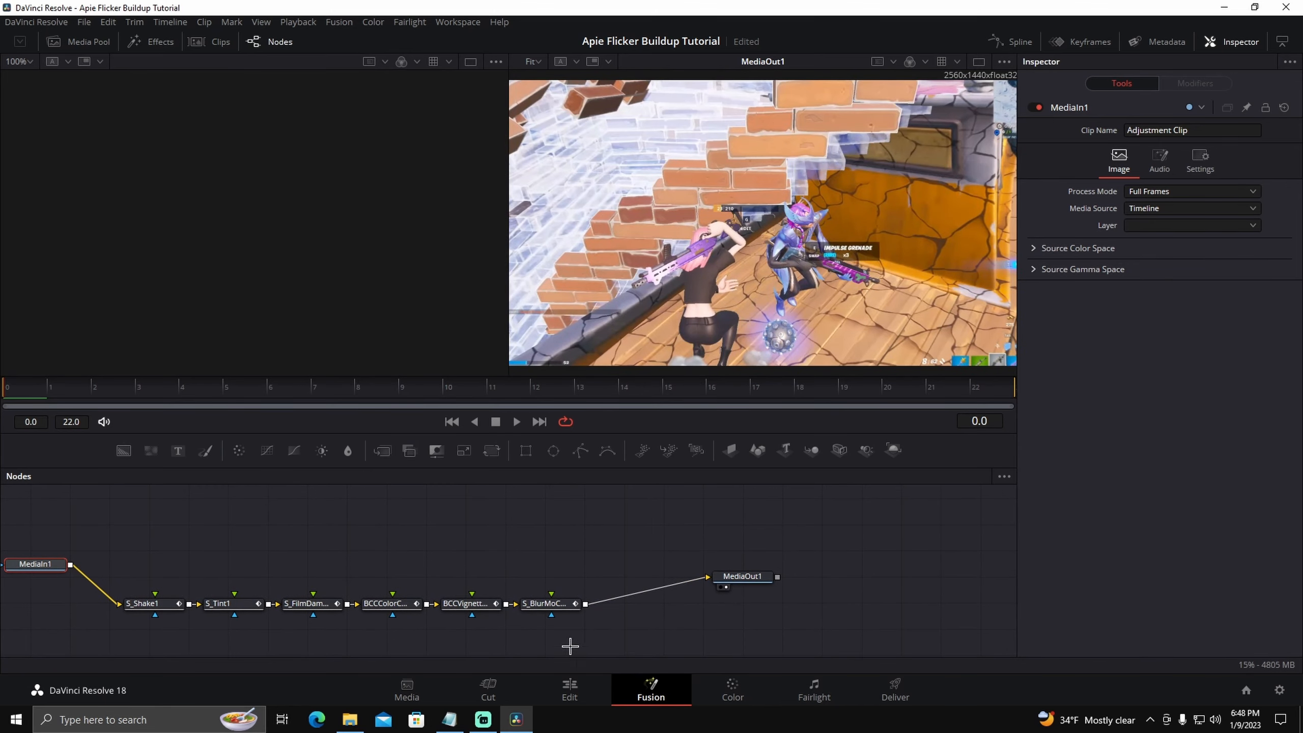
Return to the Edit page and enable Render Cache Color Output for the flicker buildup Adjustment Clip.
left_click(570, 690)
right_click(898, 532)
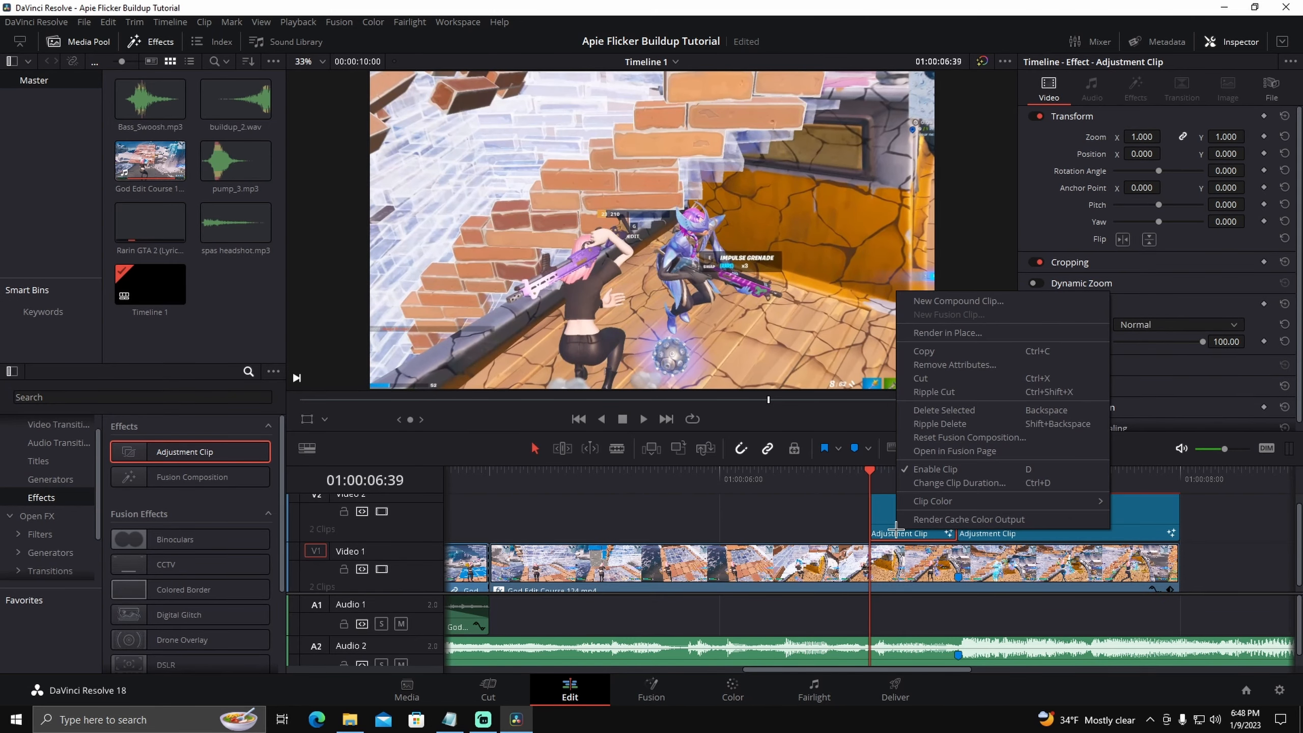
left_click(933, 518)
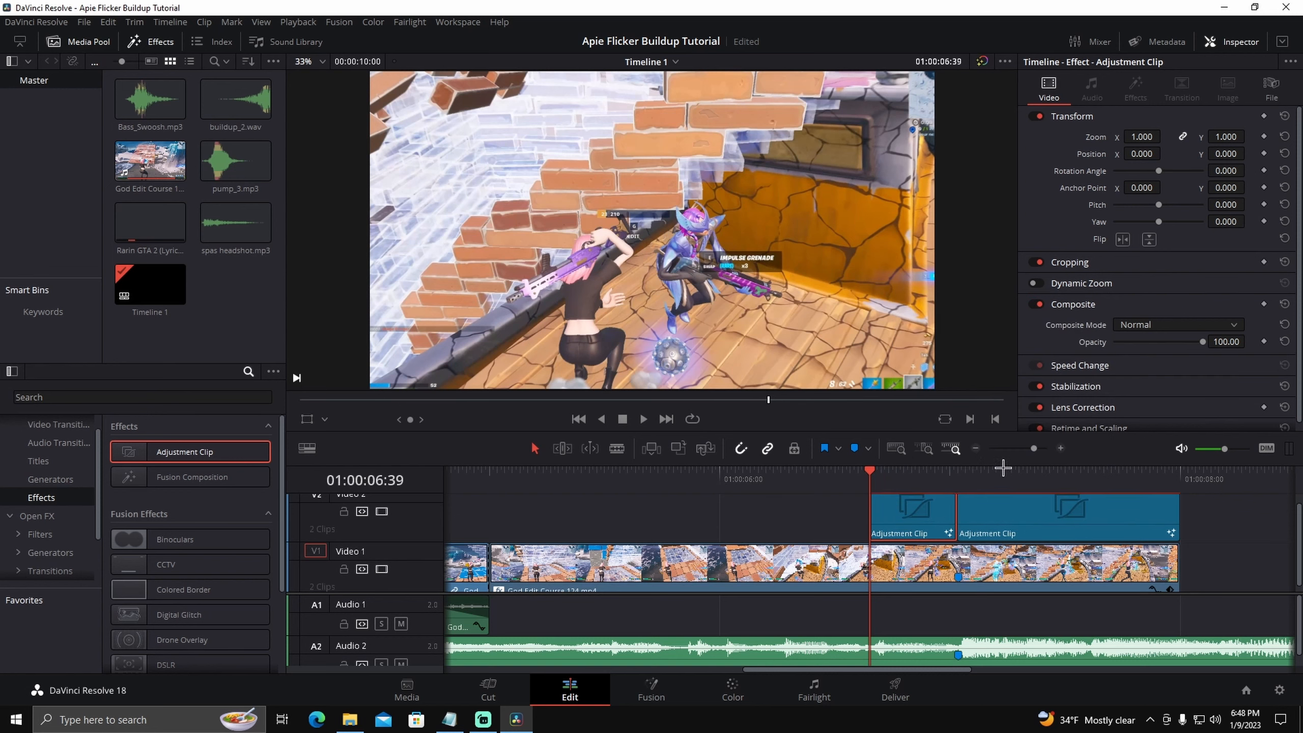
Add another Adjustment Clip on Video 2 past the gameplay and move the playhead to its start at 01:00:08:18.
key("ctrl+minus")
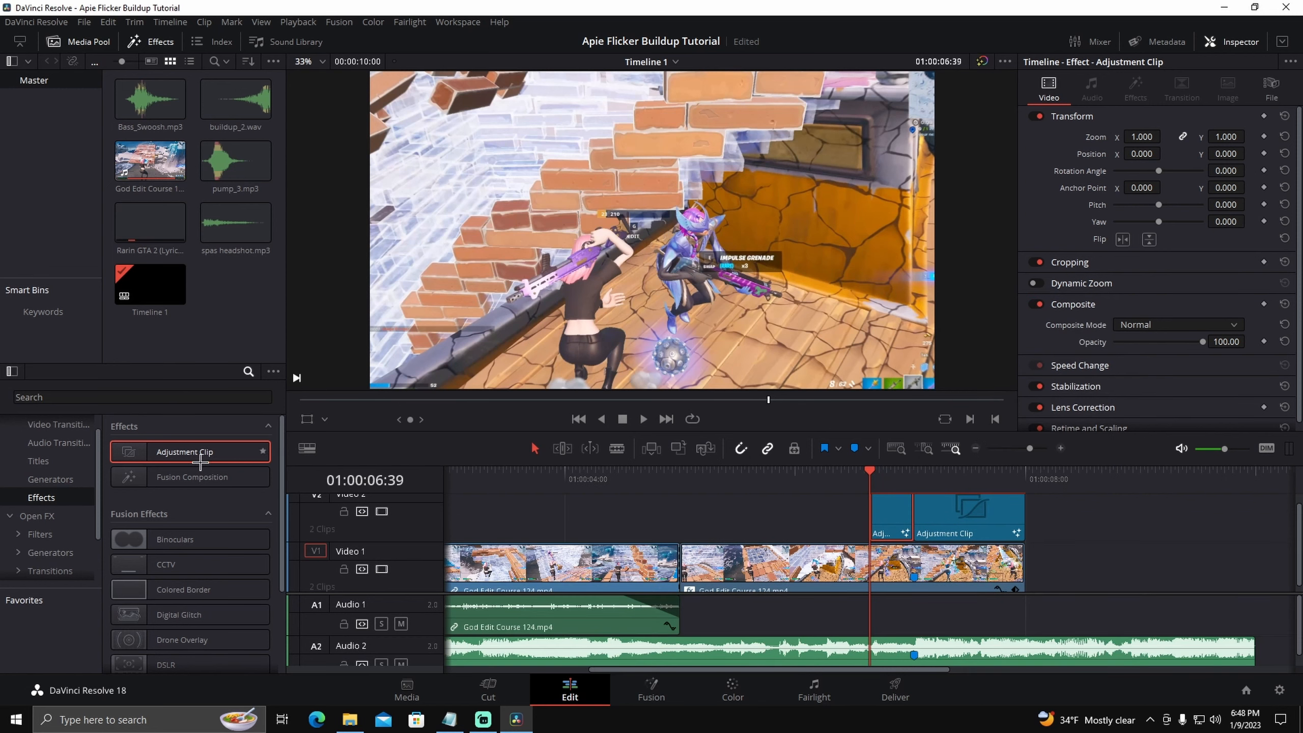
left_click_drag(200, 462, 1078, 515)
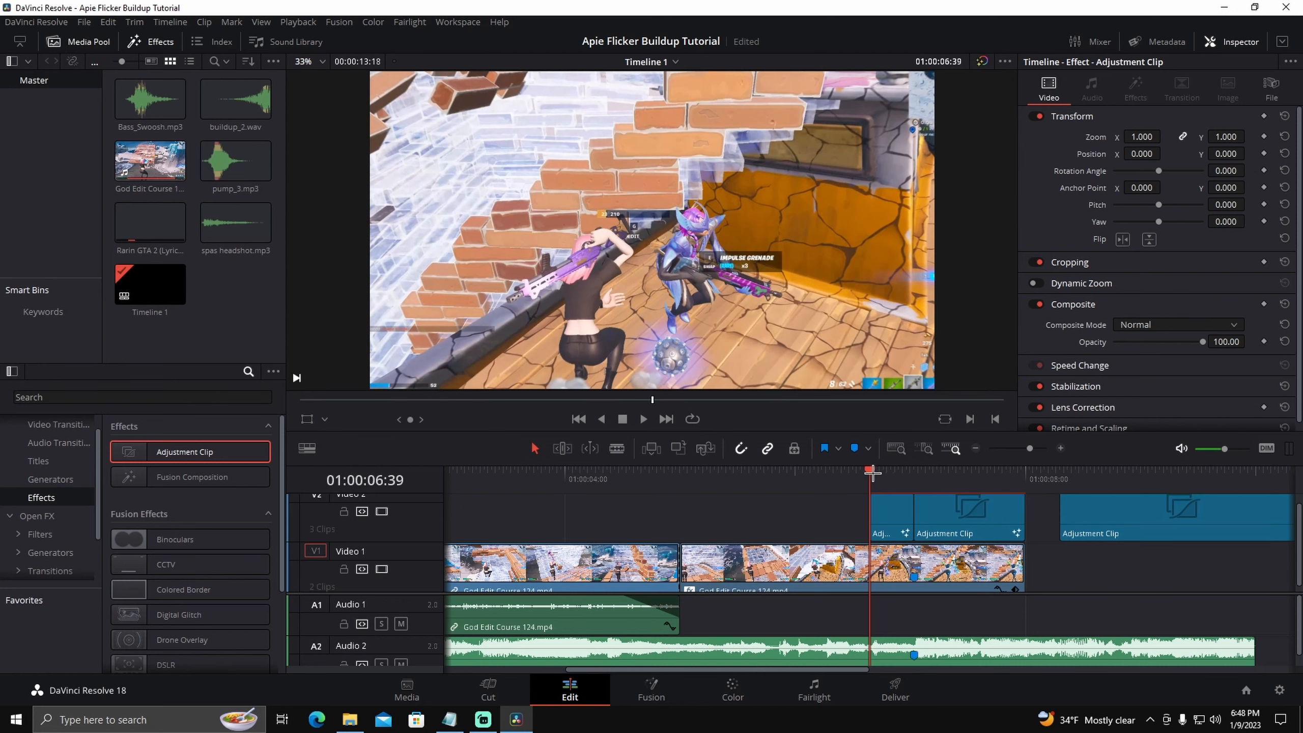
left_click_drag(872, 472, 1060, 472)
Find frame 24 of this Adjustment Clip in Fusion, split the clip there on the timeline and delete the excess part.
right_click(1075, 515)
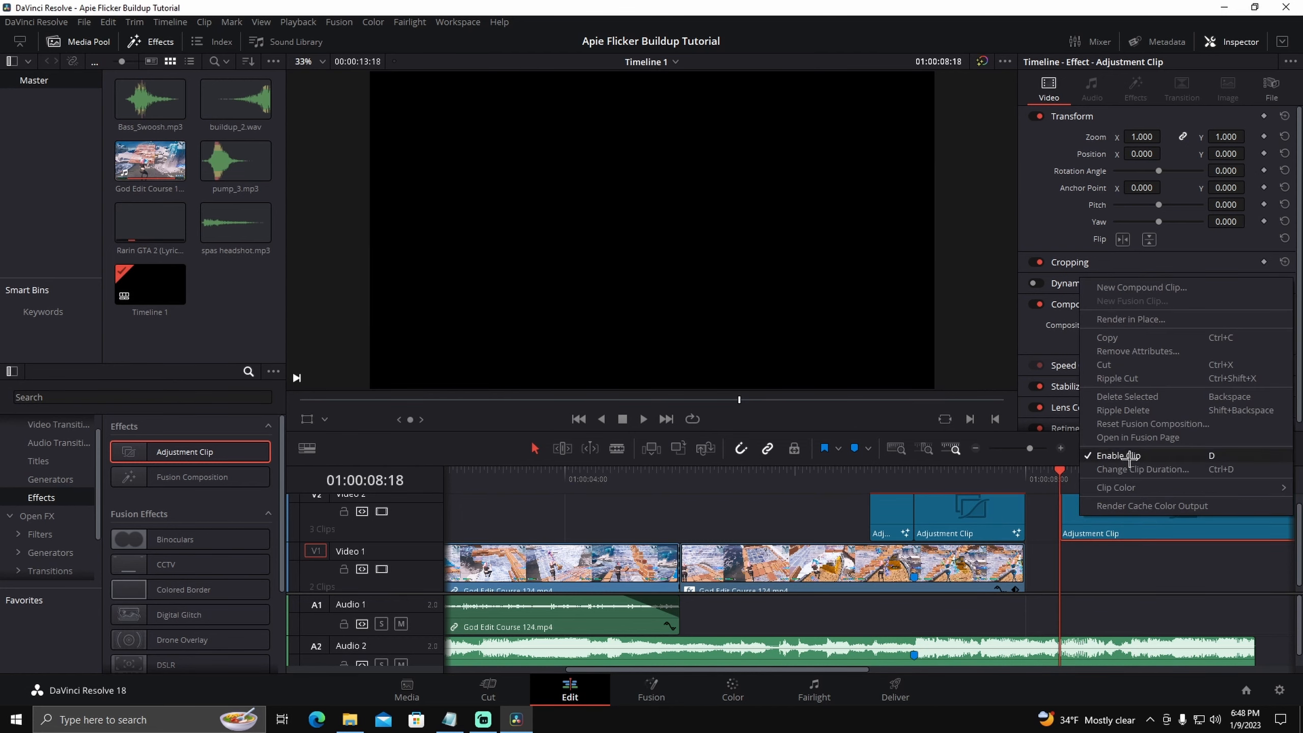
left_click(1123, 437)
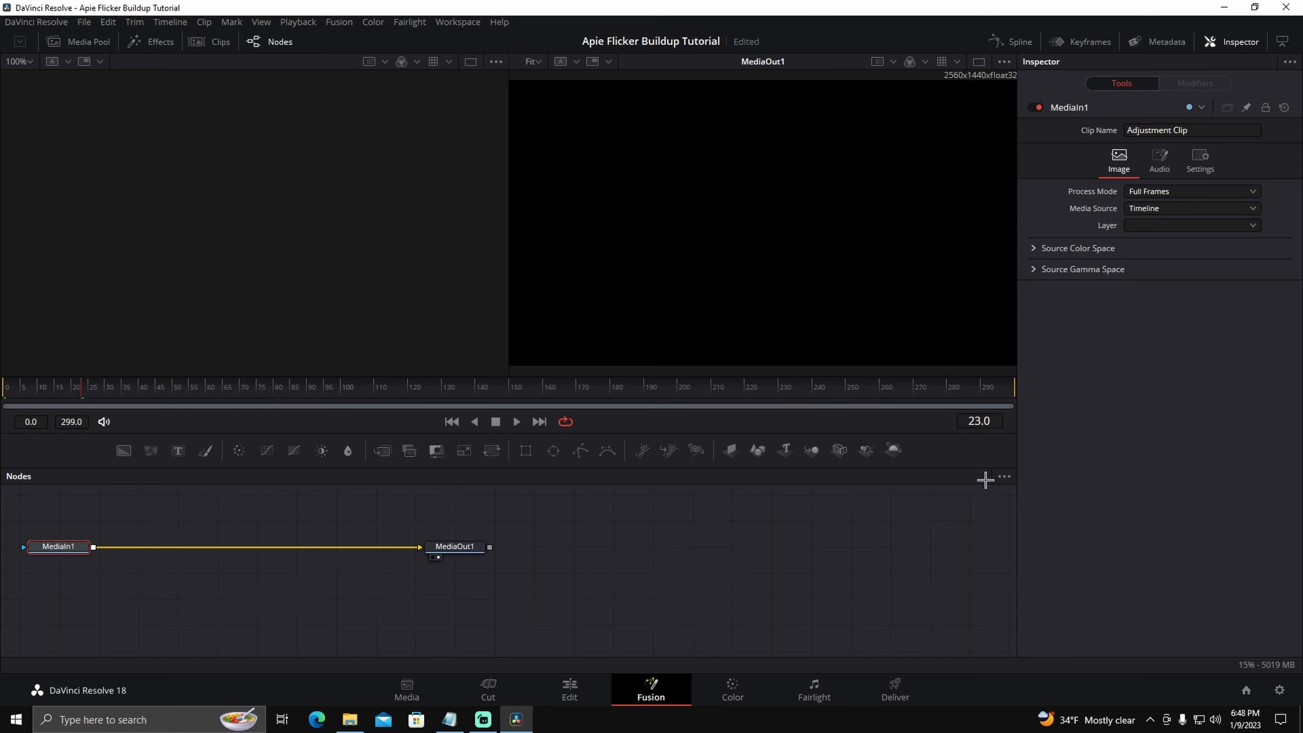
key("Right")
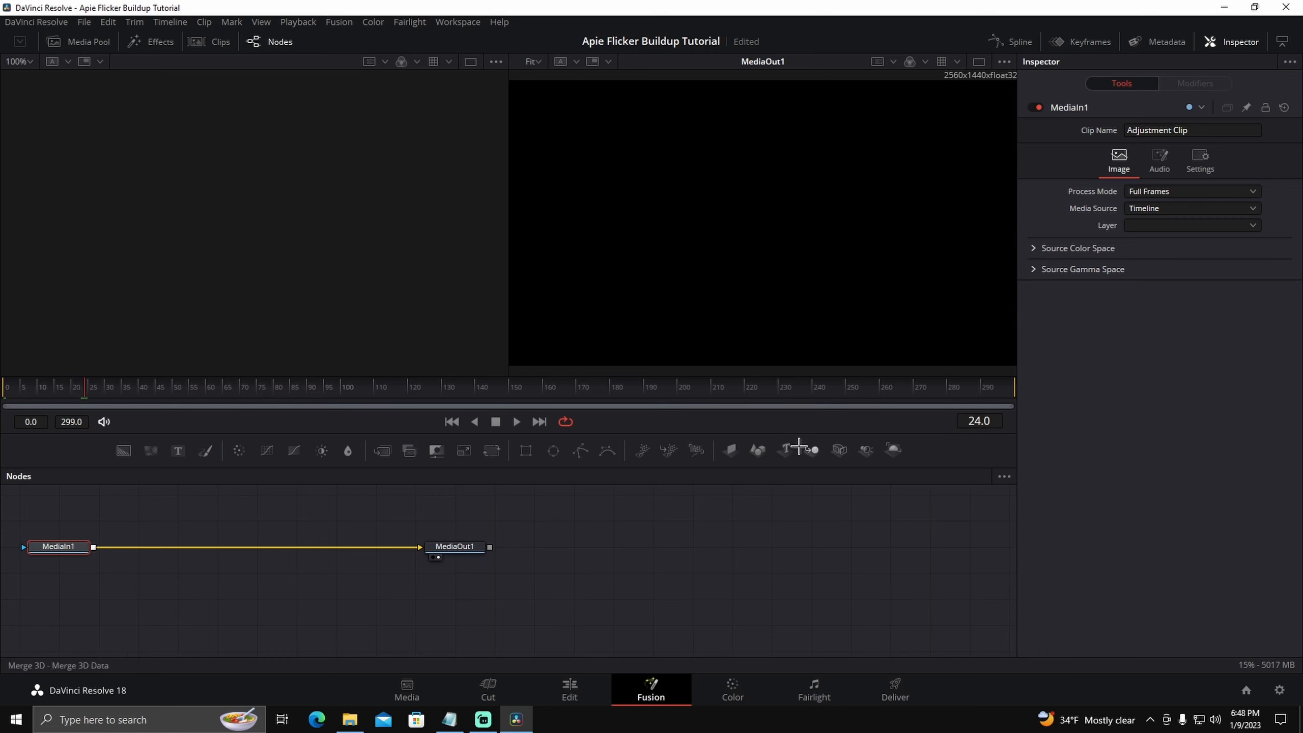
left_click(569, 690)
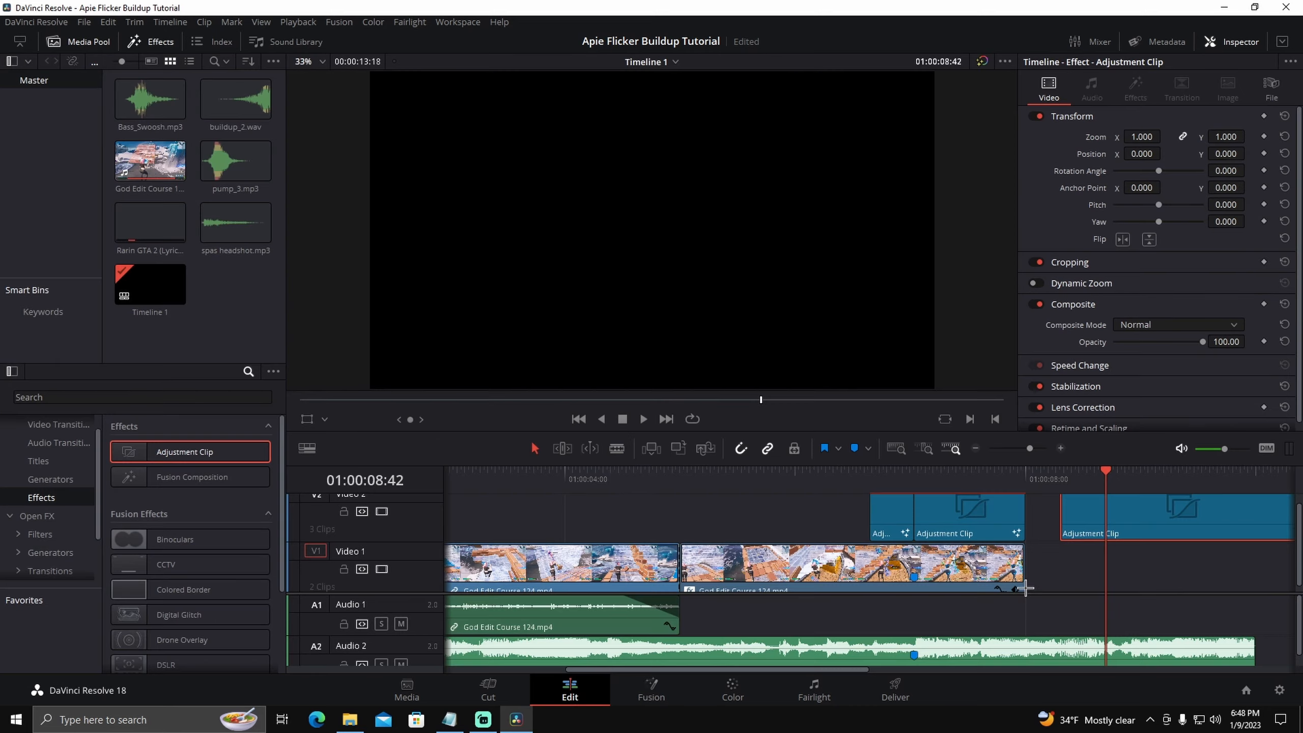
key("ctrl+b")
left_click(1153, 524)
key("Delete")
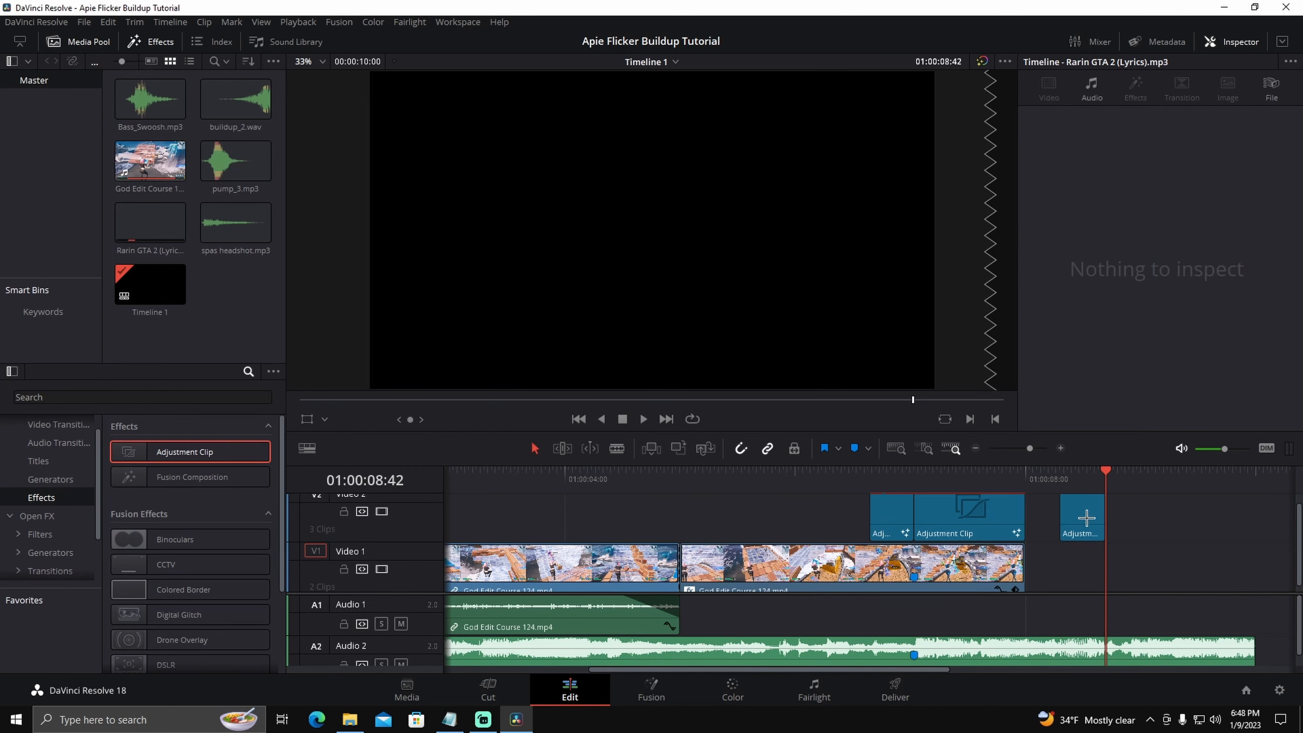
Move the 24-frame Adjustment Clip directly before the flicker buildup clip and set the playhead at its start, 01:00:06:15.
left_click_drag(1086, 517, 838, 517)
left_click(1126, 501)
left_click_drag(1111, 481, 832, 488)
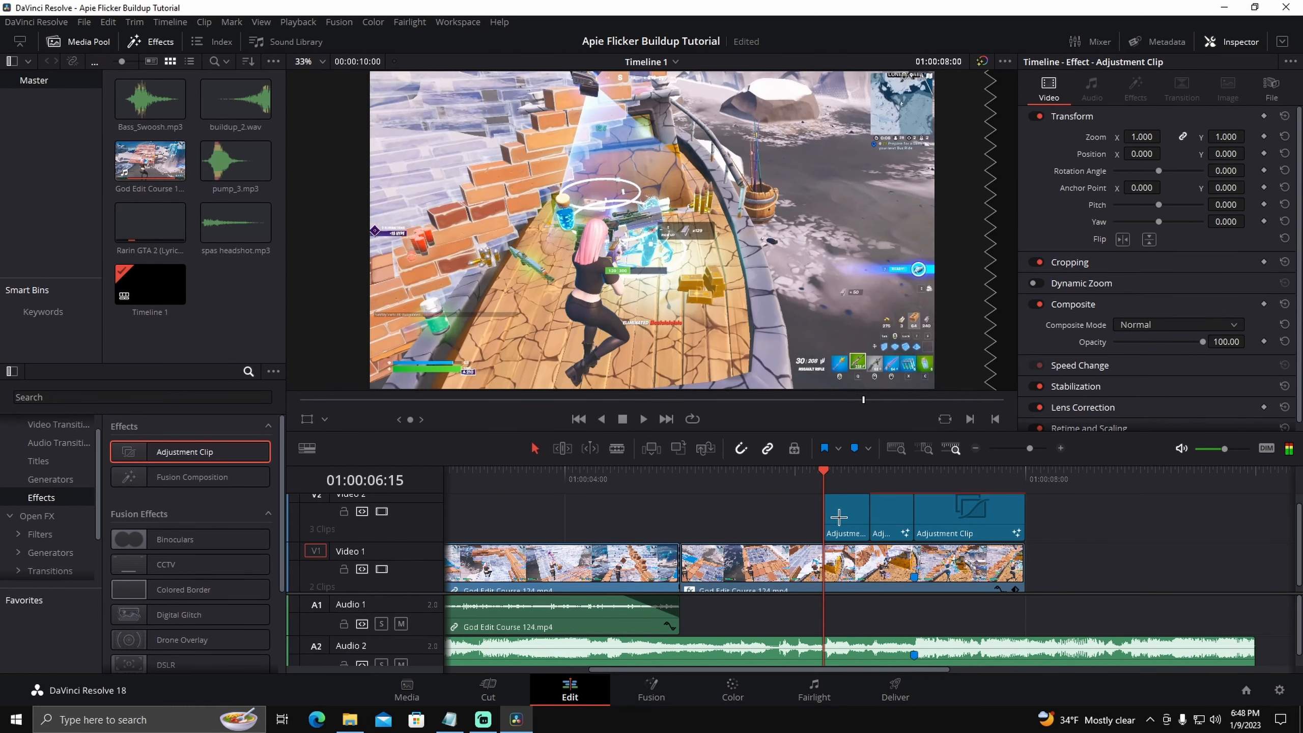
Open the 24-frame Adjustment Clip in Fusion and add the "[Apie] Zoom Buildup (24).setting" preset to its nodes.
right_click(838, 516)
left_click(882, 442)
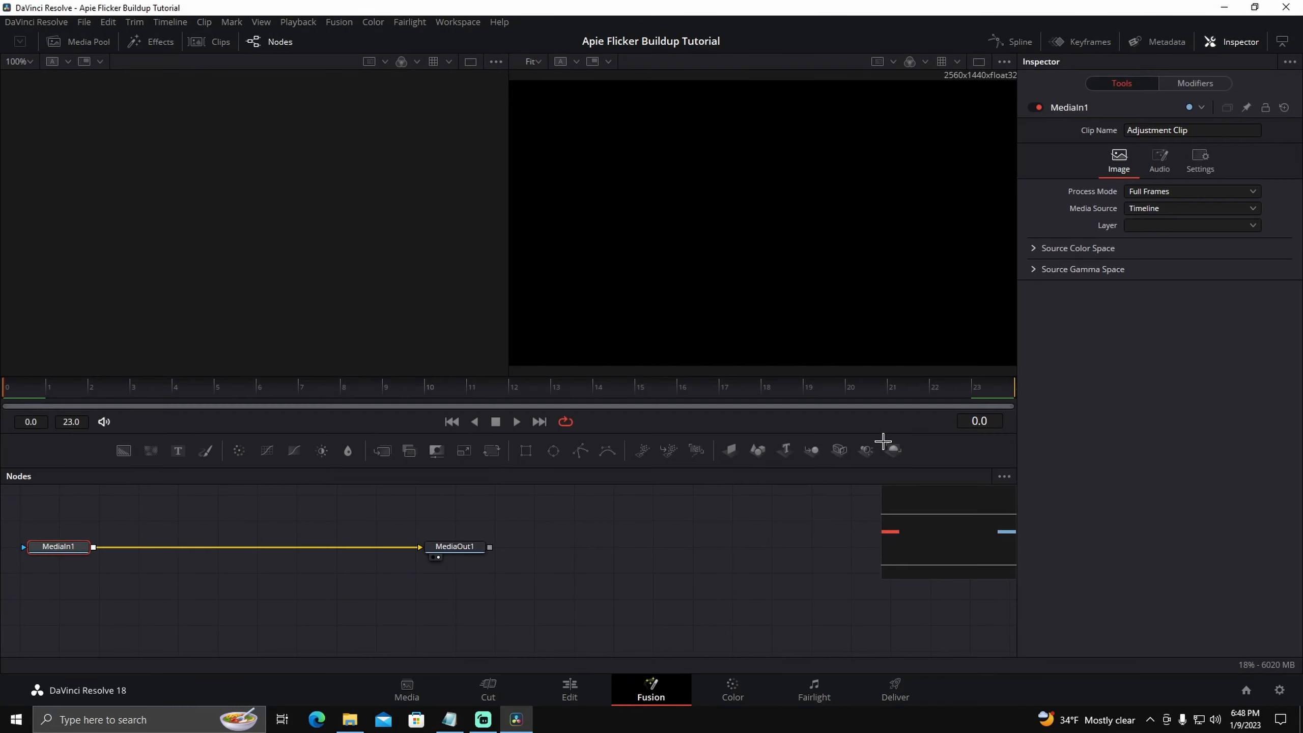
left_click(350, 719)
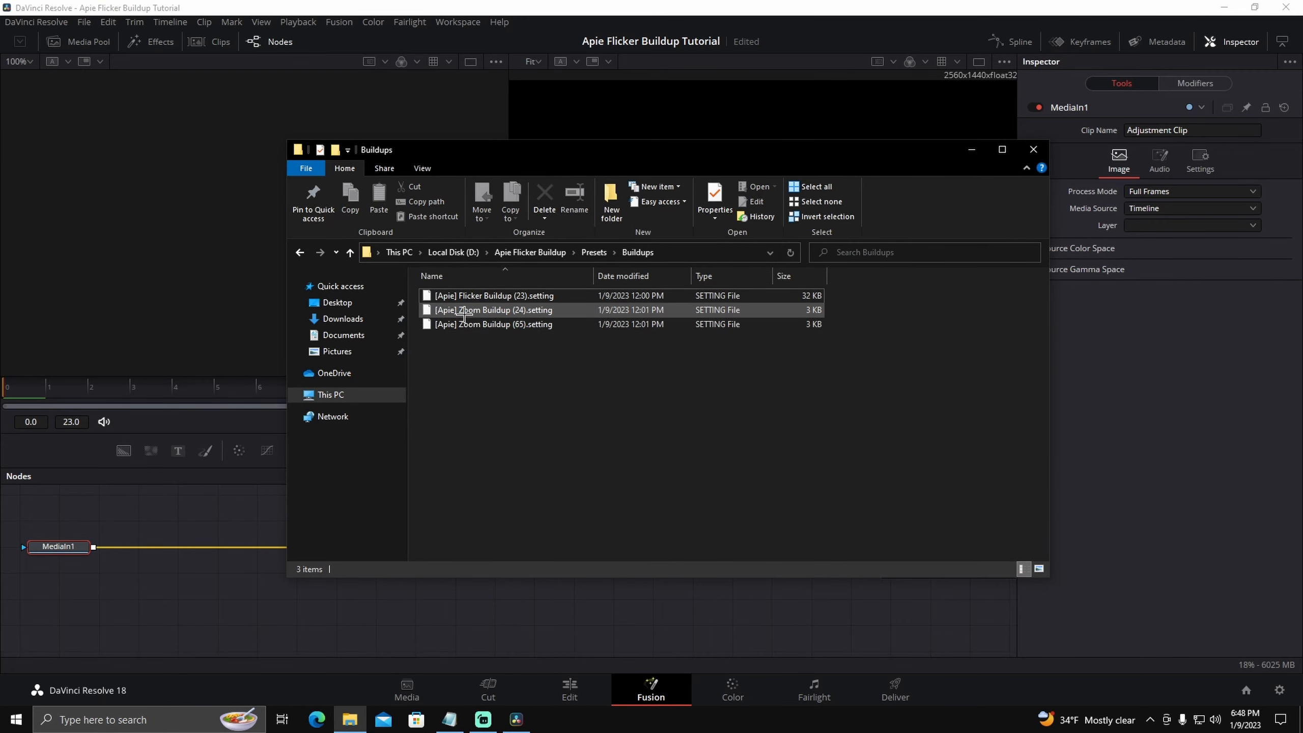
left_click_drag(457, 310, 375, 605)
Insert the S_BlurMoCurves1 node into the connection between MediaIn1 and MediaOut1.
left_click(474, 618)
scroll(517, 608, "up", 3)
left_click_drag(517, 608, 804, 639)
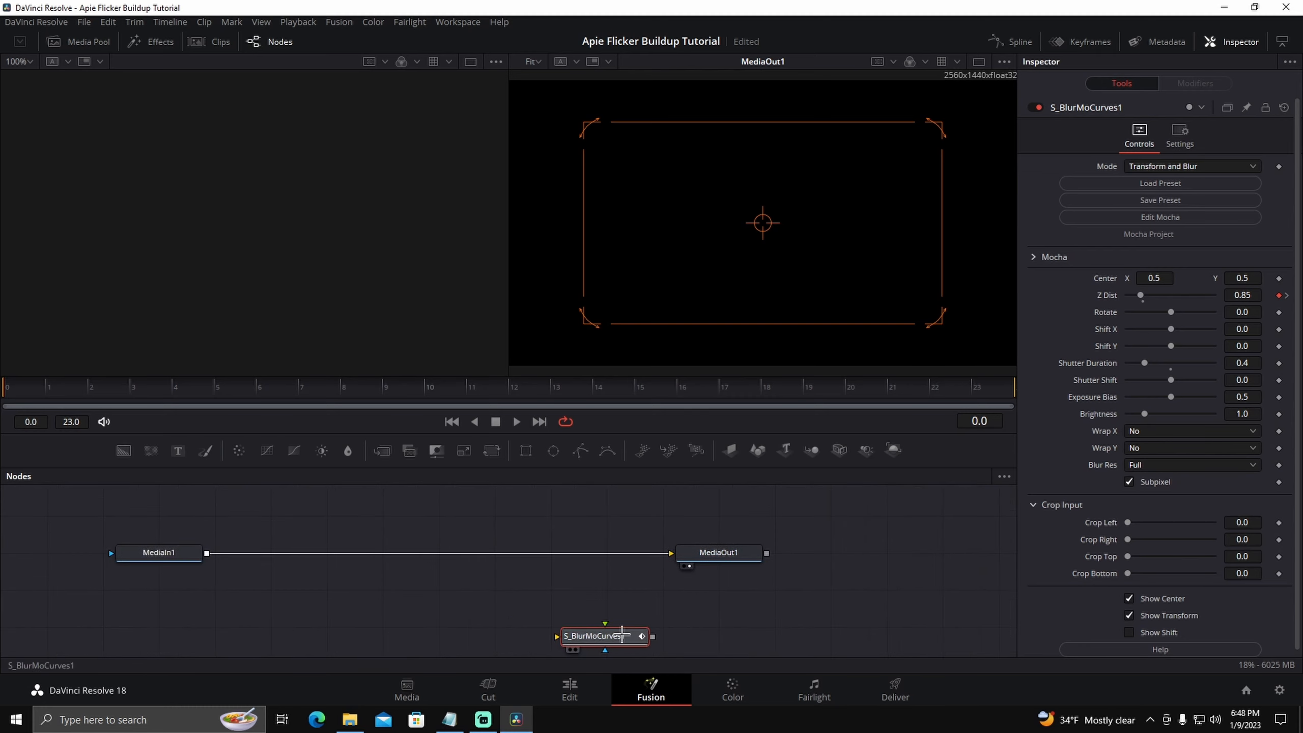
left_click_drag(614, 634, 466, 551)
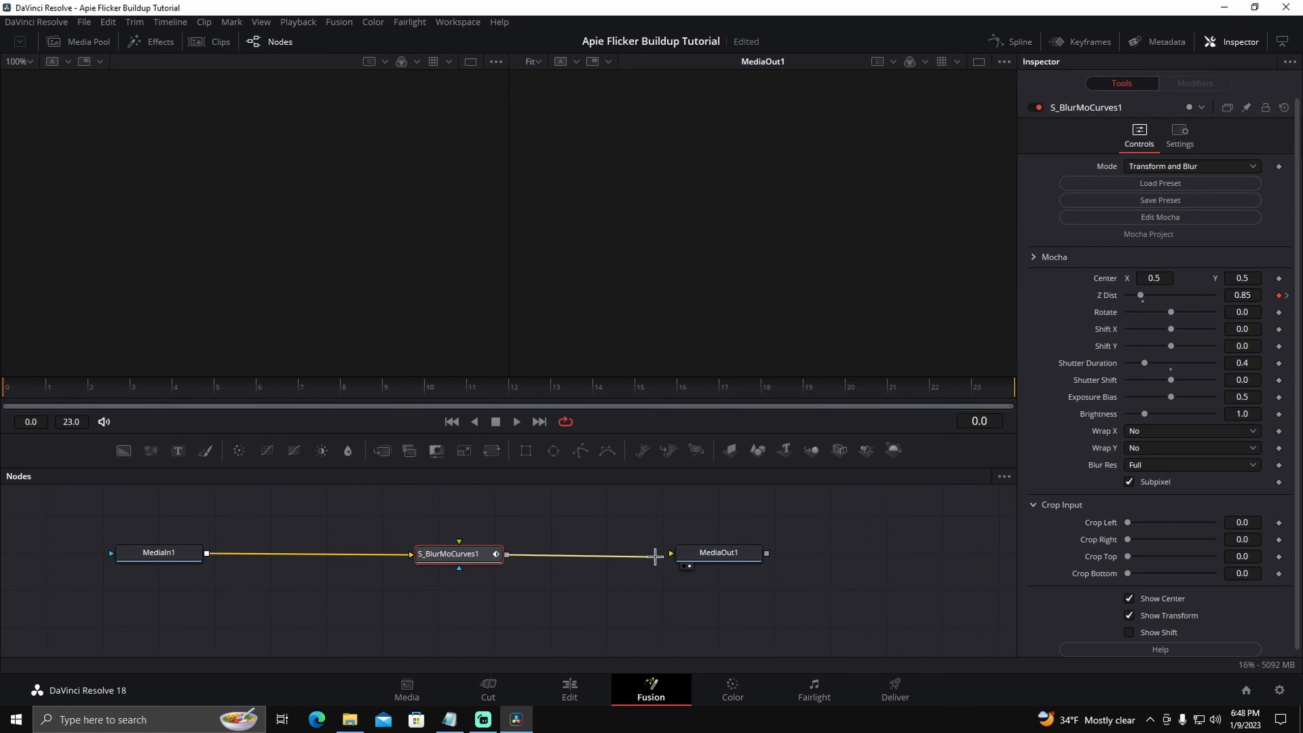
Add another Adjustment Clip on Video 2 past the end of the gameplay clip and set the playhead at its start, 01:00:08:14.
left_click(570, 690)
left_click_drag(196, 455, 1057, 518)
left_click_drag(827, 475, 1052, 492)
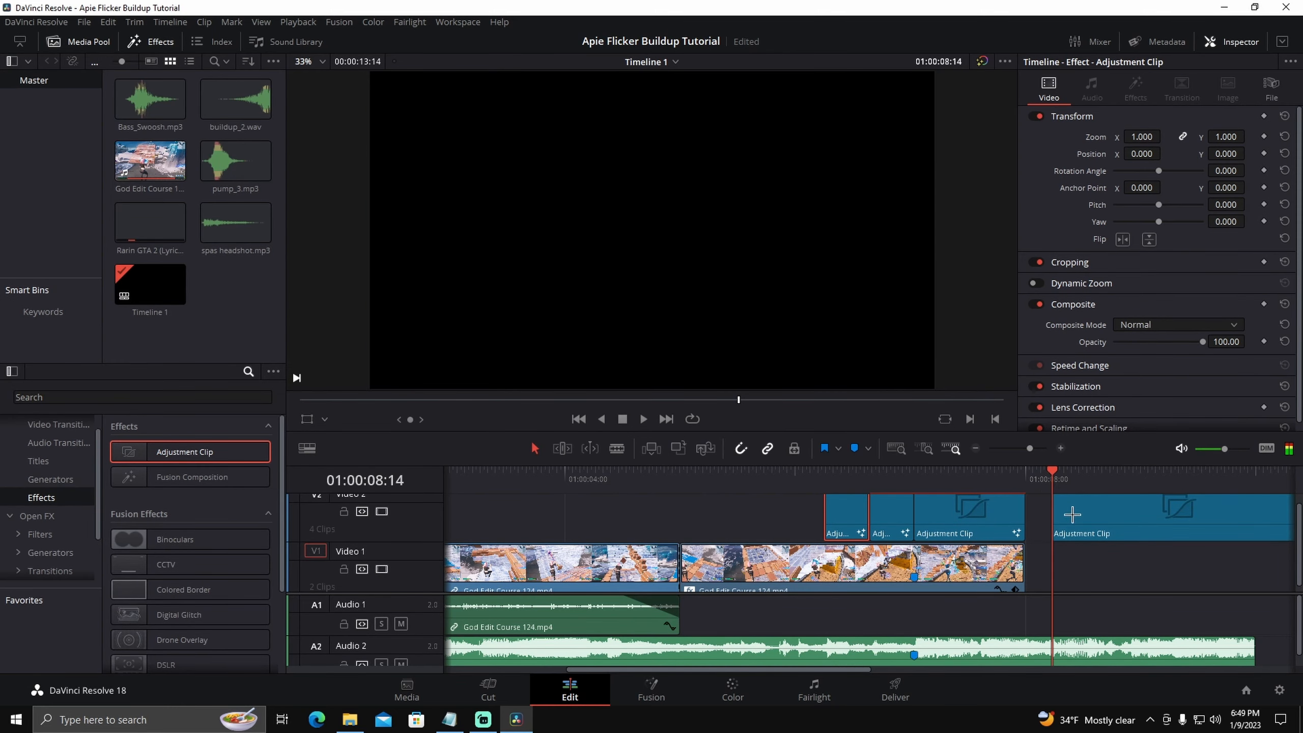
Cut the new Adjustment Clip at frame 65 as located in Fusion, delete the excess, and place it directly before the 24-frame clip.
right_click(1072, 522)
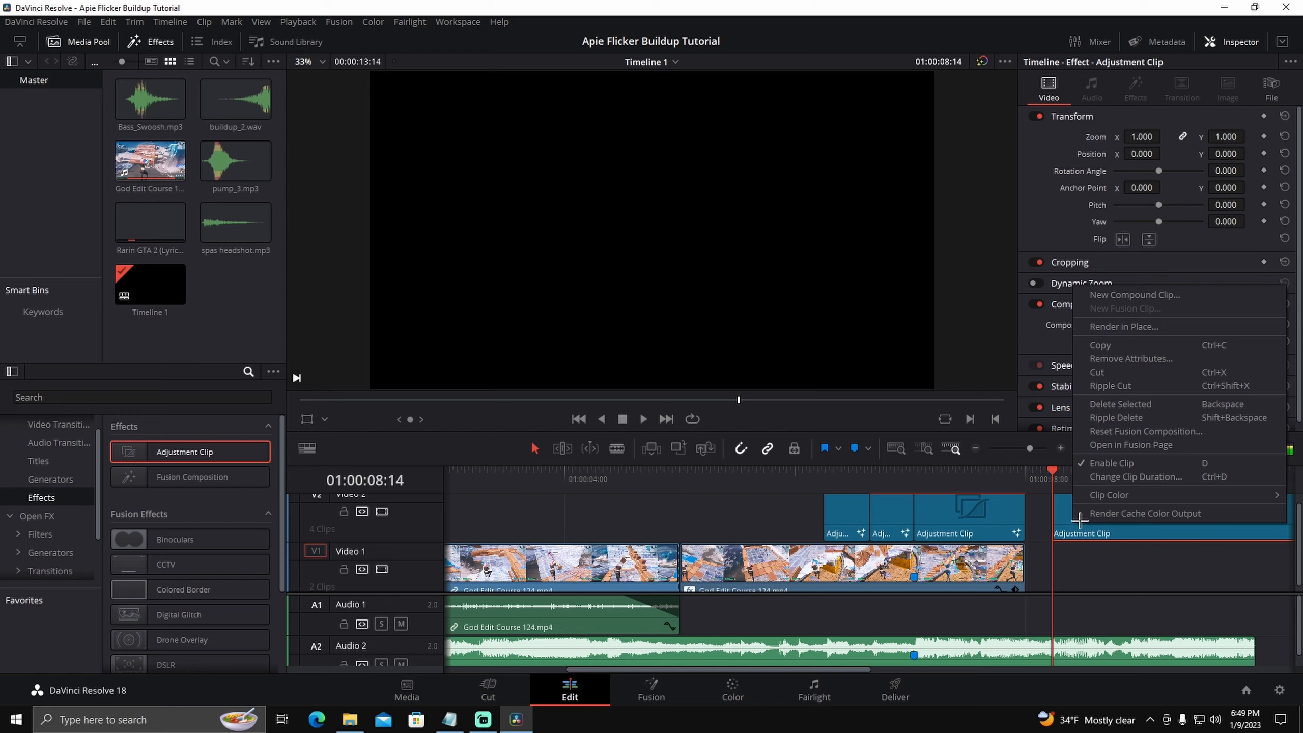
left_click(1114, 449)
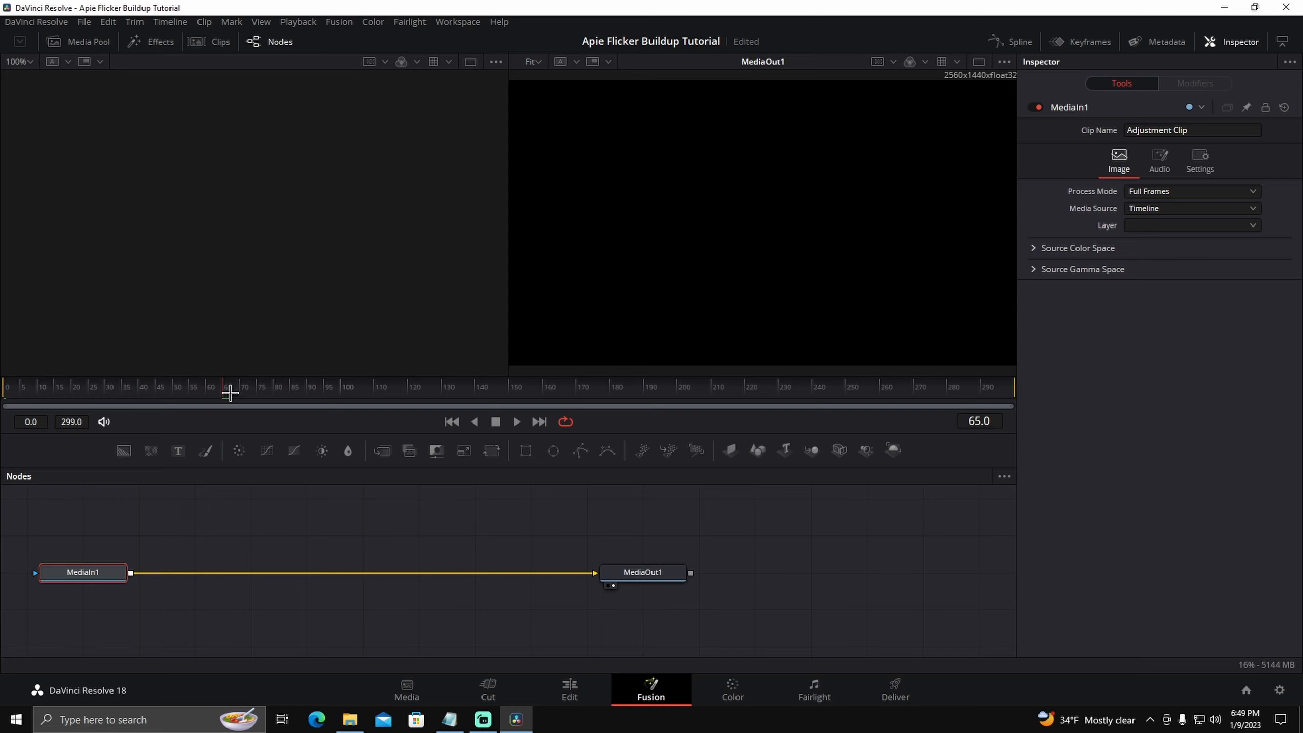
left_click(570, 689)
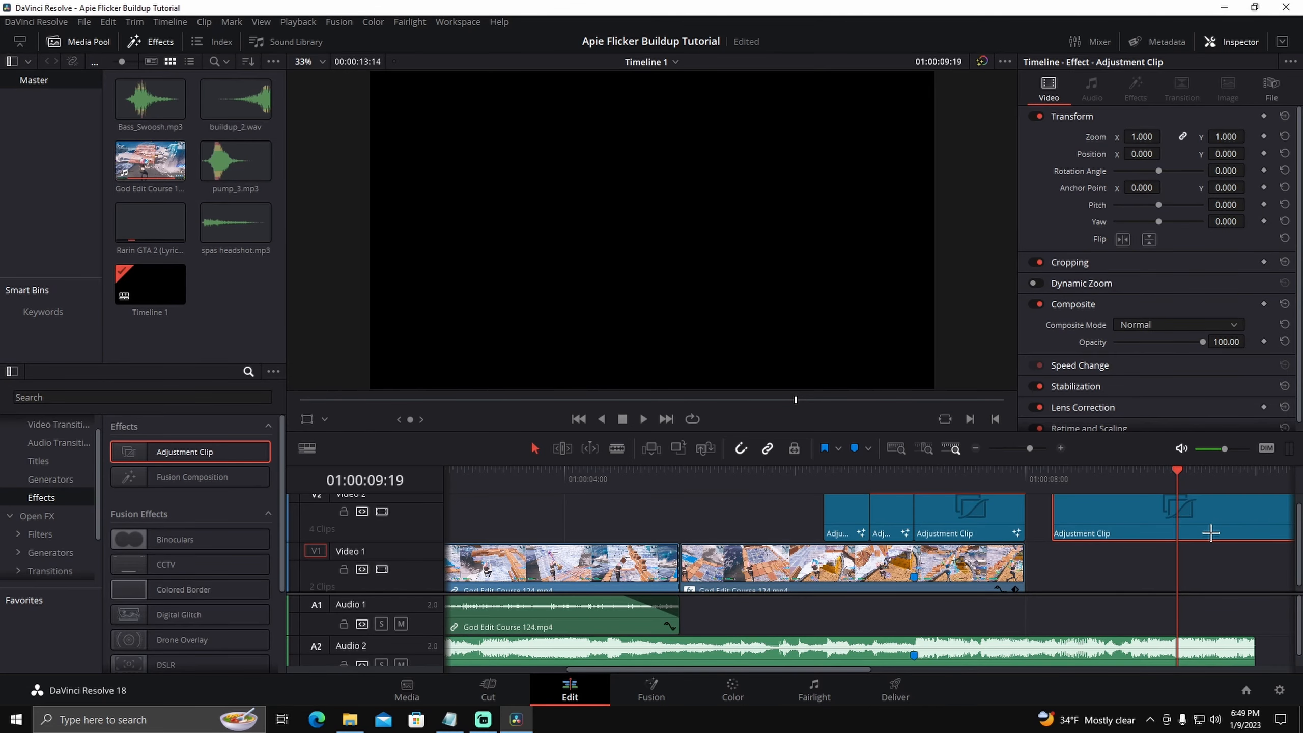
key("ctrl+b")
left_click(1211, 532)
key("Delete")
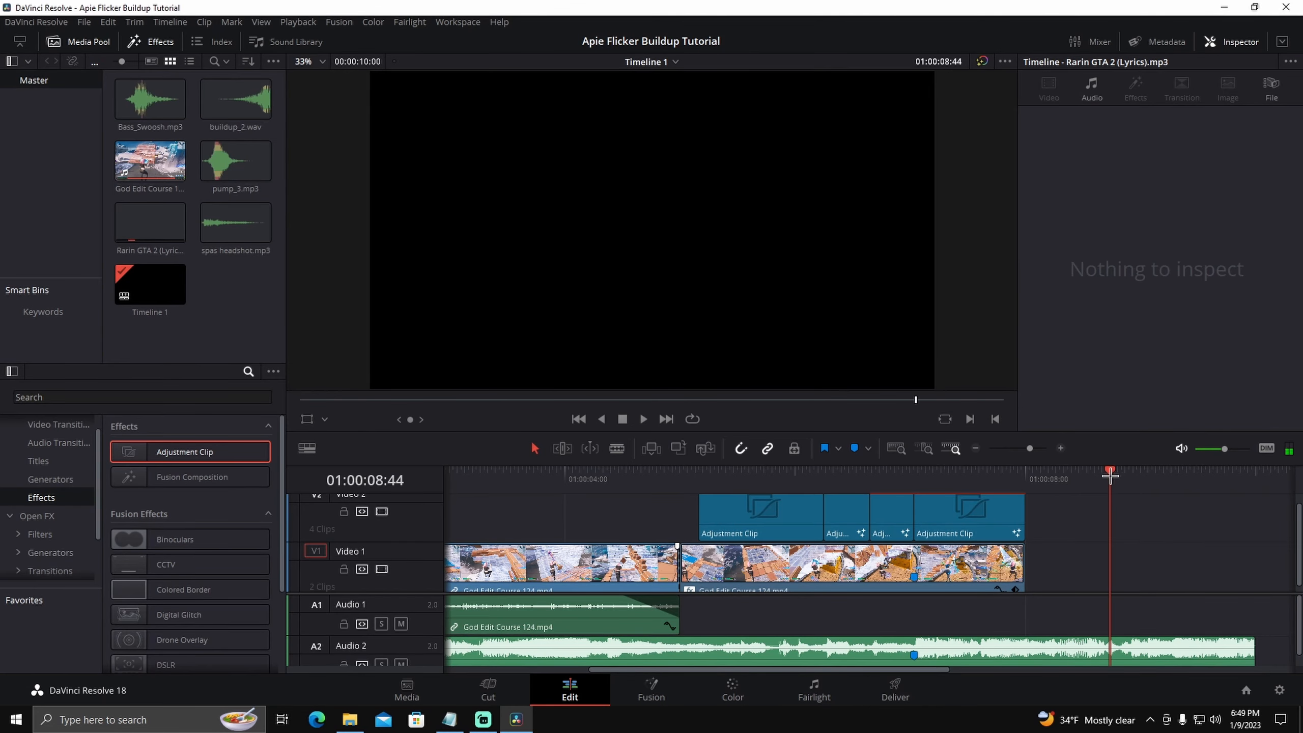
Set the playhead at the start of the 65-frame Adjustment Clip, 01:00:05:10, and open the clip in Fusion.
left_click_drag(1111, 475, 700, 508)
right_click(729, 516)
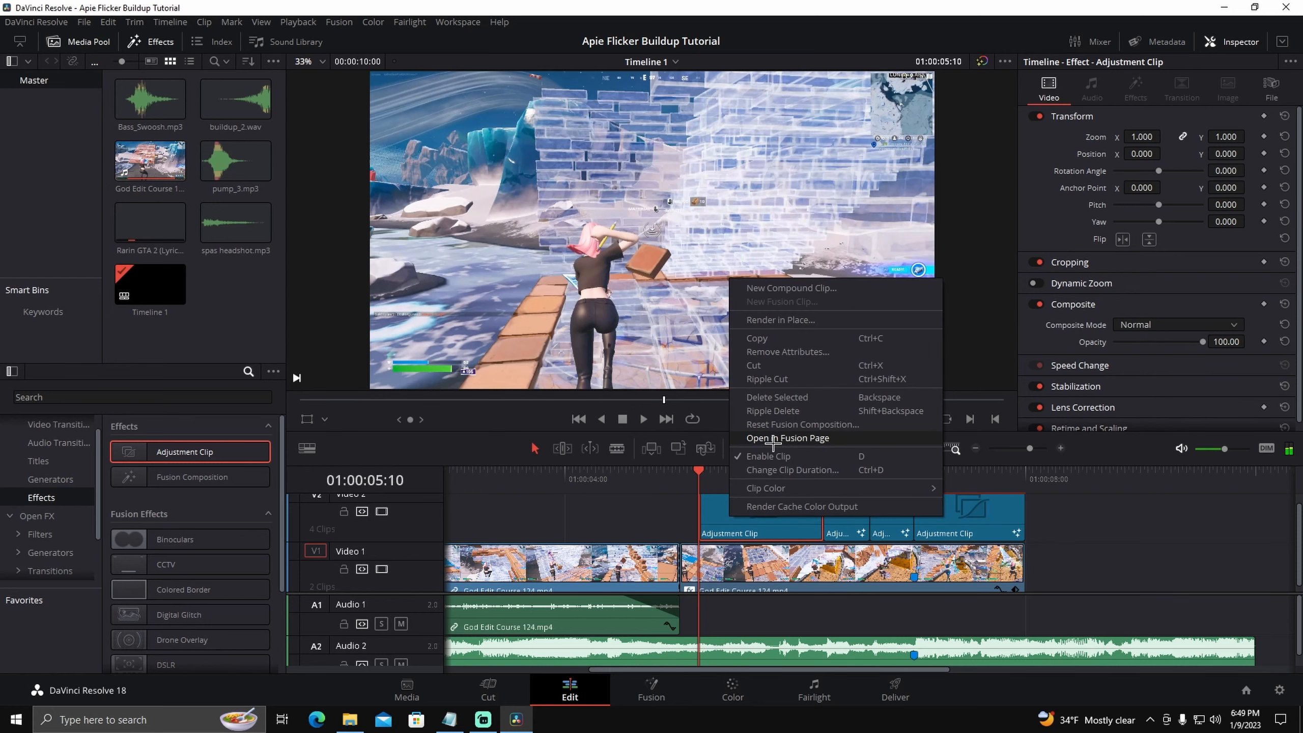
left_click(773, 438)
Add the "[Apie] Zoom Buildup (65).setting" preset to the nodes and connect its S_BlurMoCurves1 node between MediaIn1 and MediaOut1.
left_click(359, 717)
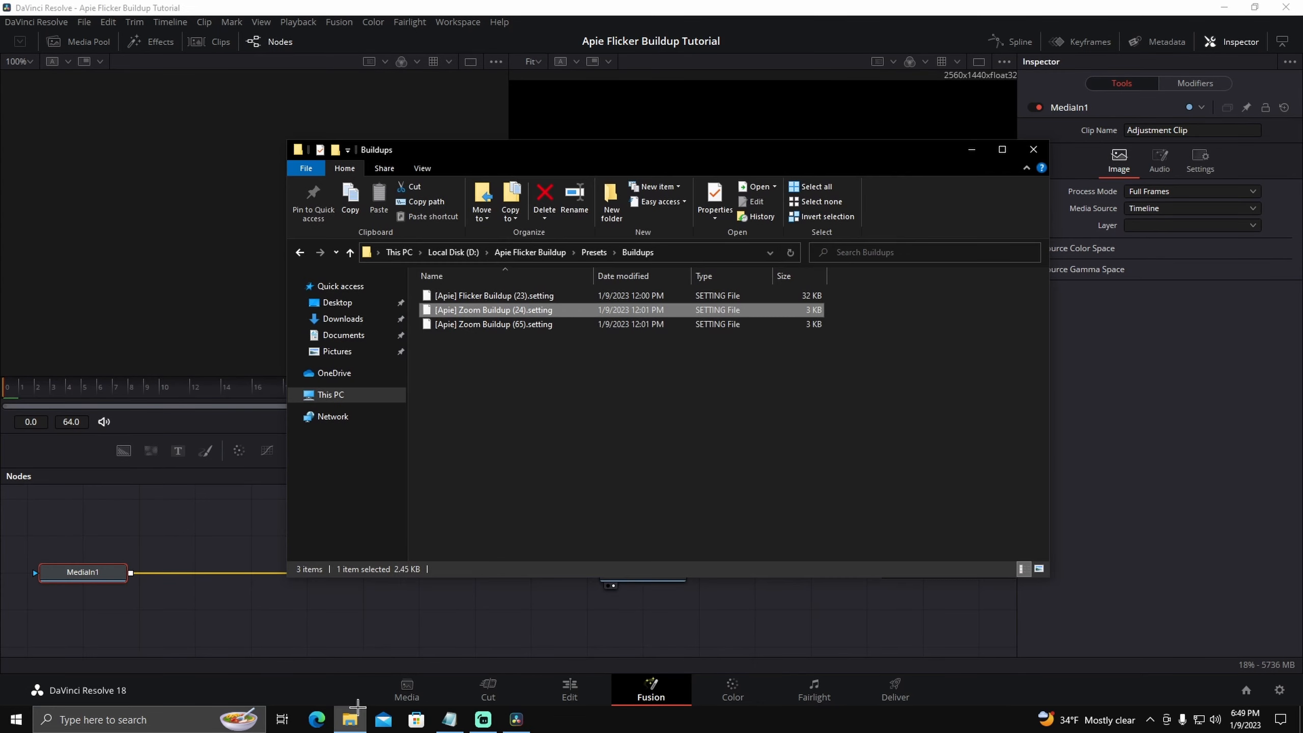
left_click_drag(480, 327, 359, 622)
left_click(456, 617)
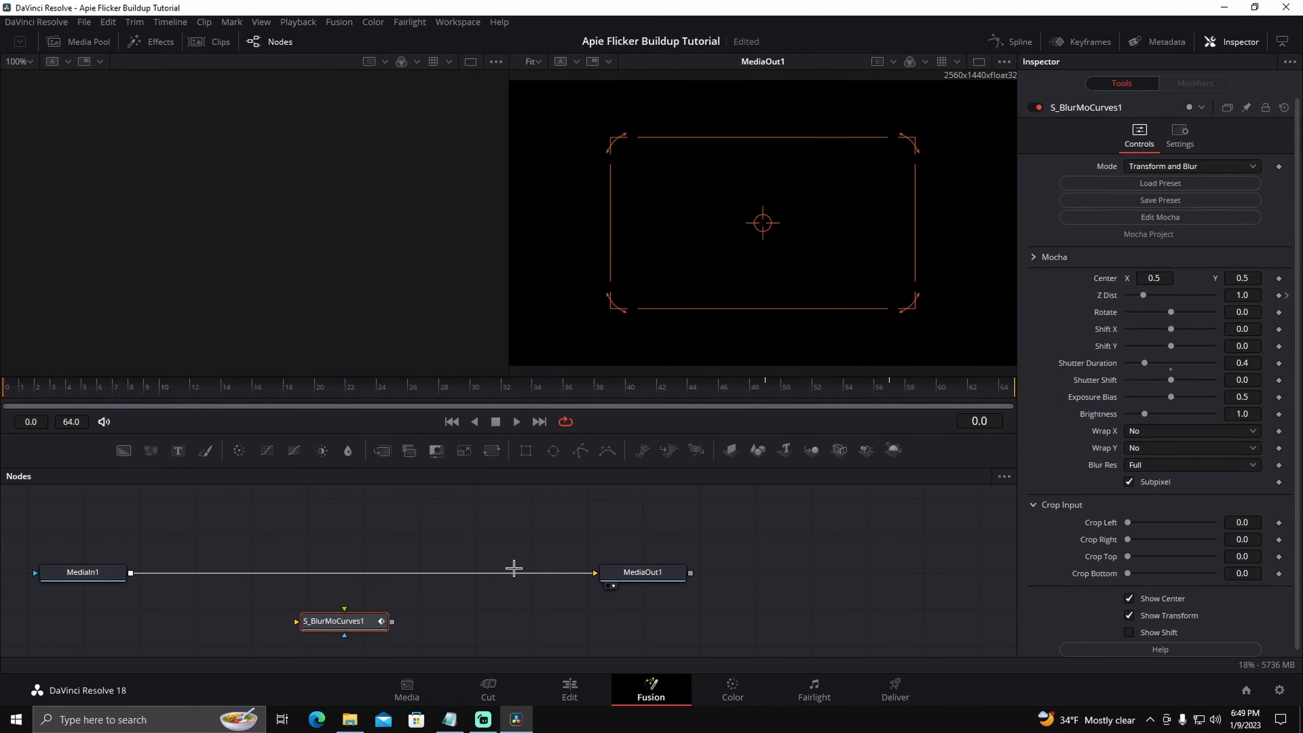
left_click_drag(514, 567, 299, 622)
left_click_drag(389, 622, 597, 573)
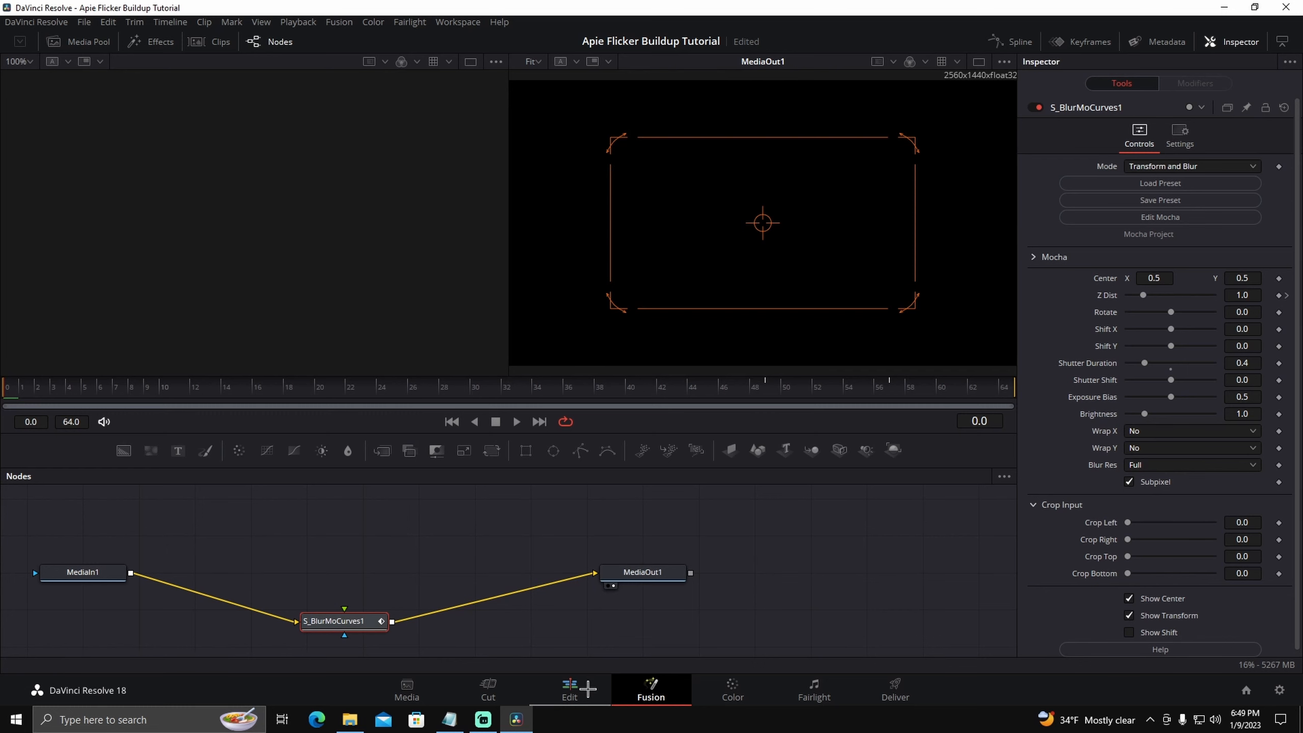
Back on the timeline, turn on Render Cache Color Output for the 65-frame and 24-frame zoom buildup Adjustment Clips.
left_click(588, 689)
right_click(748, 523)
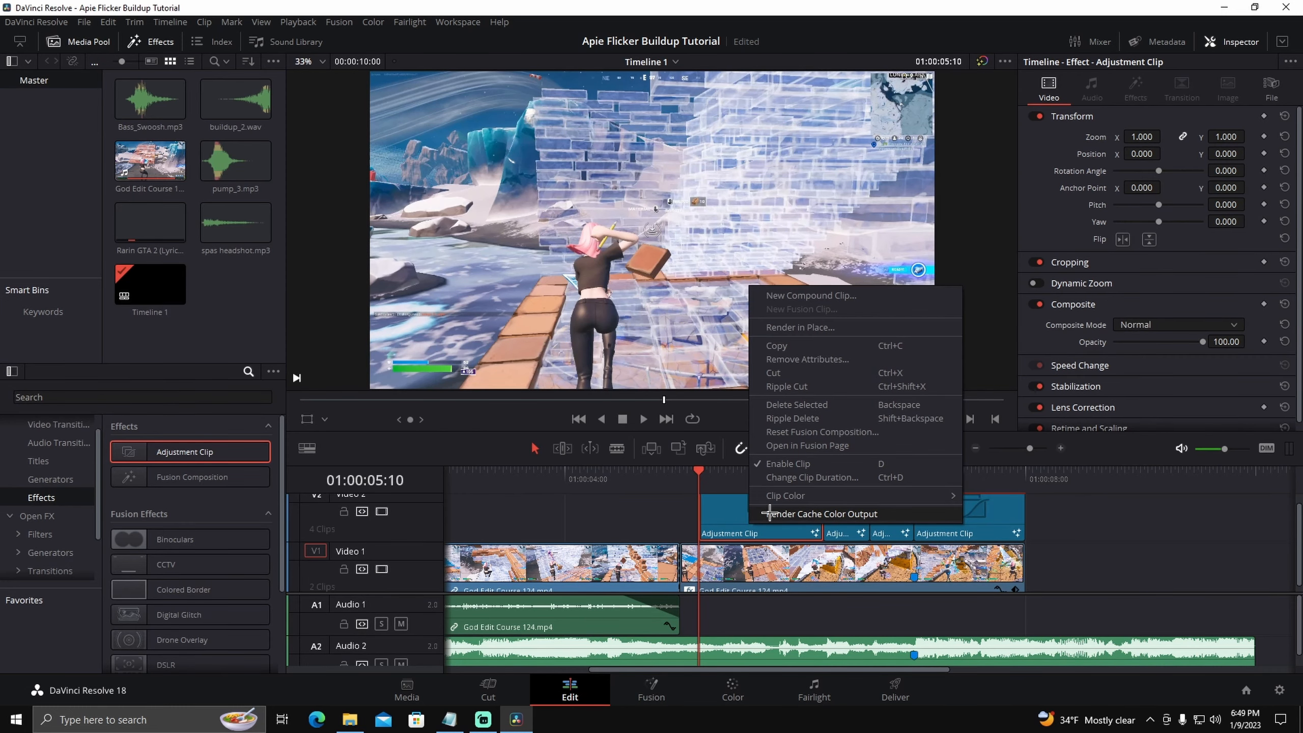
left_click(769, 514)
right_click(844, 519)
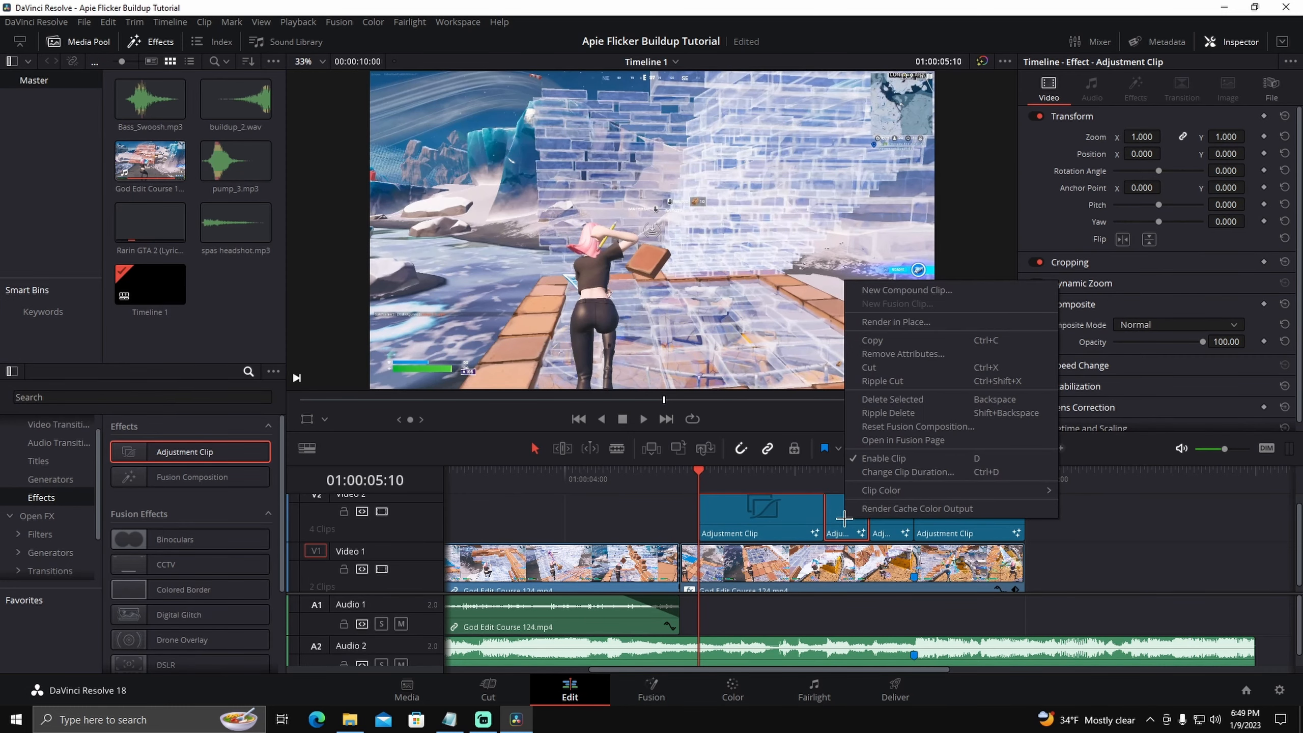
left_click(864, 508)
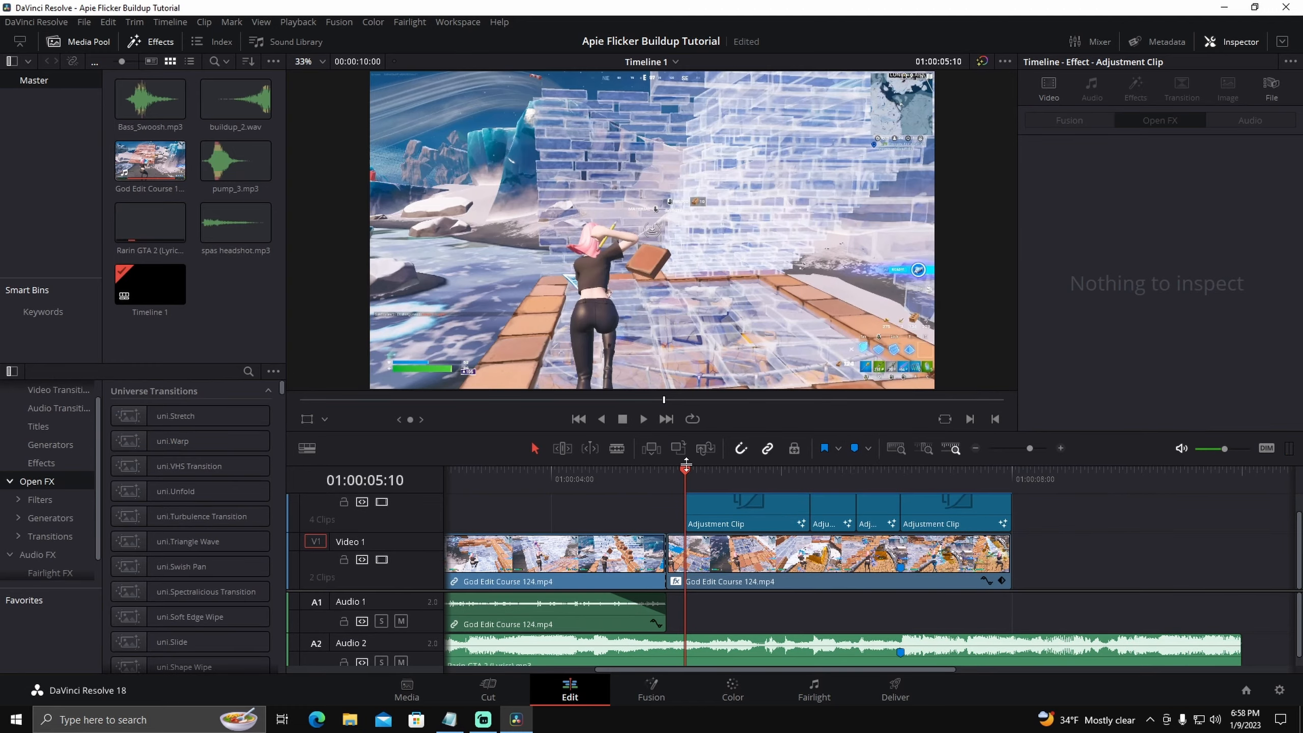
Play back the buildup from 01:00:05:10 to check it, and return the playhead to the music marker at 01:00:07:02.
key("space")
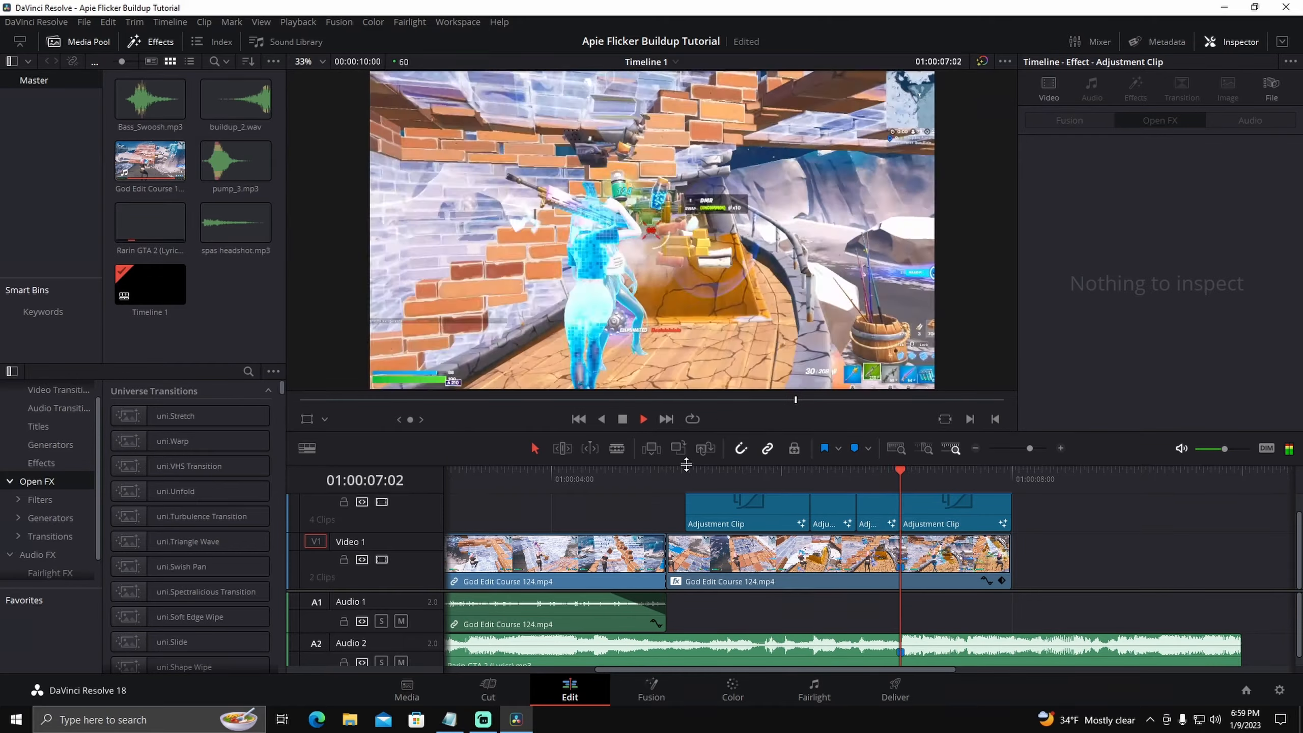
key("space")
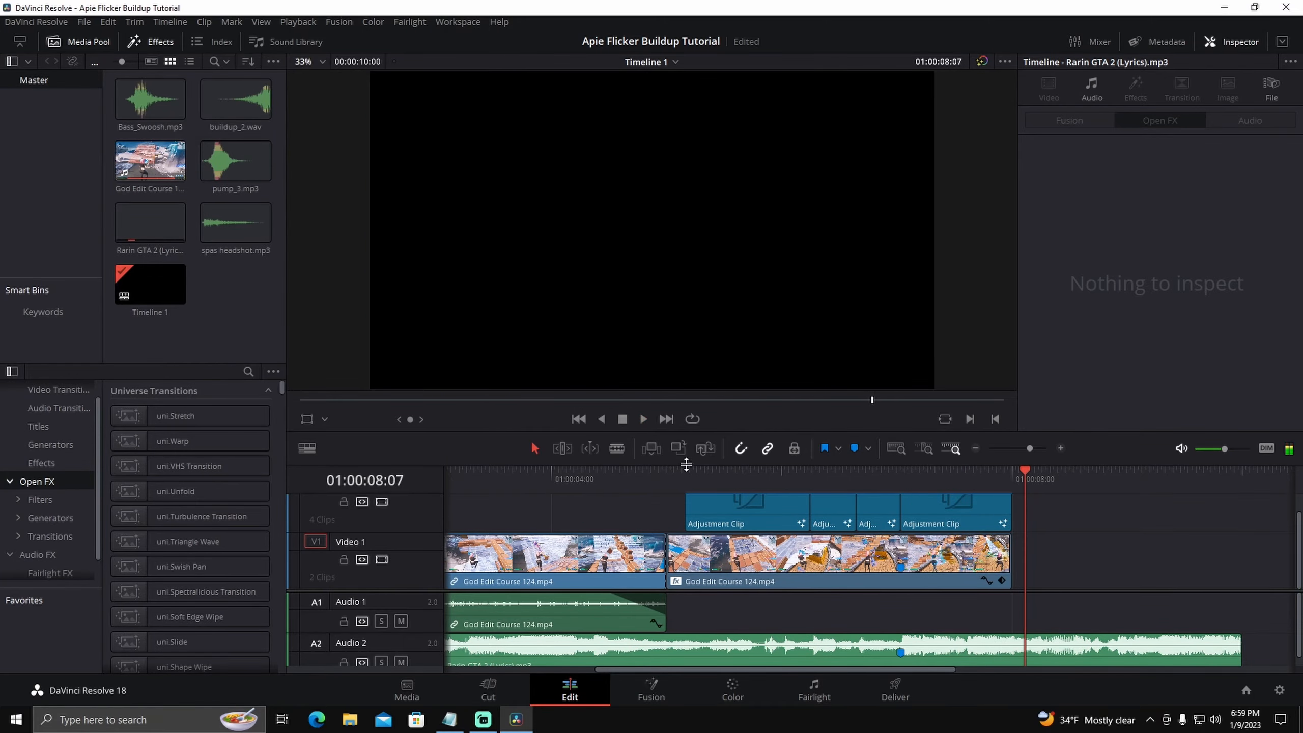
left_click_drag(1025, 473, 901, 473)
Add a Solid Color generator on a new track above the Adjustment Clips, starting at 01:00:06:50, and select it.
left_click_drag(1057, 594, 1062, 655)
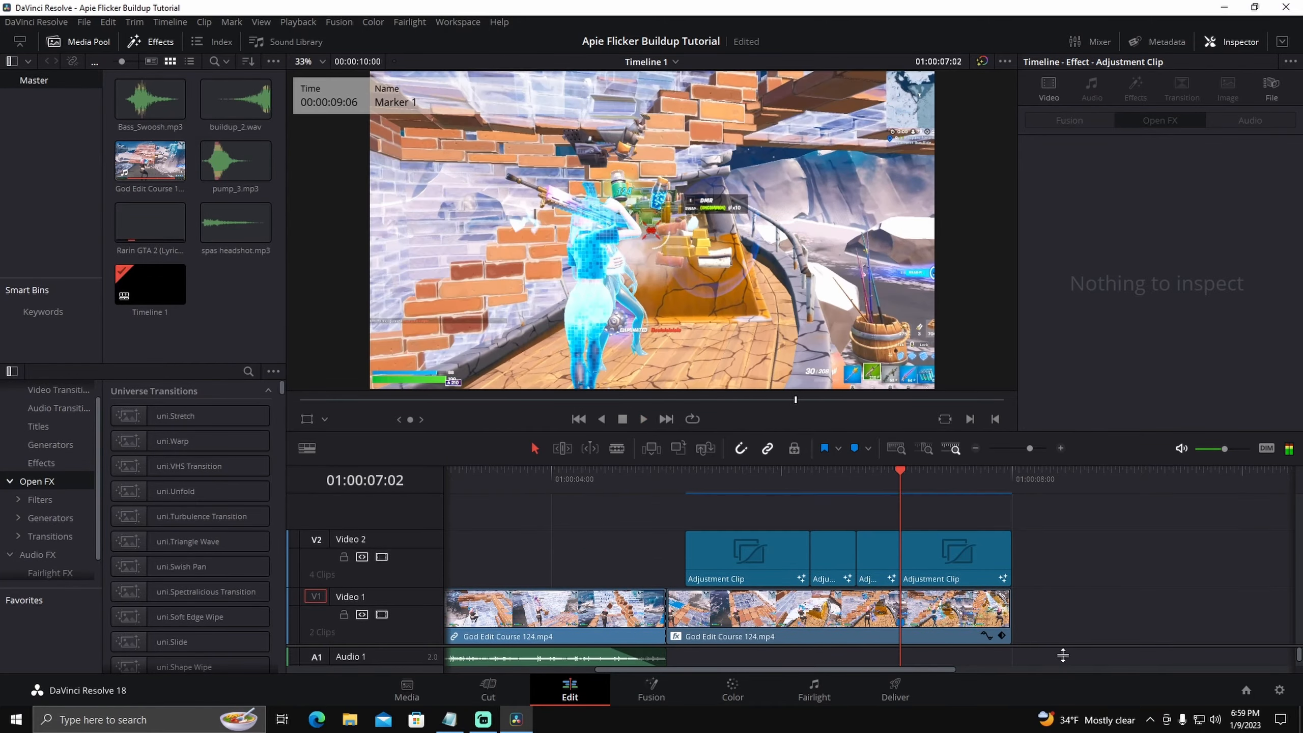
left_click(50, 444)
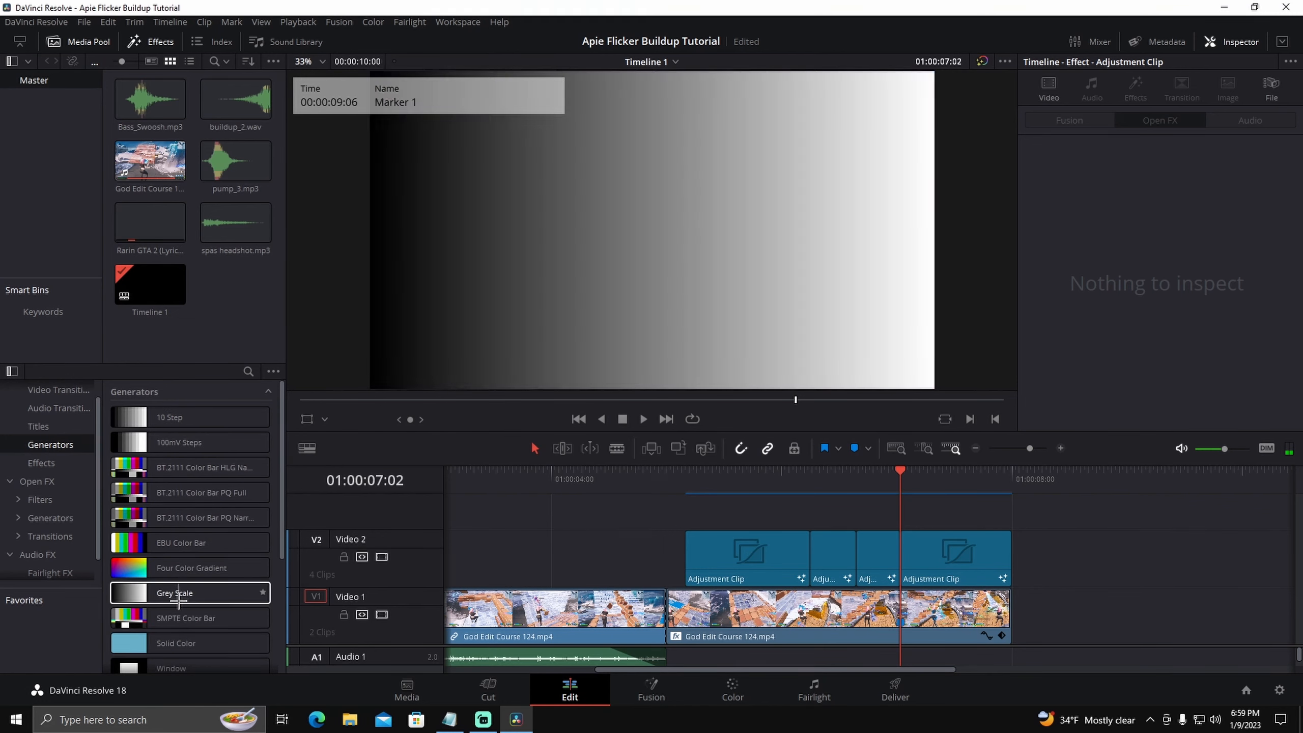
left_click_drag(176, 643, 823, 480)
left_click(1061, 448)
left_click(837, 480)
left_click(858, 502)
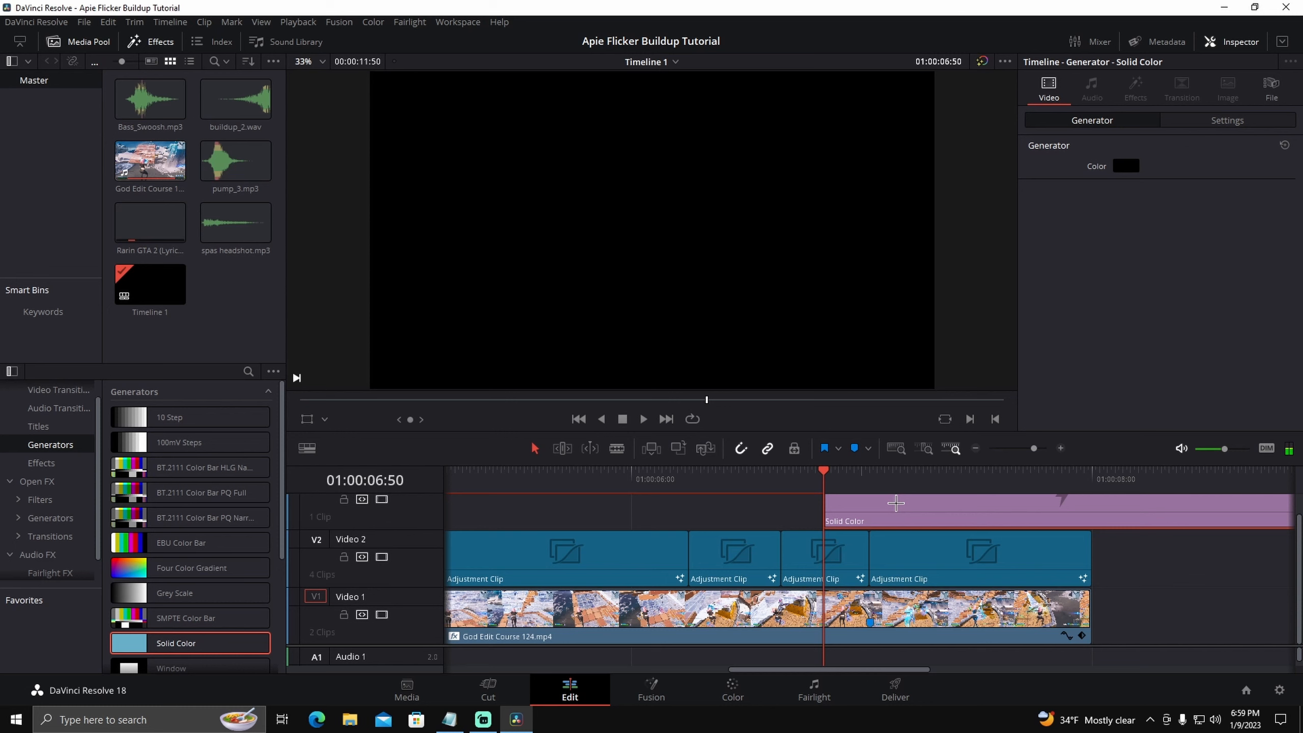
Split the Solid Color clip four frames in, at 01:00:06:54, and delete the remaining part.
key("Right")
key("Right")
key("Right")
key("Right")
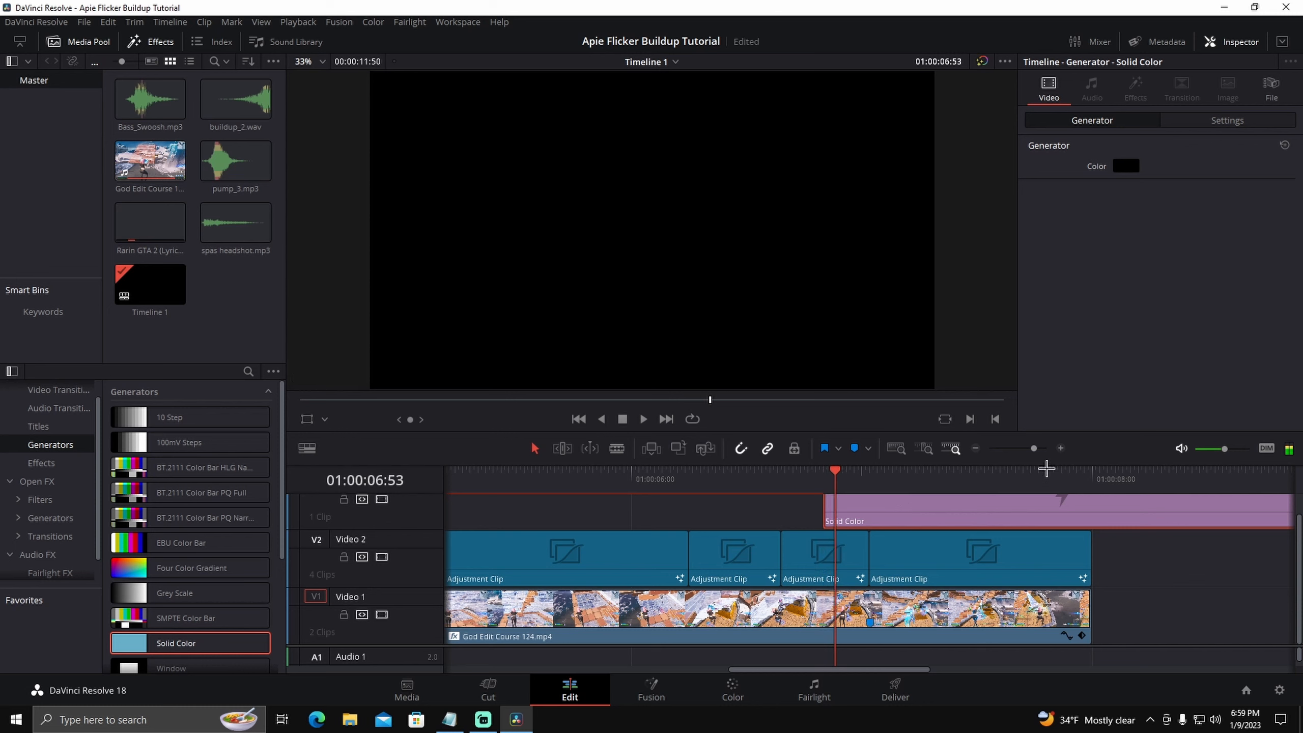
left_click(1060, 448)
left_click(1062, 448)
key("ctrl+b")
left_click(917, 513)
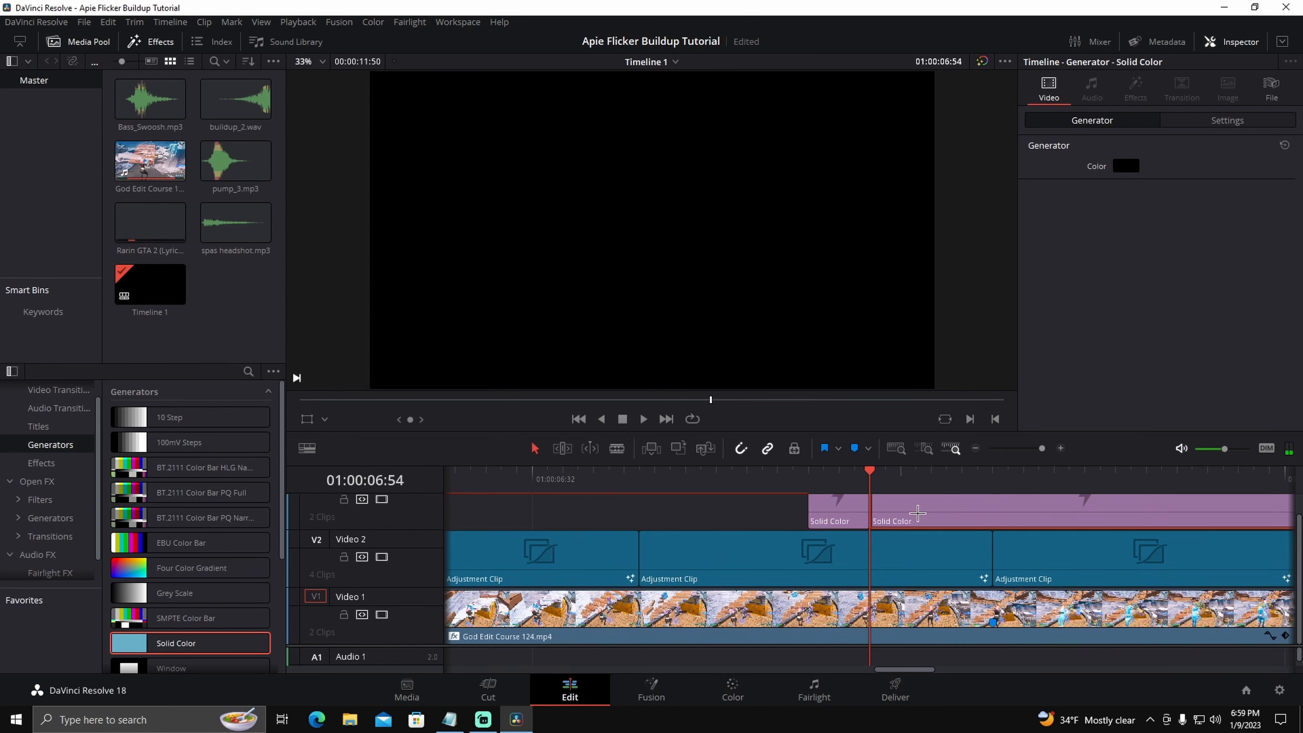
key("equal")
key("BackSpace")
Move the four-frame Solid Color clip to end with the flicker buildup clip and set the playhead at its start, 01:00:06:58.
left_click_drag(841, 513, 961, 512)
left_click(1016, 510)
key("Down")
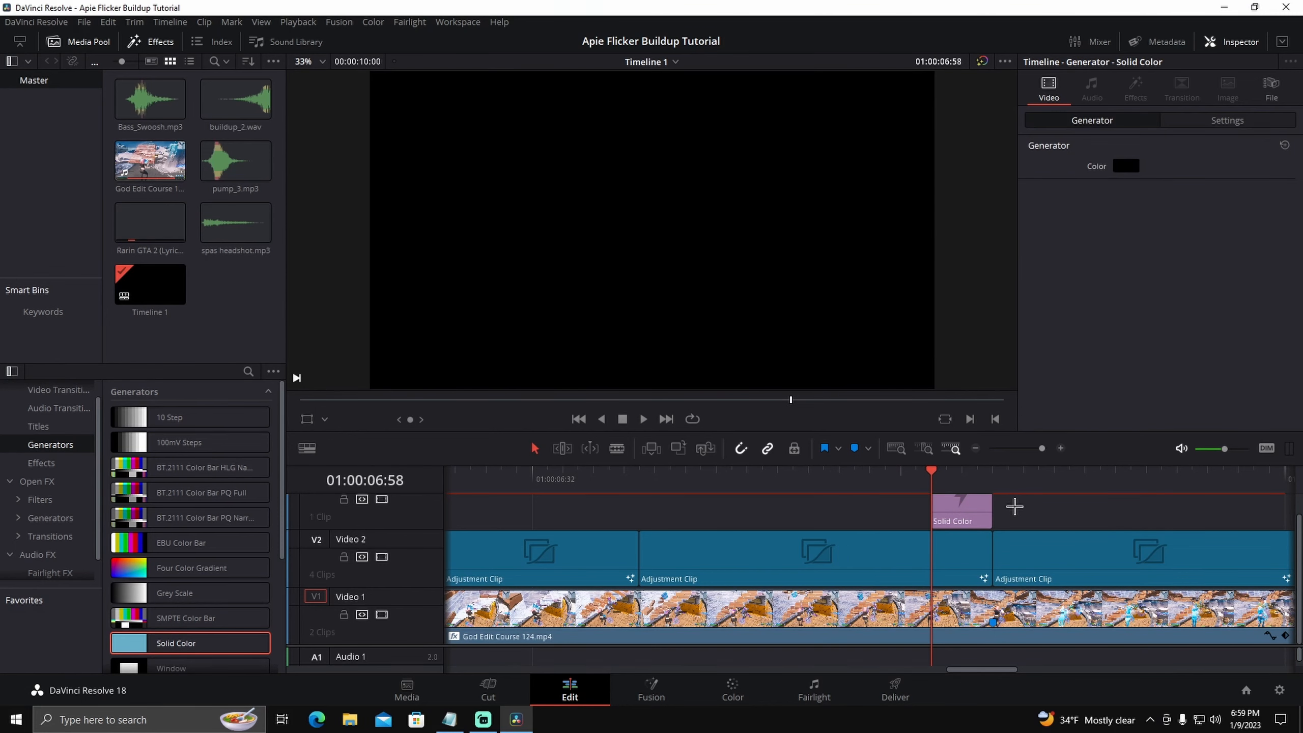
Set the Solid Color clip's opacity to 80 and give it a fade-out across its full length.
left_click(960, 507)
scroll(984, 511, "up", 1)
left_click(1201, 121)
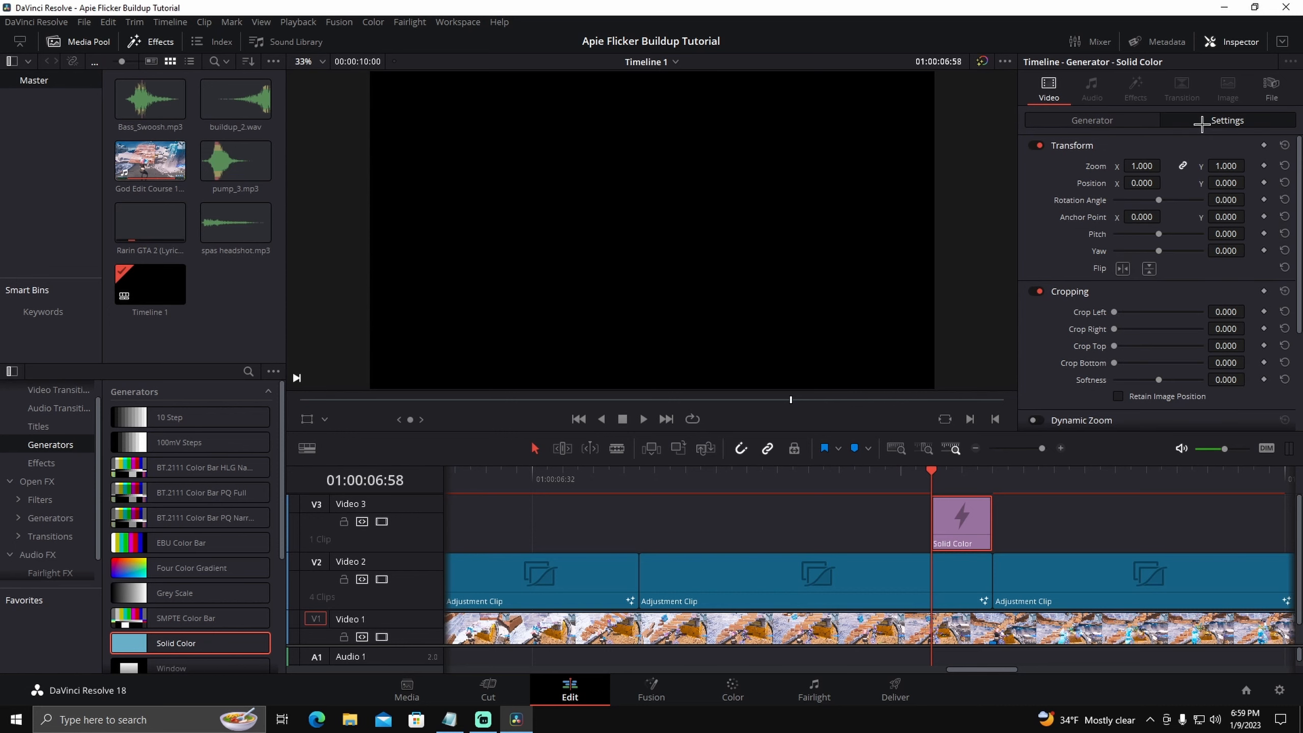
scroll(1066, 340, "down", 3)
double_click(1232, 397)
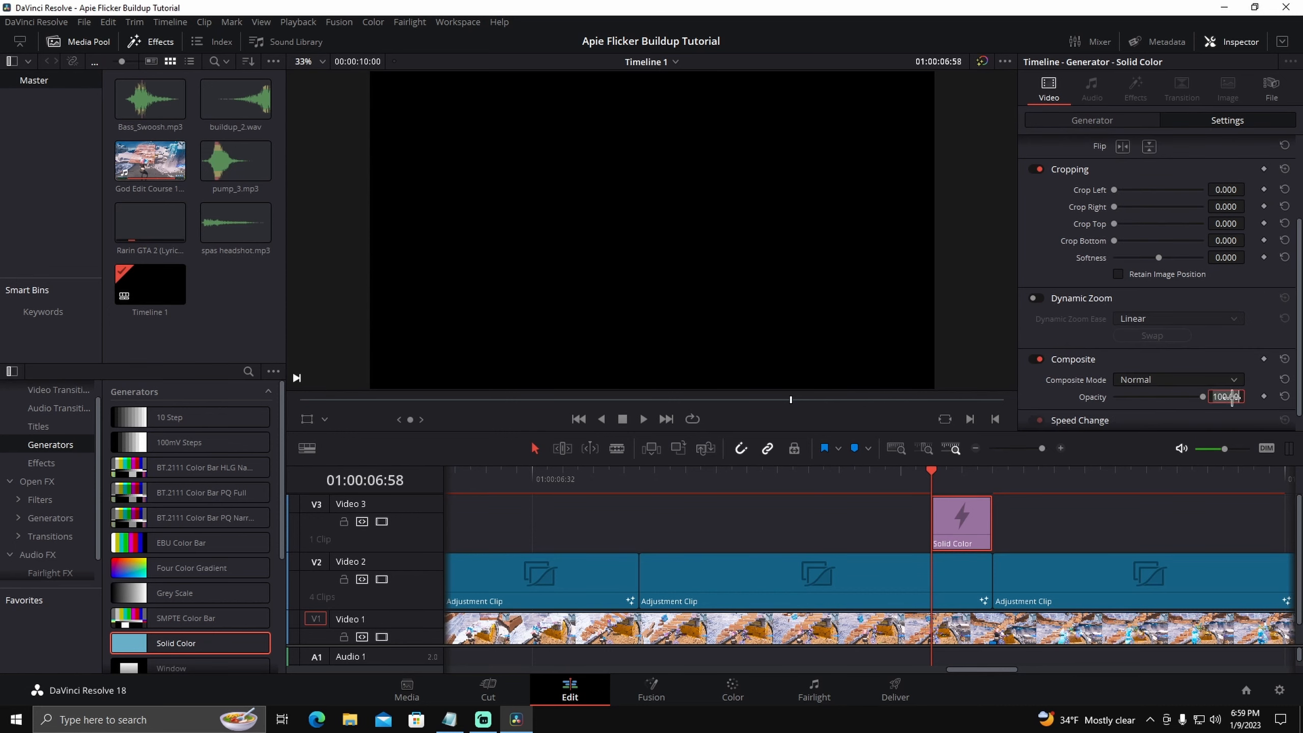
key("BackSpace")
type("80")
key("Return")
left_click(1000, 513)
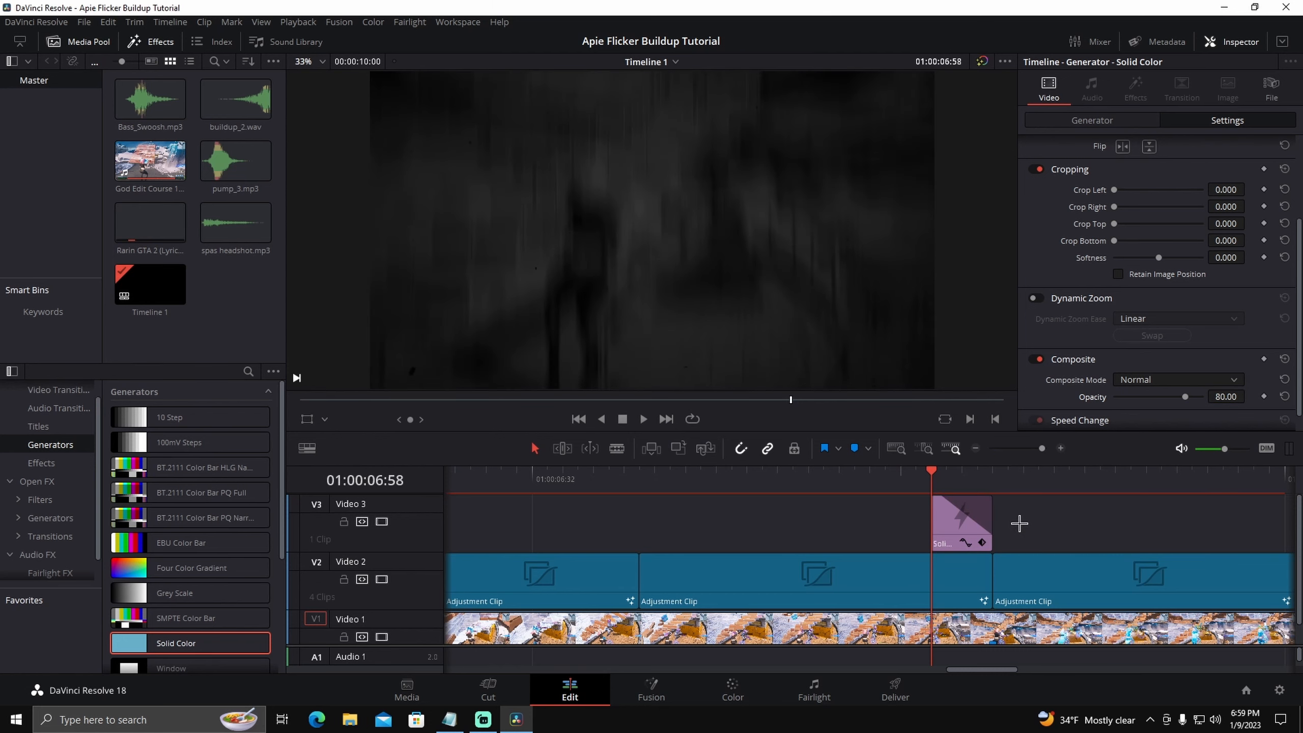
Duplicate the faded Solid Color clip so that the copy ends at 01:00:06:54, leaving a four-frame gap before the original.
key("Left")
key("Left")
key("Left")
key("Left")
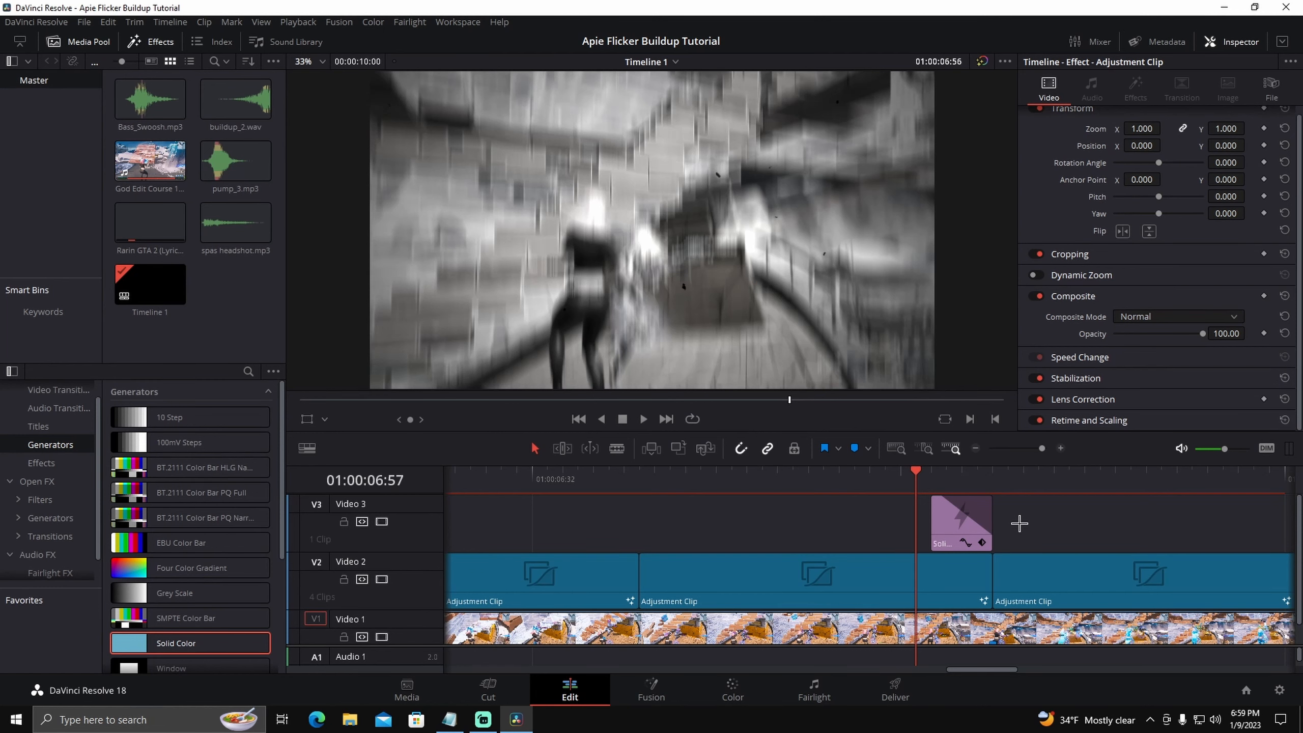
left_click(957, 524)
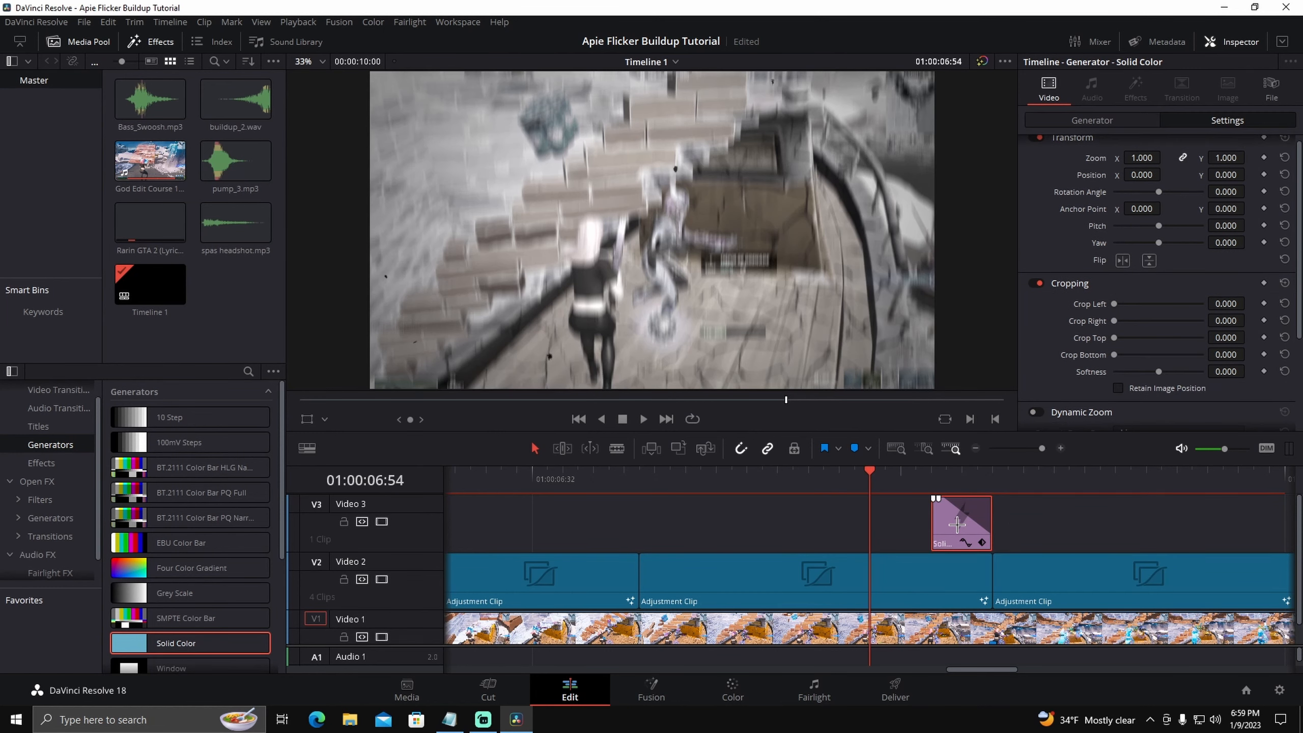
left_click_drag(957, 525, 834, 517)
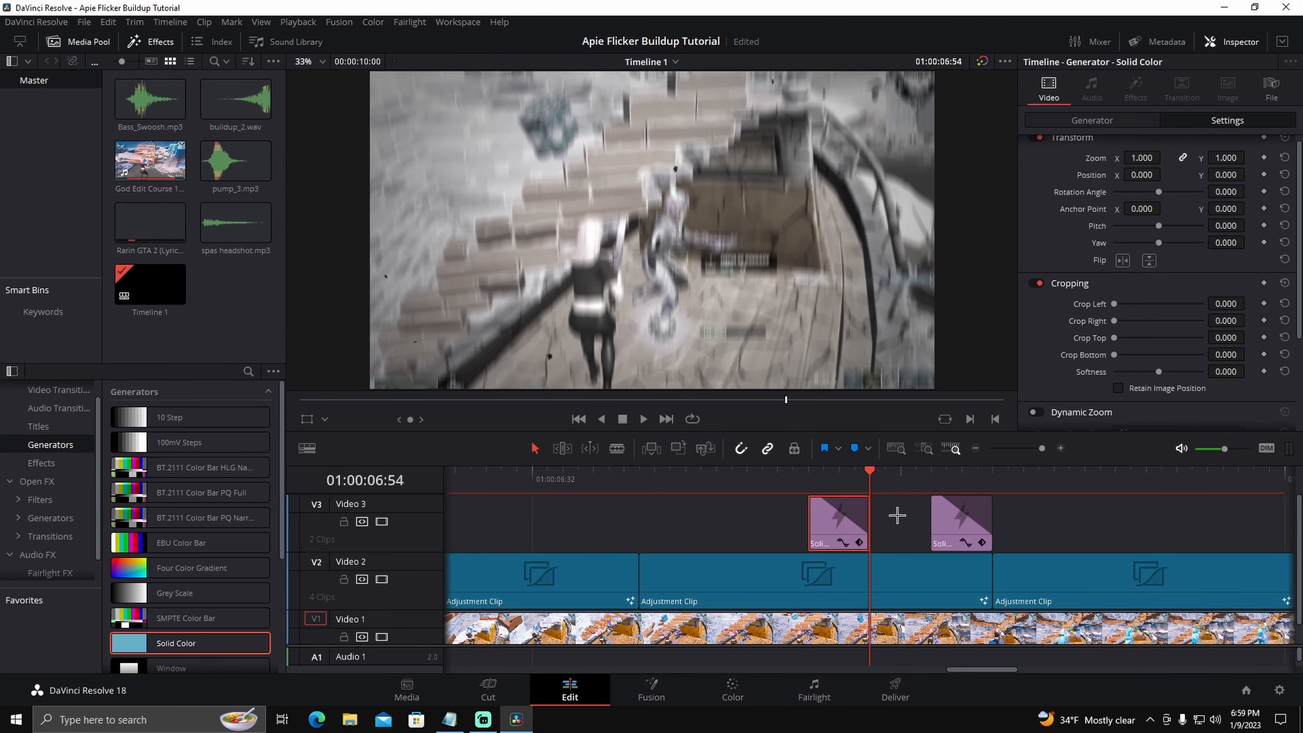
Set the opacity of the Solid Color copy ending at 01:00:06:54 to 75.
left_click(896, 514)
left_click(835, 524)
scroll(1071, 341, "down", 2)
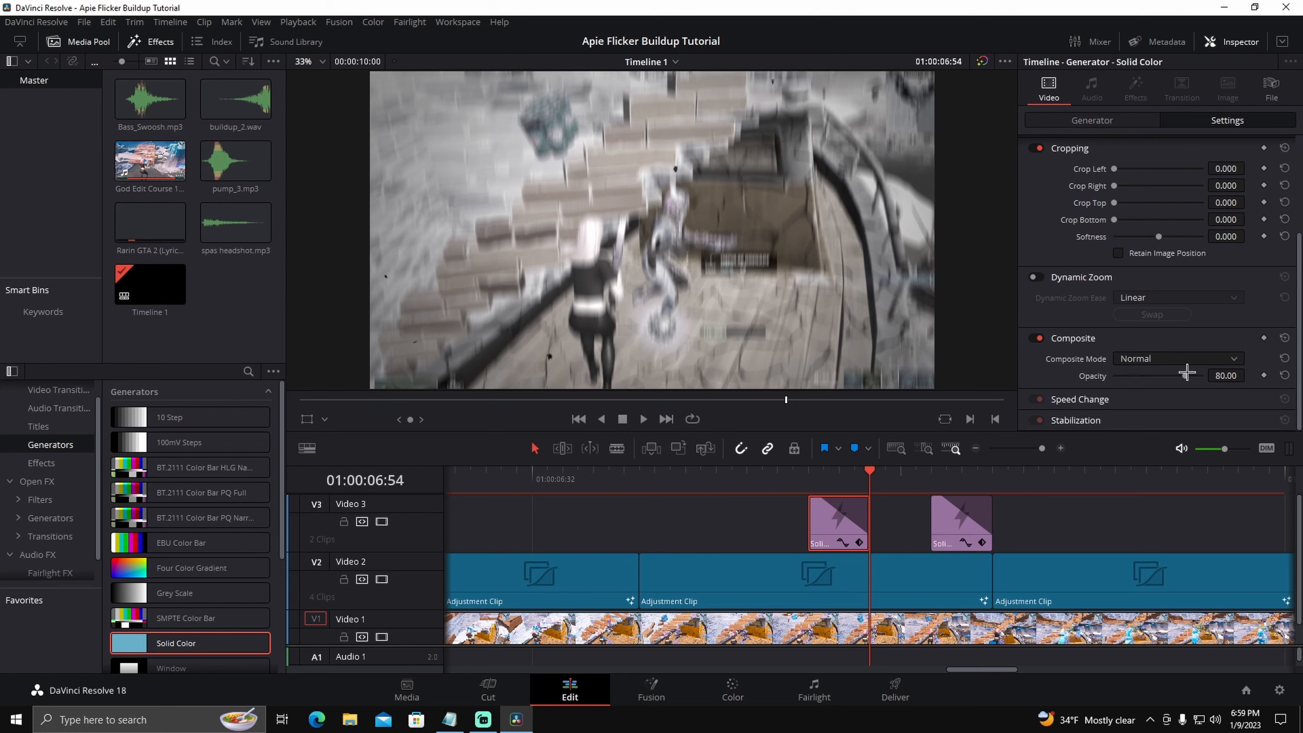
double_click(1219, 375)
key("BackSpace")
type("75")
key("Return")
Duplicate the 75-opacity Solid Color clip so that the new copy ends at 01:00:06:46.
left_click(809, 478)
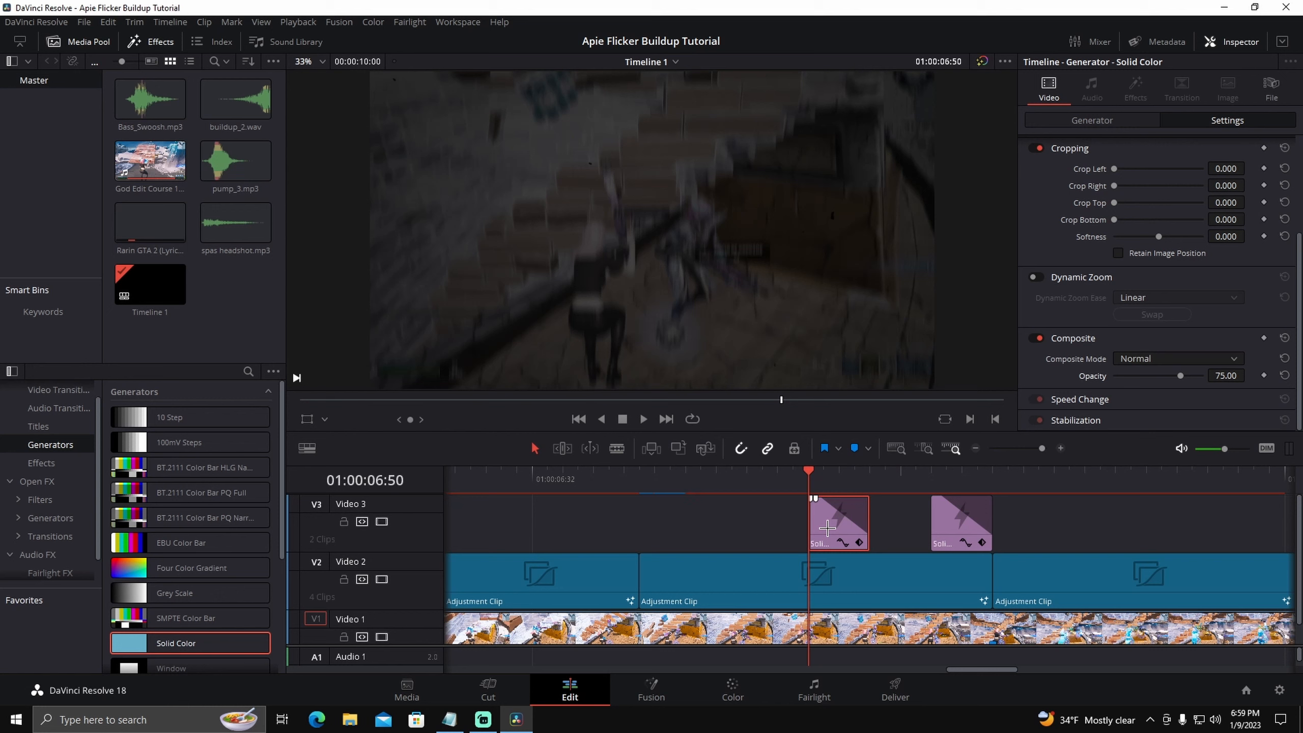
key("Left")
key("Left")
key("Left")
key("Left")
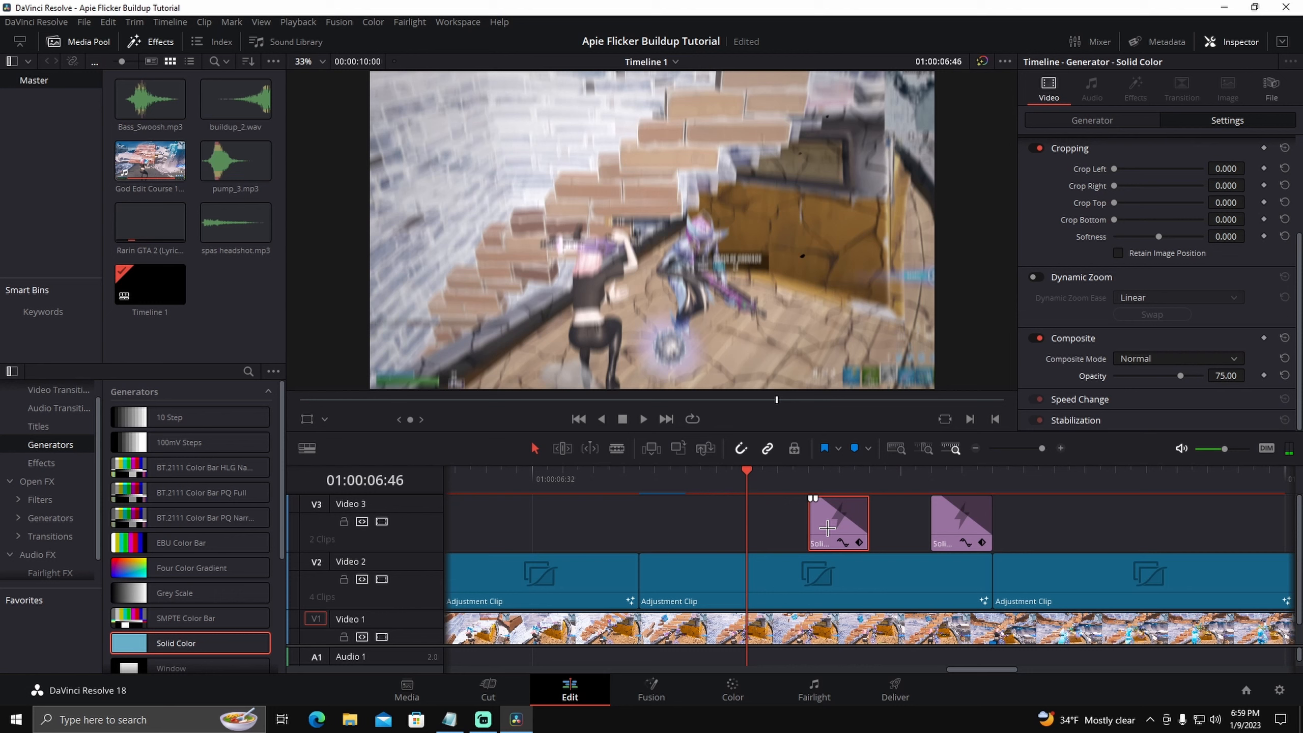
left_click_drag(827, 527, 708, 527)
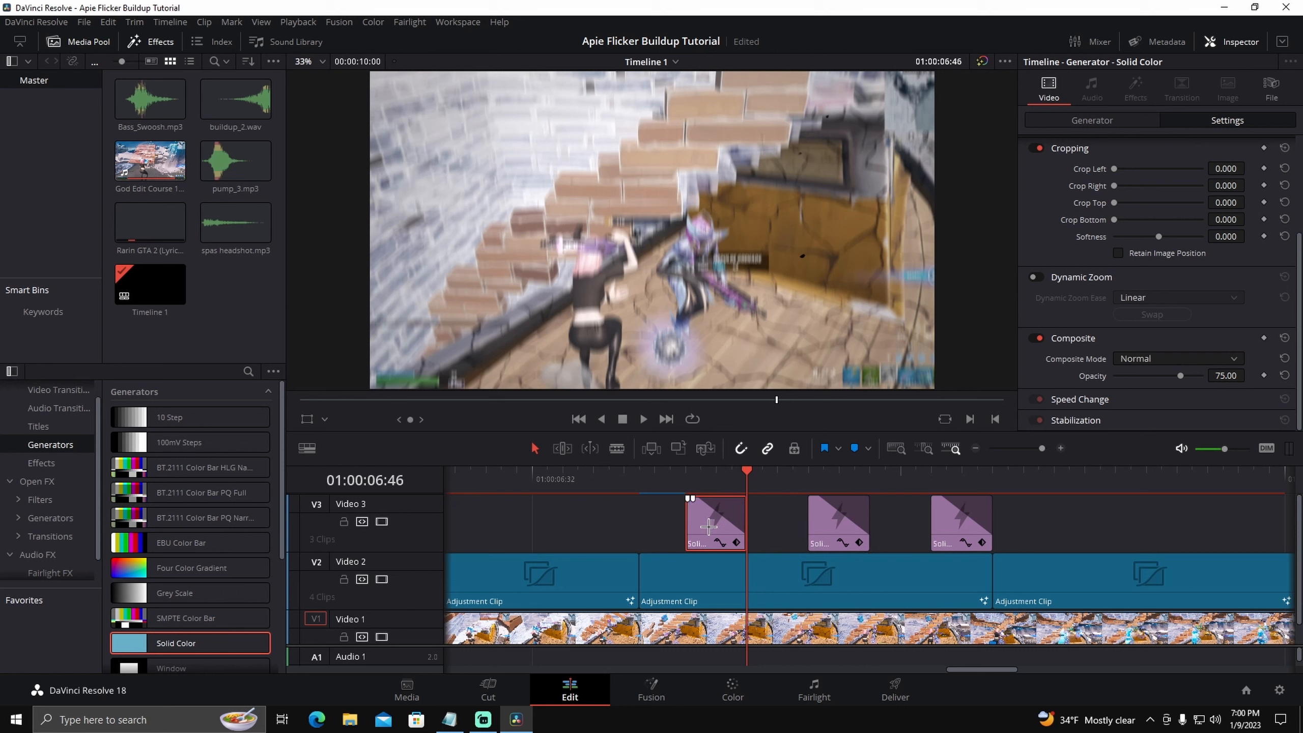
Set the opacity of the Solid Color copy ending at 01:00:06:46 to 60.
left_click(1226, 375)
key("BackSpace")
type("60")
key("Return")
scroll(911, 524, "down", 3)
left_click(966, 524)
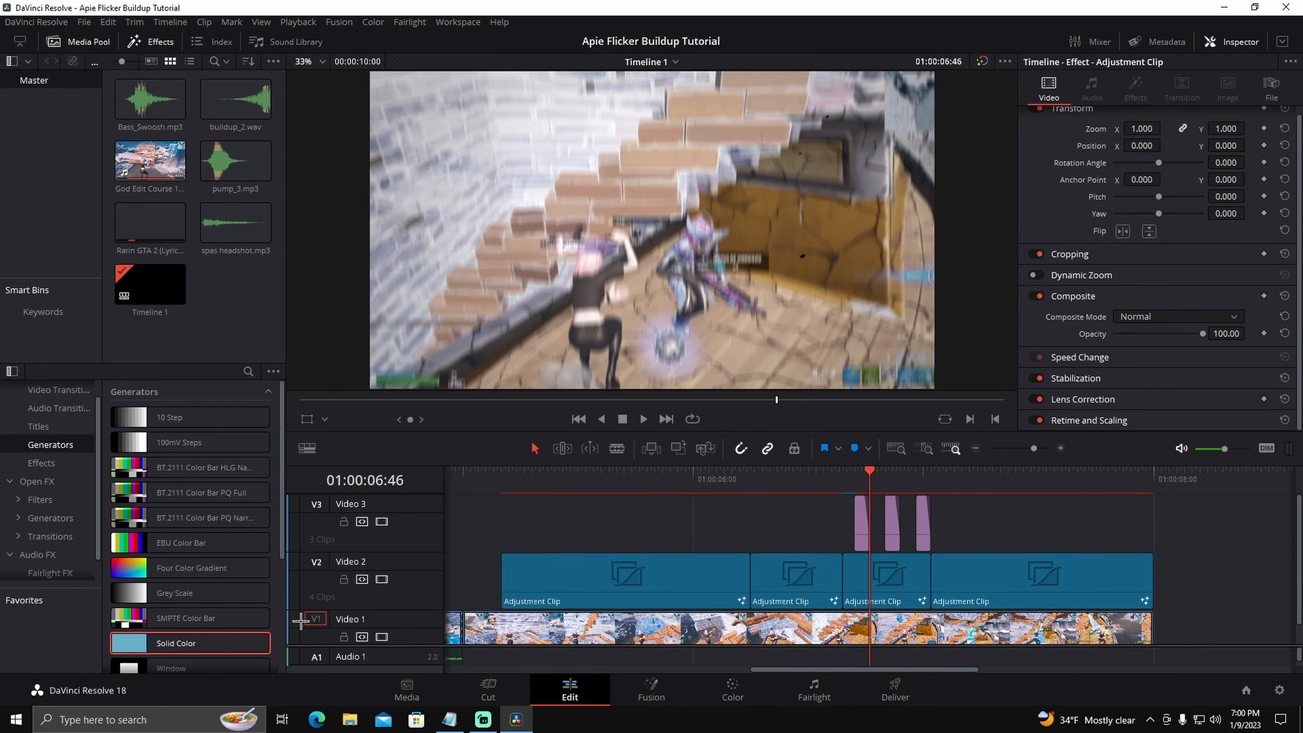
Add another Solid Color generator on Video 3 at 01:00:07:14 and trim it to ten frames, ending at 01:00:07:24.
left_click_drag(222, 644, 987, 533)
left_click_drag(872, 473, 978, 473)
left_click(1060, 448)
left_click(1061, 448)
left_click(977, 522)
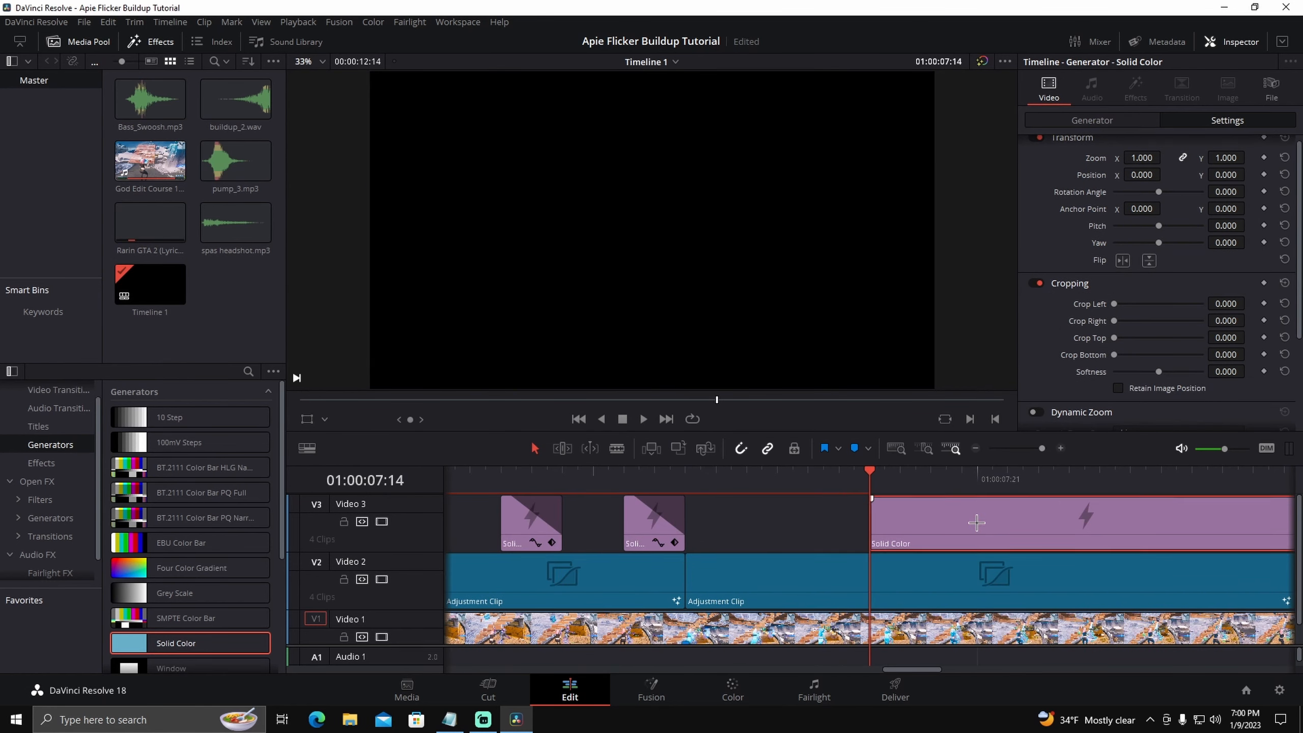
key("space")
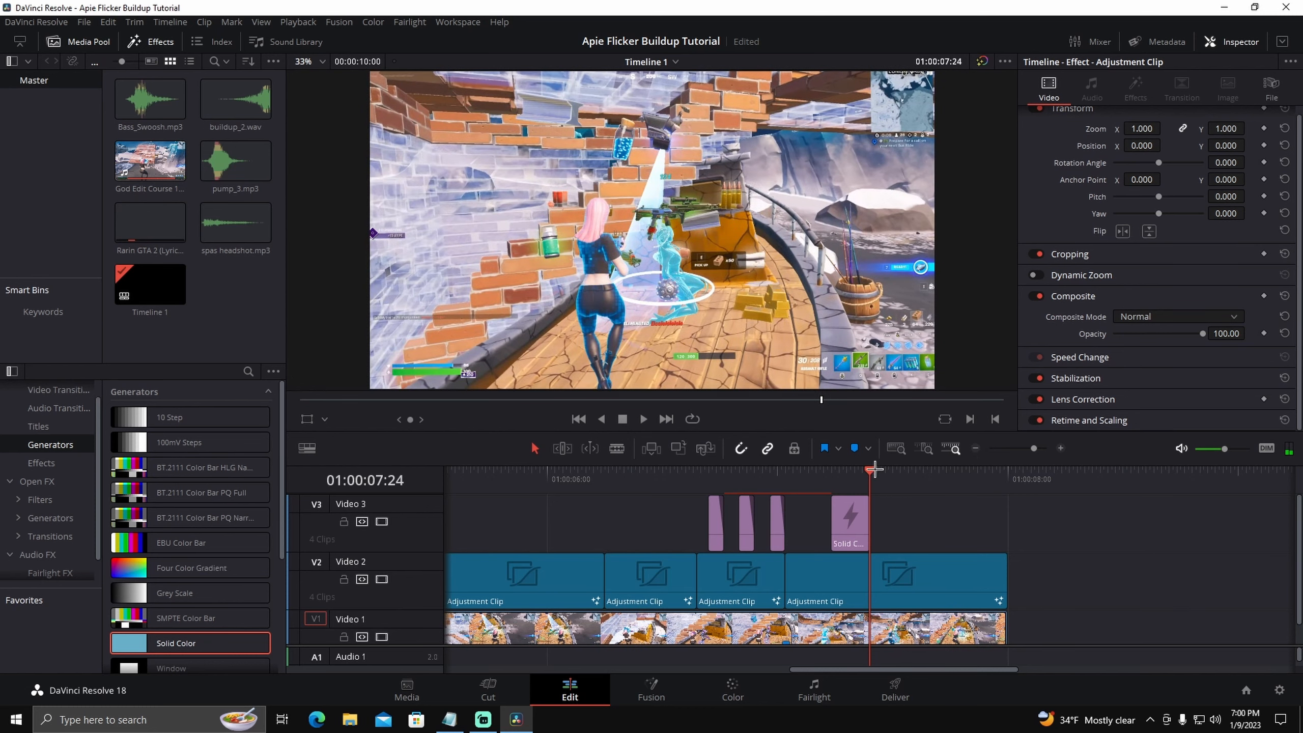
Move the ten-frame Solid Color clip to end where the flicker buildup clip begins, and select the faded clip starting at 01:00:06:42.
left_click_drag(875, 469, 712, 471)
left_click_drag(841, 521, 668, 521)
left_click(1061, 450)
left_click(1062, 450)
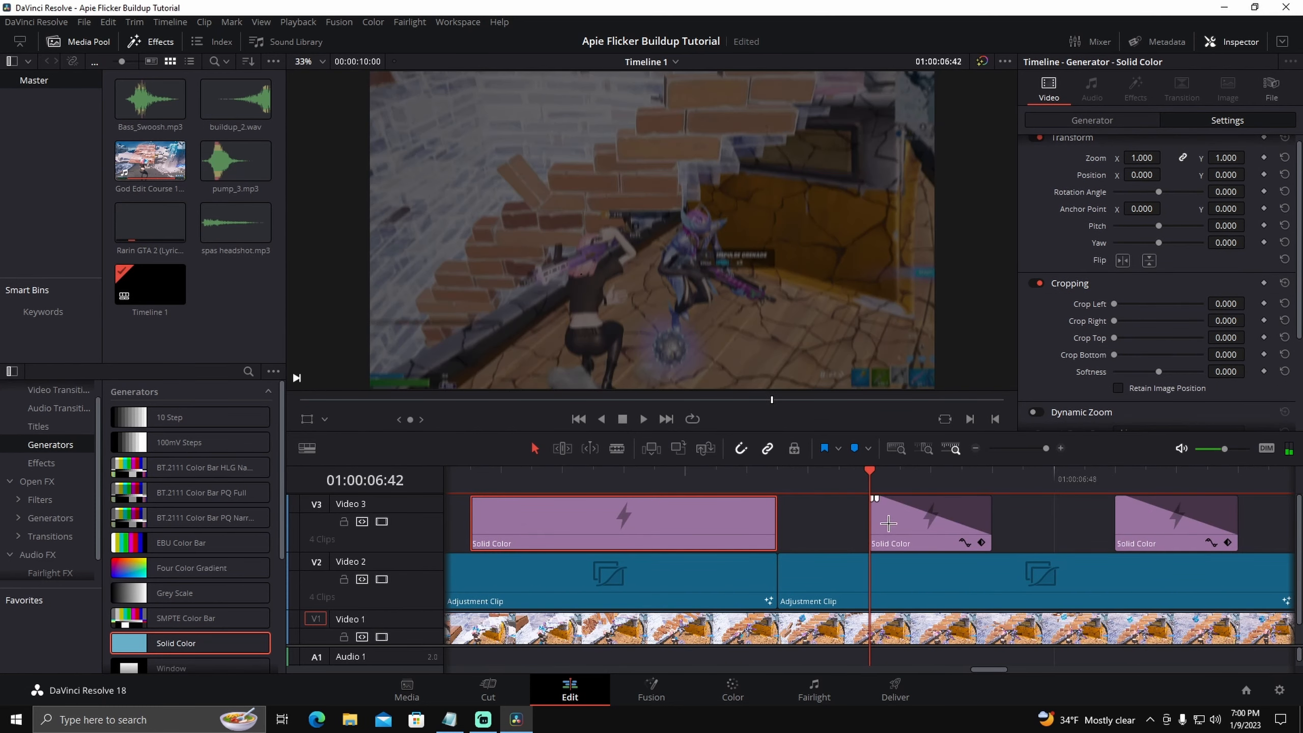
left_click(933, 523)
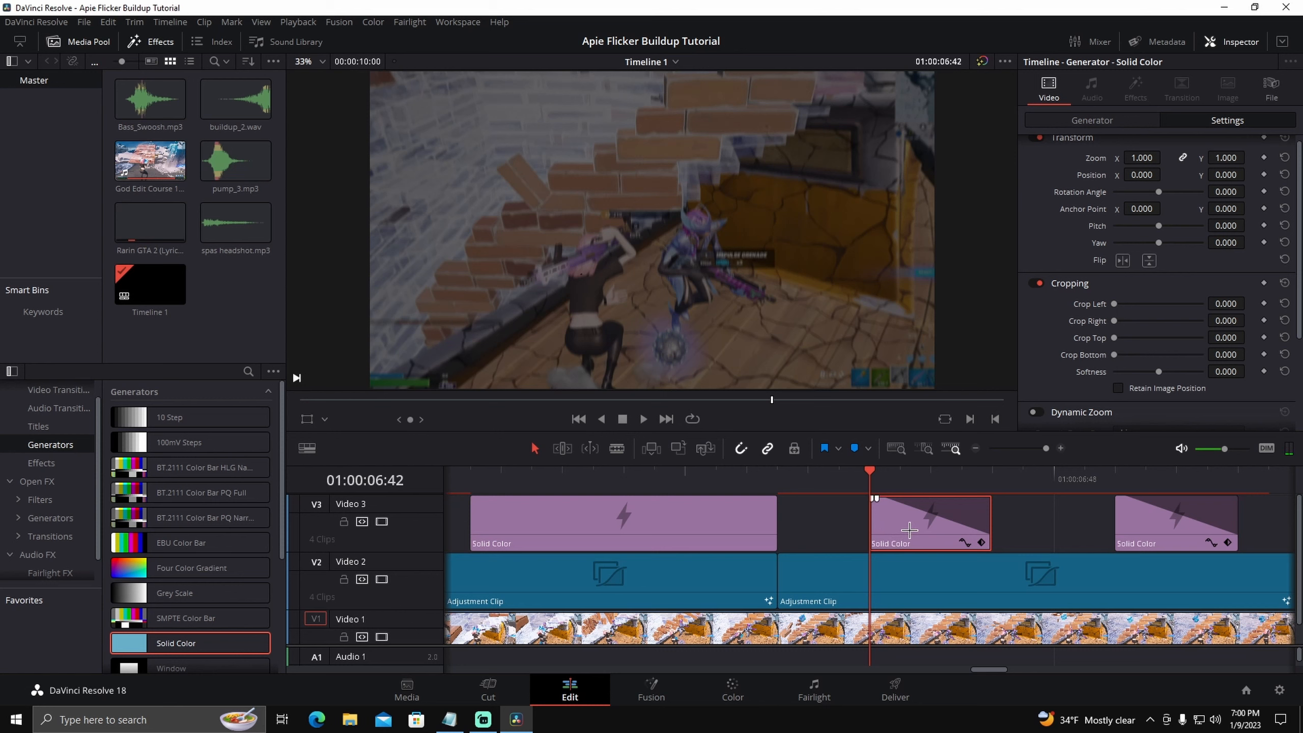
Add a fade-in over the full length of the ten-frame Solid Color clip ending at 01:00:06:39.
key("Left")
key("Left")
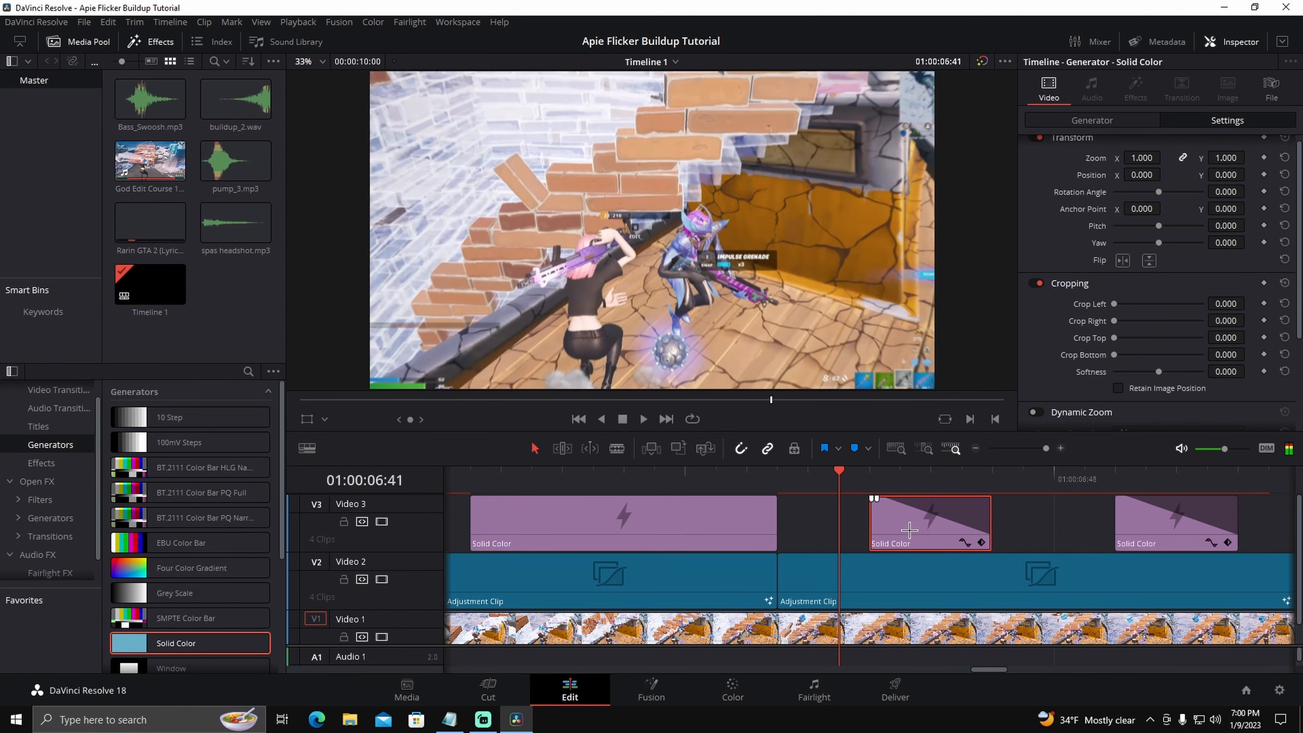
key("Left")
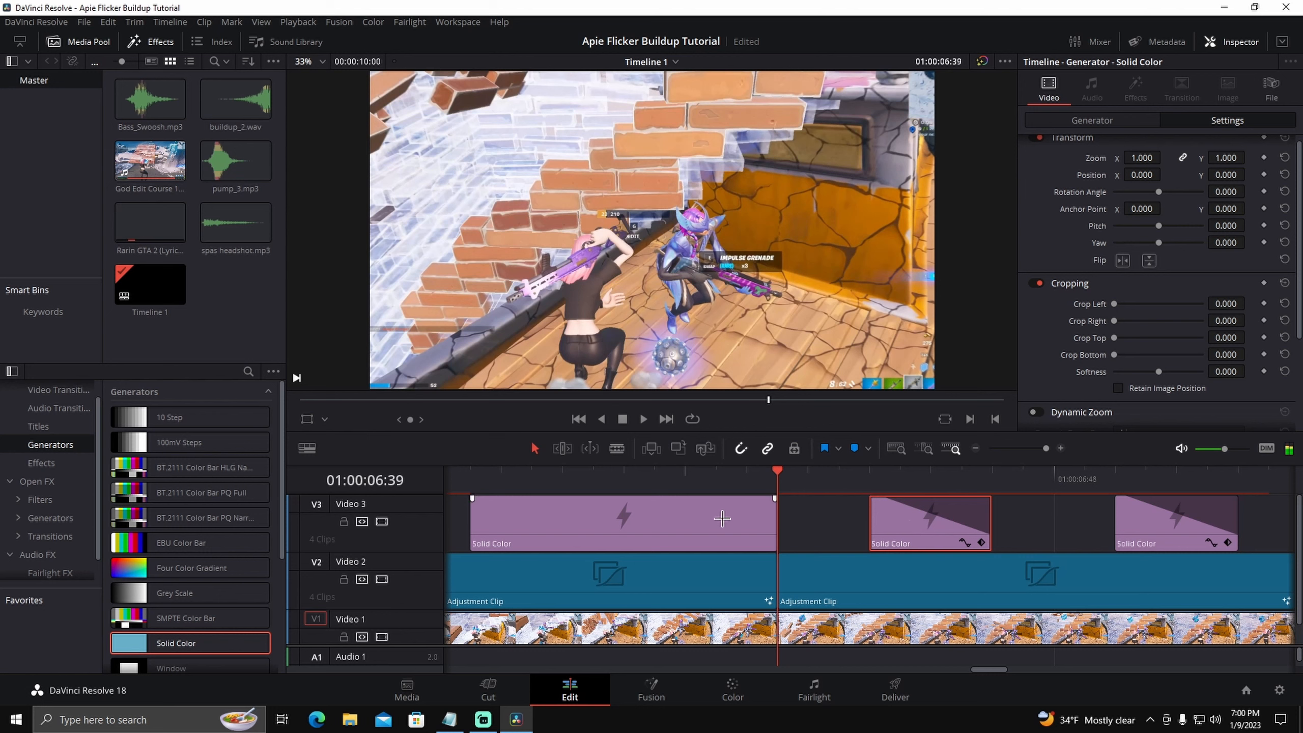
left_click_drag(721, 520, 748, 517)
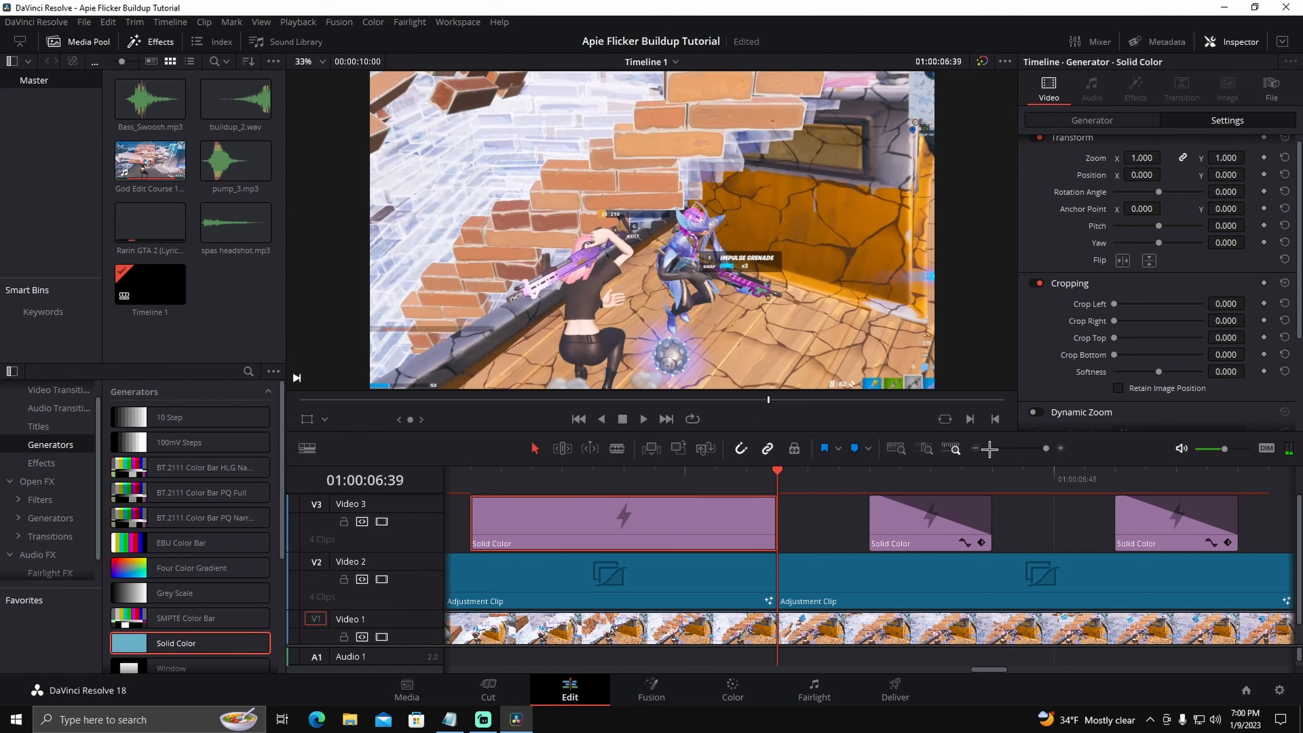
left_click(975, 448)
left_click(891, 508)
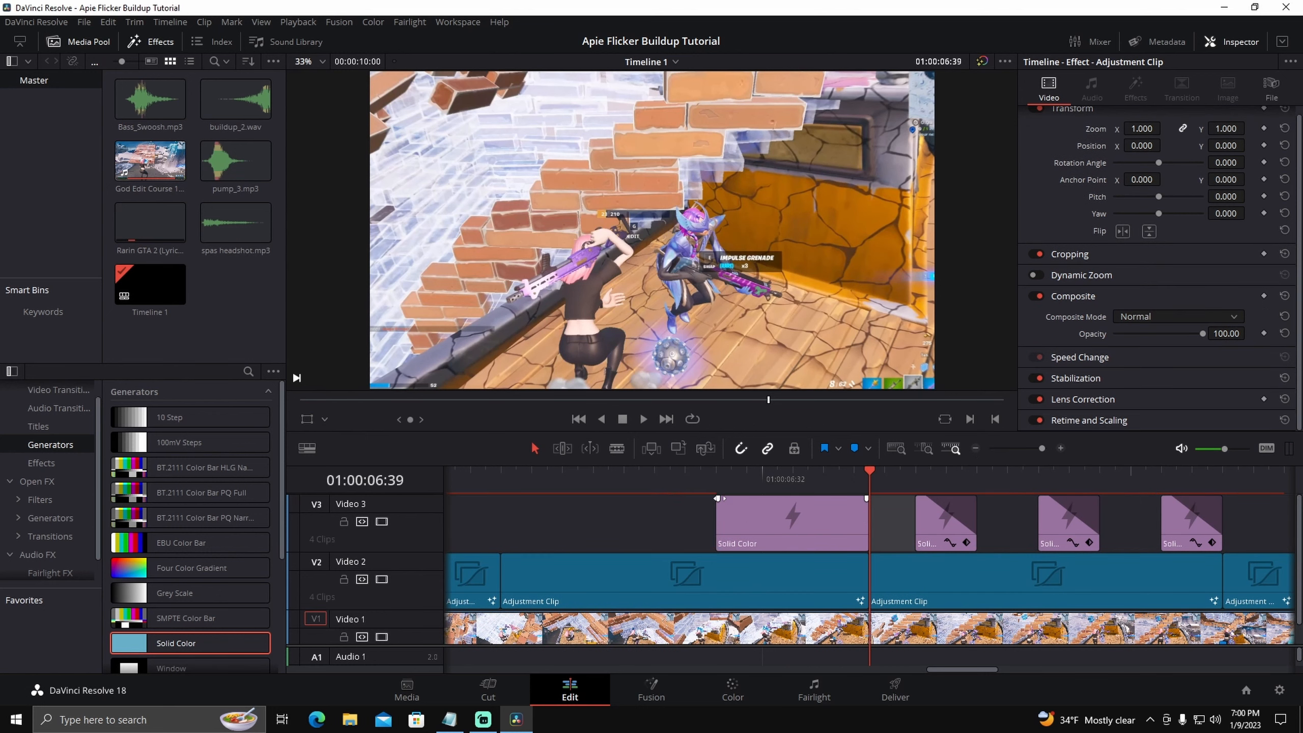
left_click_drag(718, 498, 1065, 481)
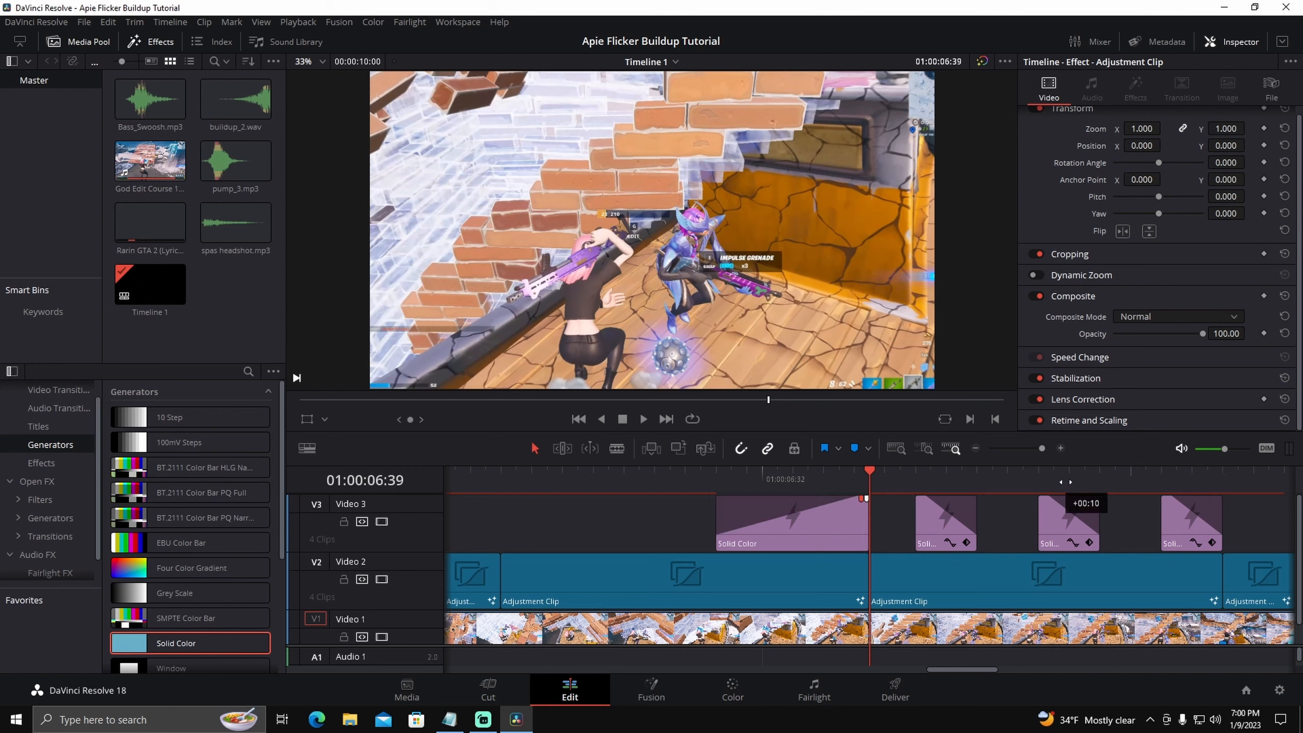
Set the opacity of the Solid Color clip ending at 01:00:06:39 to 65.
left_click(837, 522)
scroll(1083, 380, "down", 3)
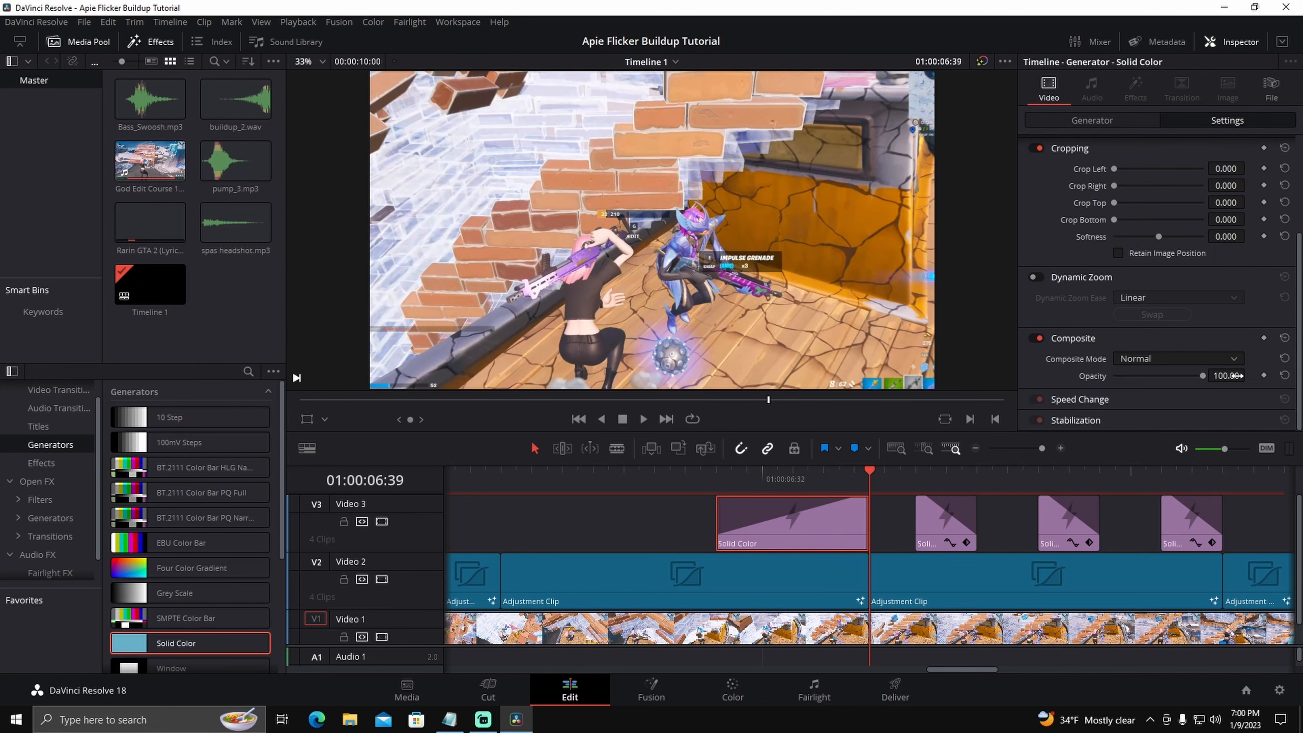
left_click_drag(1237, 375, 1238, 376)
type("65")
key("Return")
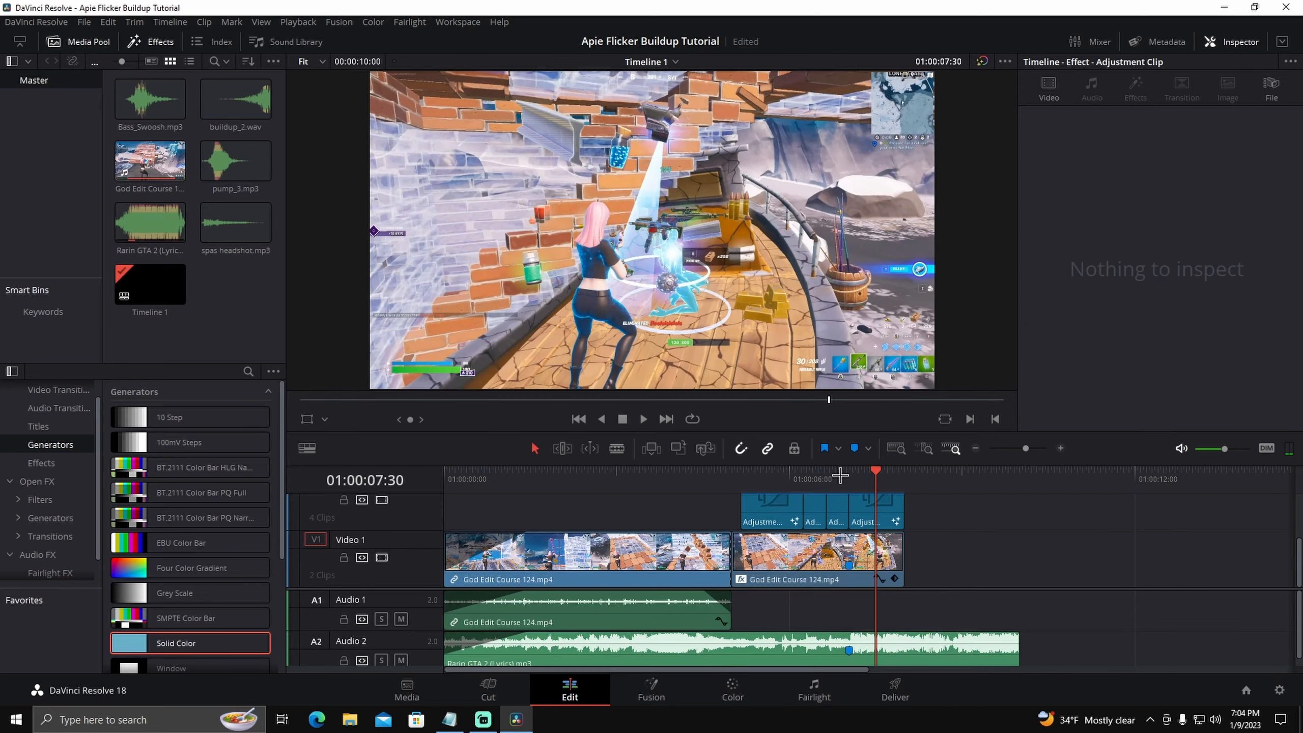
Split the Rarin GTA 2 song on Audio 2 at 01:00:07:01 and add a short fade-in to the part starting there.
left_click(754, 471)
key("space")
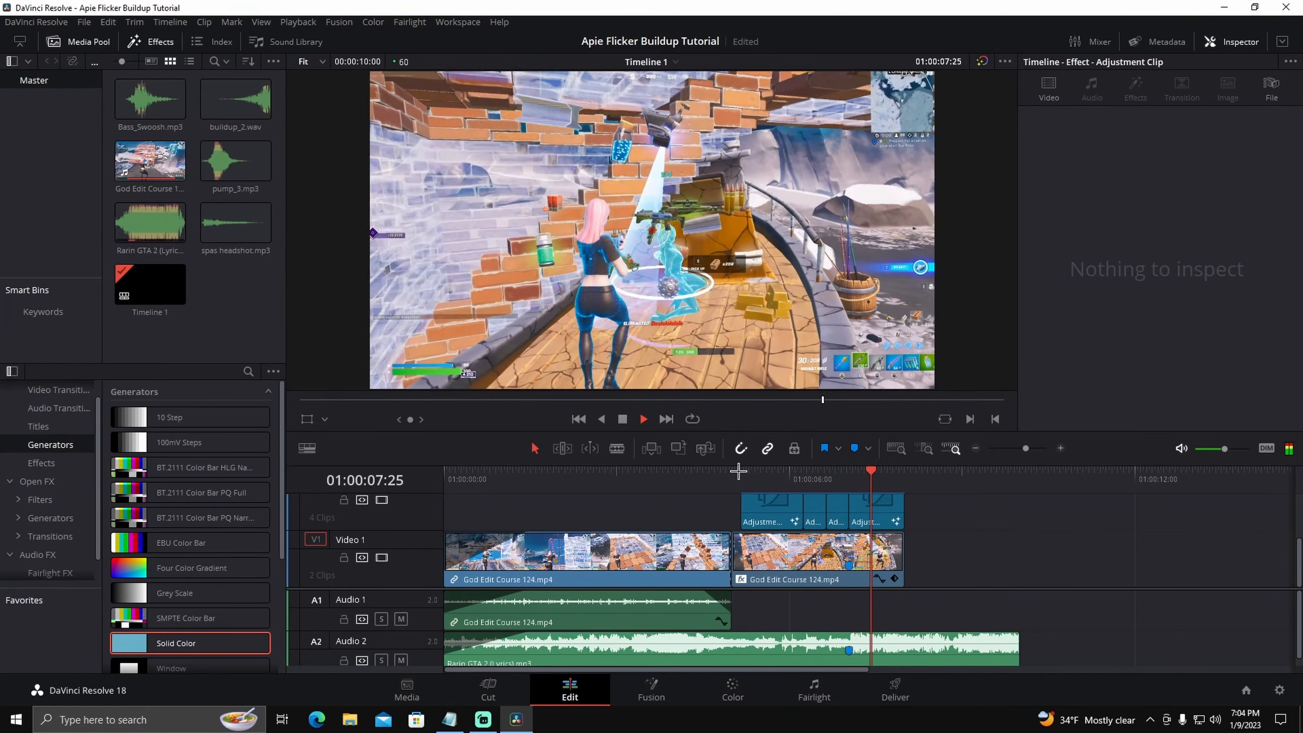
key("space")
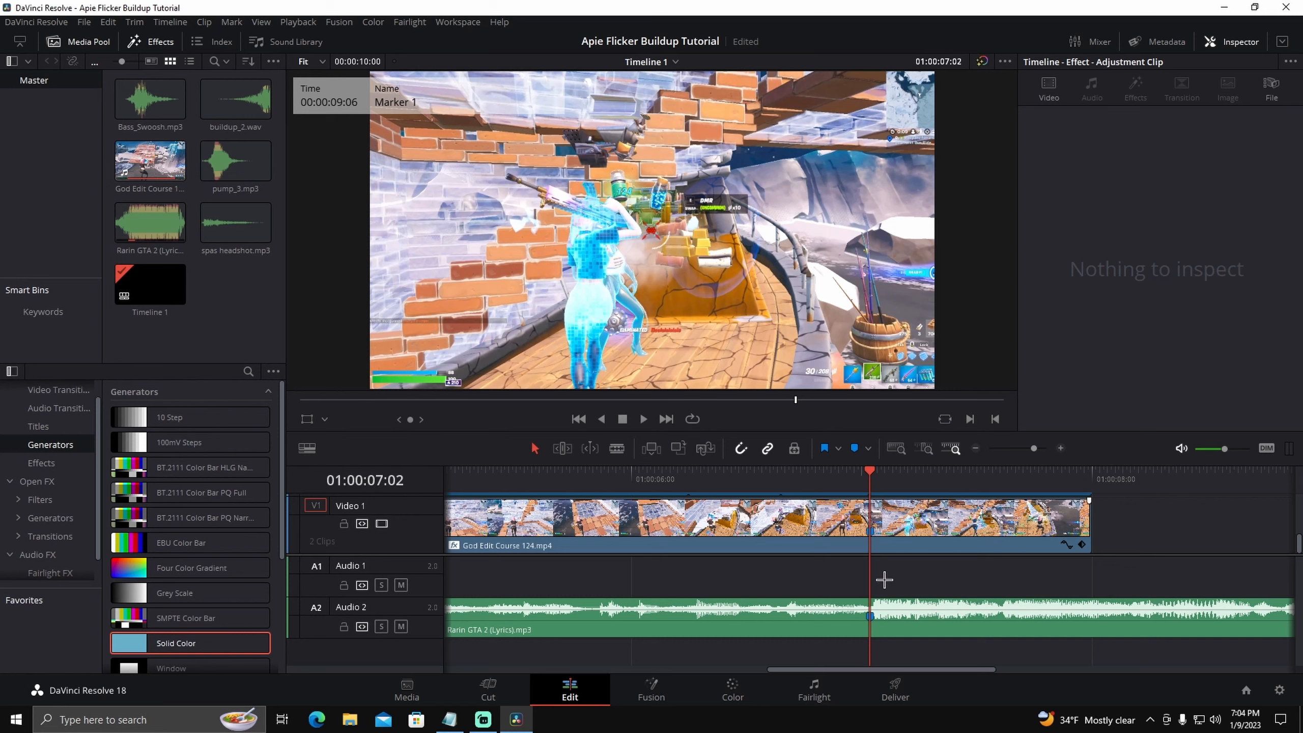
left_click(911, 620)
left_click(1057, 448)
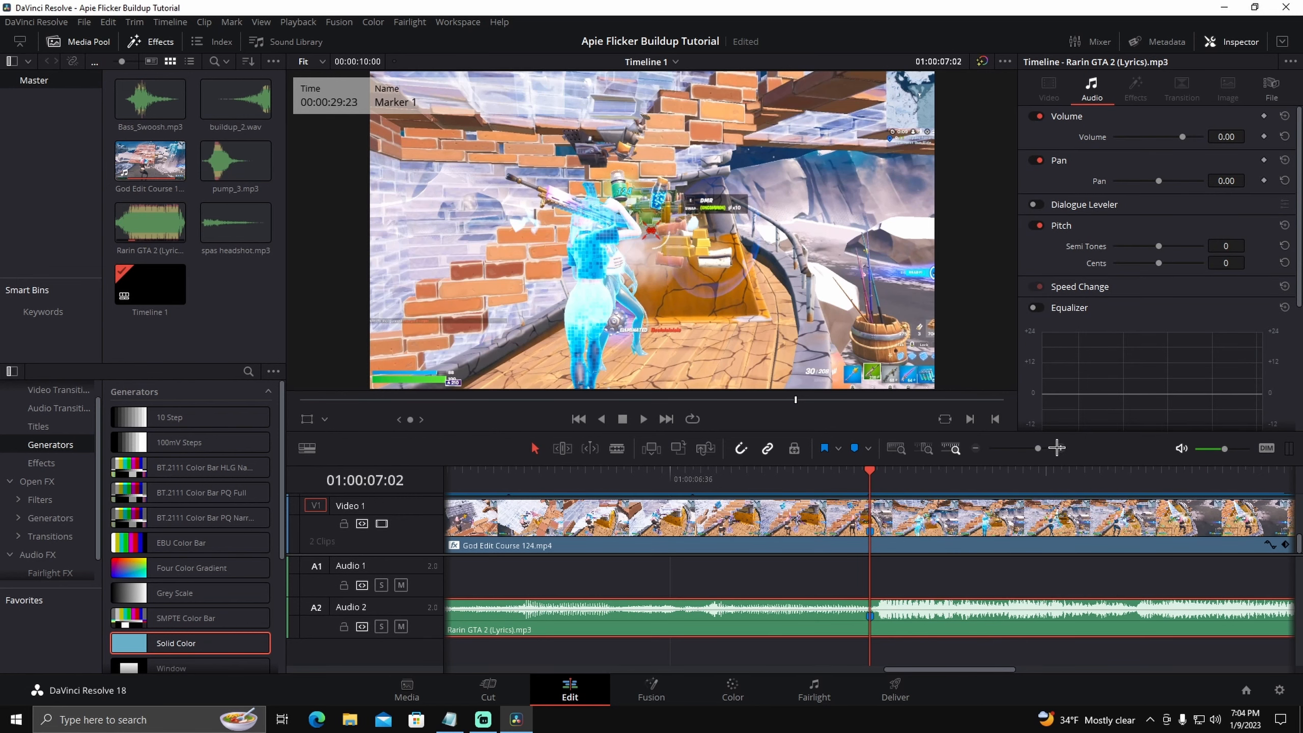
key("Left")
key("ctrl+b")
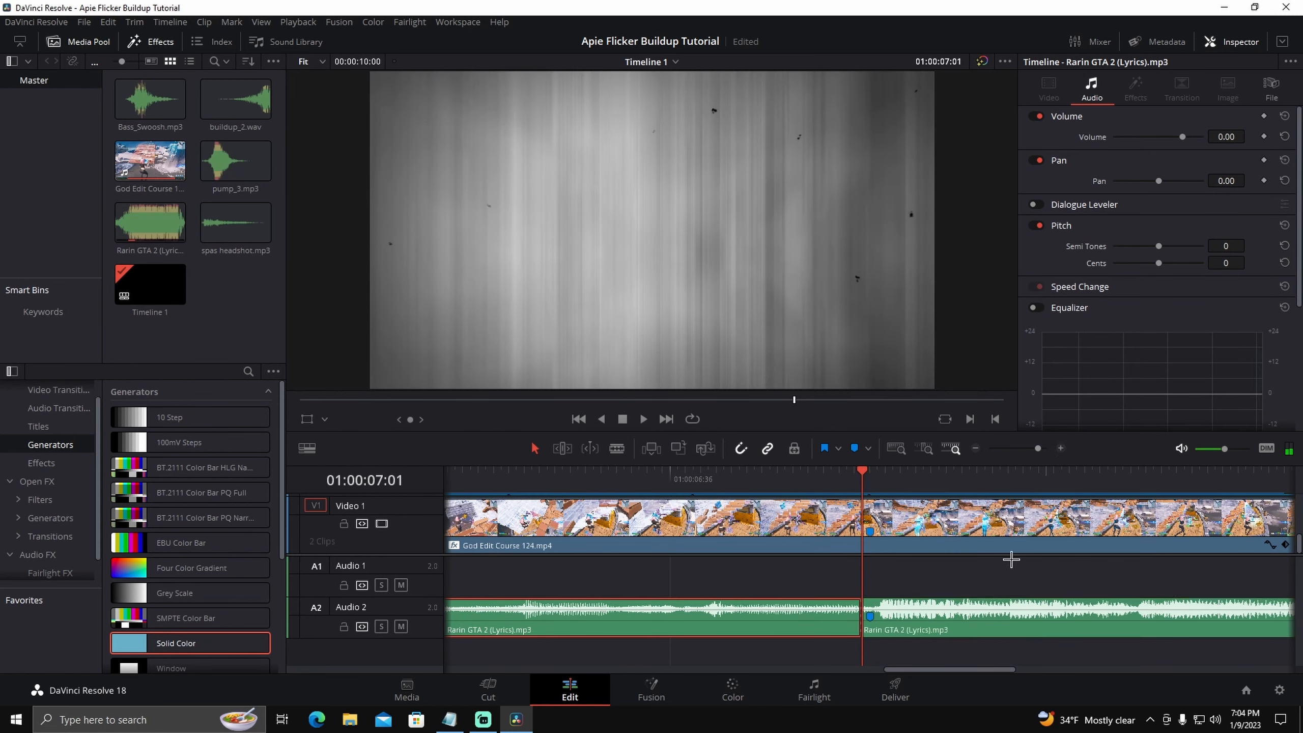
left_click(1060, 447)
left_click_drag(870, 601, 893, 602)
Remove the section of the song on Audio 2 between 01:00:06:58 and 01:00:07:01.
left_click(862, 608)
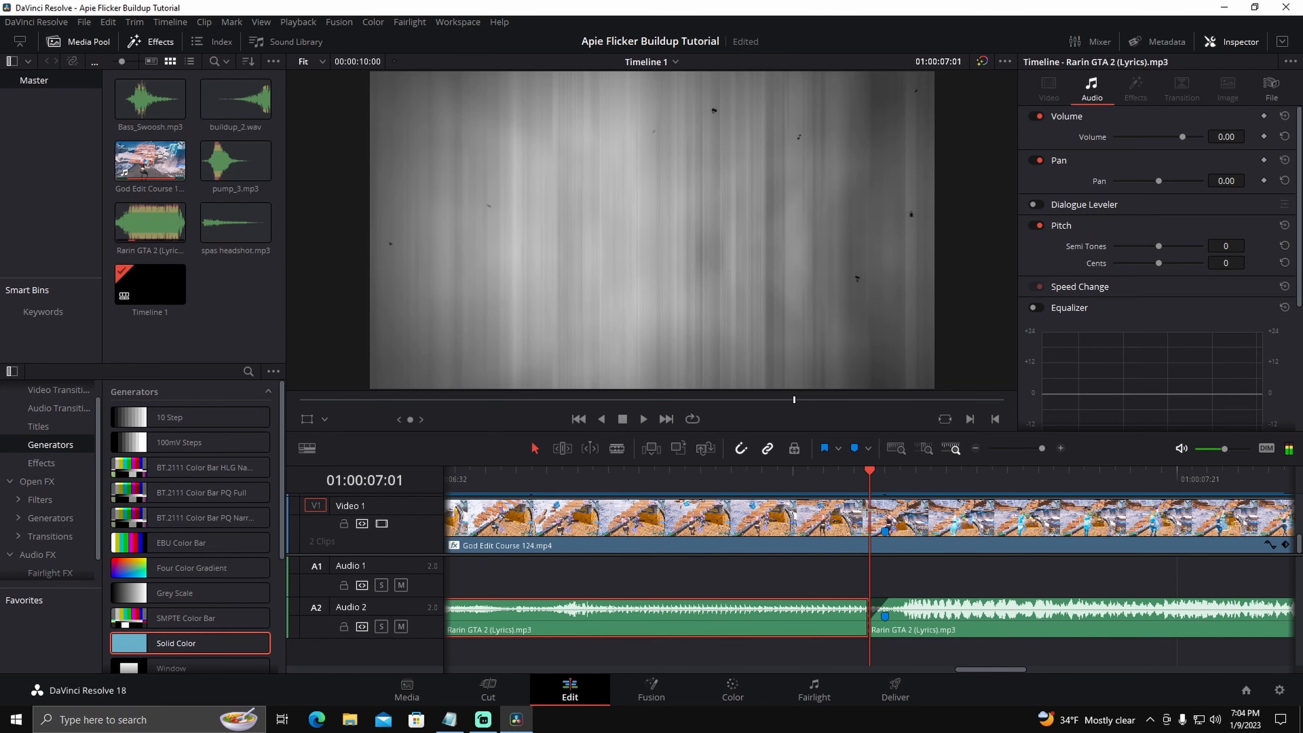
key("Left")
key("Left")
key("Left")
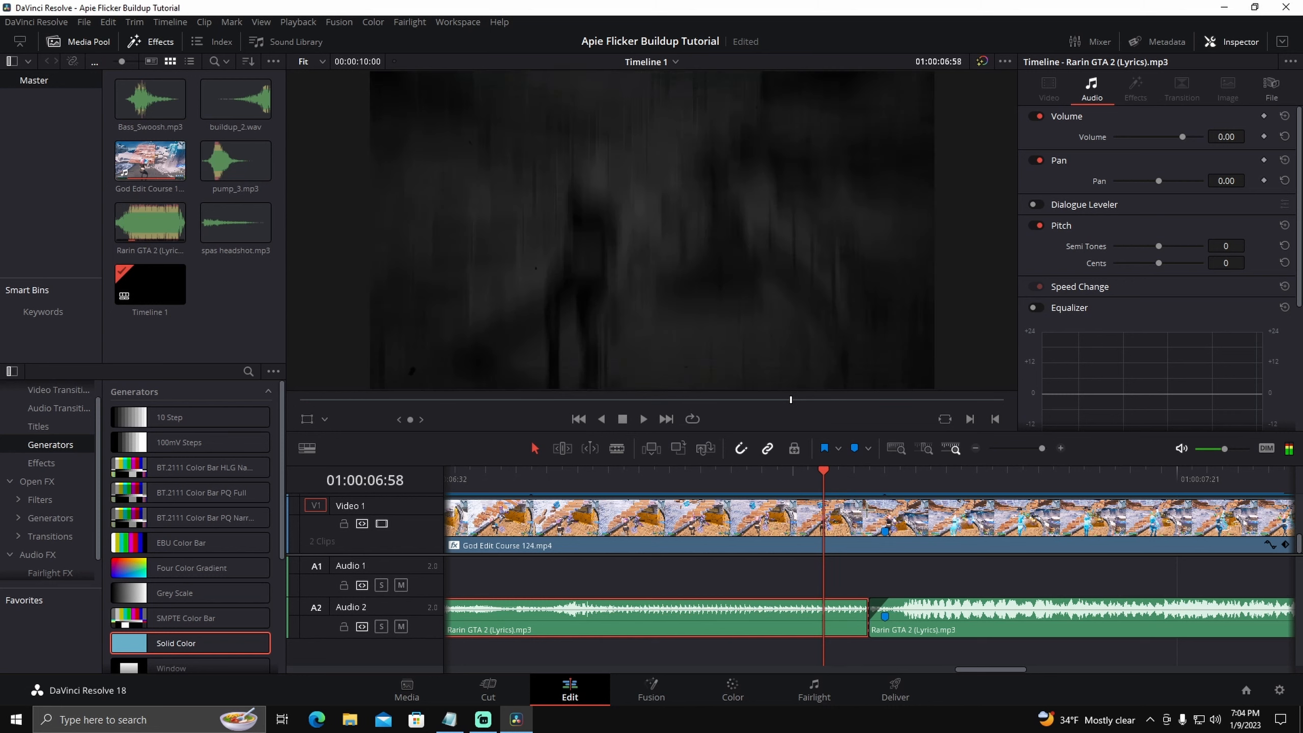
left_click_drag(866, 615, 850, 617)
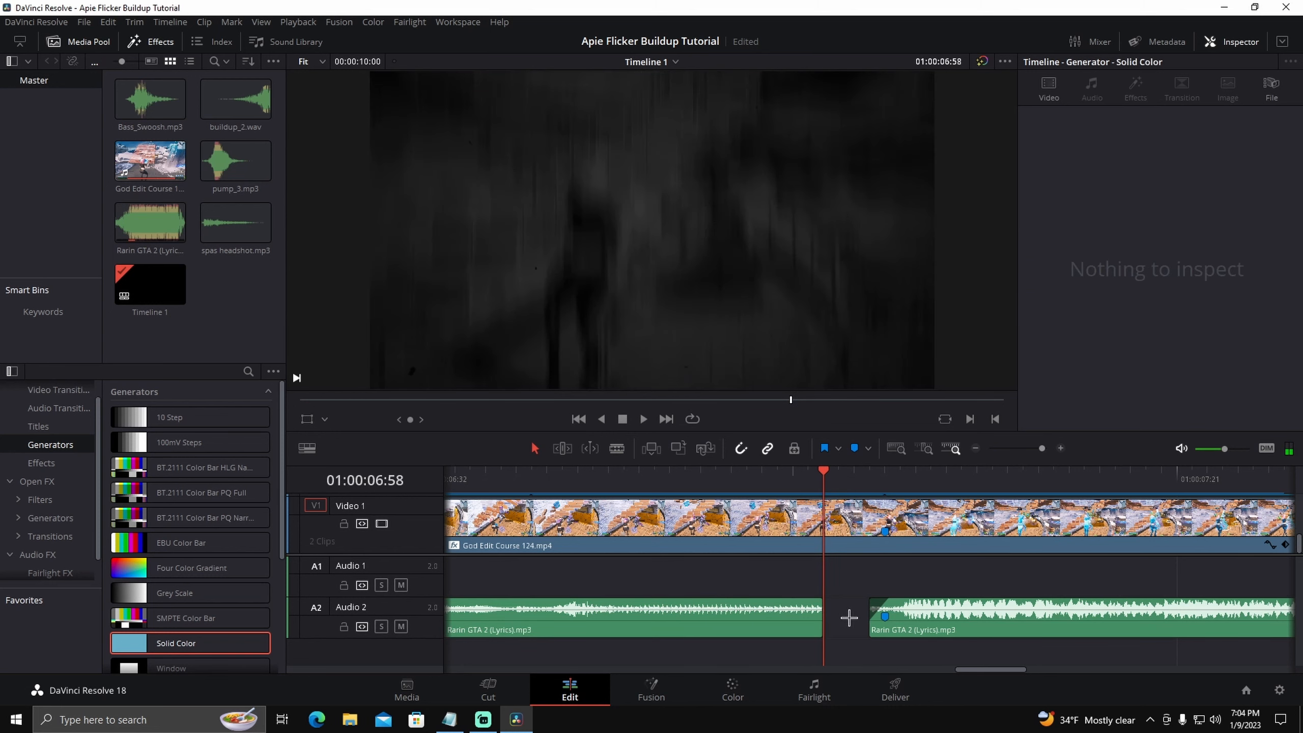
Split the song at 01:00:06:54 and add one-frame fades to both ends of the short piece ending at 01:00:06:58.
left_click(793, 615)
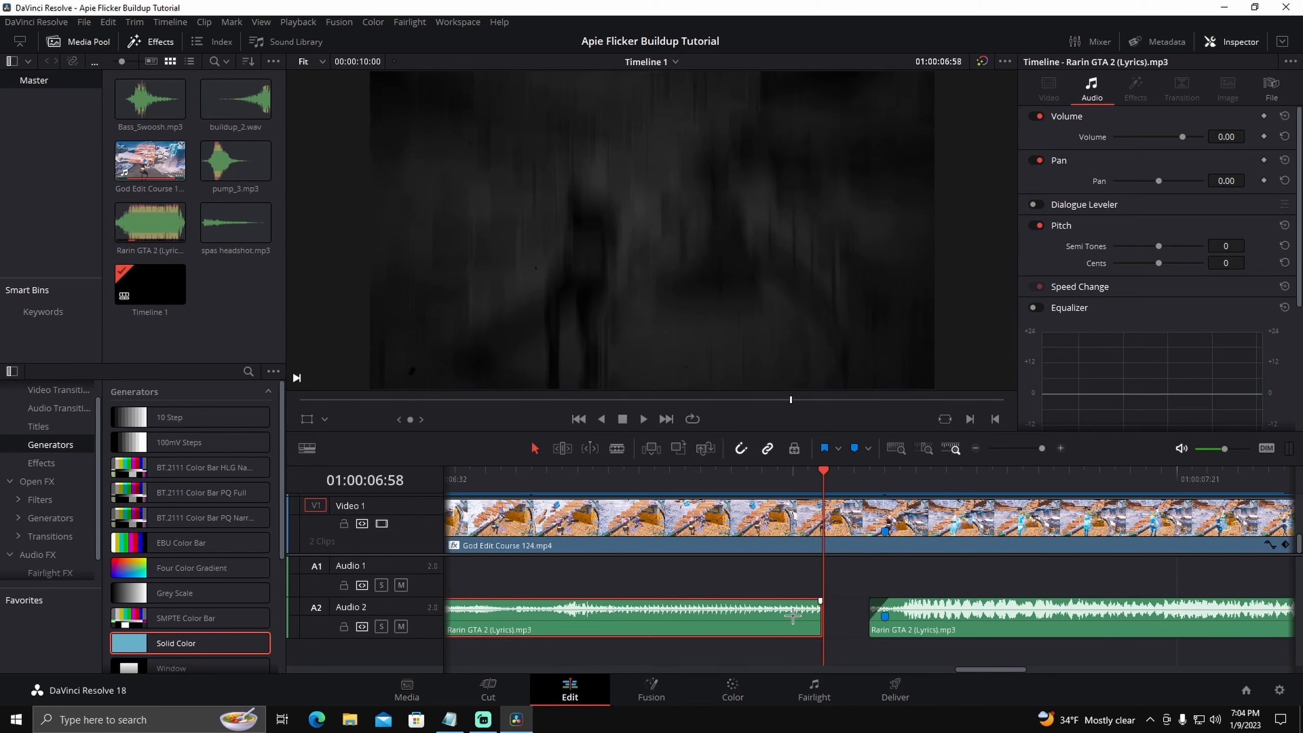
key("Left")
key("Left")
key("Left")
key("Left")
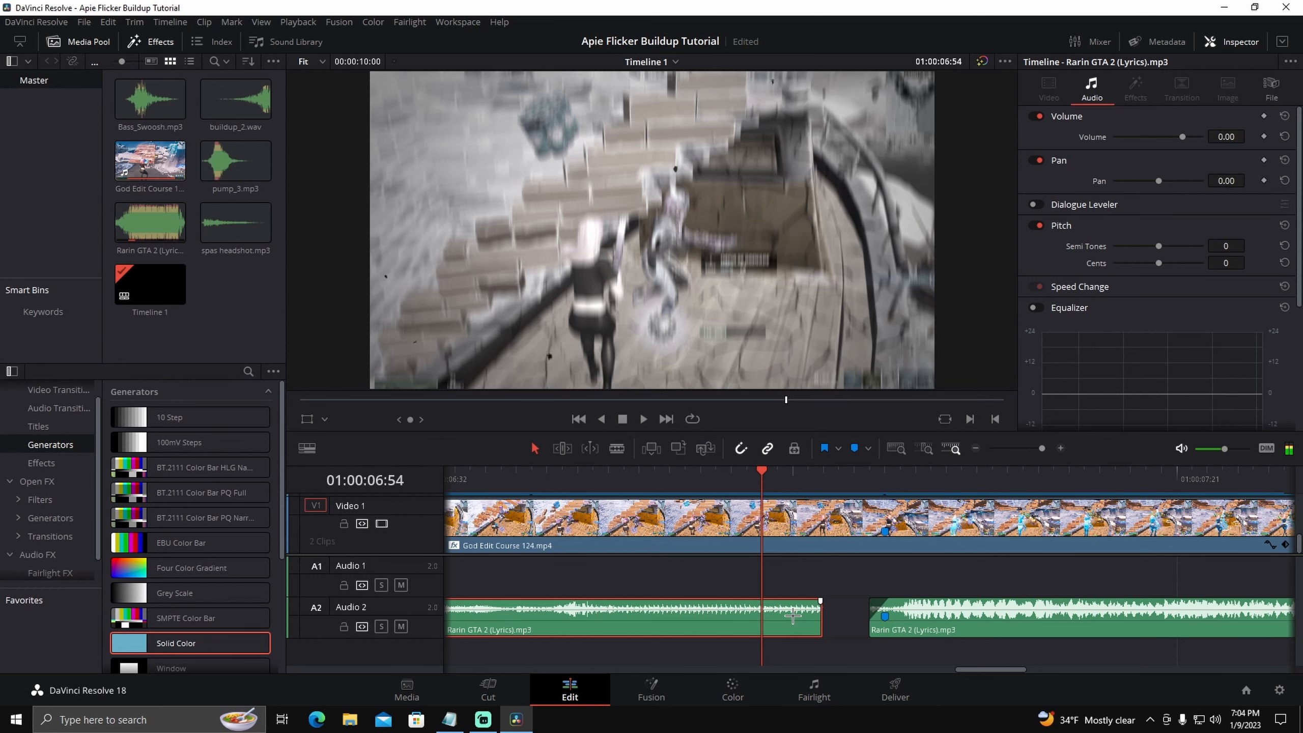
key("ctrl+b")
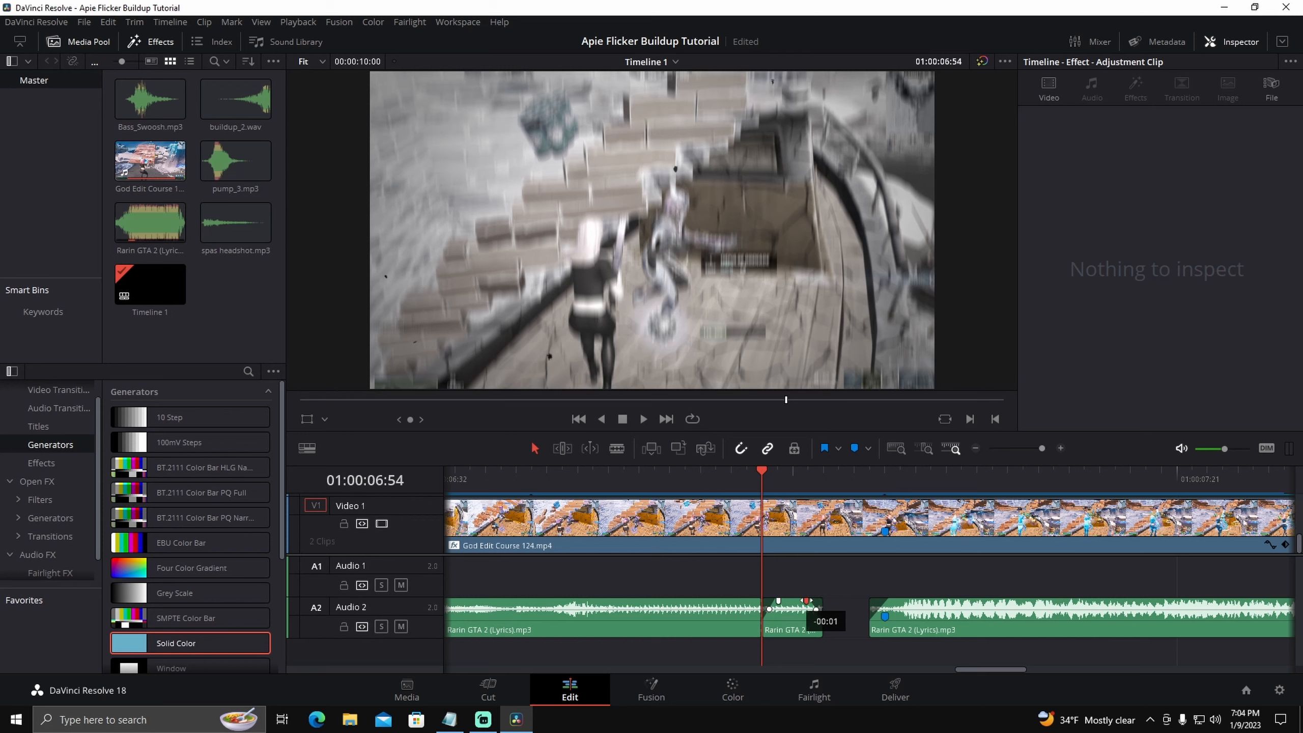
Split the song at 01:00:06:50 and delete the piece between 01:00:06:50 and 01:00:06:54.
left_click(735, 622)
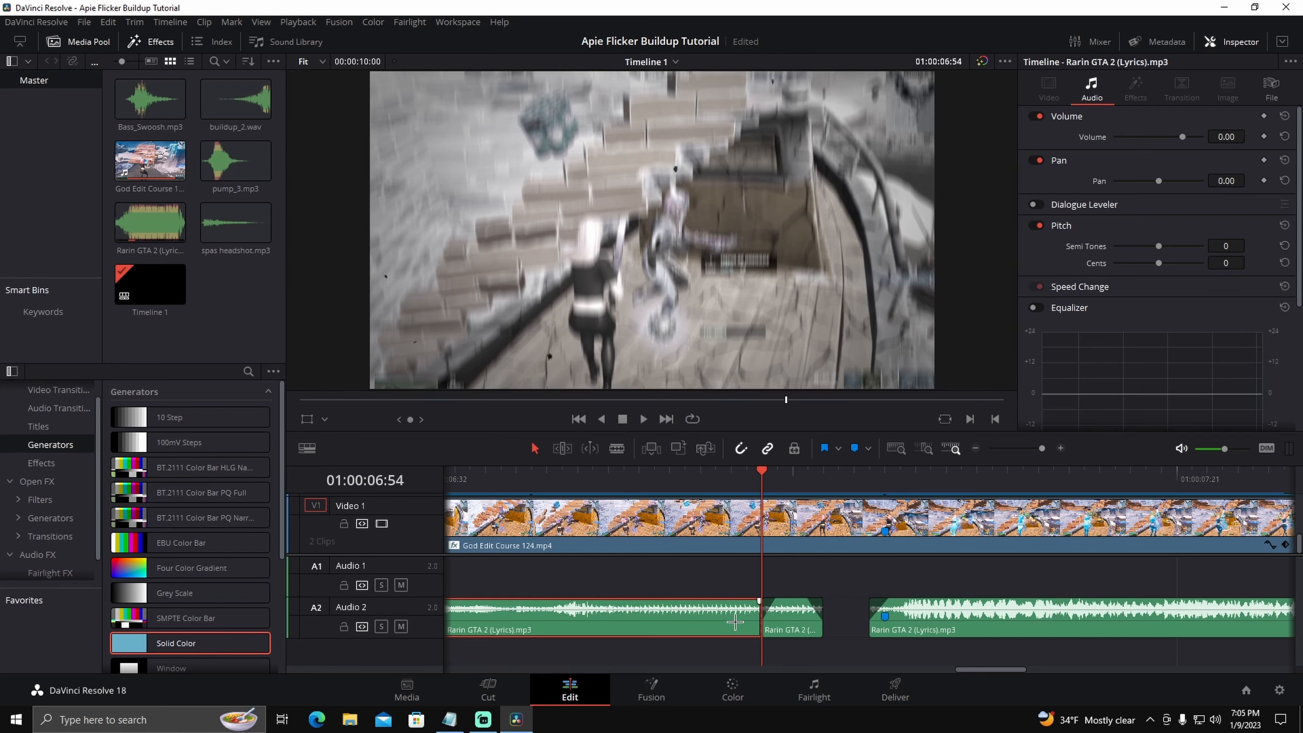
key("Left")
key("Left")
key("Left")
key("Left")
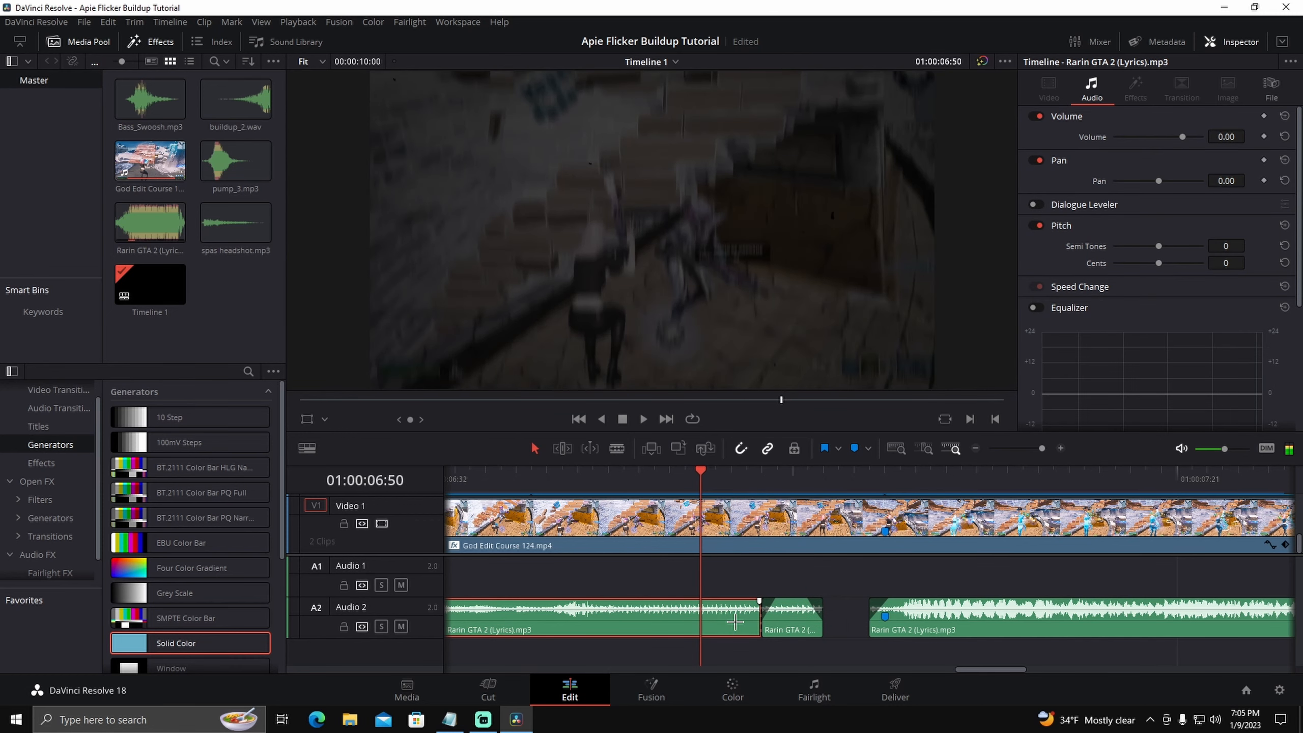
key("ctrl+b")
left_click(734, 622)
key("BackSpace")
Split the song at 01:00:06:46 and add short fades to both ends of the piece ending at 01:00:06:50.
left_click(673, 624)
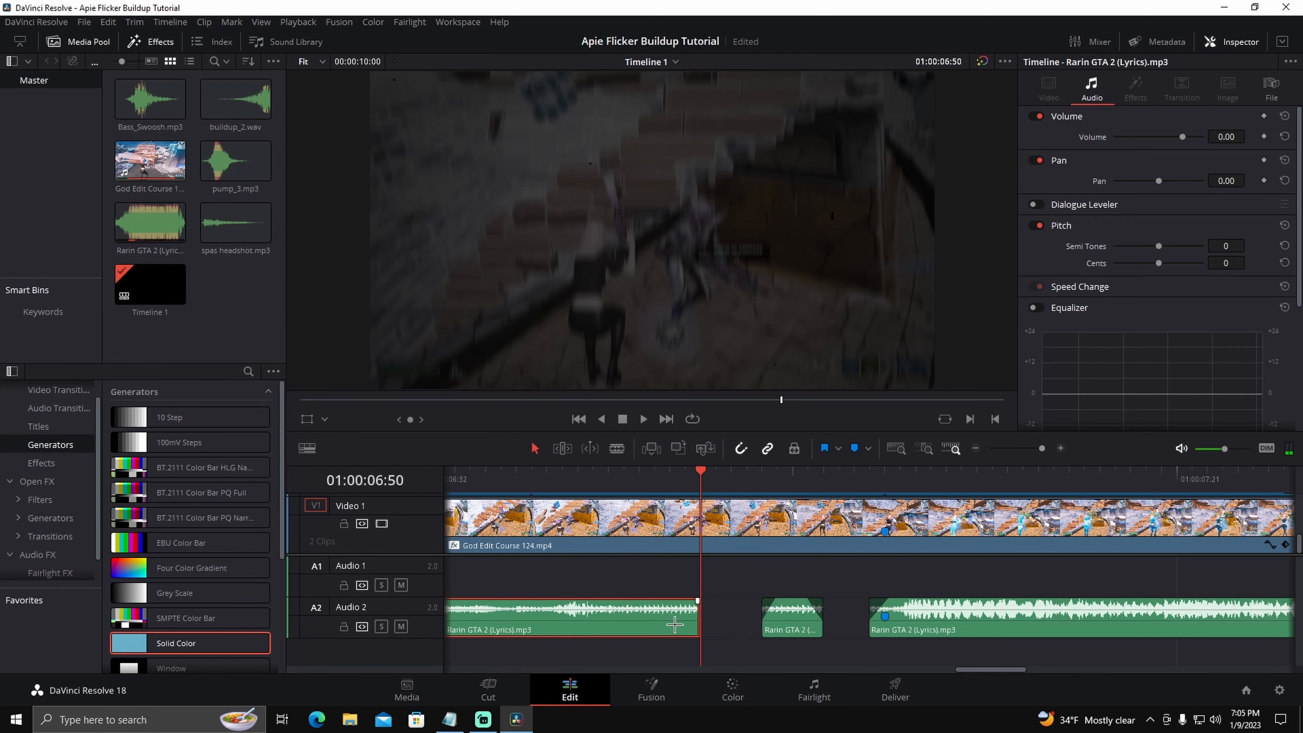
key("Left")
key("Left")
key("Left")
key("Left")
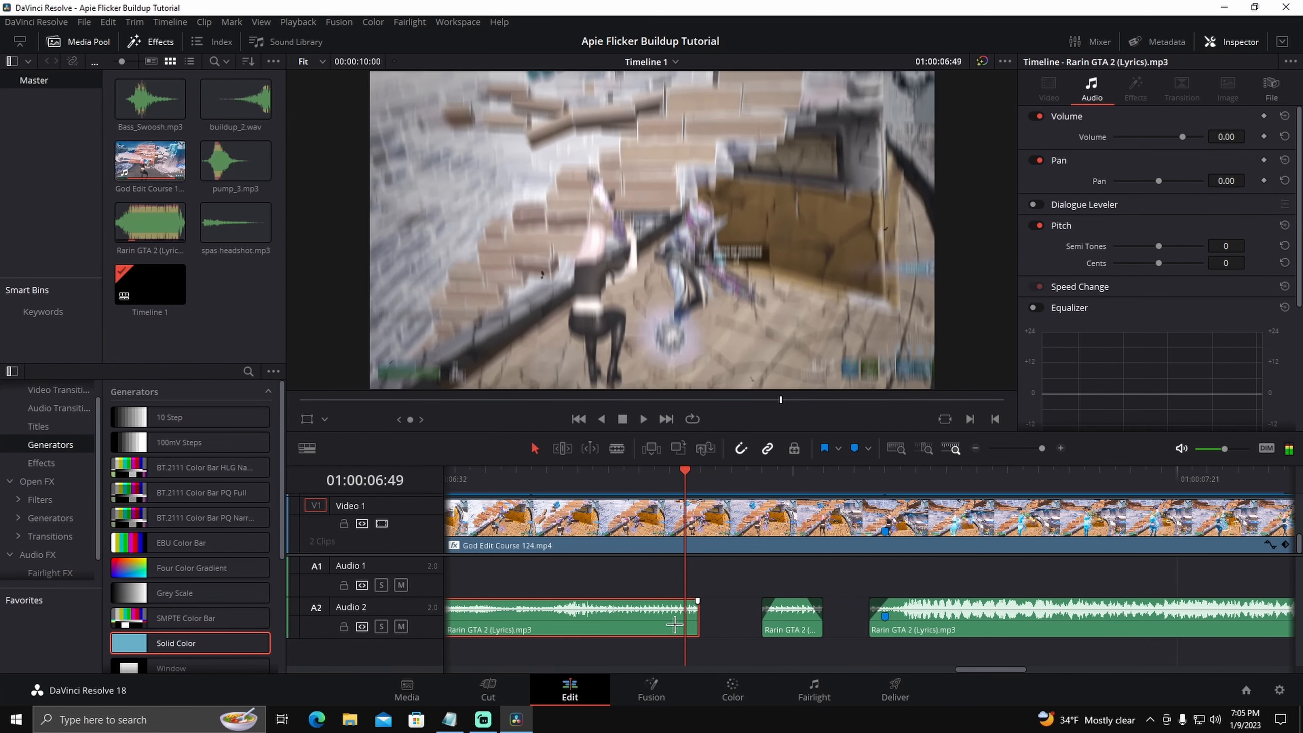
key("ctrl+b")
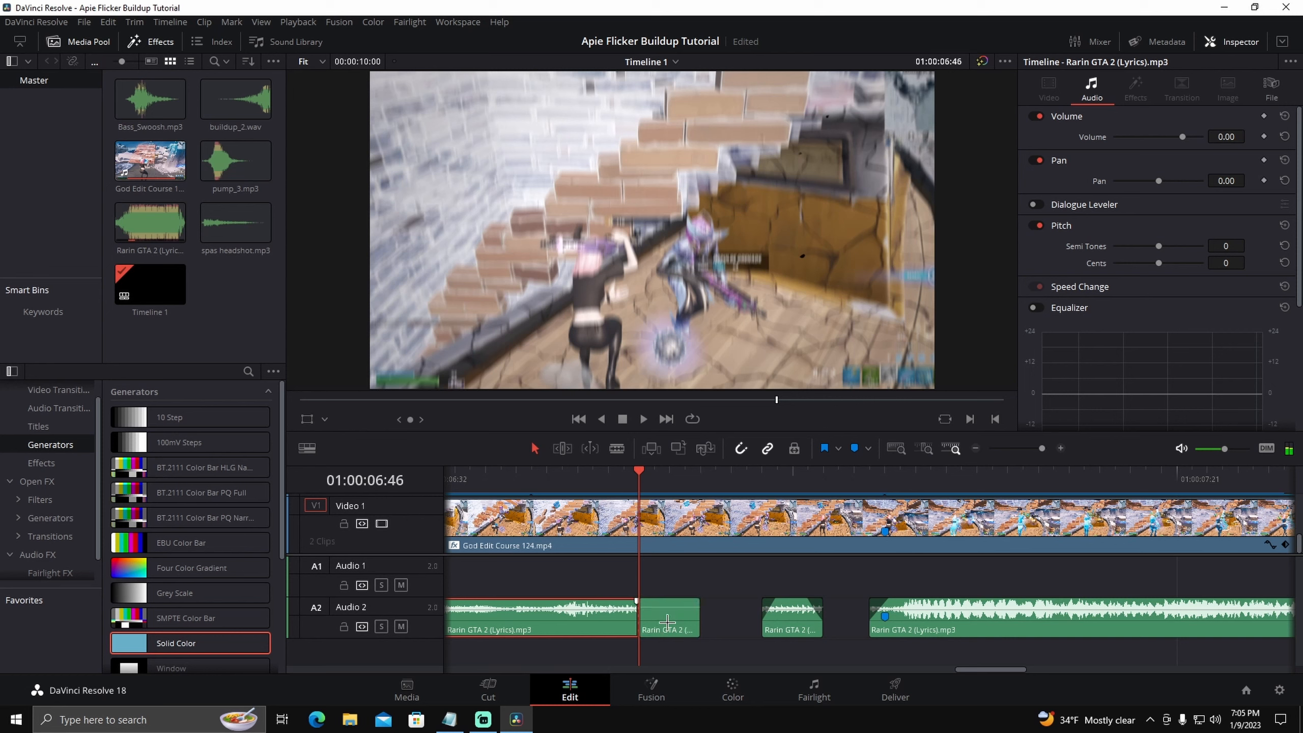
left_click_drag(641, 601, 683, 601)
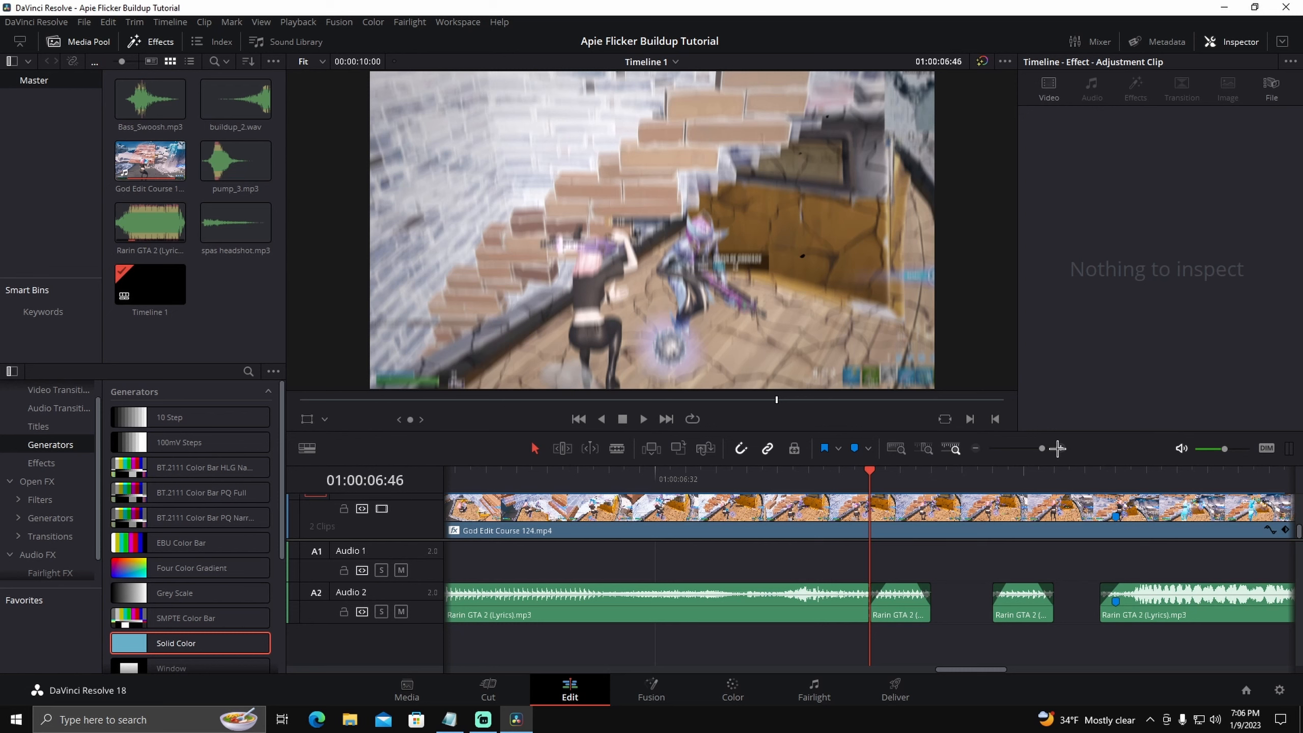
Split the song at 01:00:06:42 and delete the piece between 01:00:06:42 and 01:00:06:46.
key("Left")
key("Left")
key("Left")
key("Left")
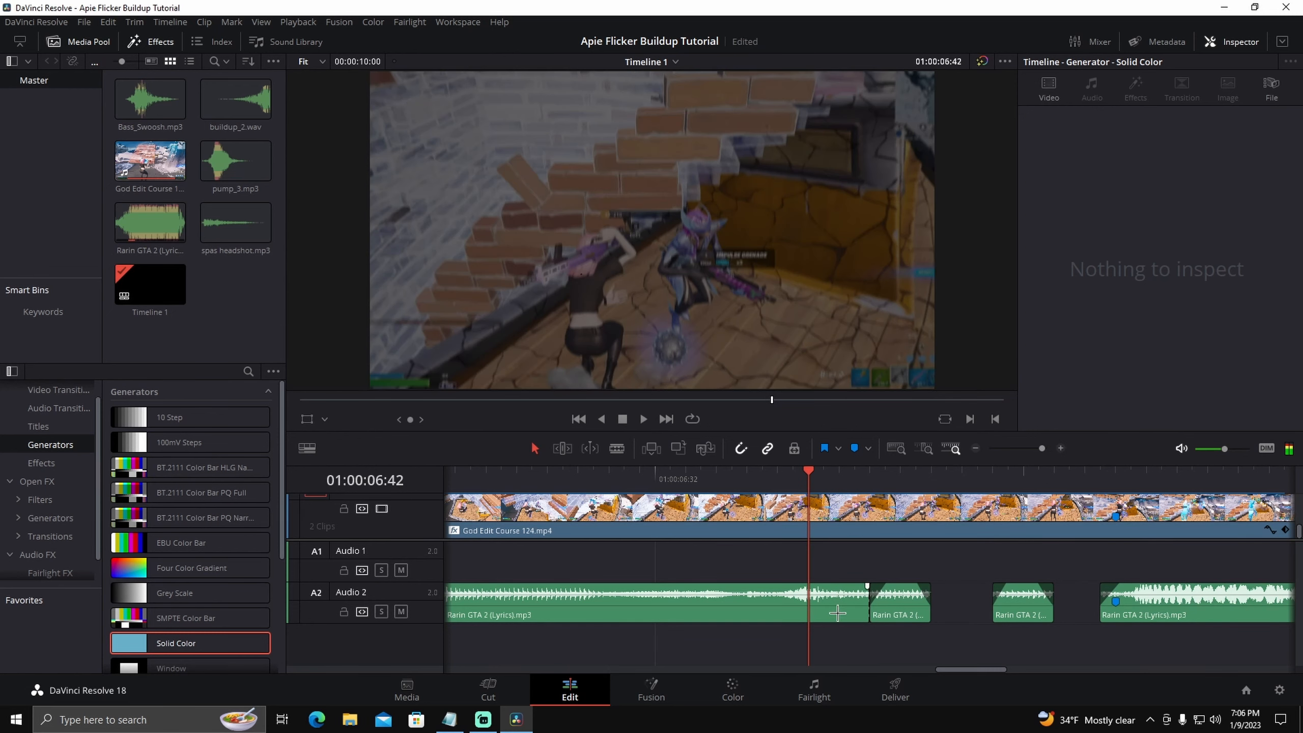
left_click(808, 609)
key("ctrl+b")
left_click(834, 610)
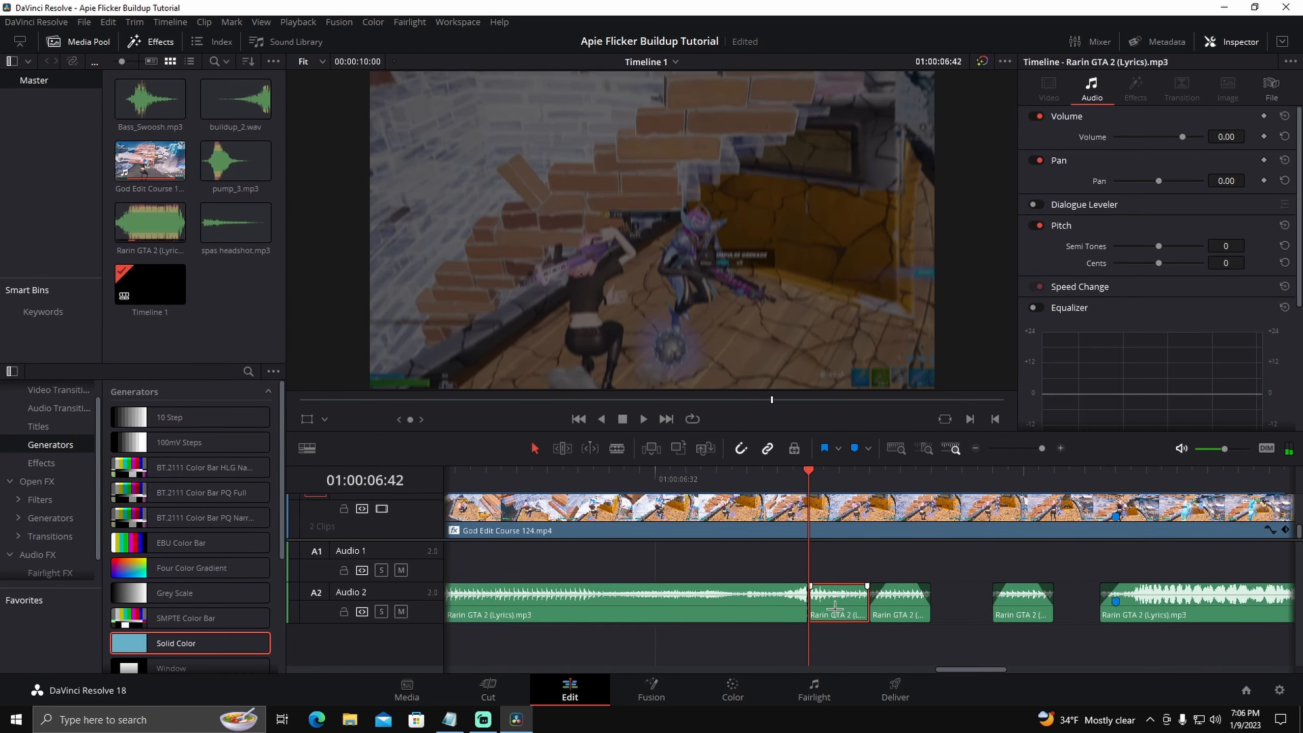
key("Delete")
Split the song at 01:00:06:32 and give the piece ending at 01:00:06:42 a curved fade-in over its full length.
left_click(776, 608)
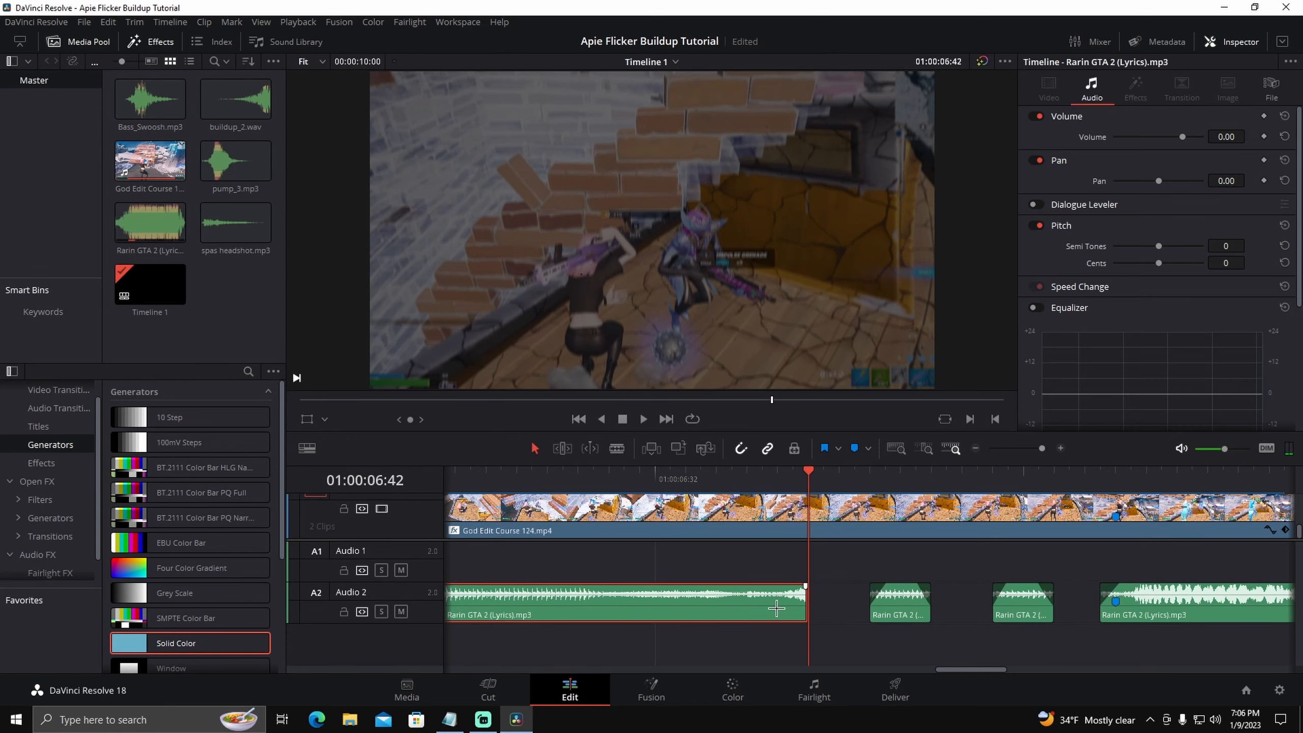
key("Left")
key("Left")
key("Left")
key("Left")
key("Left")
key("Left")
key("Left")
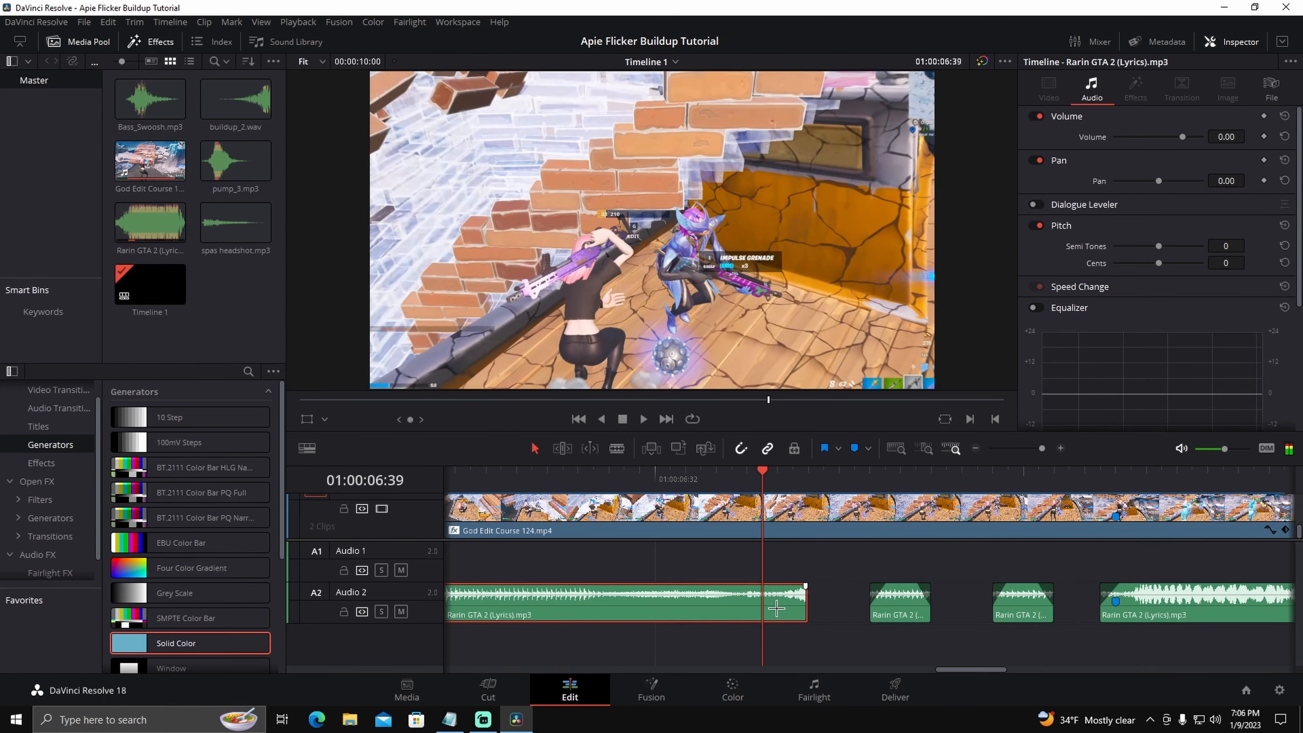
key("Left")
key("Left")
key("Left")
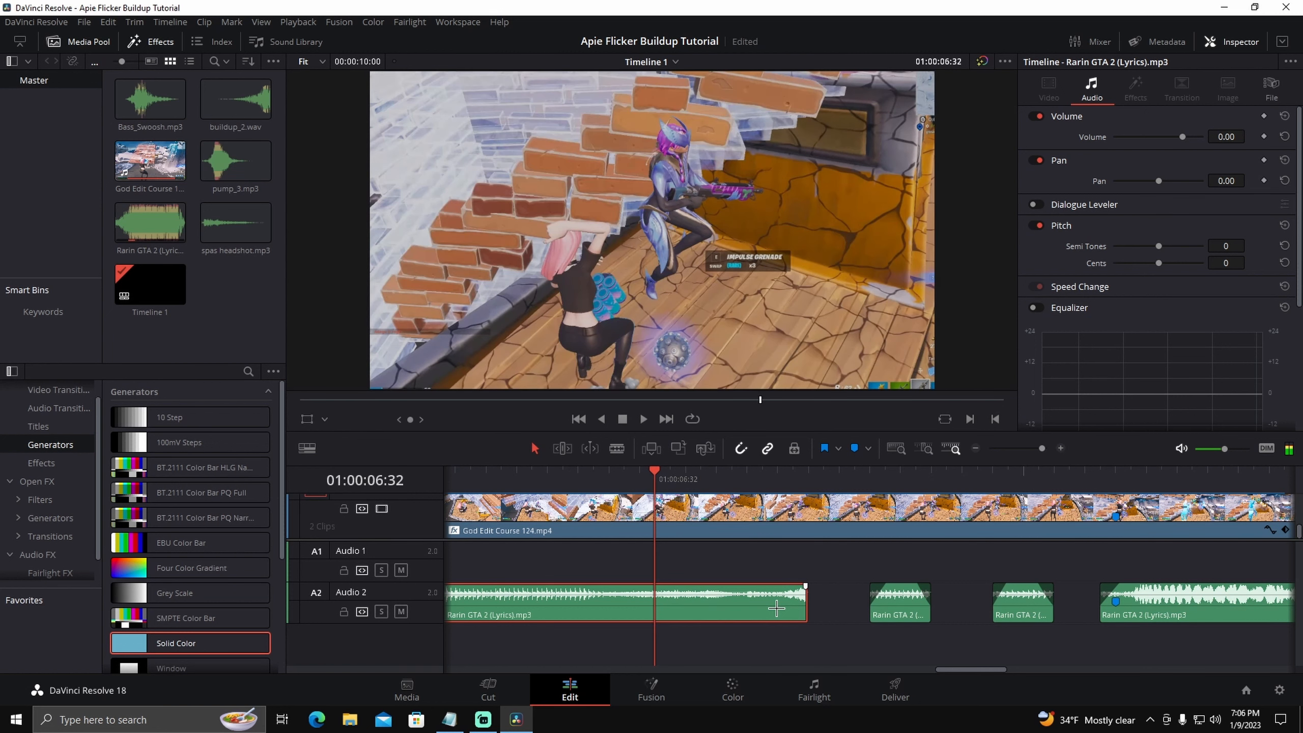
key("ctrl+b")
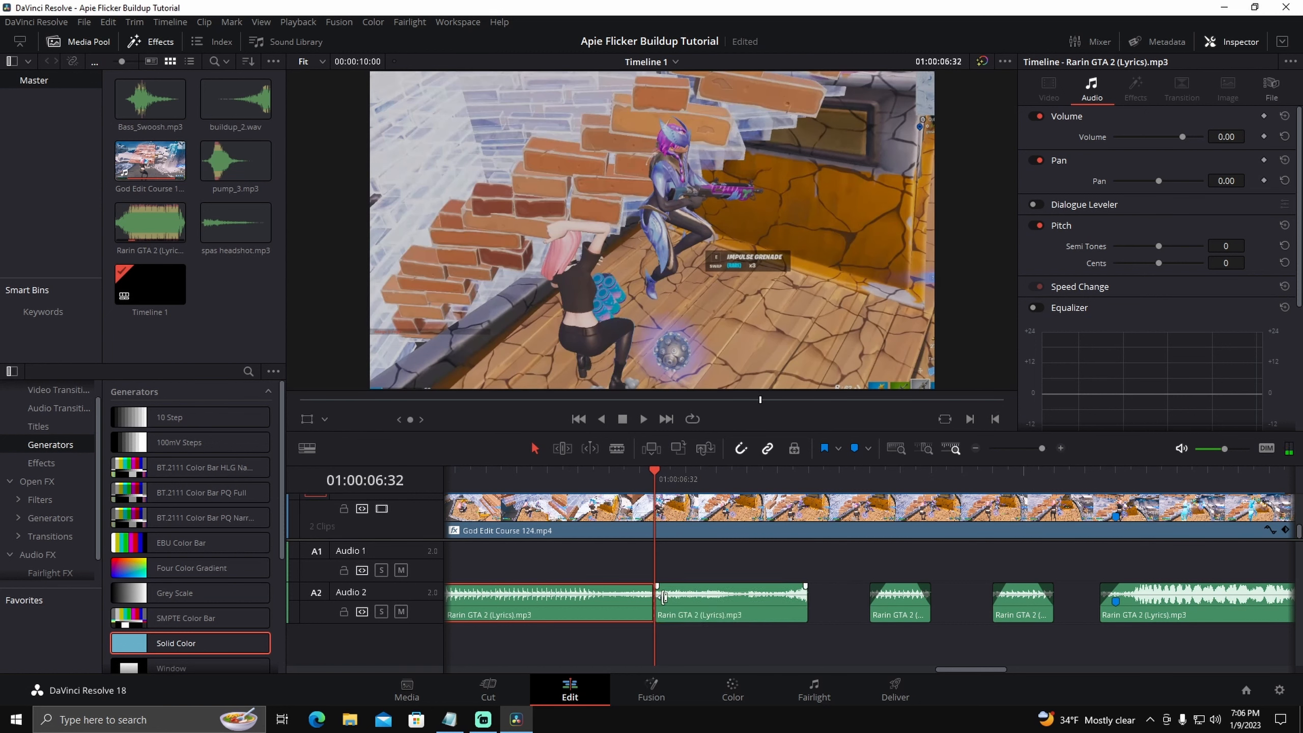
left_click_drag(657, 586, 817, 588)
left_click_drag(726, 594, 729, 596)
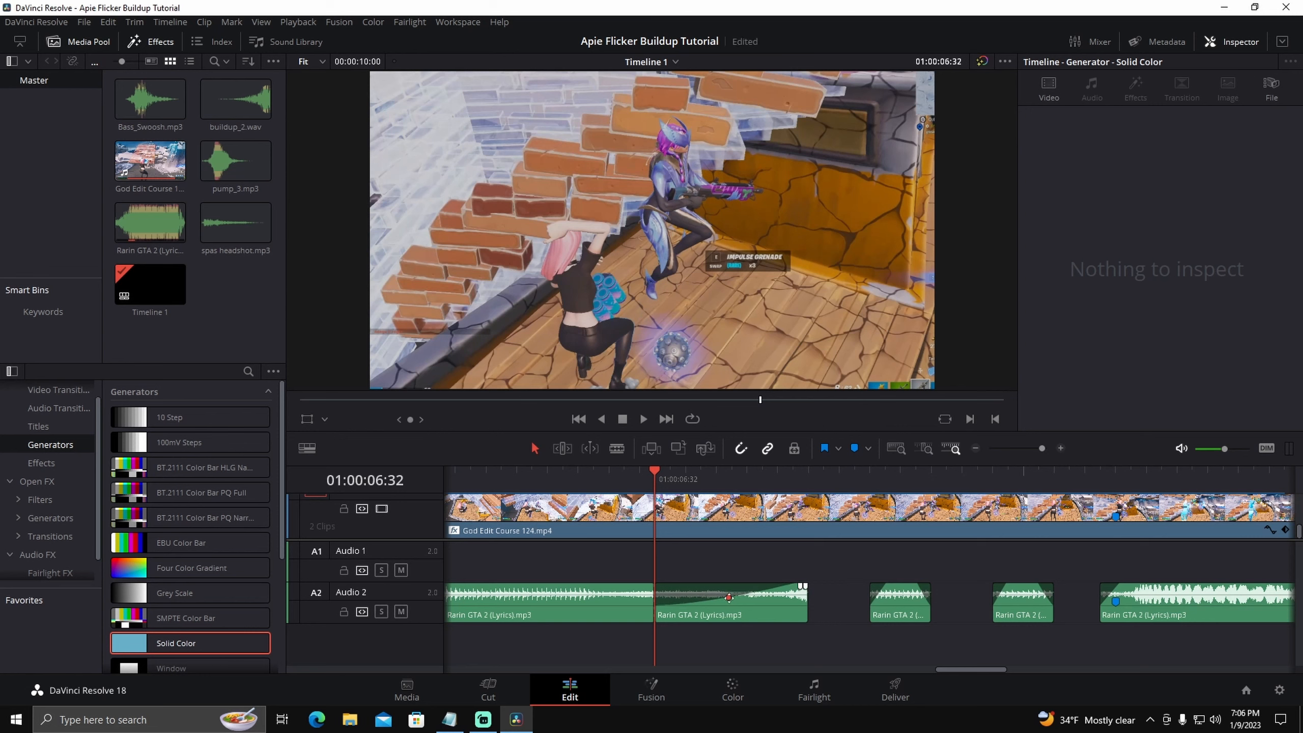
Remove the section of the song on Audio 2 between 01:00:06:15 and 01:00:06:32.
scroll(729, 598, "down", 3)
mouse_move(830, 540)
left_mouse_down()
mouse_move(833, 600)
mouse_move(823, 555)
left_mouse_up()
left_click(837, 476)
left_click(1060, 448)
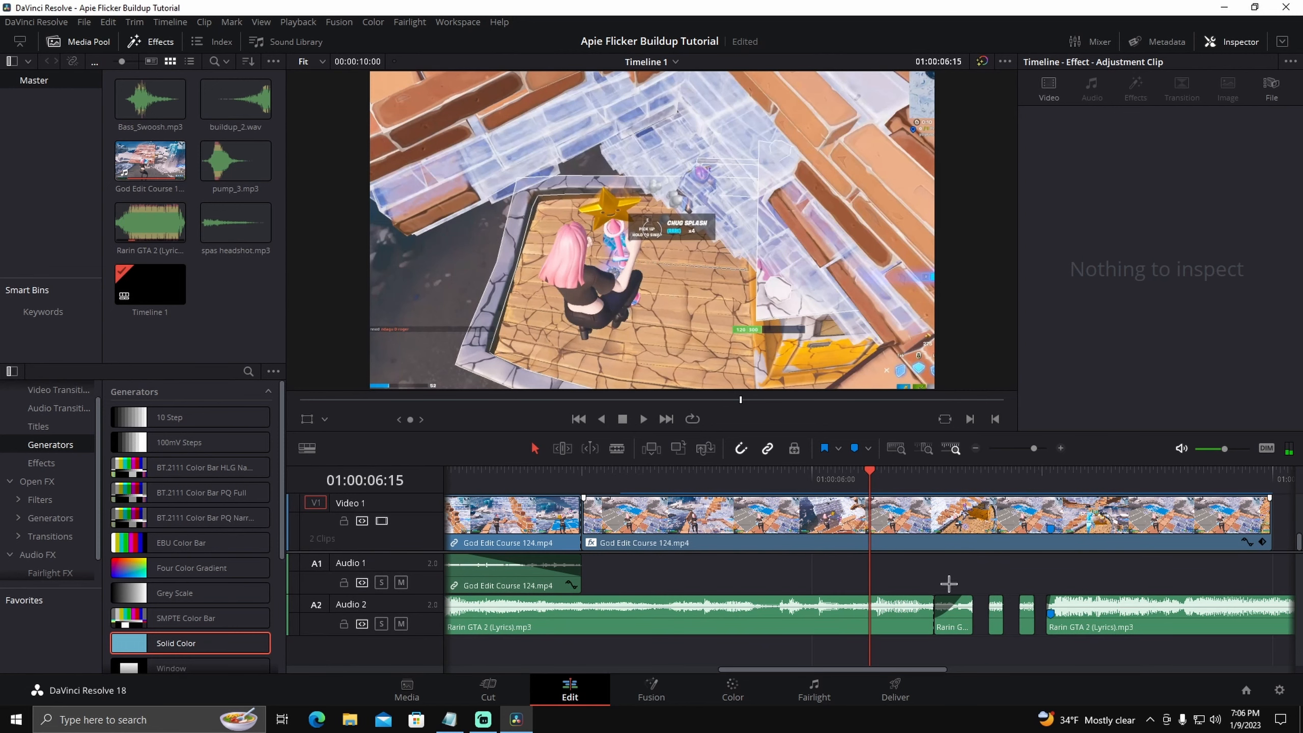
left_click(872, 619)
key("BackSpace")
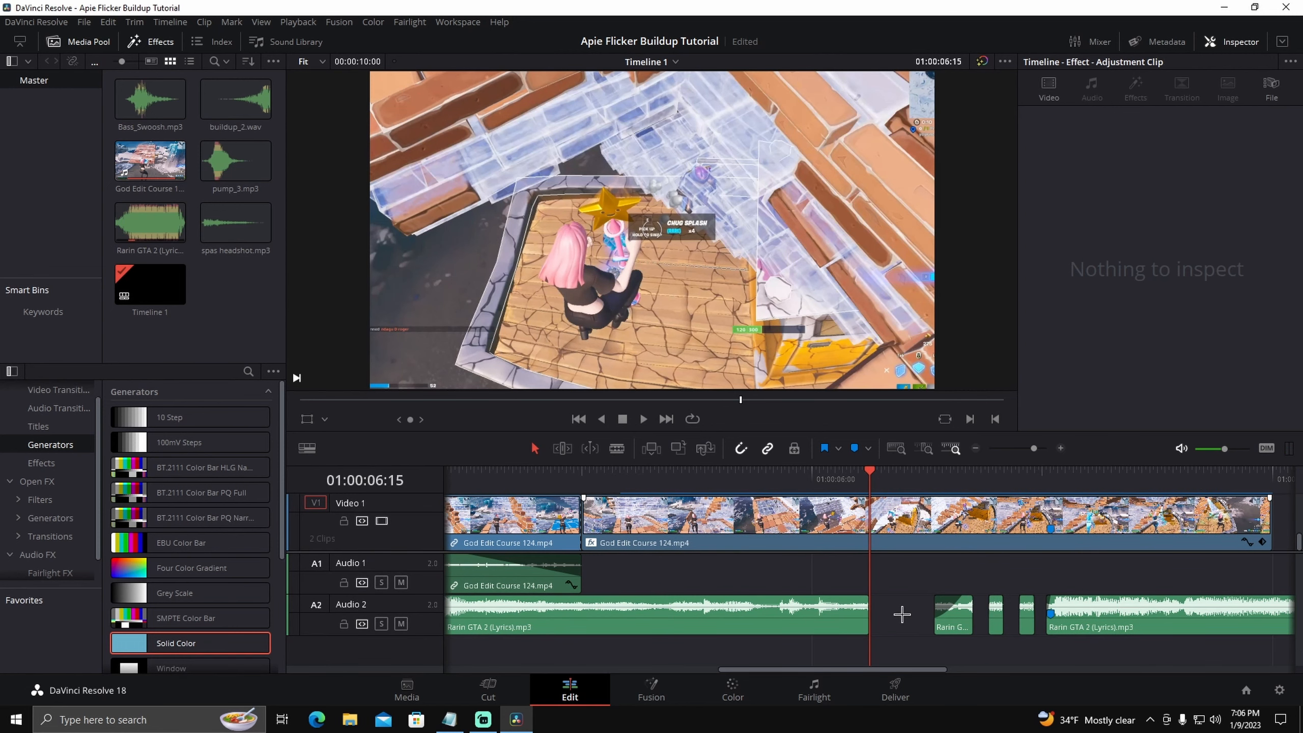
Add a curved fade-out of about one second to the song part ending at 01:00:06:15, and select that part.
left_click_drag(866, 598, 649, 599)
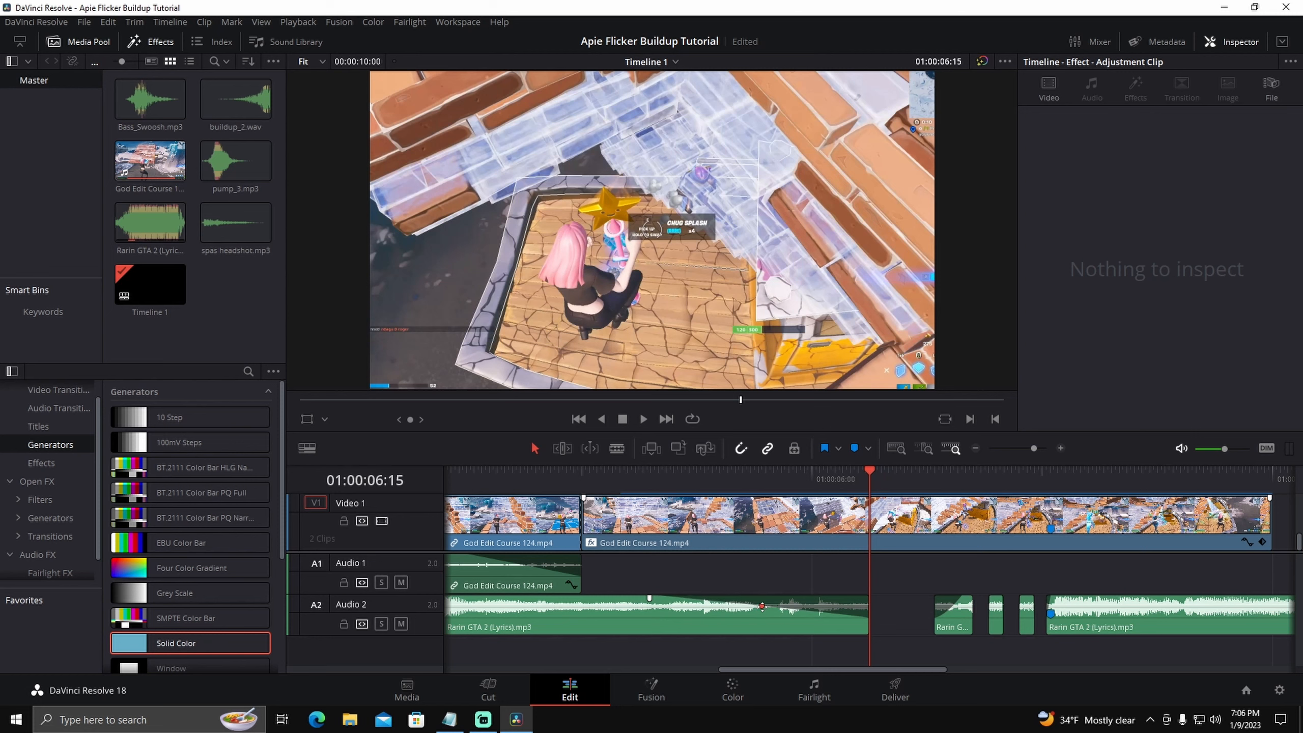
left_click_drag(763, 607, 764, 606)
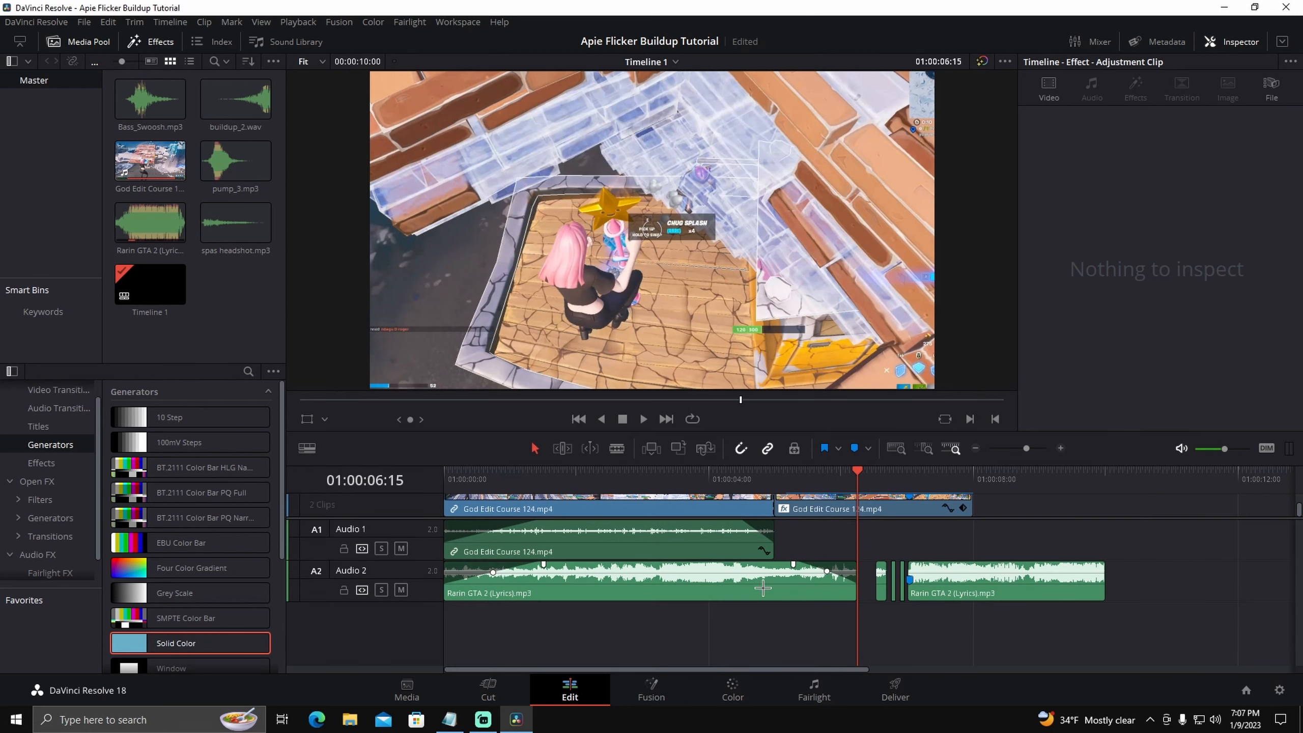
left_click(763, 588)
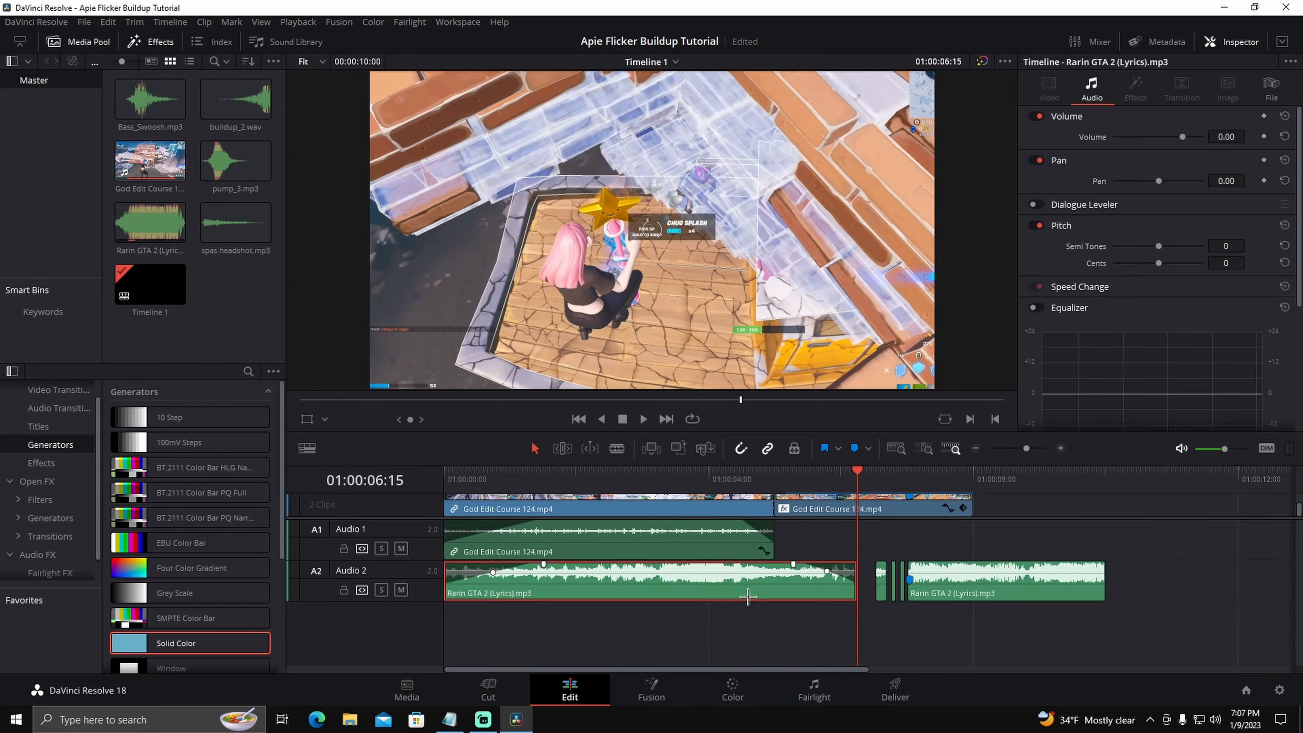
Duplicate the song part ending at 01:00:06:15 onto a new Audio 3 track directly beneath it.
left_click_drag(753, 598, 754, 627)
left_click(899, 627)
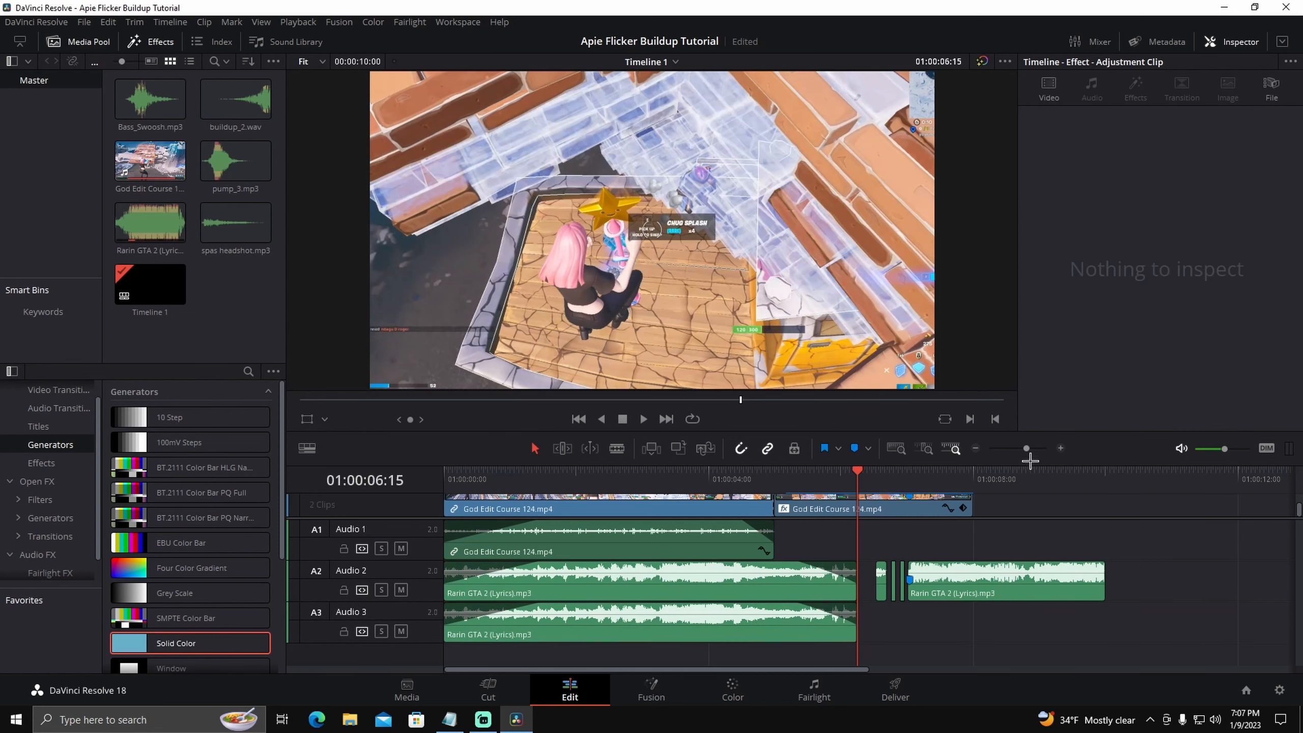
Split the song copy on Audio 3 at 01:00:05:18 and delete the part before the cut.
left_click(1061, 449)
left_click(1061, 449)
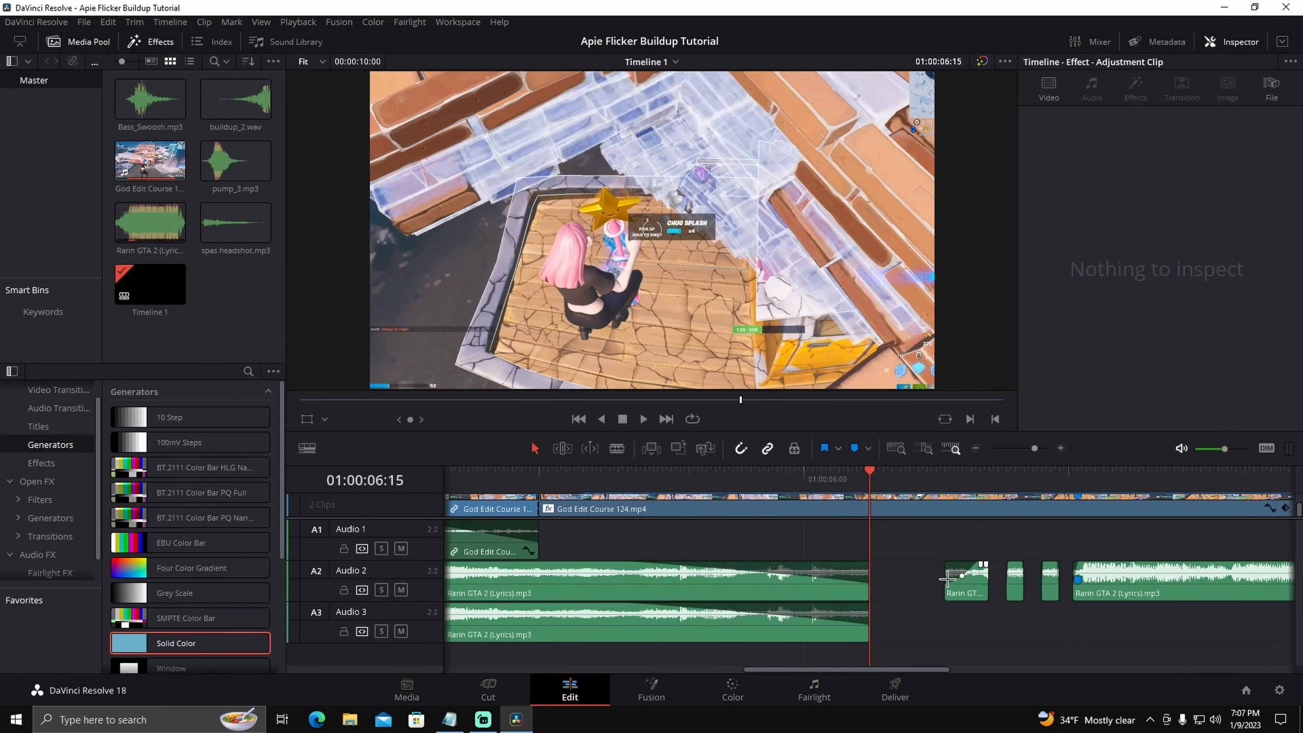
left_click(830, 632)
key("Left")
key("Left")
key("Left")
key("Left")
key("Left")
key("Left")
key("Left")
key("Left")
key("Left")
key("Left")
key("Left")
key("Left")
key("Left")
key("Left")
key("Left")
key("Left")
key("Left")
key("Left")
key("Left")
key("Left")
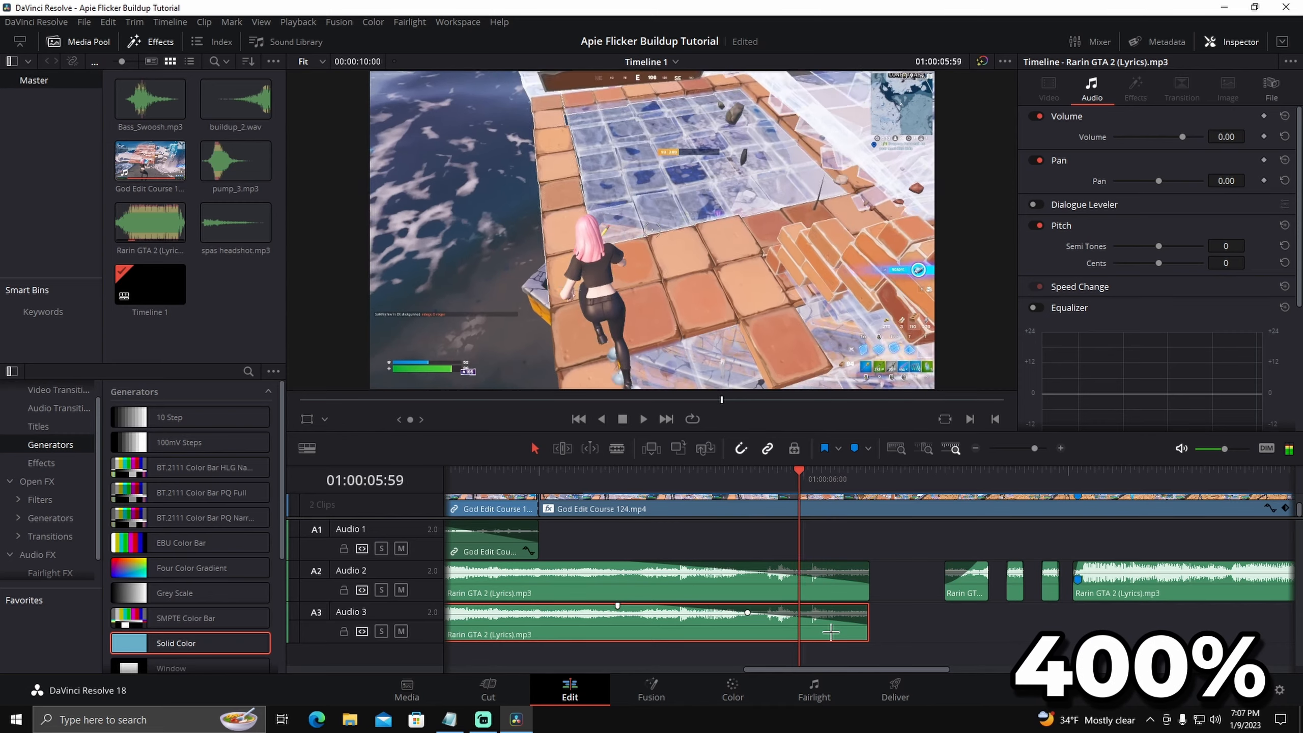
key("Left")
key("Left")
key("Left")
key("Left")
key("Left")
key("Left")
key("Left")
key("Left")
key("Left")
key("Left")
key("Left")
key("Left")
key("Left")
key("Left")
key("Left")
key("Left")
key("Left")
key("Left")
key("Left")
key("Left")
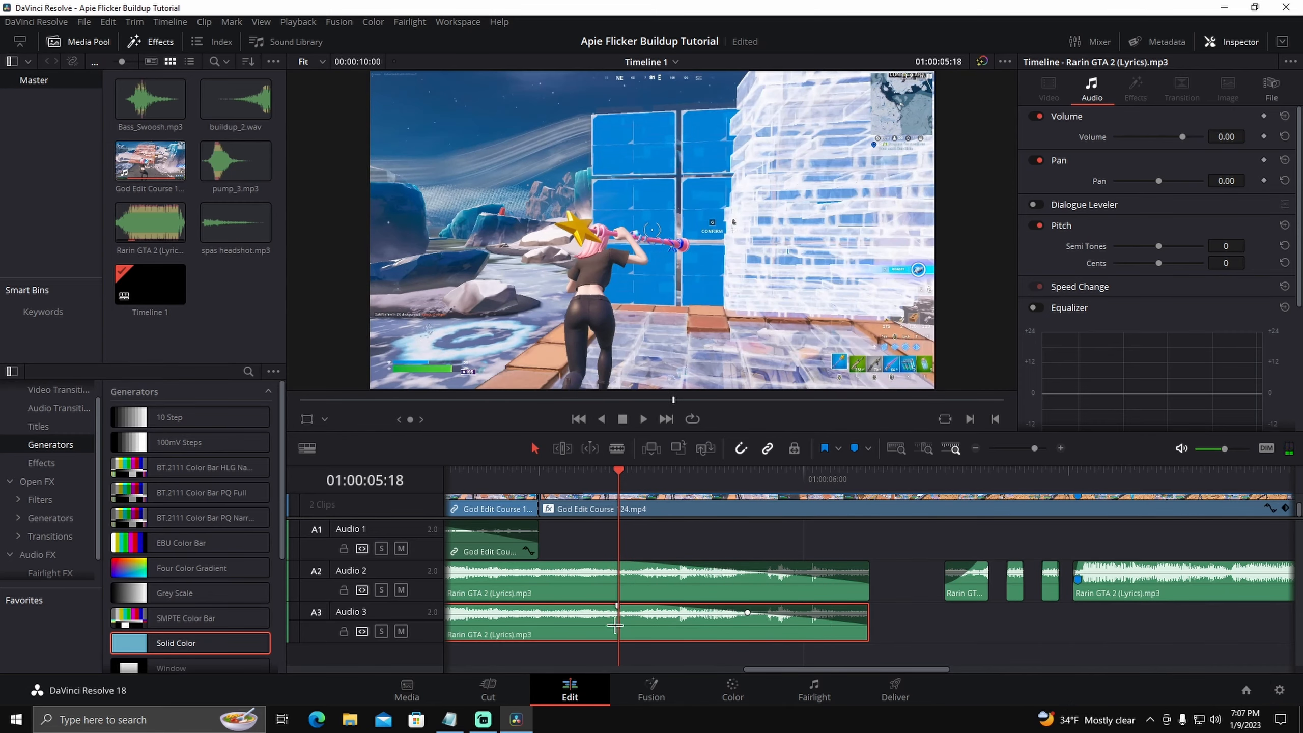
key("ctrl+b")
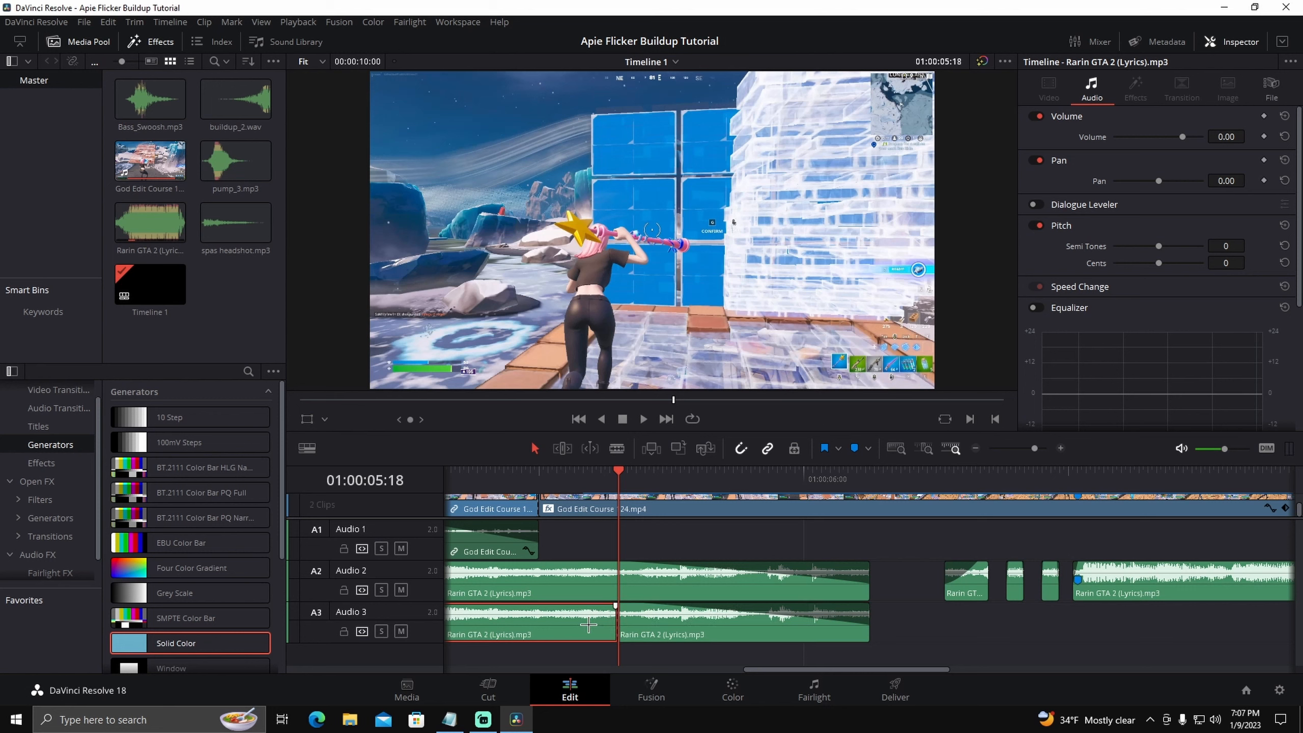
key("BackSpace")
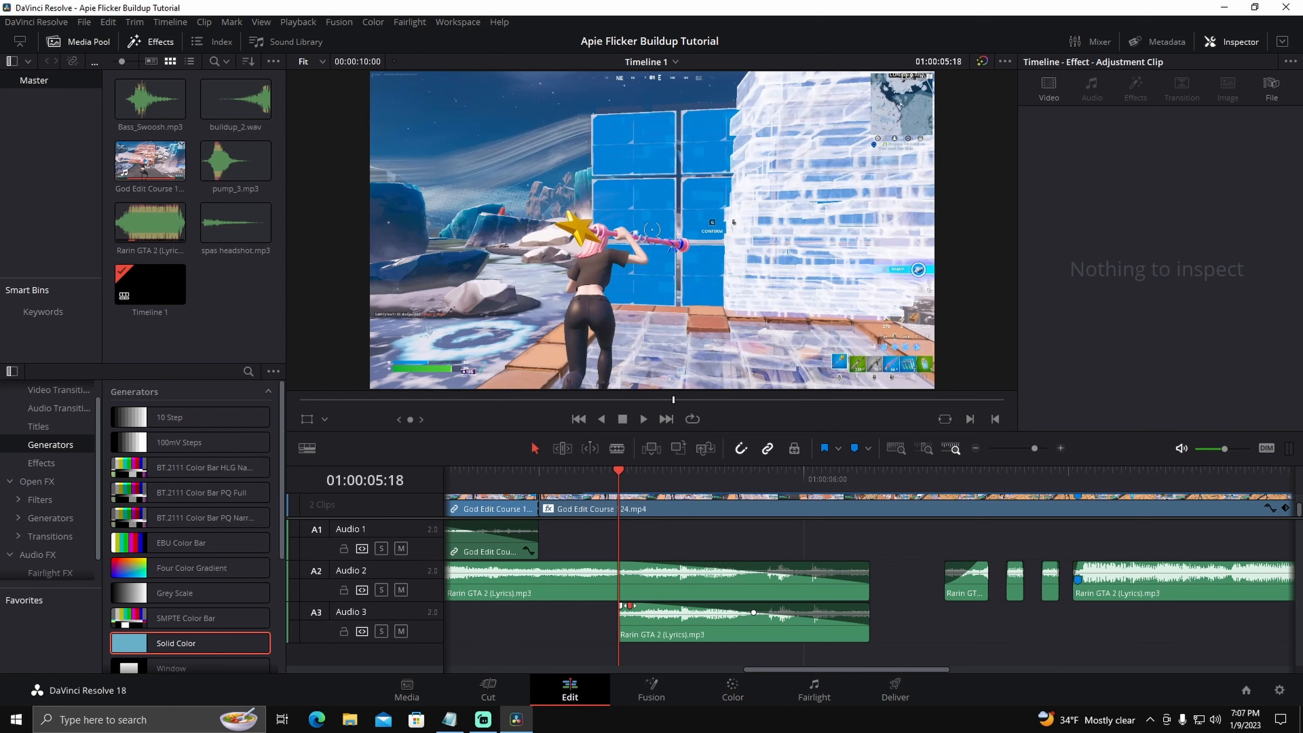
Remove the fade-out from the Audio 3 song copy and give it a curved fade-in over its full length.
left_click_drag(753, 613, 955, 612)
left_click_drag(619, 606, 933, 611)
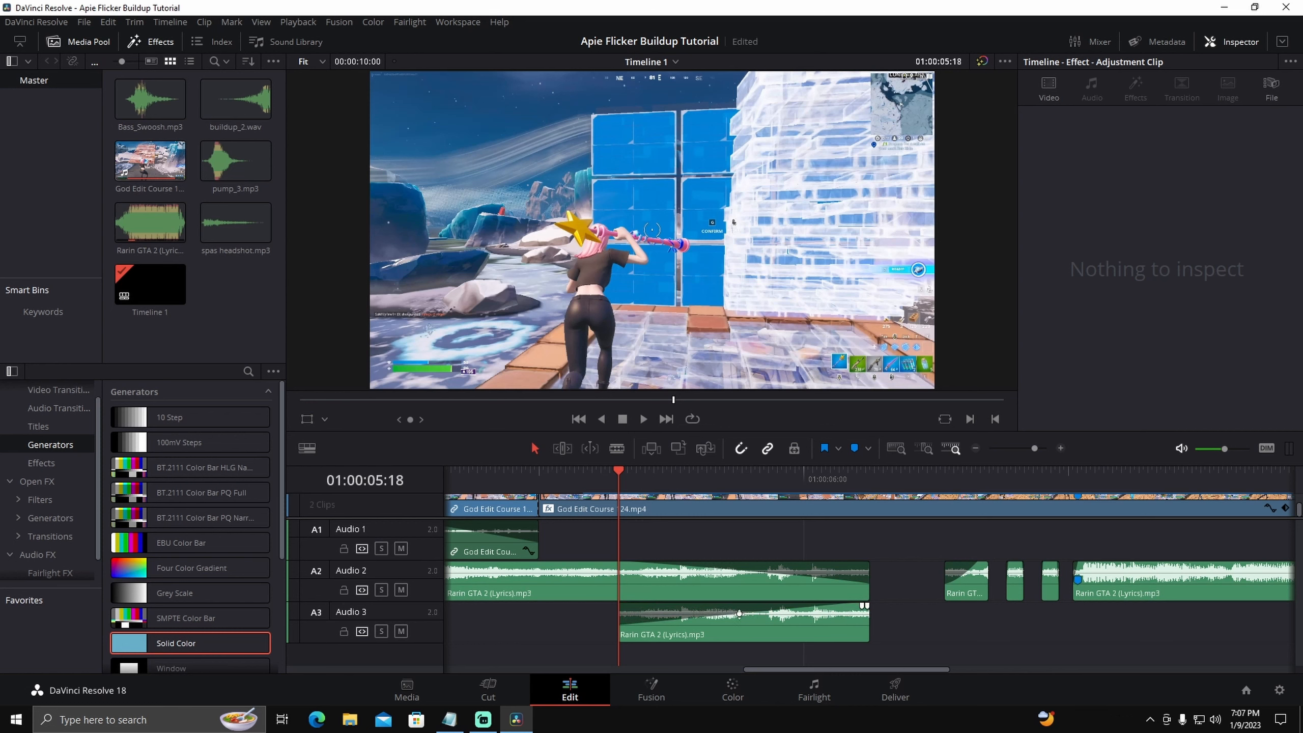
left_click_drag(740, 614, 740, 612)
Find the Echo effect in Fairlight FX and apply it to the song copy on Audio 3.
left_click(37, 554)
left_click(248, 370)
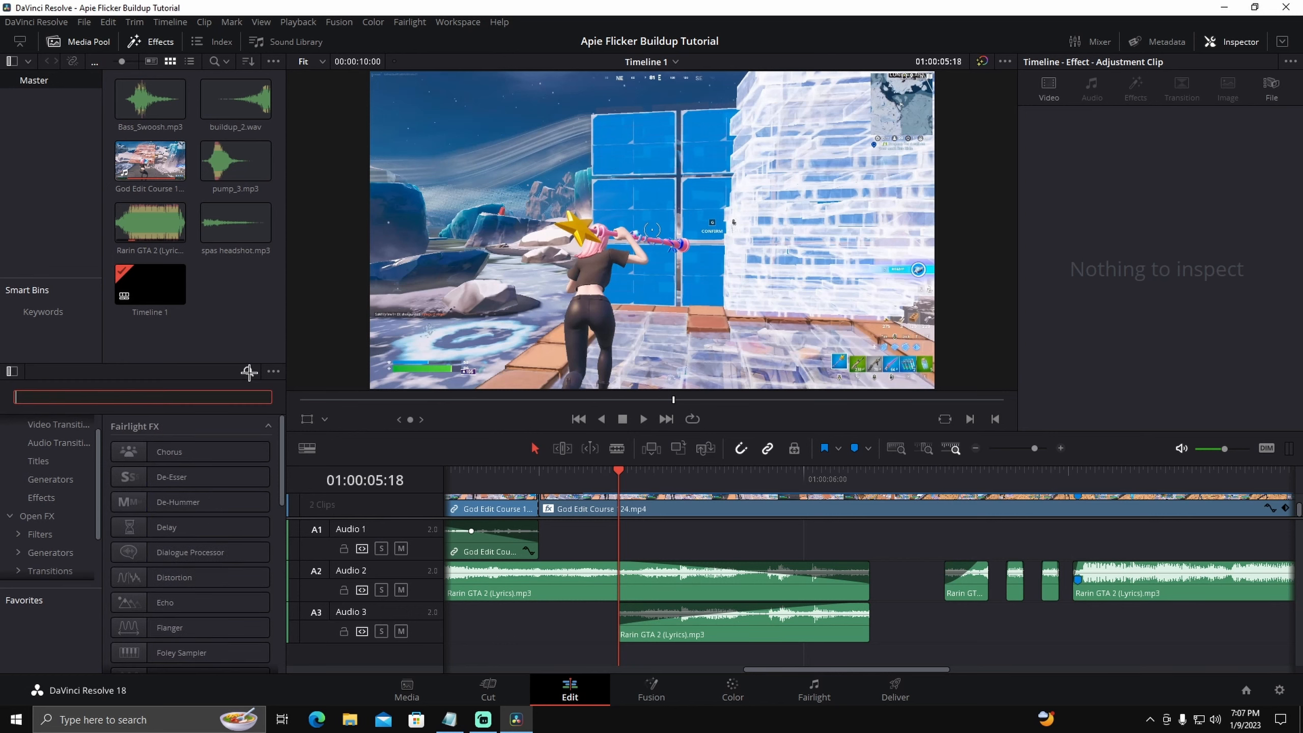
type("ec")
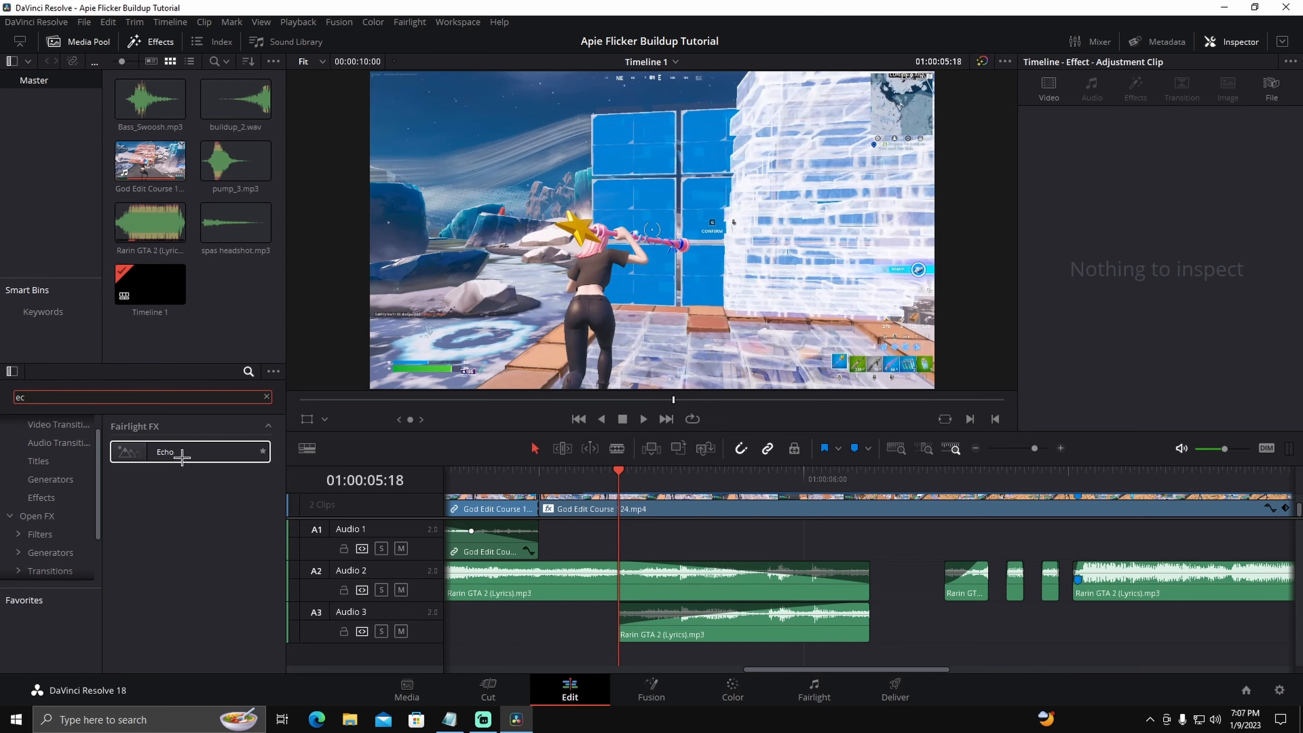
left_click_drag(182, 456, 762, 621)
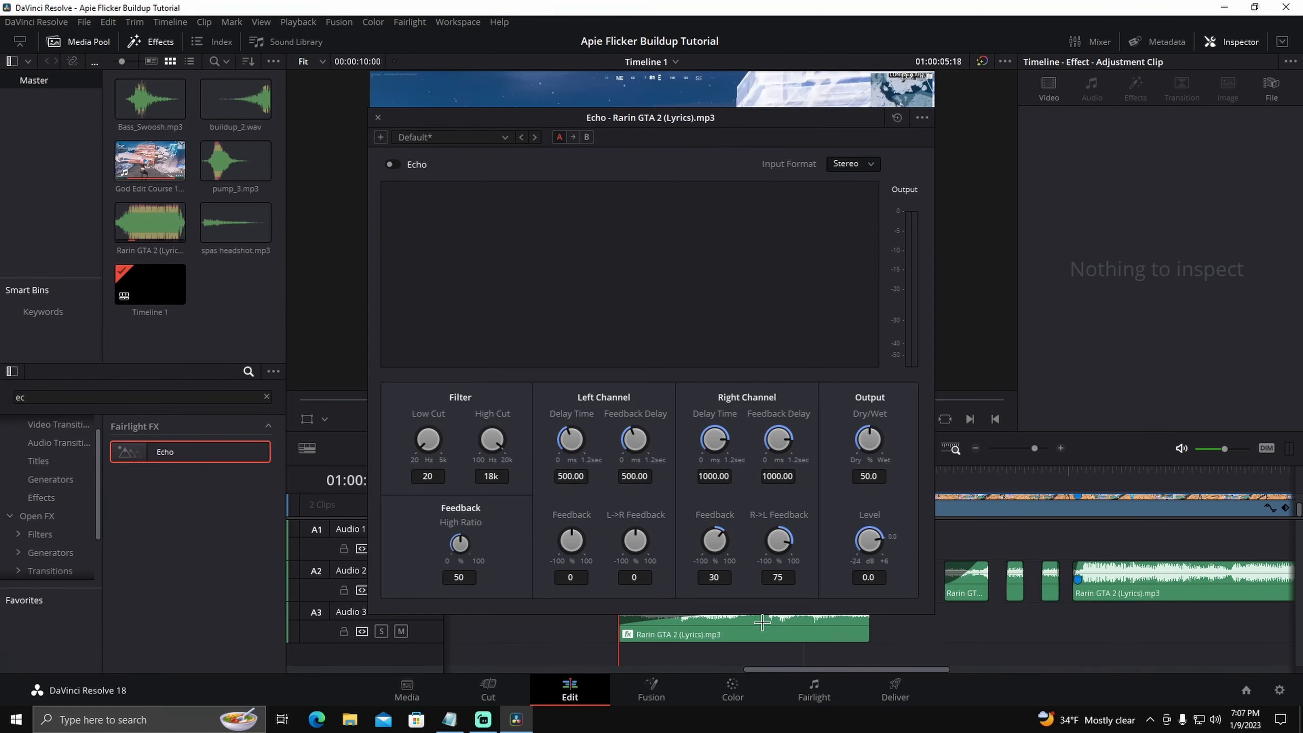
left_click(377, 117)
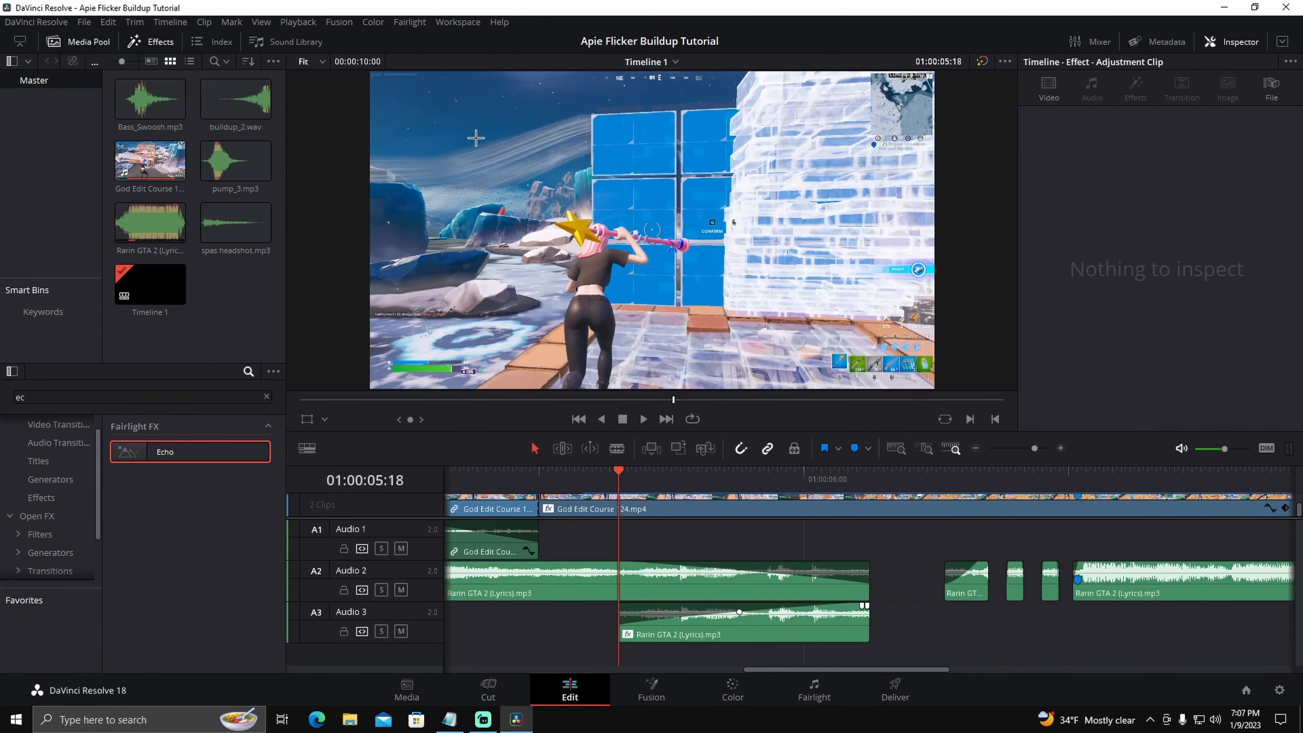
Set the Echo's Dry/Wet to about 25.2 on the Audio 3 song copy and play back the transition.
left_click(770, 624)
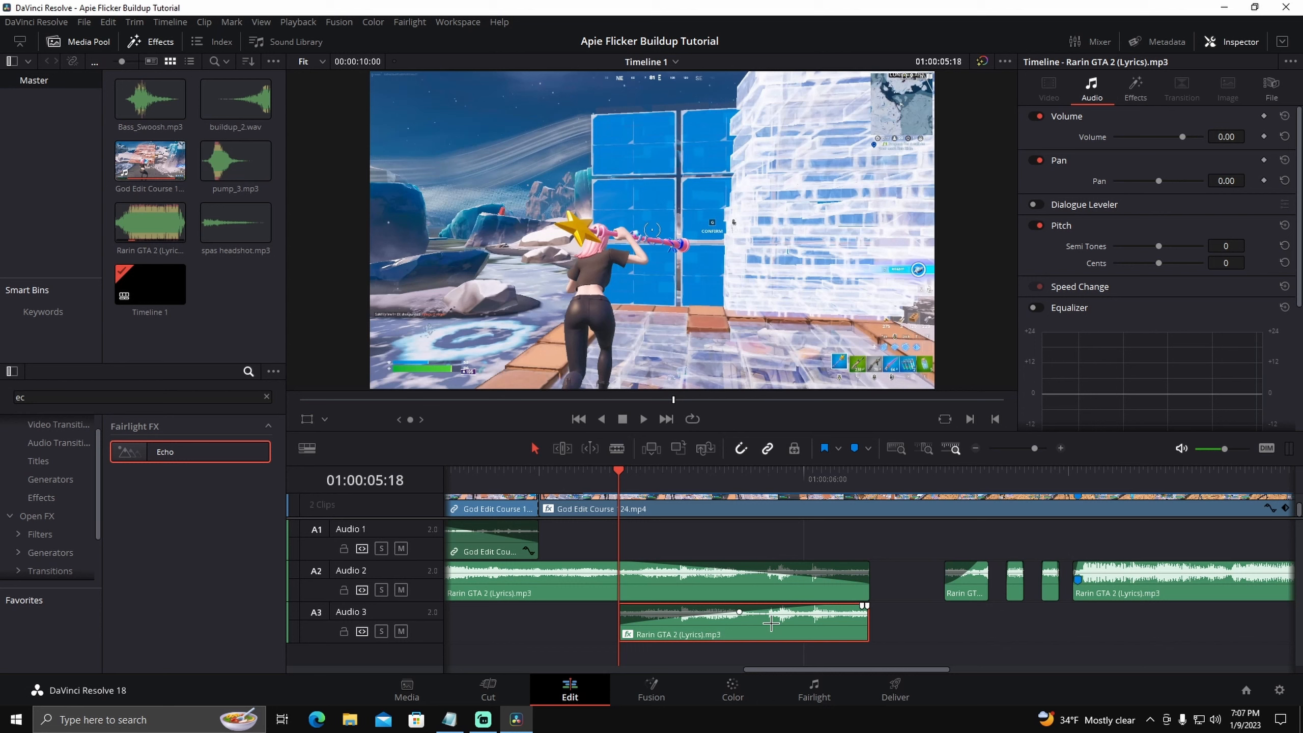
left_click(1134, 107)
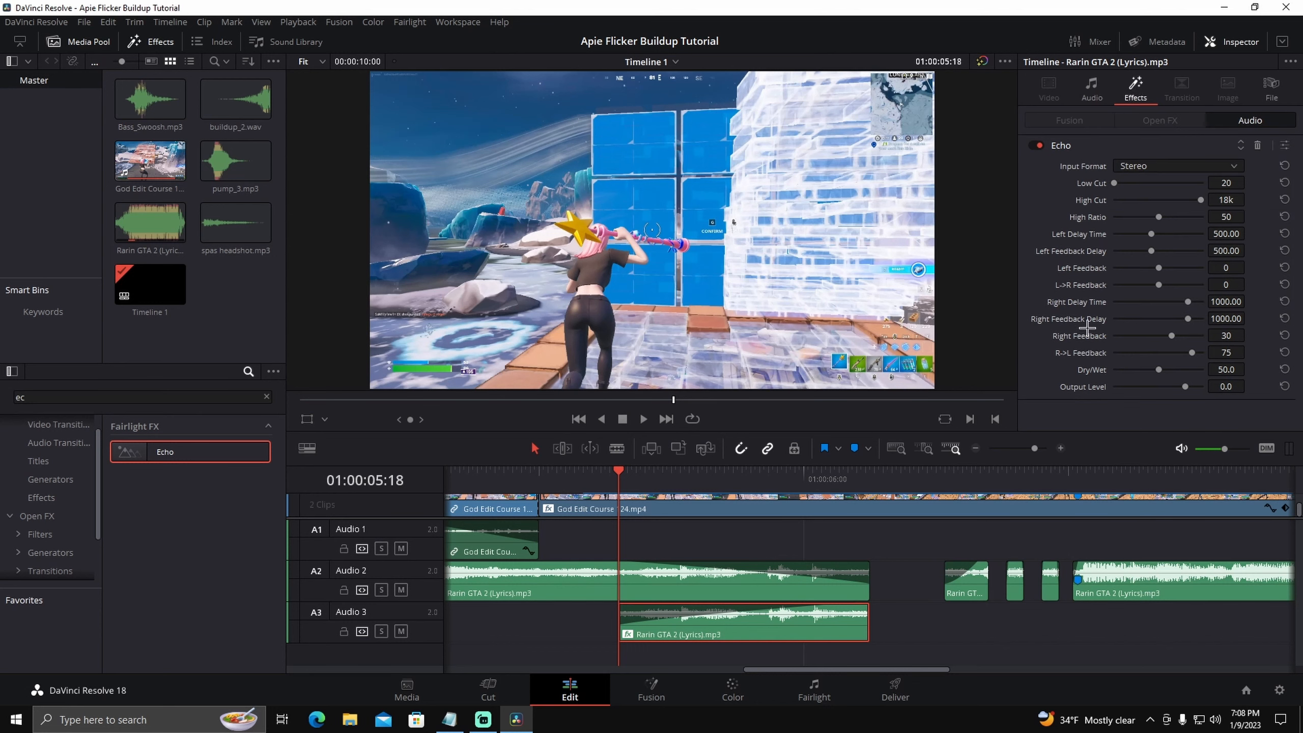
left_click_drag(1152, 369, 1143, 369)
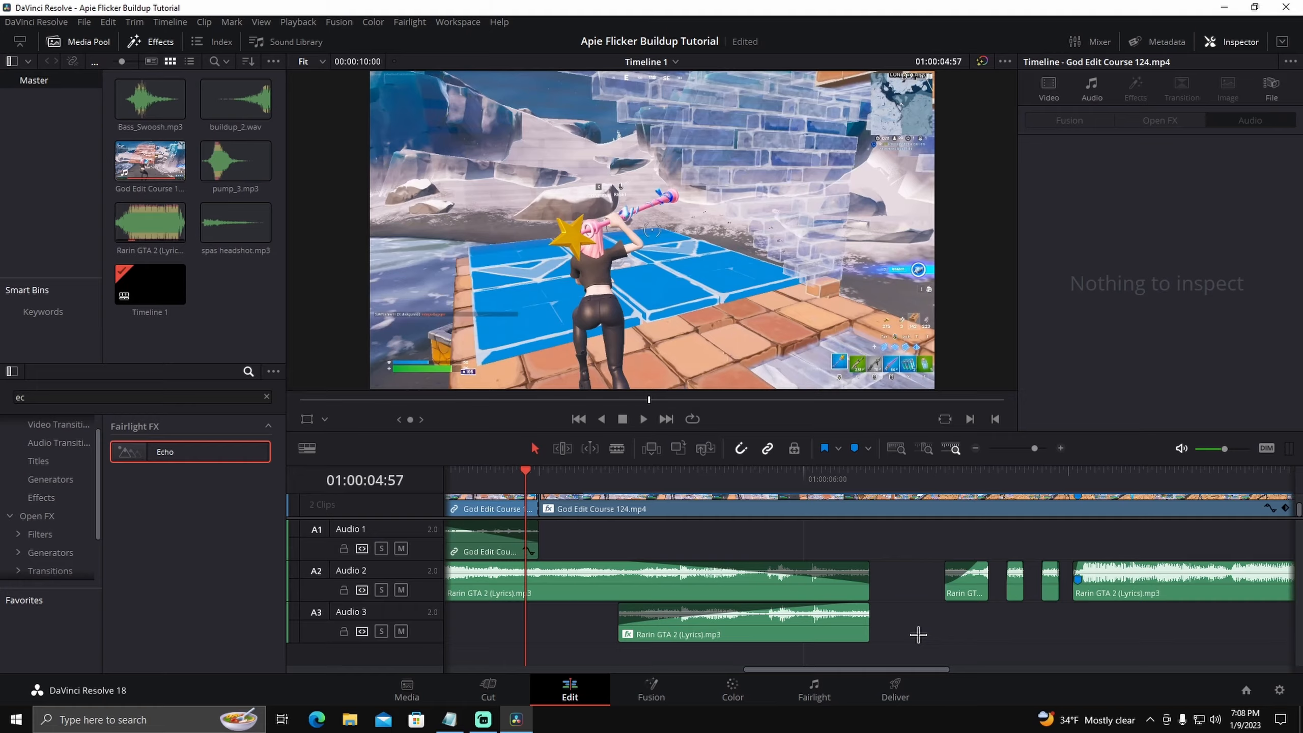
key("space")
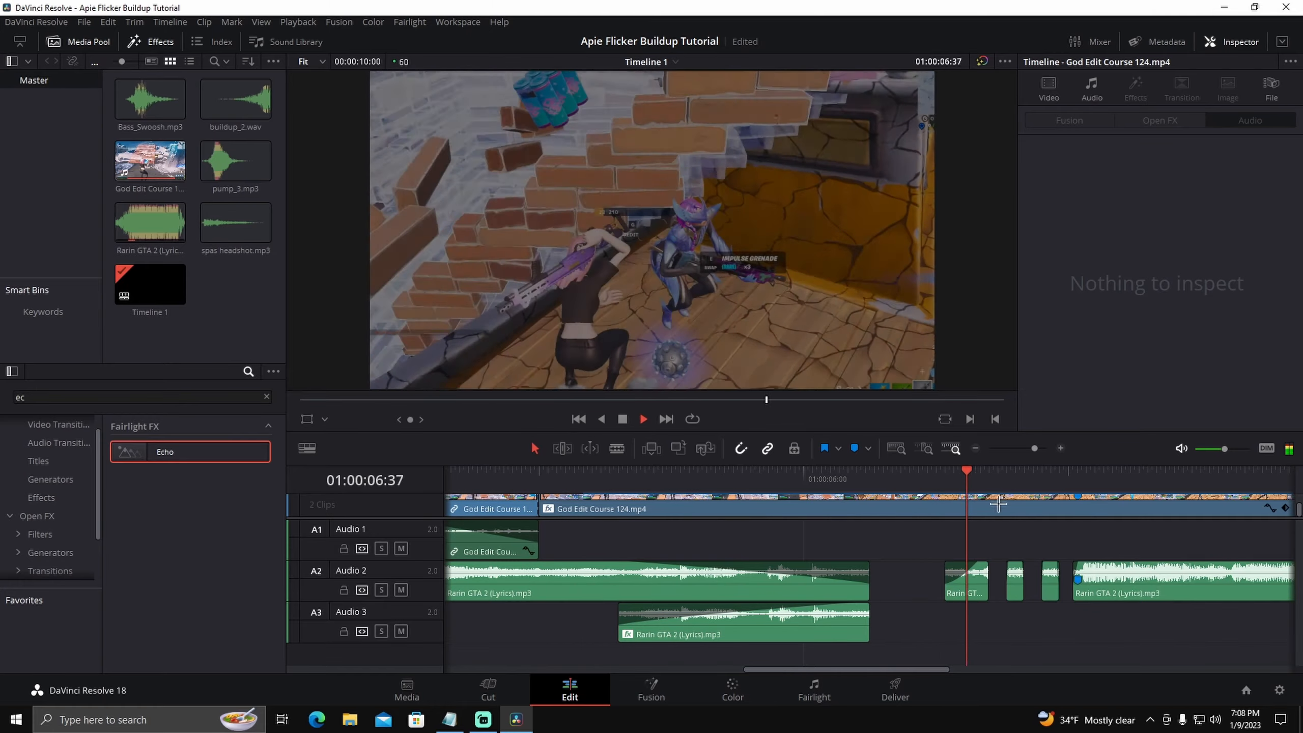
key("space")
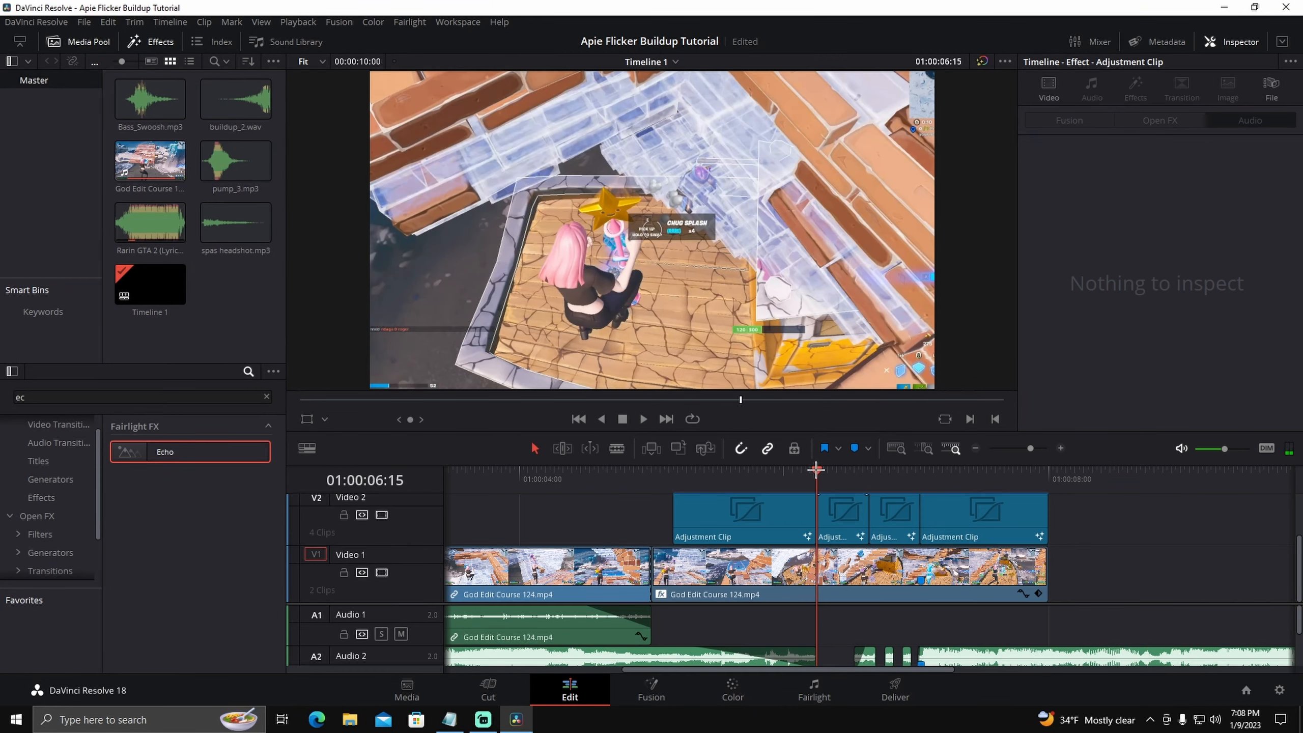
Extend the end of the song copy on Audio 3 to 01:00:06:39.
left_click_drag(816, 470, 869, 469)
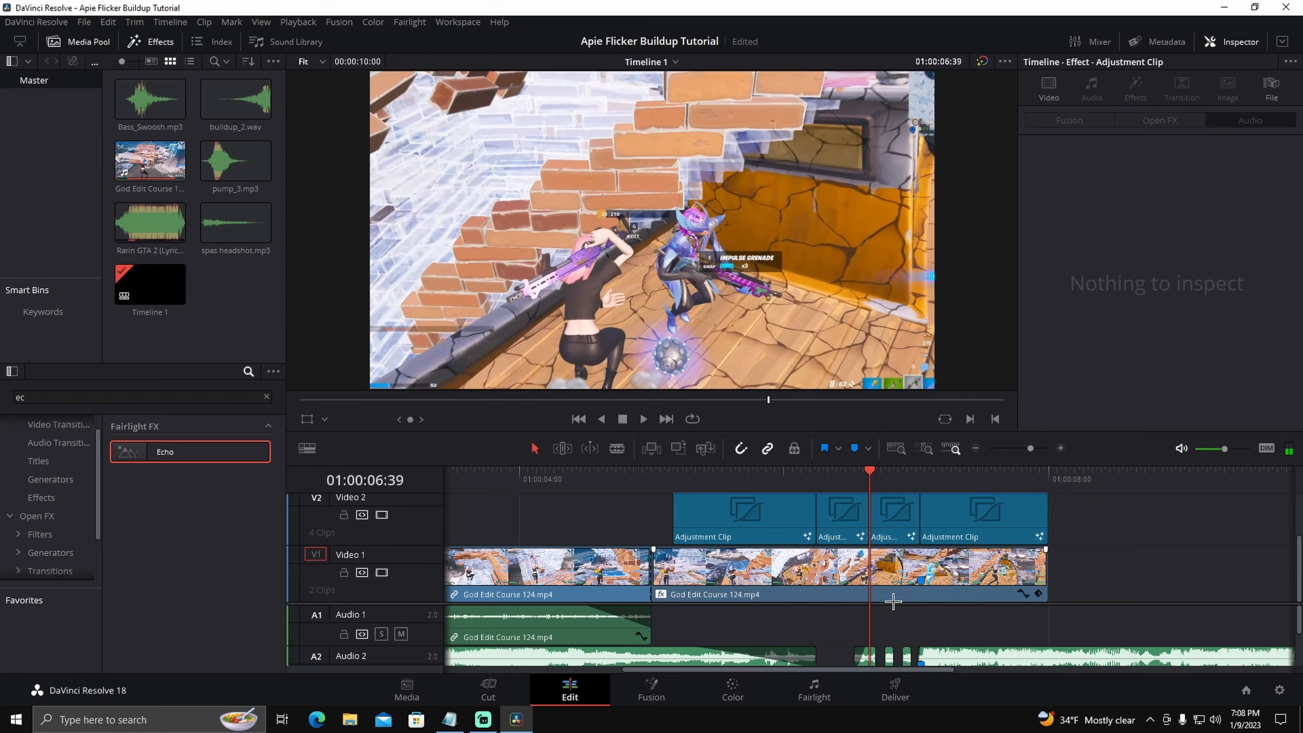
scroll(894, 605, "down", 3)
left_click(1060, 448)
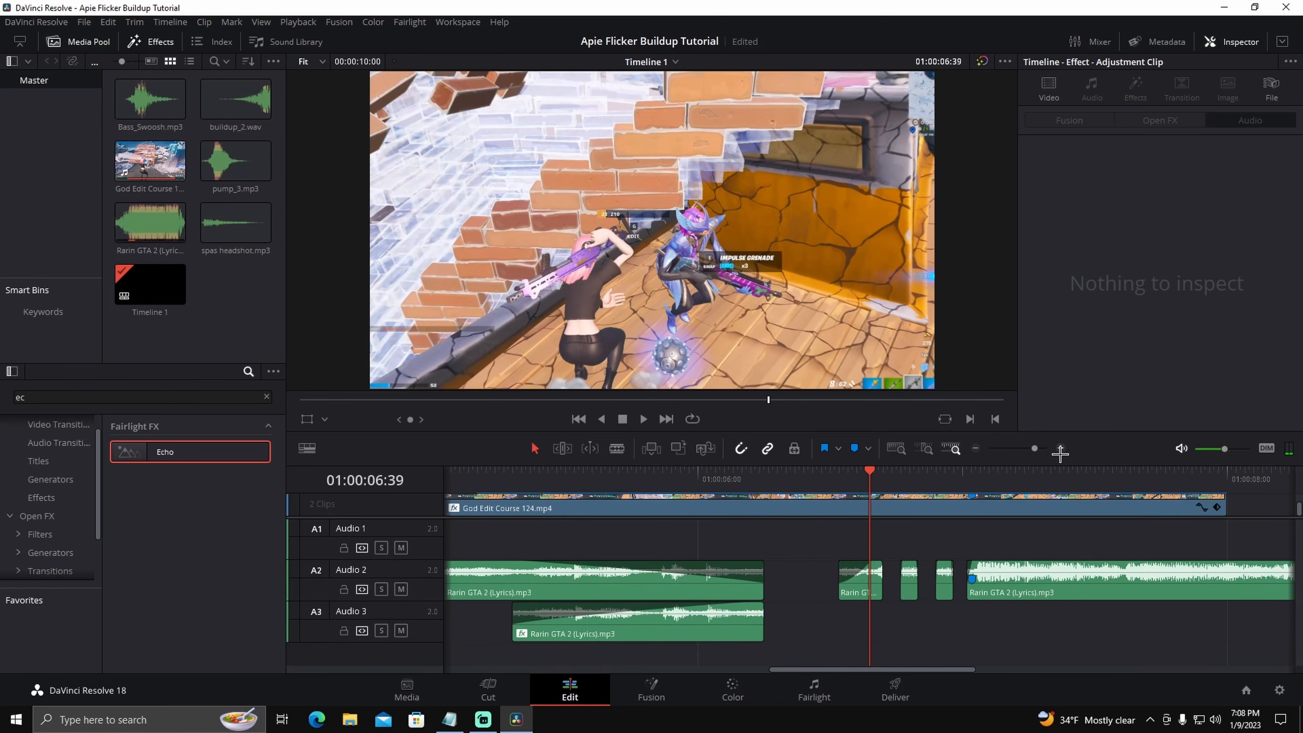
left_click_drag(764, 622, 870, 623)
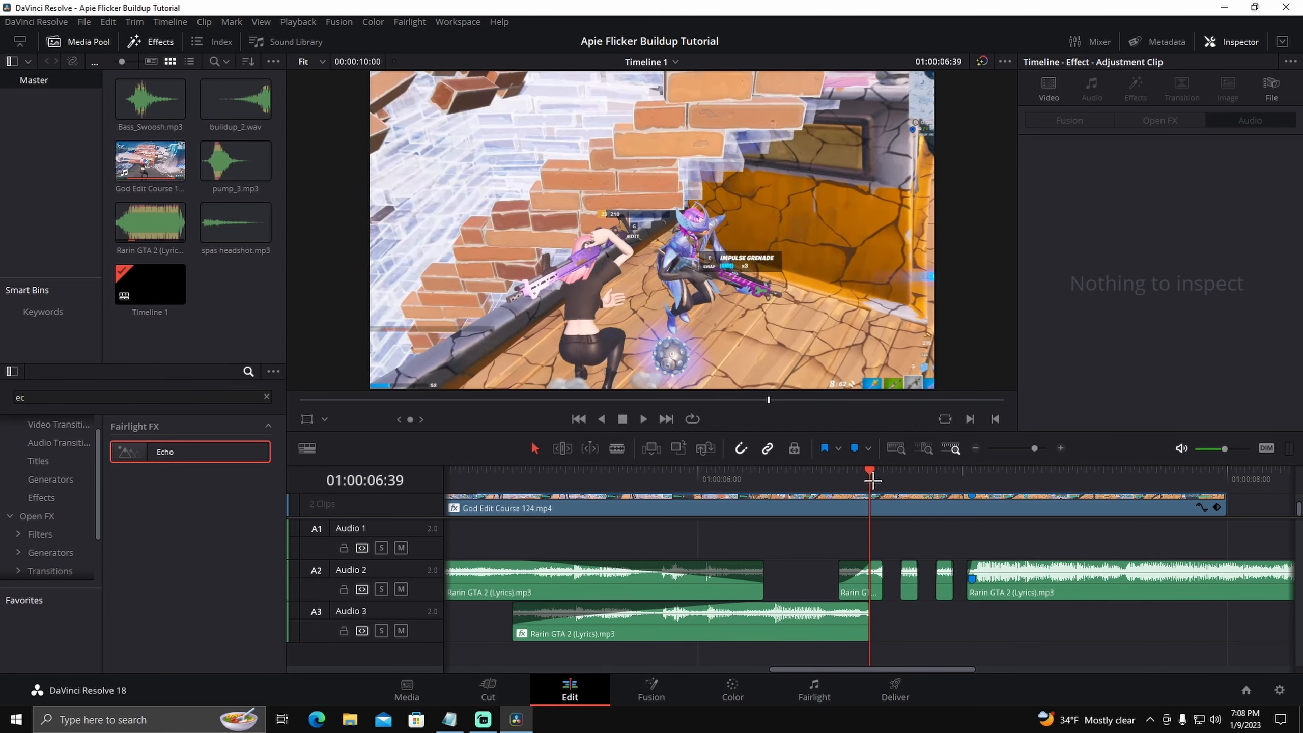
Split the Audio 3 song copy at 01:00:06:15 and move the piece after the cut onto a new Audio 4 track.
left_click(814, 481)
left_click(763, 481)
left_click(776, 631)
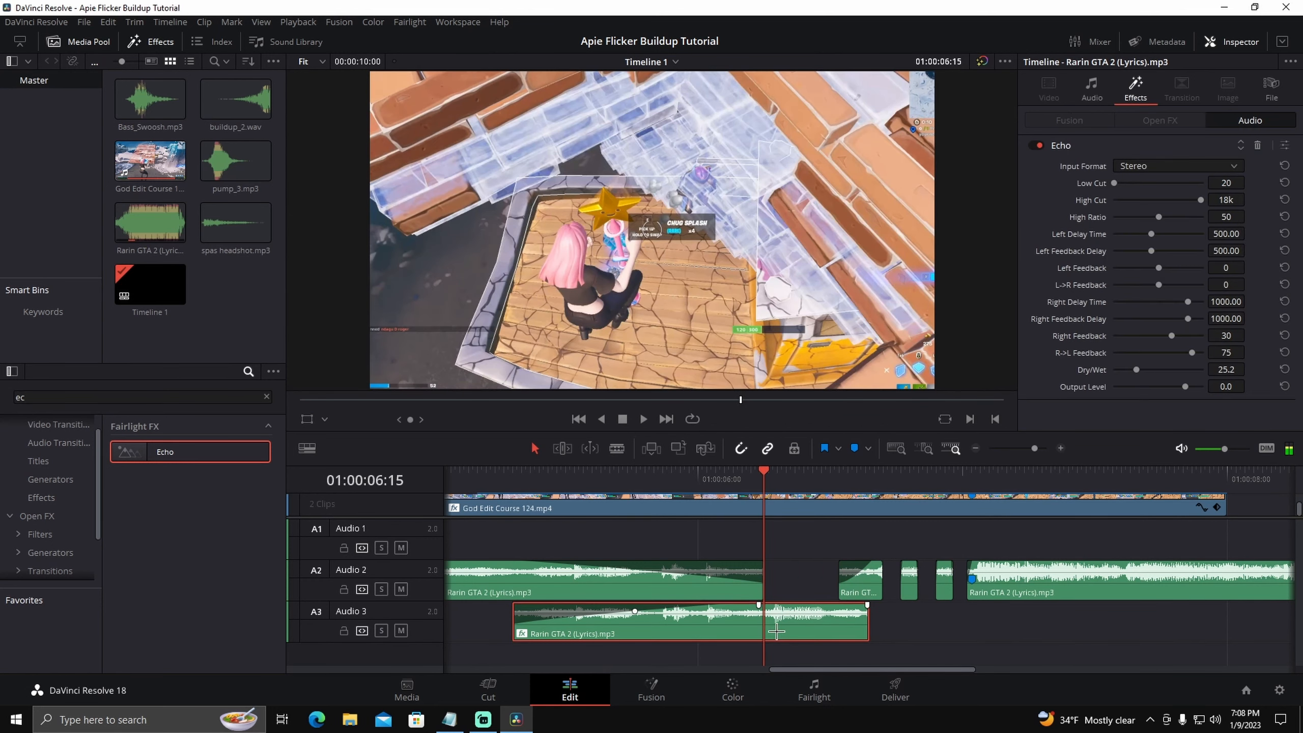
key("ctrl+b")
left_click_drag(805, 634, 808, 655)
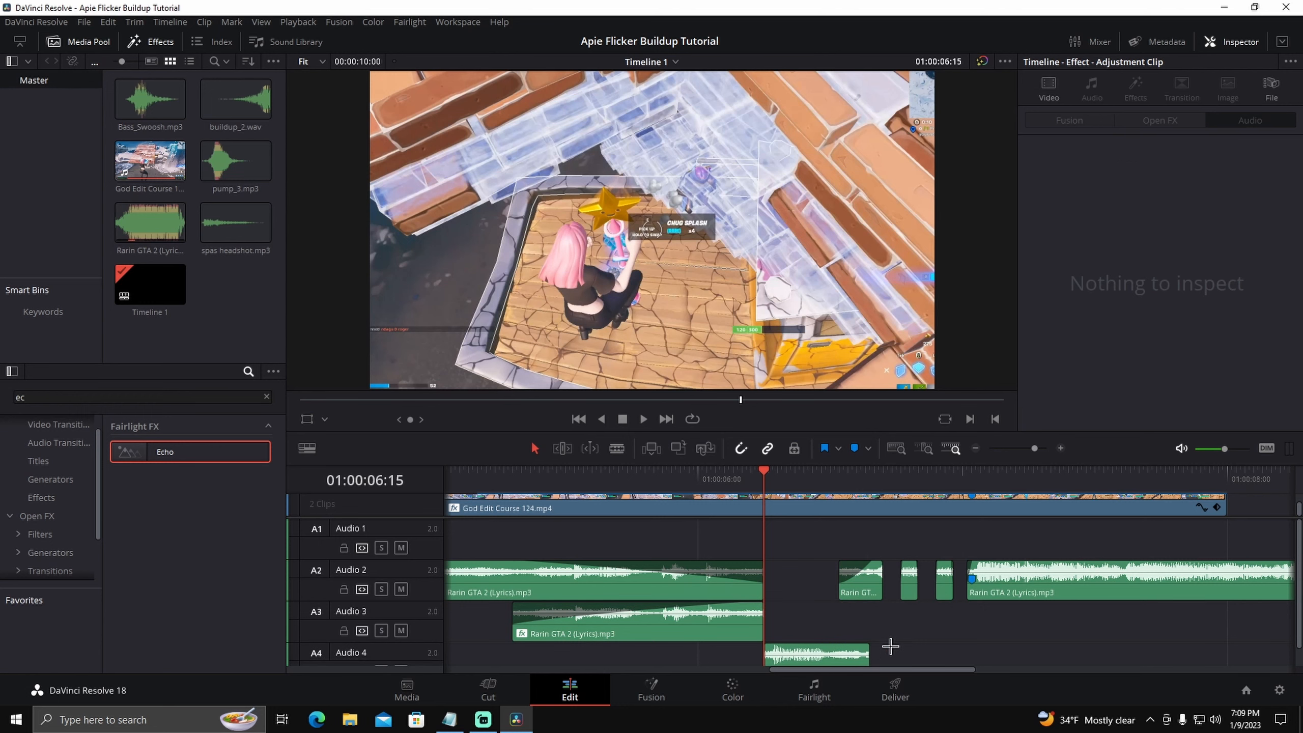
Remove the Echo effect from the song piece on Audio 4.
scroll(892, 641, "down", 1)
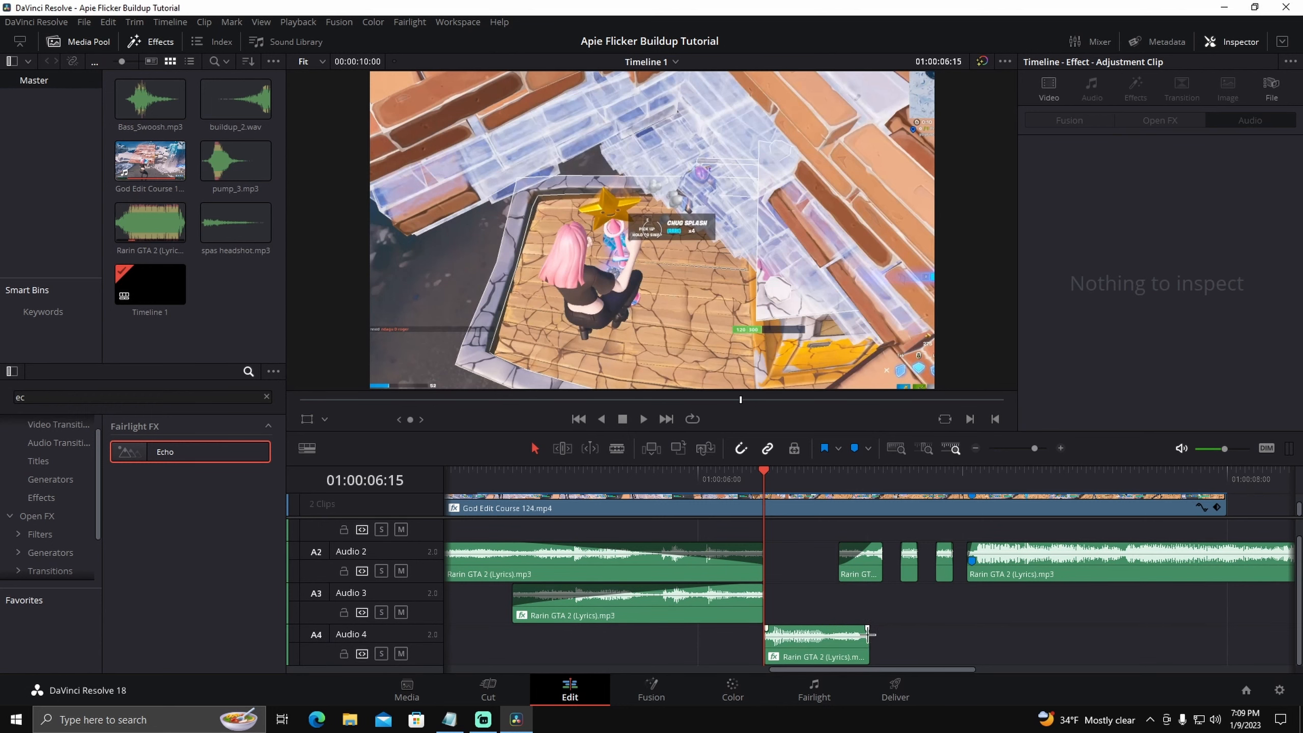
left_click(807, 648)
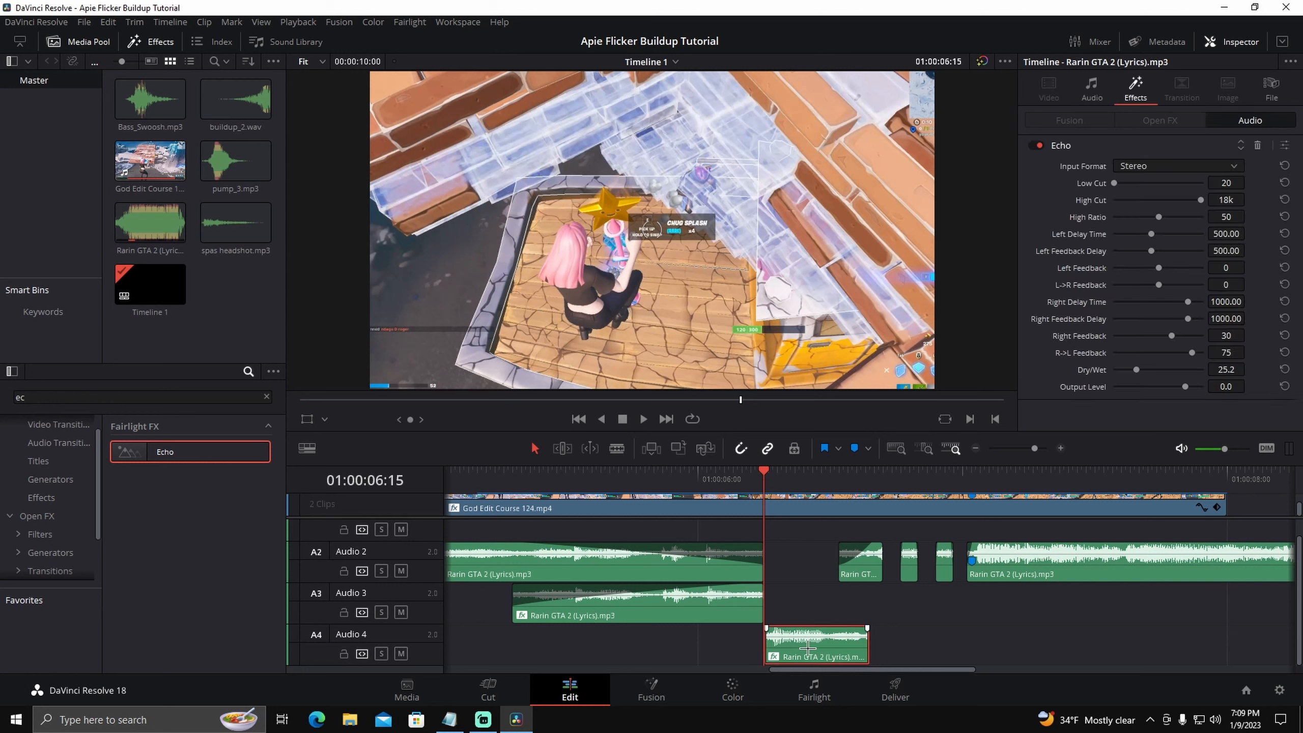
left_click(1256, 145)
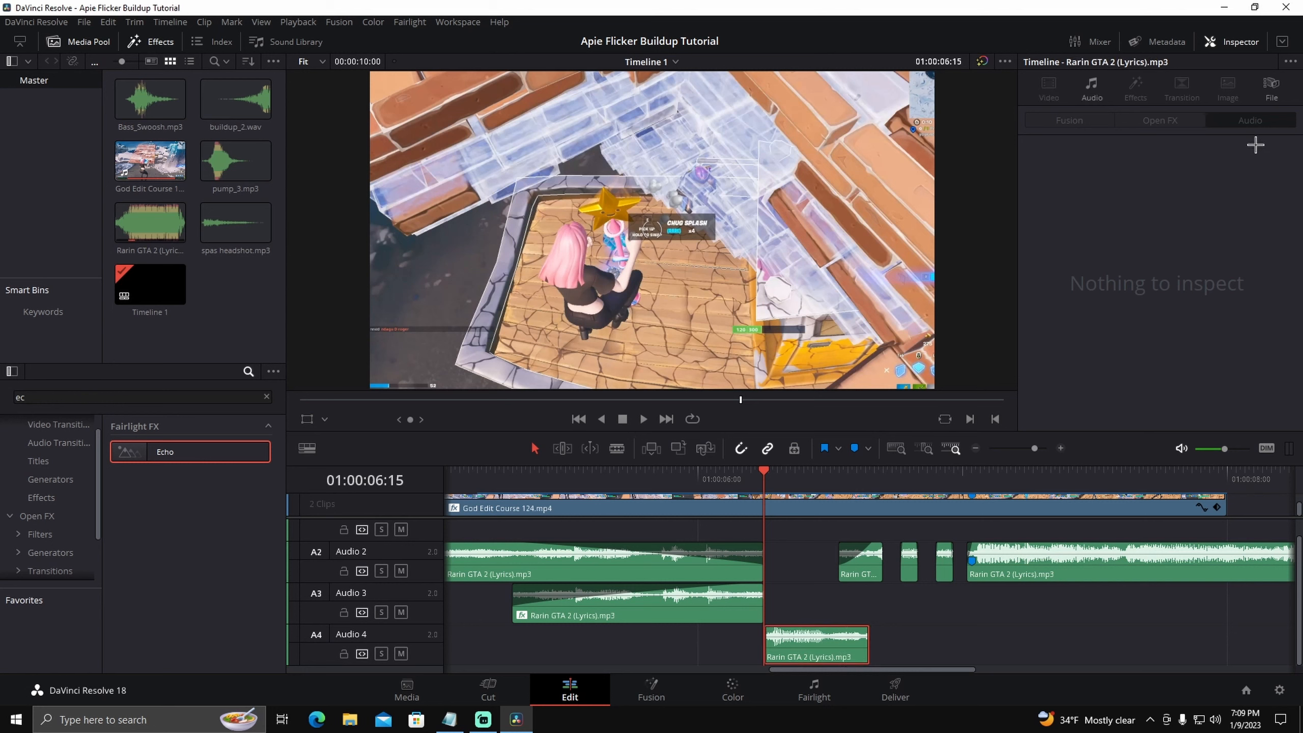
Find the Reverb effect in Fairlight FX and apply it to the song piece on Audio 4.
scroll(41, 534, "down", 3)
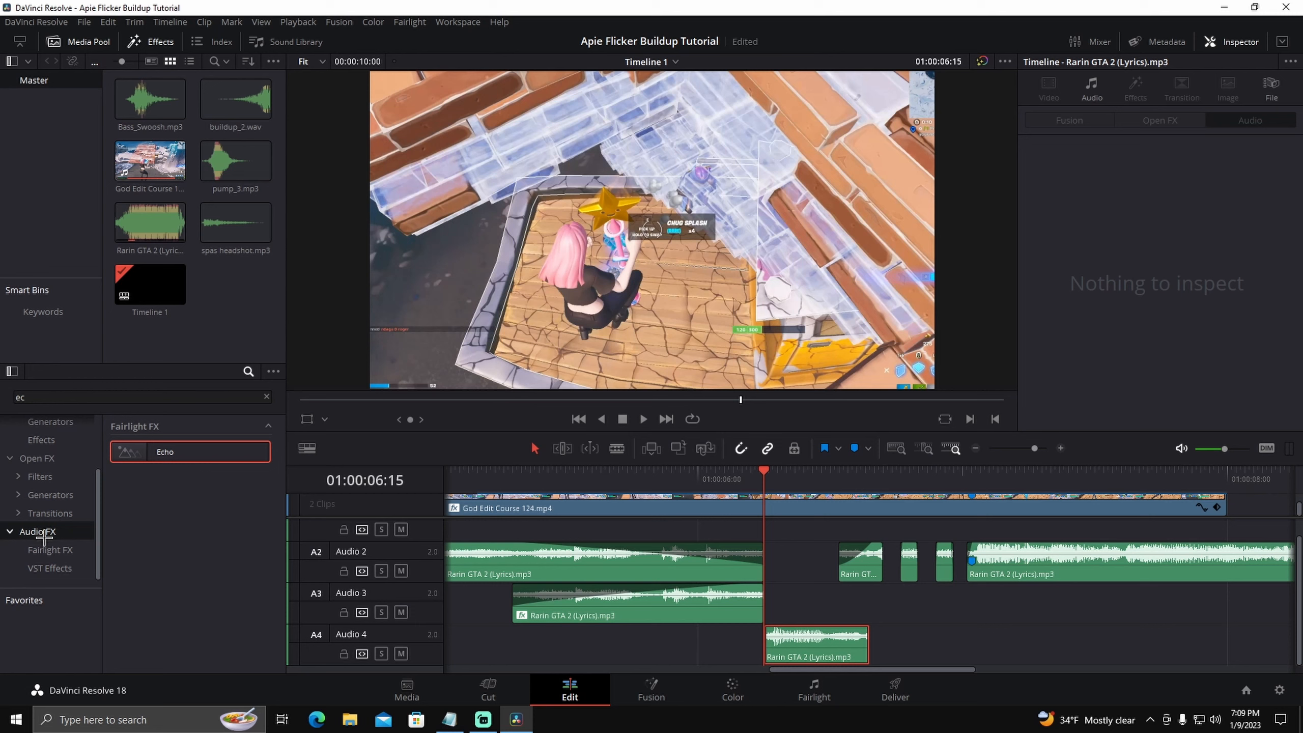
left_click(266, 396)
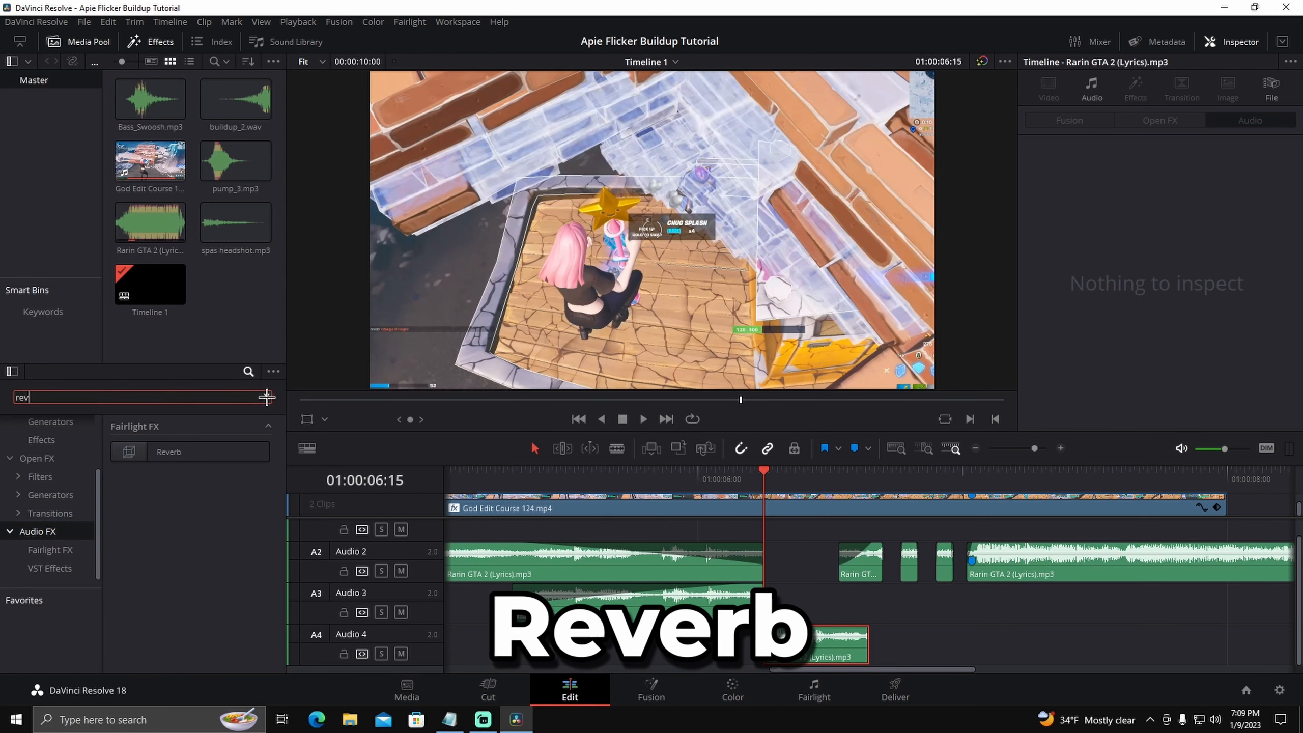
type("ev")
left_click_drag(170, 452, 802, 650)
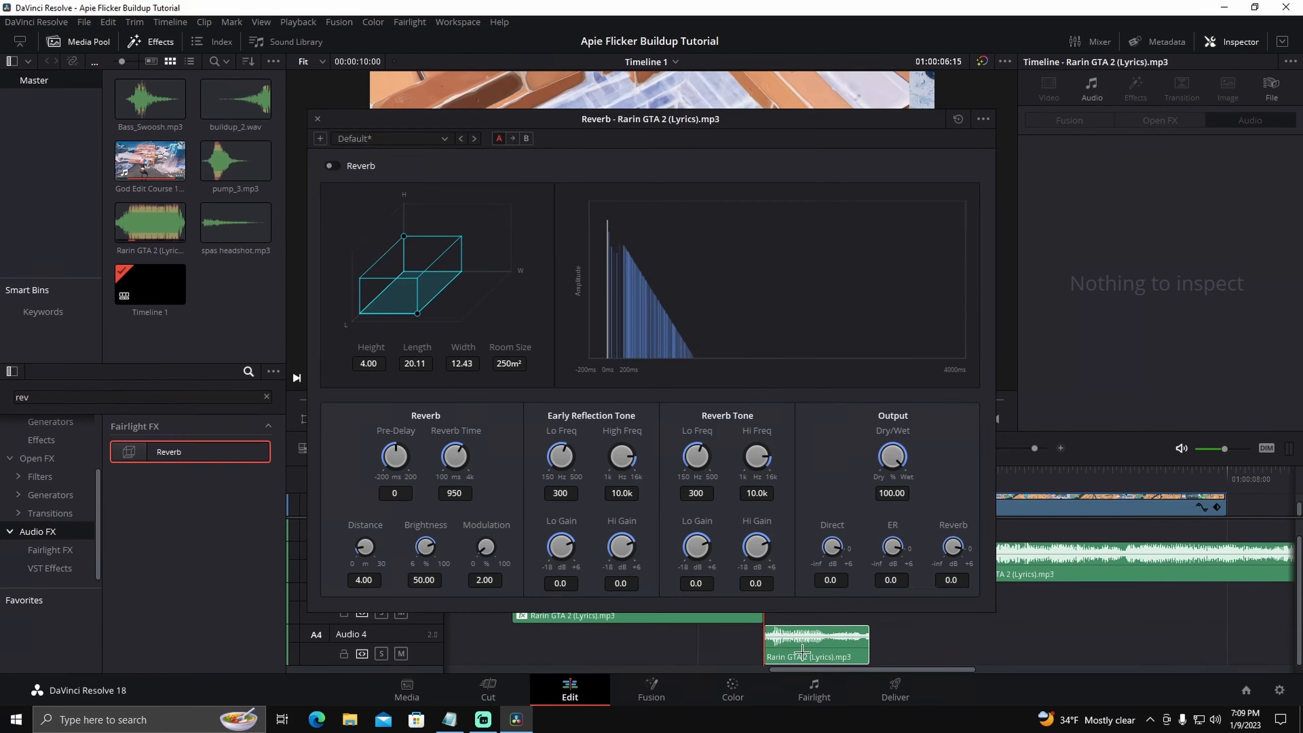
Set the Reverb Time to 3000 ms and close the effect's settings window.
left_click(464, 498)
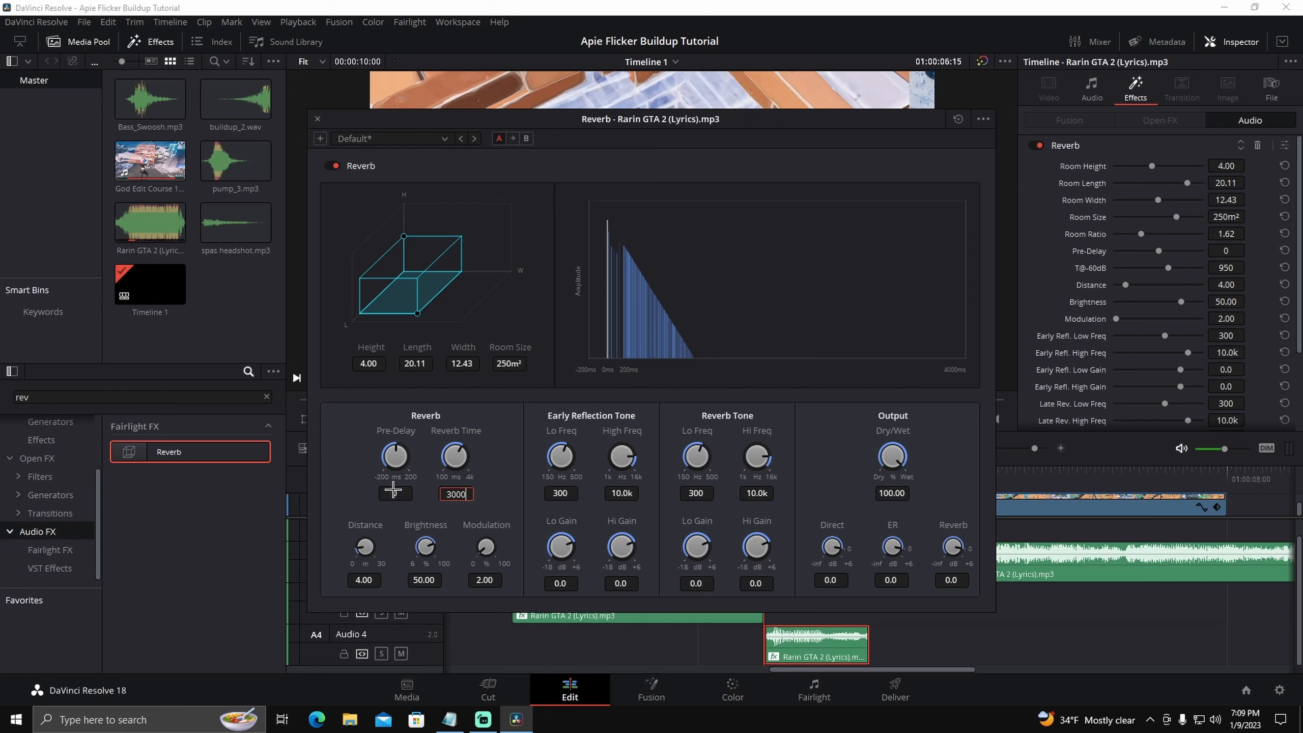
type("3000")
key("Return")
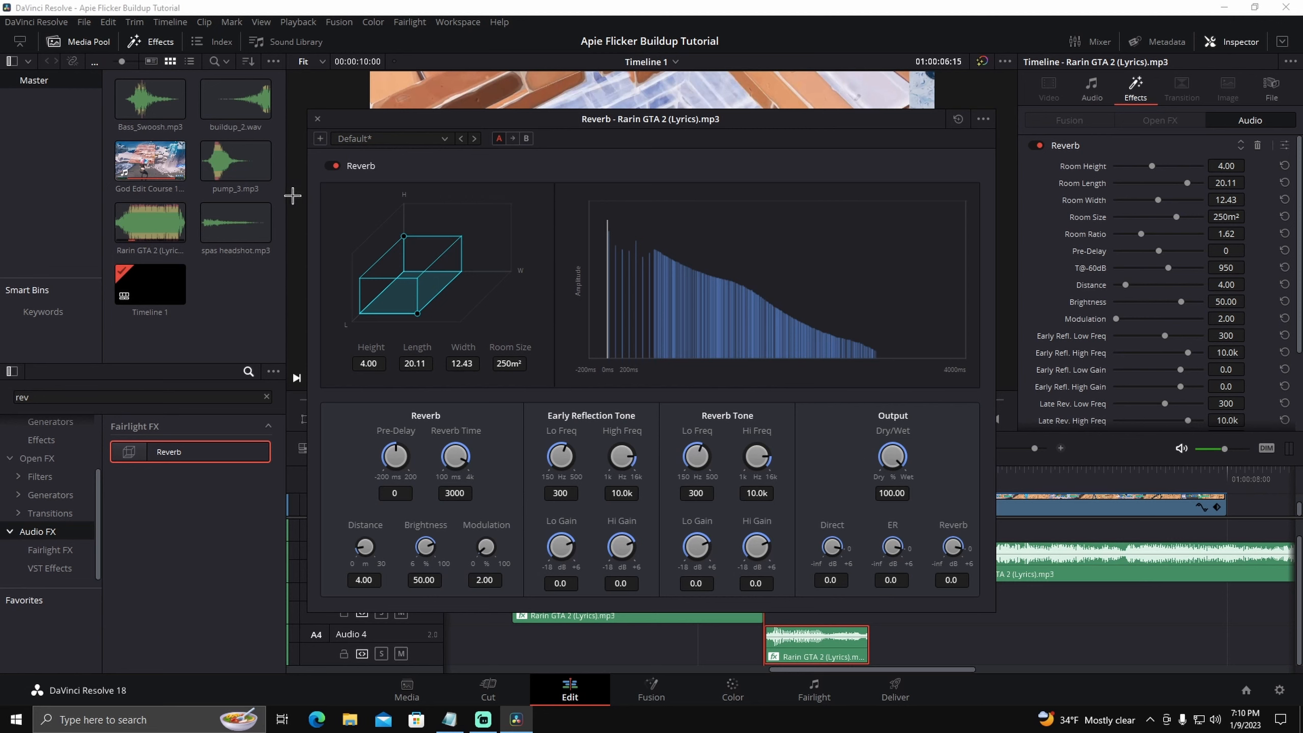
left_click(316, 120)
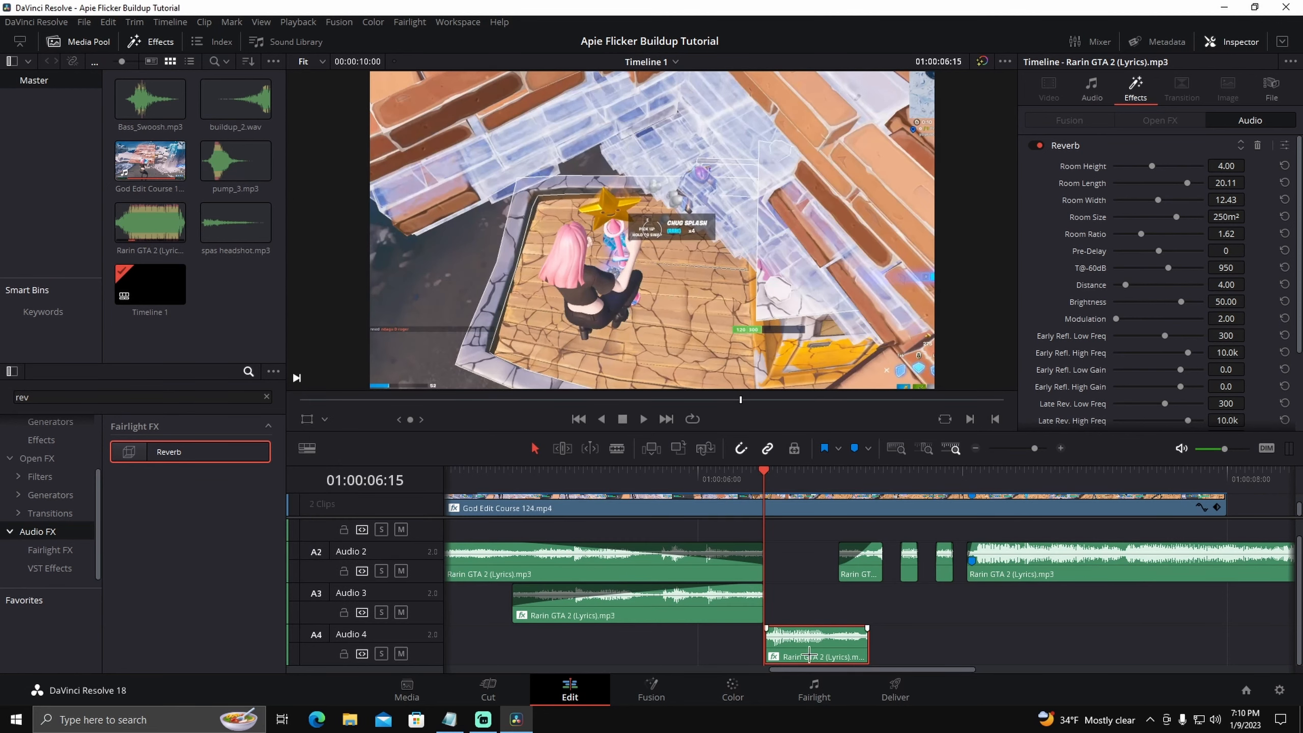
Lower the Reverb's Dry/Wet to roughly a quarter on the Audio 4 song piece and deselect it.
scroll(1056, 323, "down", 3)
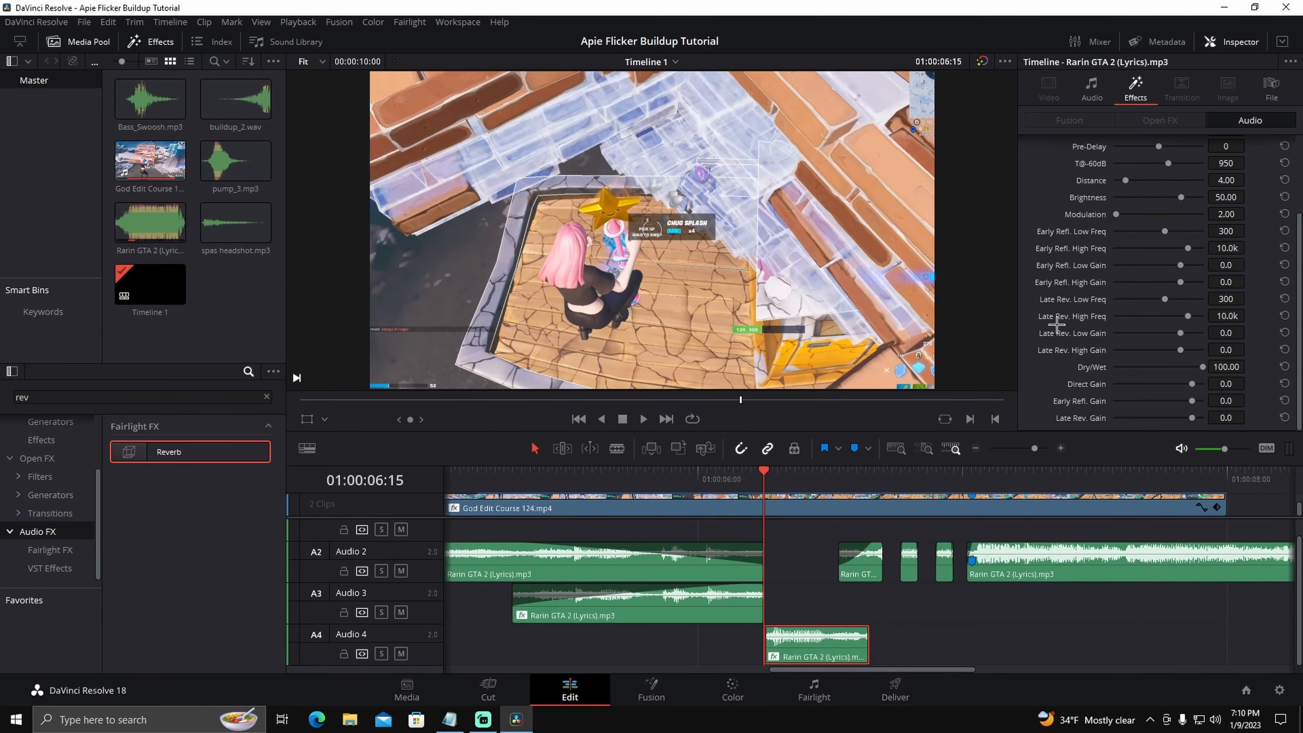
left_click_drag(1191, 367, 1136, 368)
left_click(893, 639)
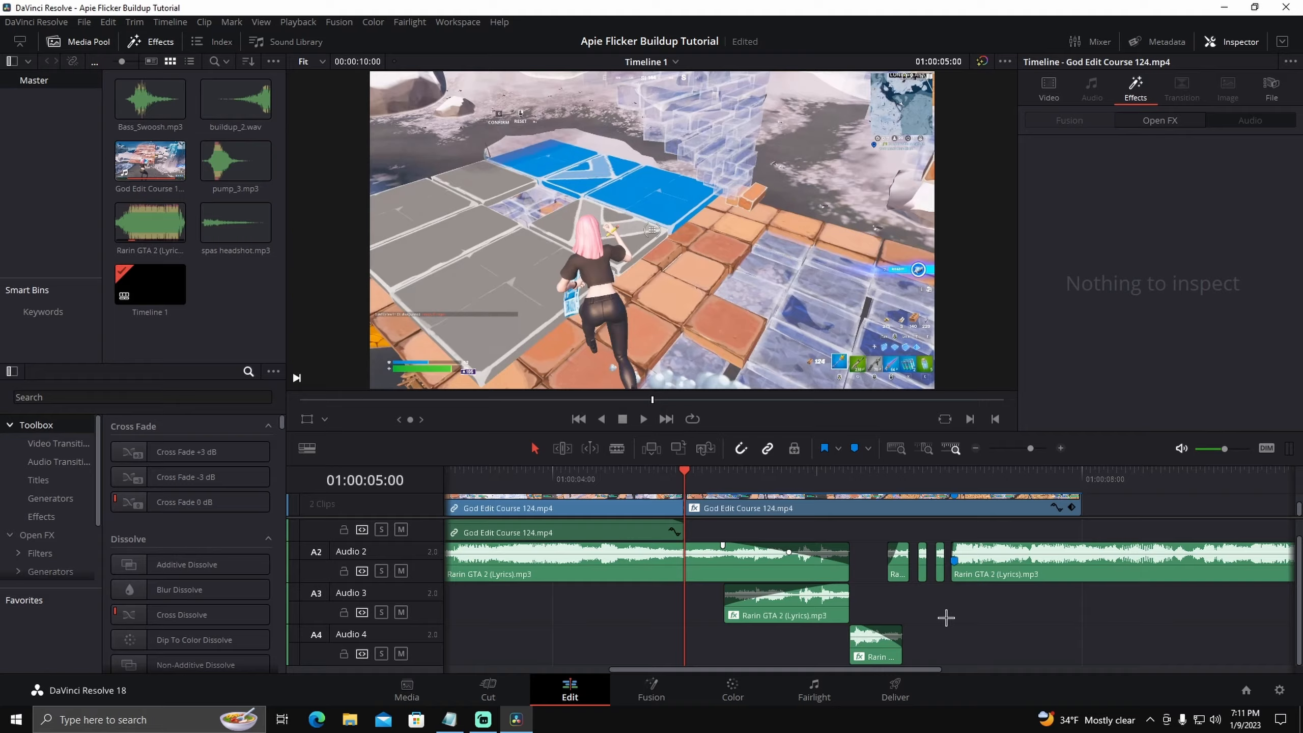
Play back the flicker section twice from about 01:00:05:00 to check the echo and reverb transition.
key("space")
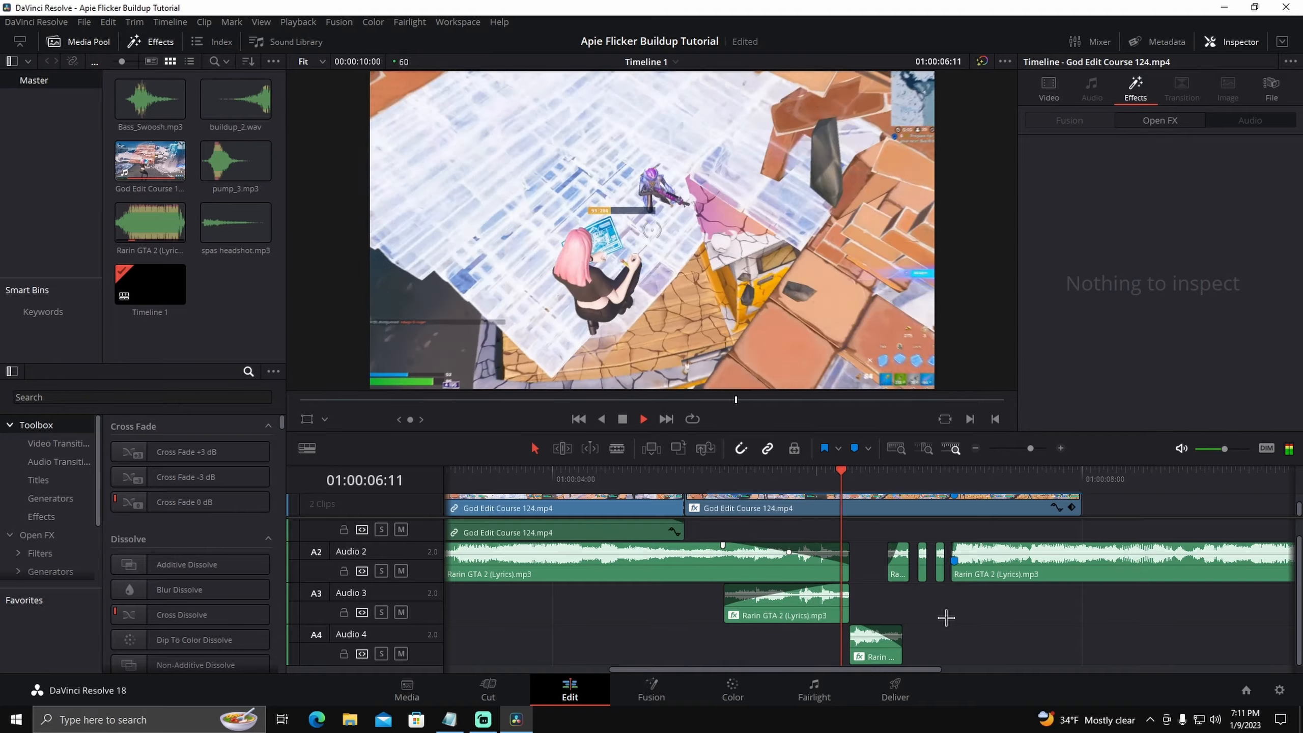
key("space")
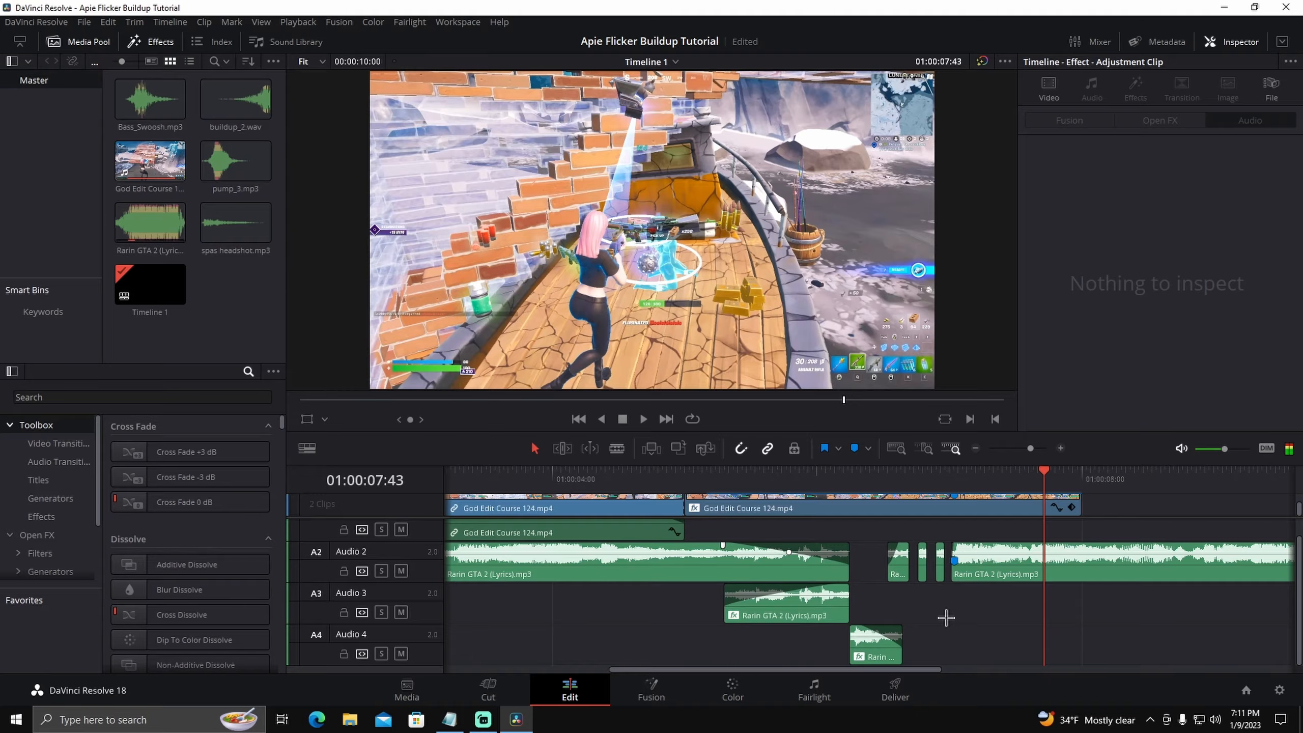
left_click_drag(1044, 490, 692, 479)
key("space")
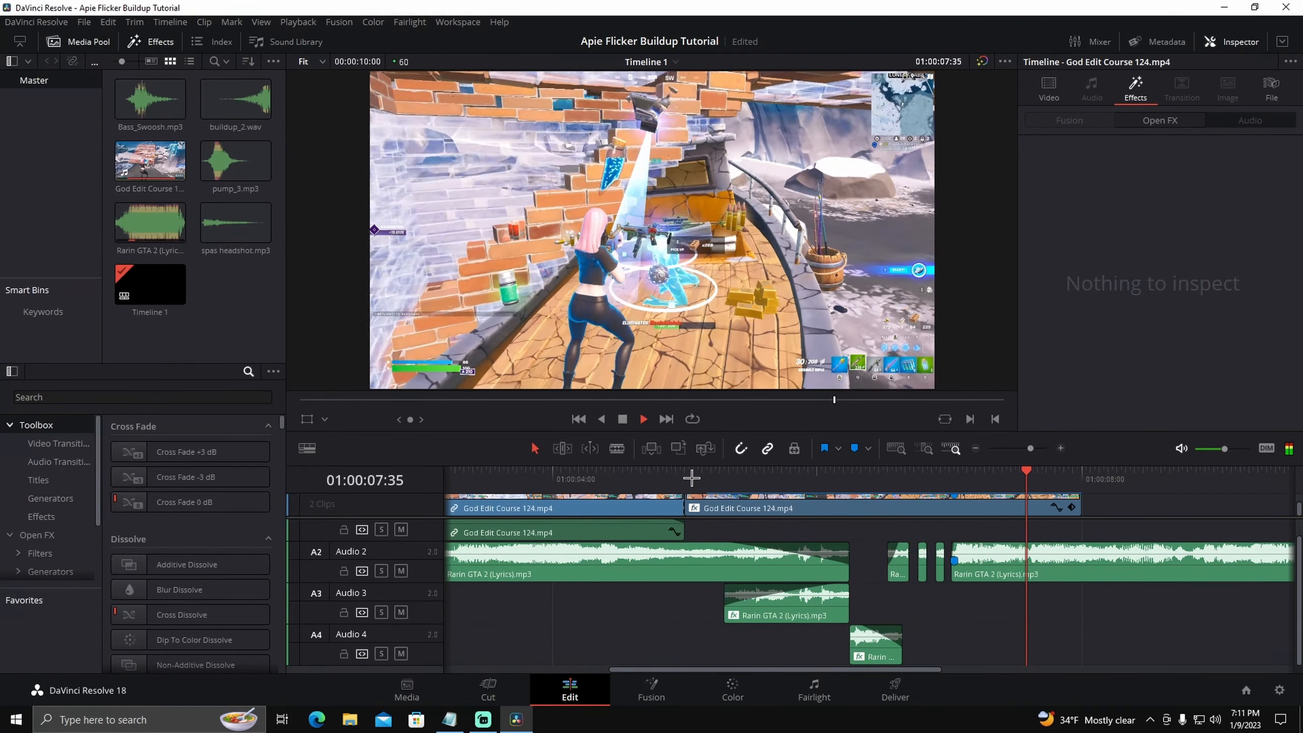
Stop playback, add a long fade-out to the last song piece on Audio 2 starting shortly before the video ends, and curve it downward.
key("space")
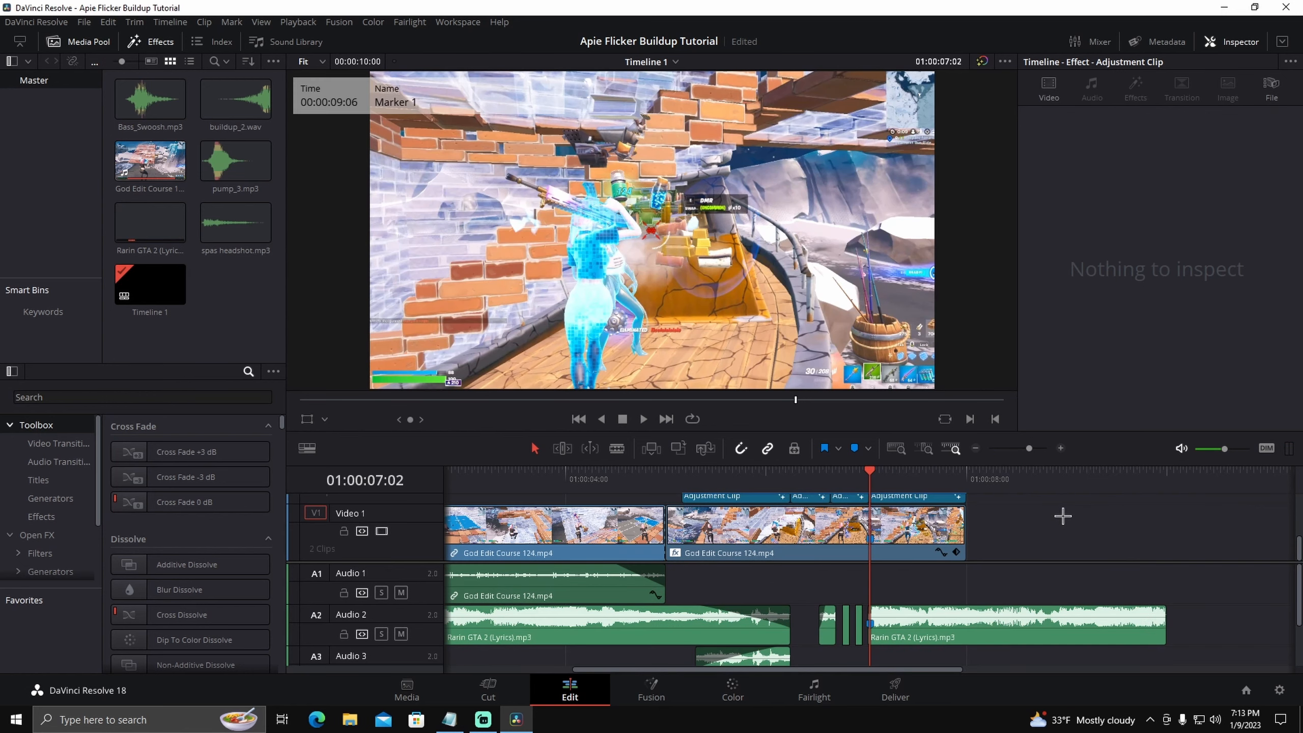
left_click_drag(1164, 608, 945, 610)
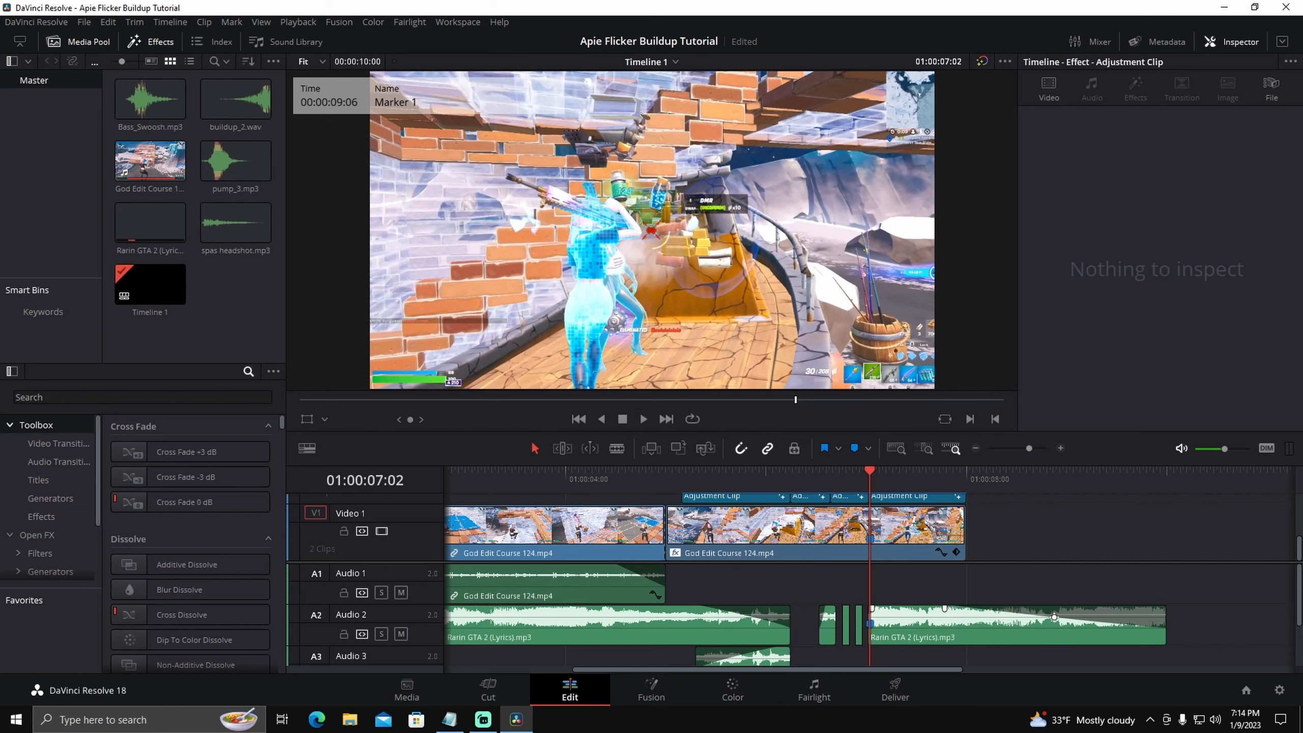
left_click_drag(1054, 617, 1048, 622)
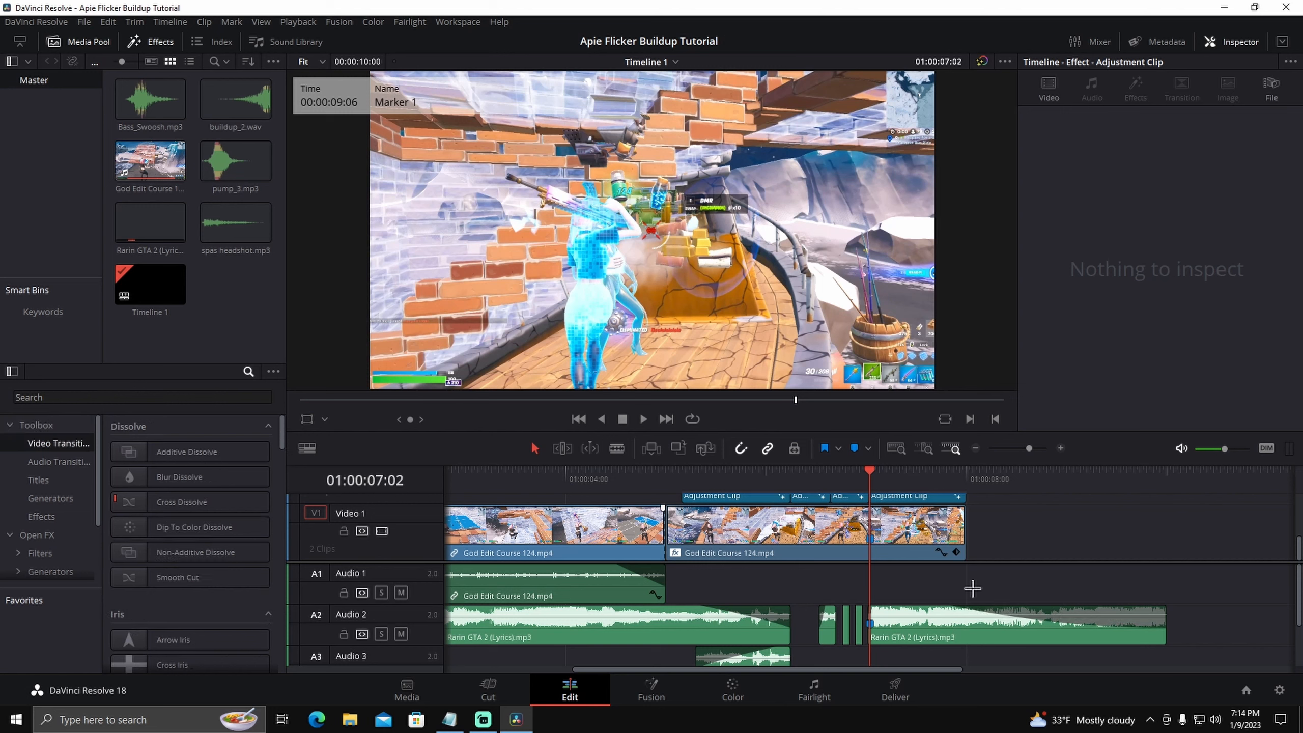
Add a Cross Dissolve to the end of the last Video 1 clip and shorten it to about half a second.
left_click_drag(153, 502, 952, 523)
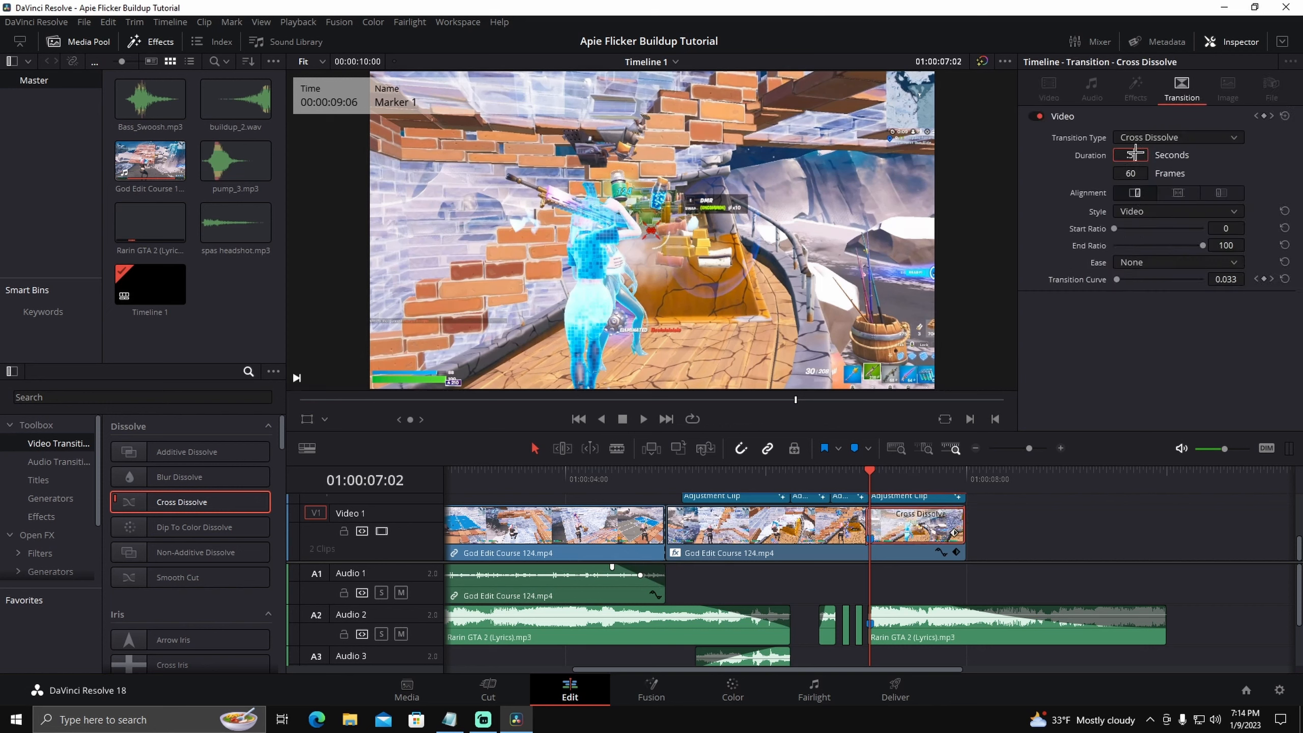
key("Return")
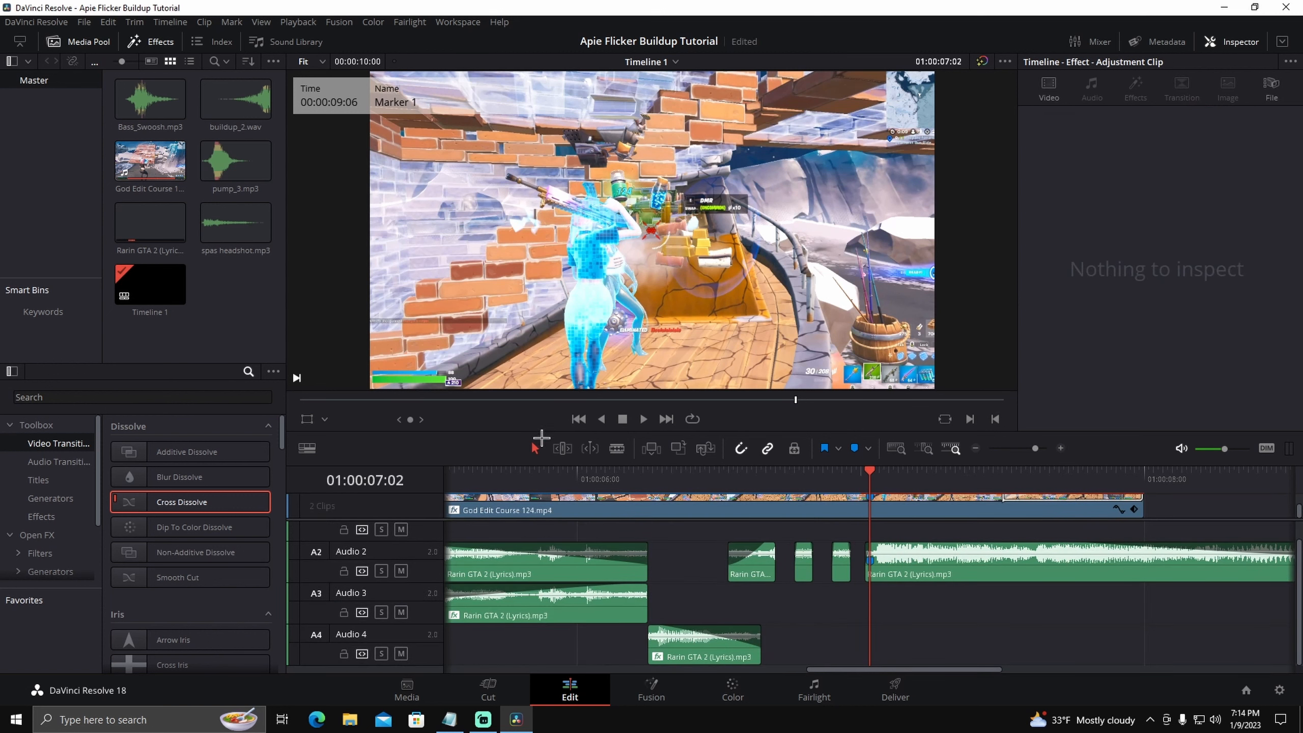
Place spas headshot.mp3 on a new Audio 5 track, starting just before the marker at 01:00:07:02.
left_click_drag(236, 222, 963, 661)
left_click(1054, 446)
left_click(1056, 446)
left_click(1056, 445)
scroll(876, 611, "down", 1)
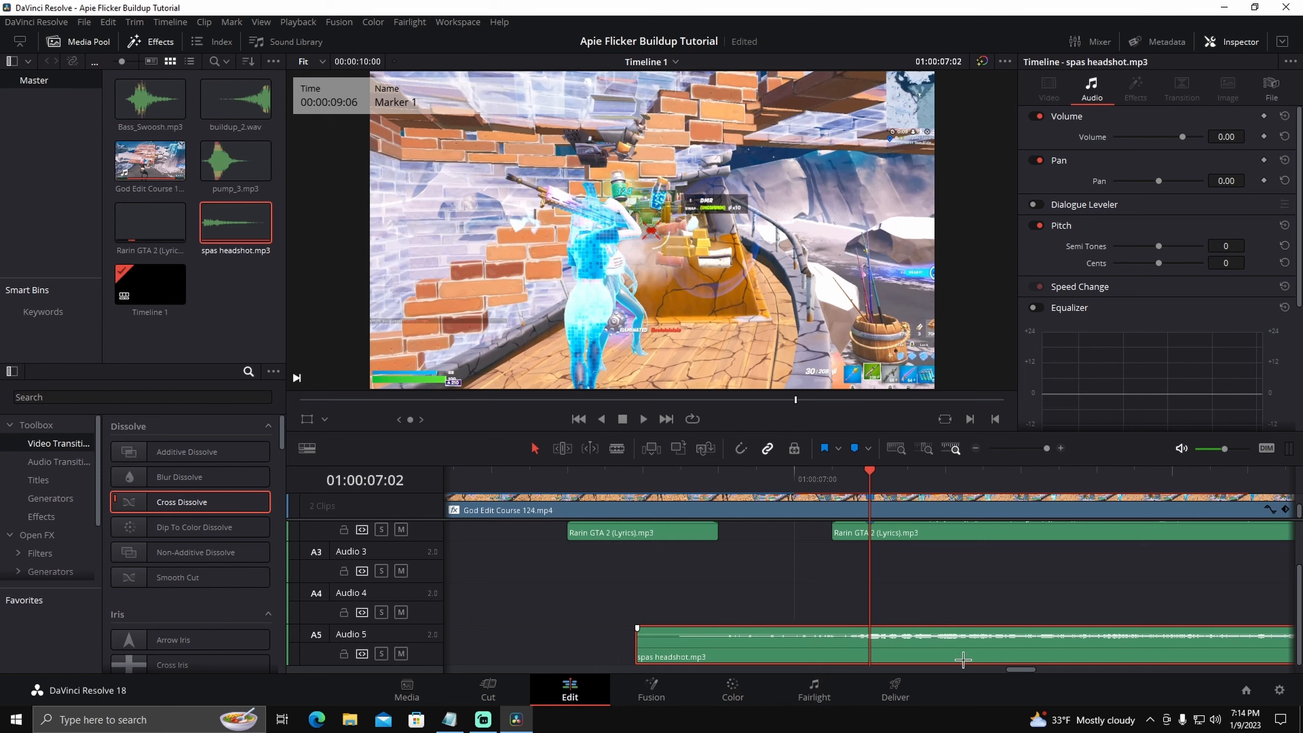
Cut the spas headshot.mp3 clip at 01:00:08:00, where the video ends, and delete the remainder.
left_click(977, 448)
left_click(976, 448)
left_click(977, 448)
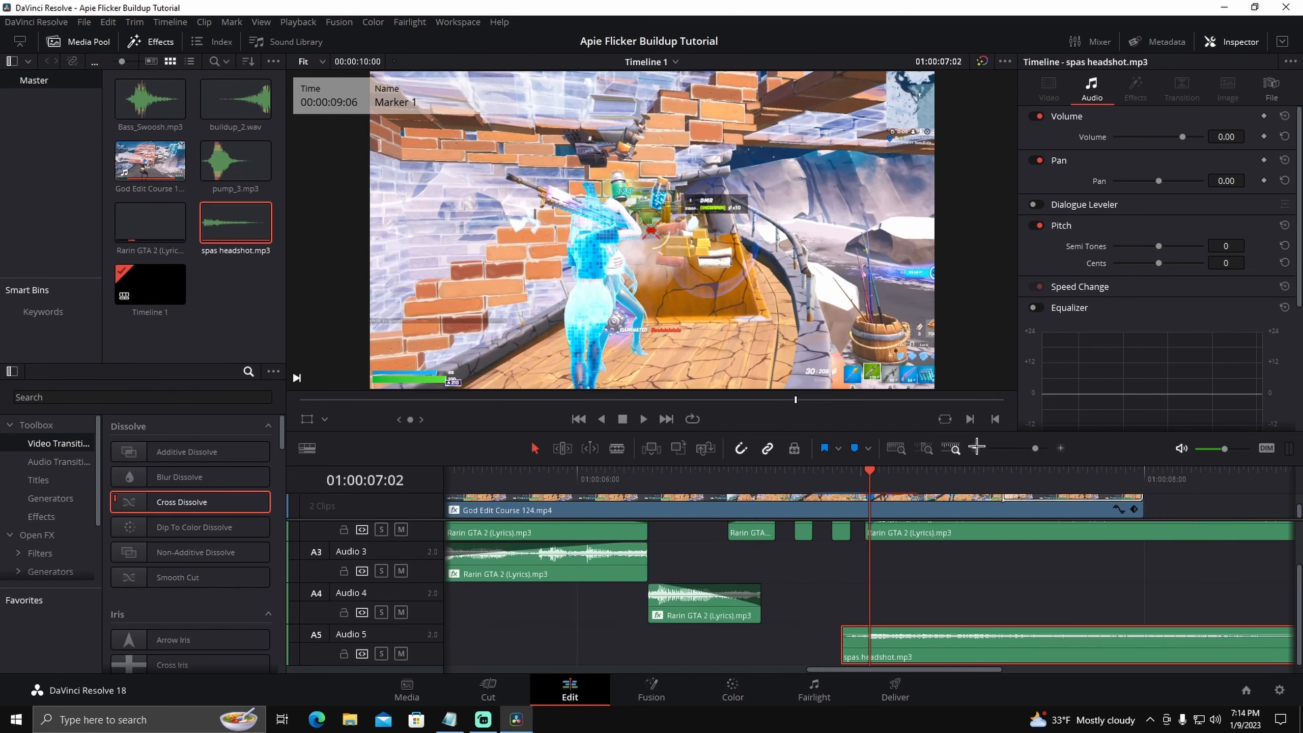
left_click(976, 448)
left_click(975, 448)
left_click(1059, 448)
left_click_drag(885, 483, 1004, 488)
key("ctrl+b")
left_click(1036, 640)
key("Delete")
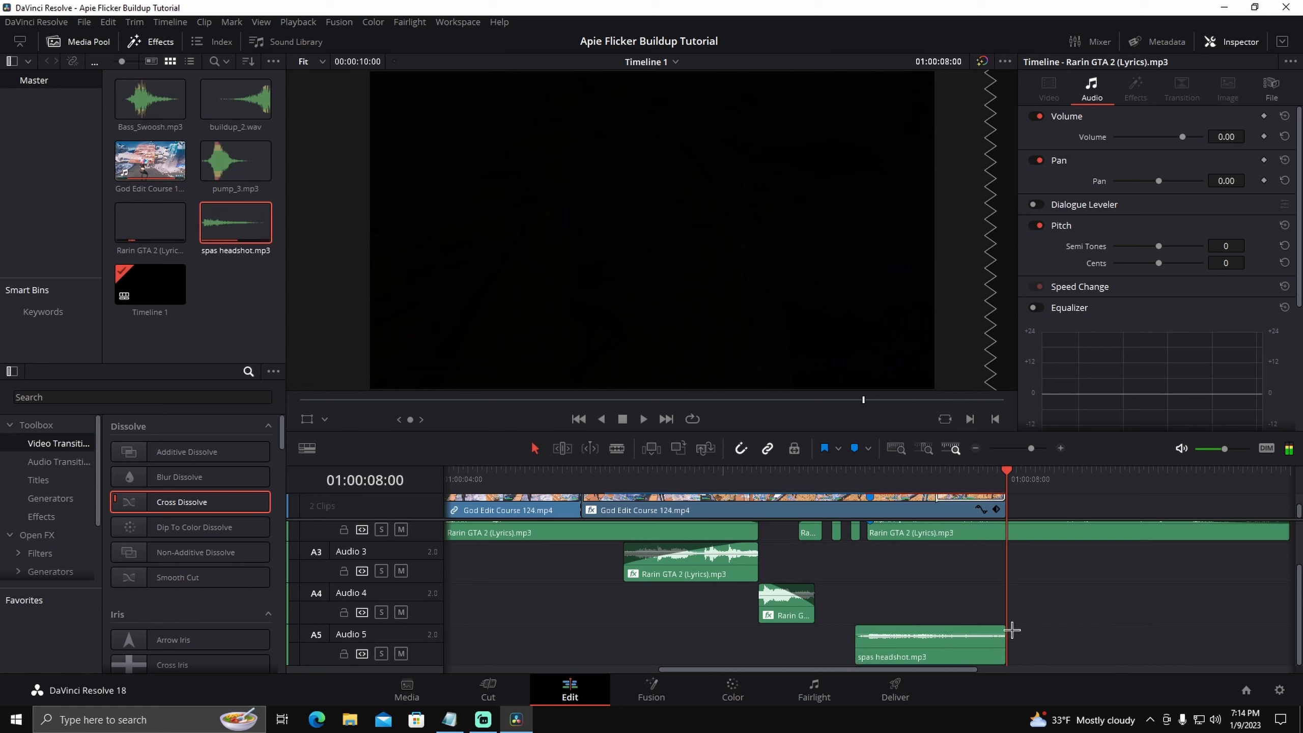
Give the spas headshot.mp3 clip a fade-out of about one second and set its volume to -1.50.
left_click_drag(1003, 627, 870, 628)
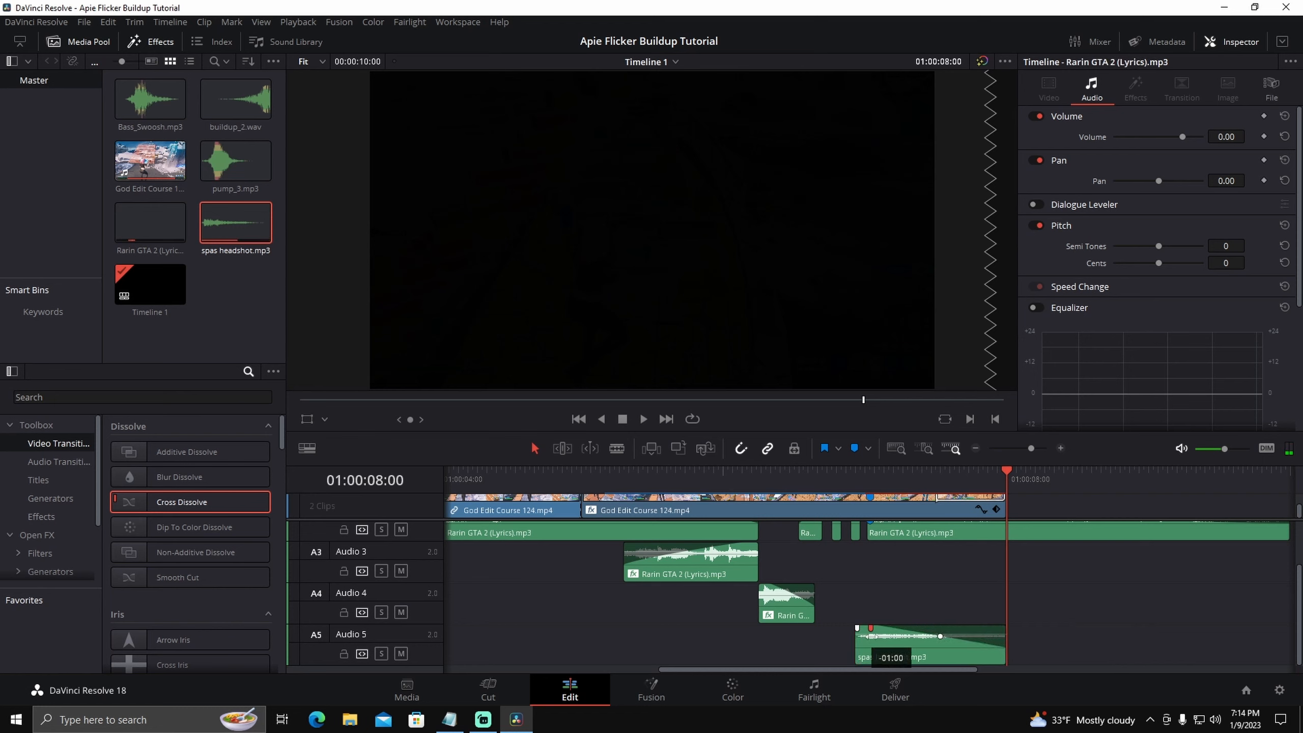
left_click(907, 649)
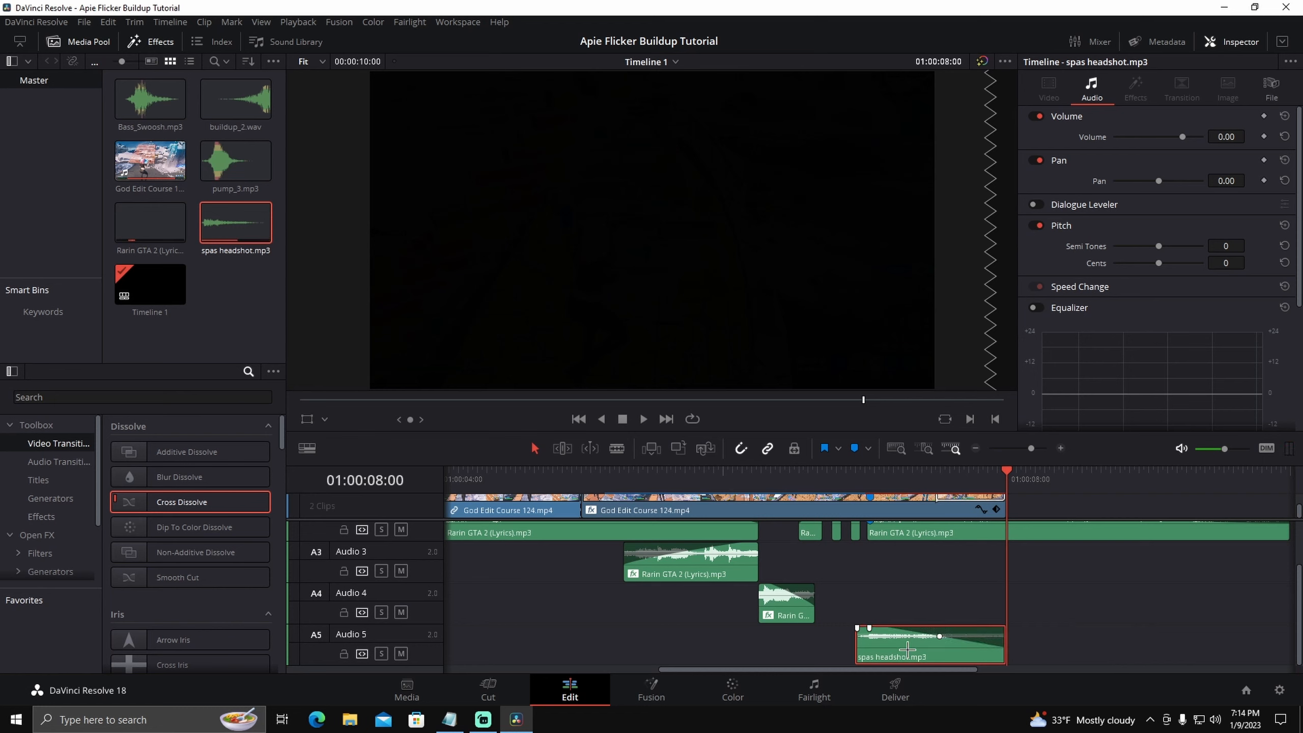
left_click(1224, 141)
type("-10")
key("Return")
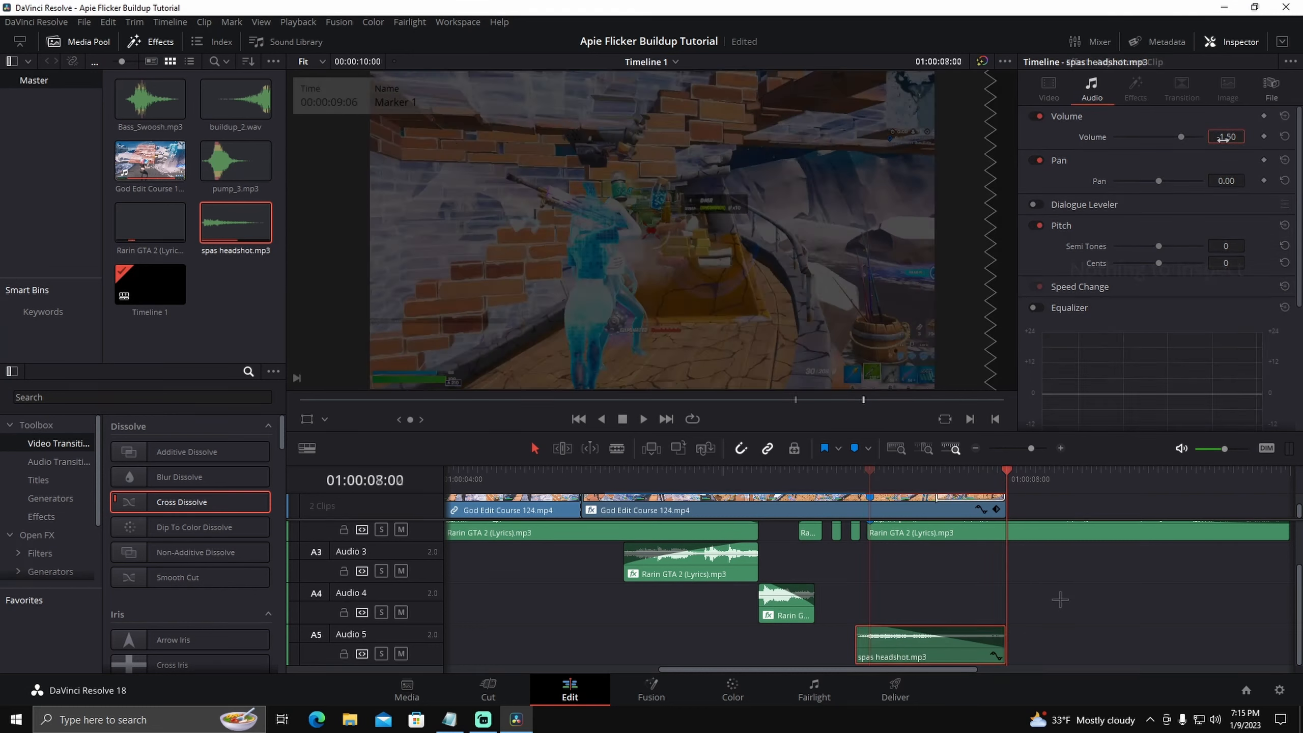
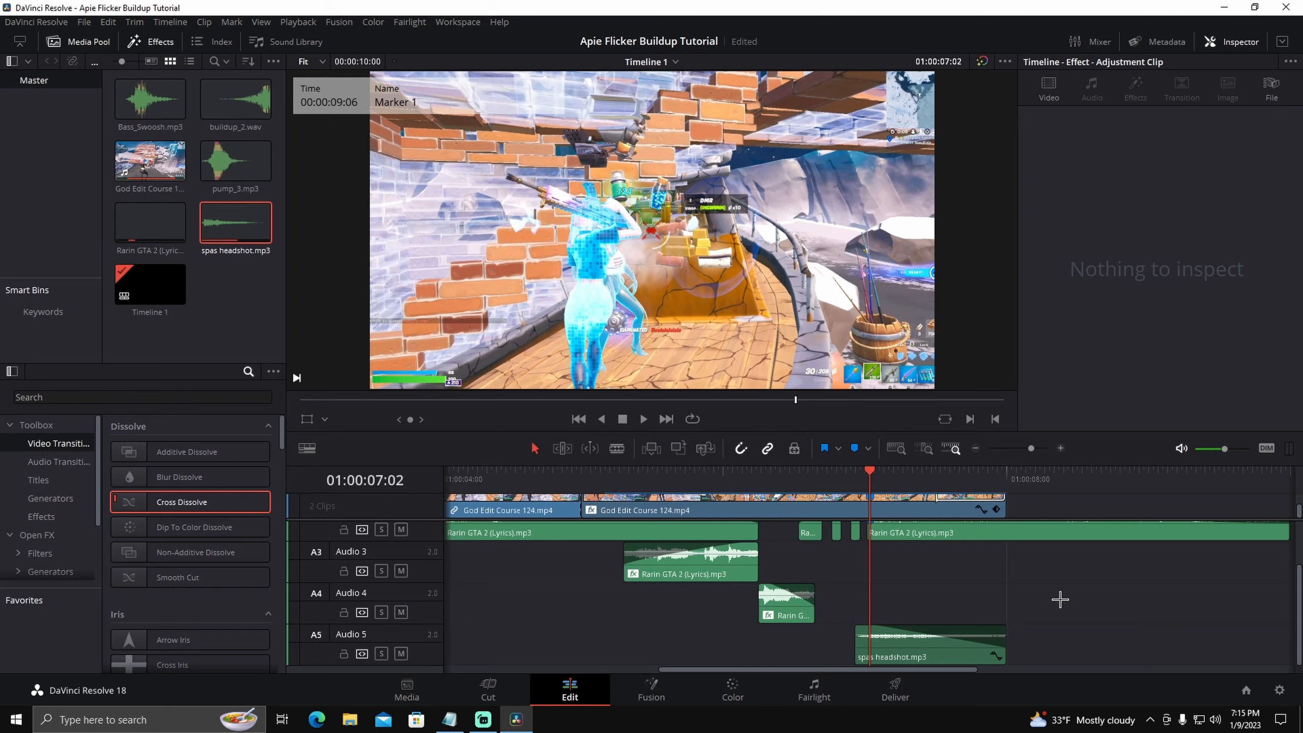
Place Bass_Swoosh.mp3 on a new Audio 6 track and reverse its speed to -100% with Pitch Correction on.
left_click_drag(149, 100, 923, 657)
scroll(1294, 667, "down", 2)
left_click(1060, 448)
right_click(909, 656)
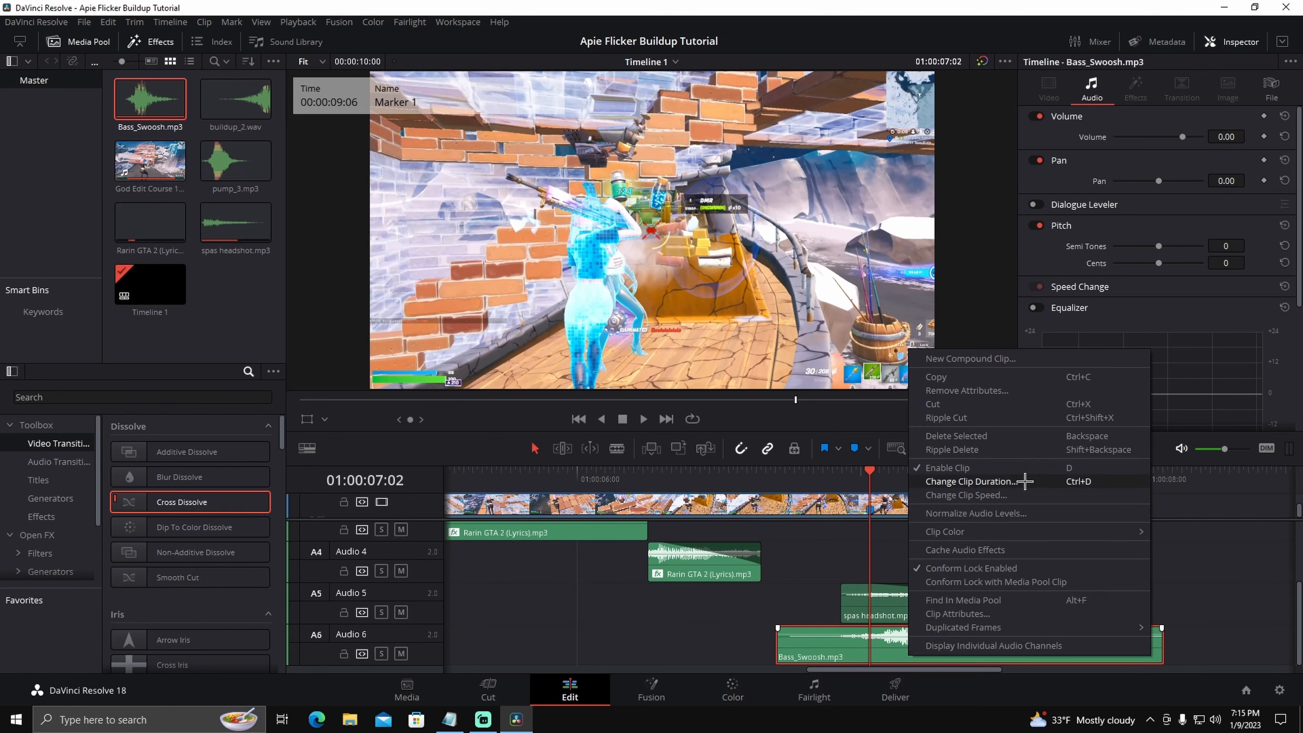
left_click(1019, 494)
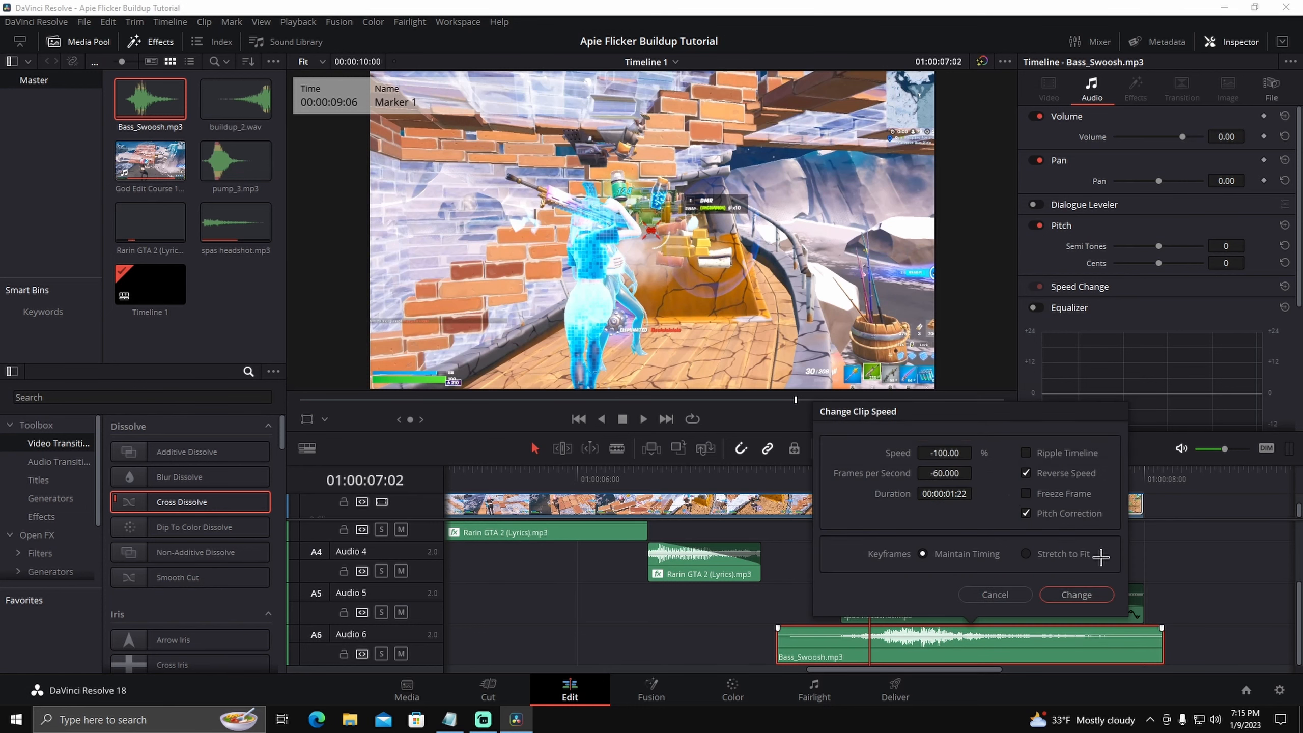
left_click(1076, 596)
Slide the Bass_Swoosh.mp3 clip earlier so its loudest part lines up with the marker at 01:00:07:02.
left_click_drag(1036, 652, 898, 650)
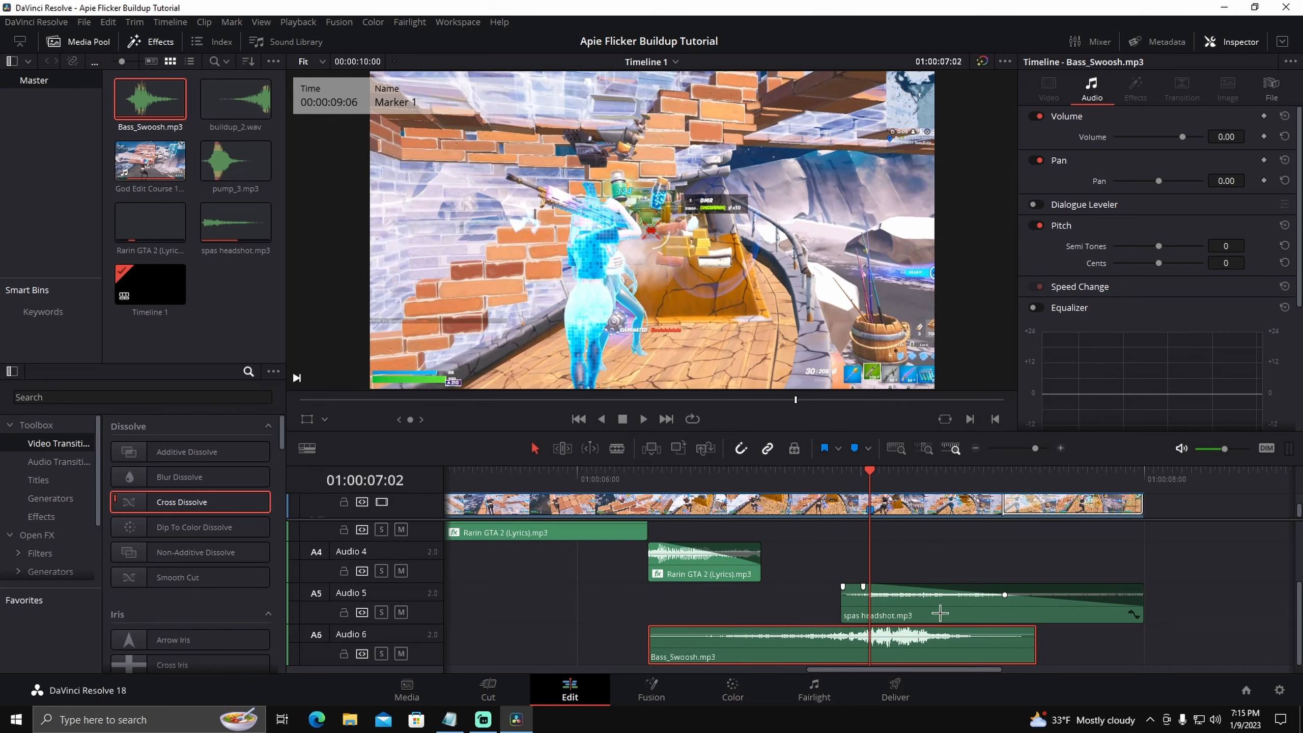
left_click(1060, 448)
left_click_drag(985, 657, 903, 650)
left_click(1060, 447)
left_click(976, 448)
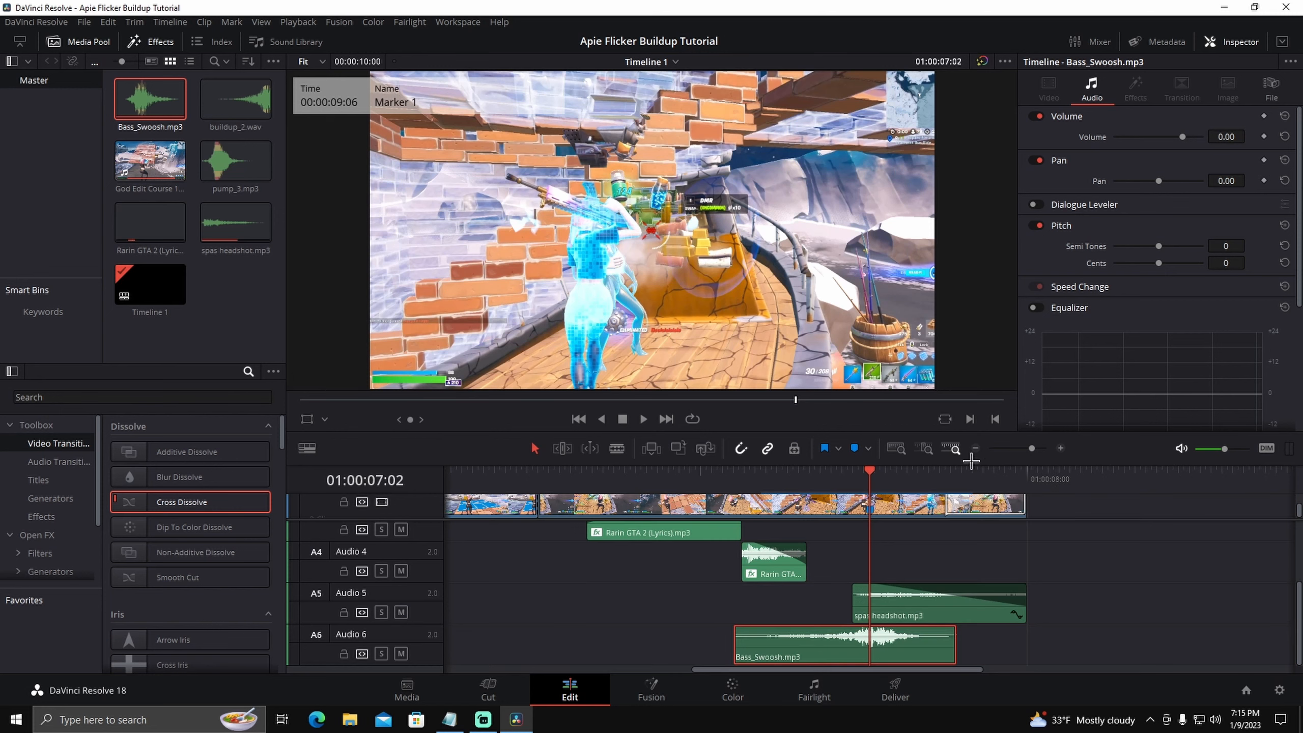
Cut the Bass_Swoosh.mp3 clip at 01:00:06:29 and delete the part before the cut.
left_click(780, 471)
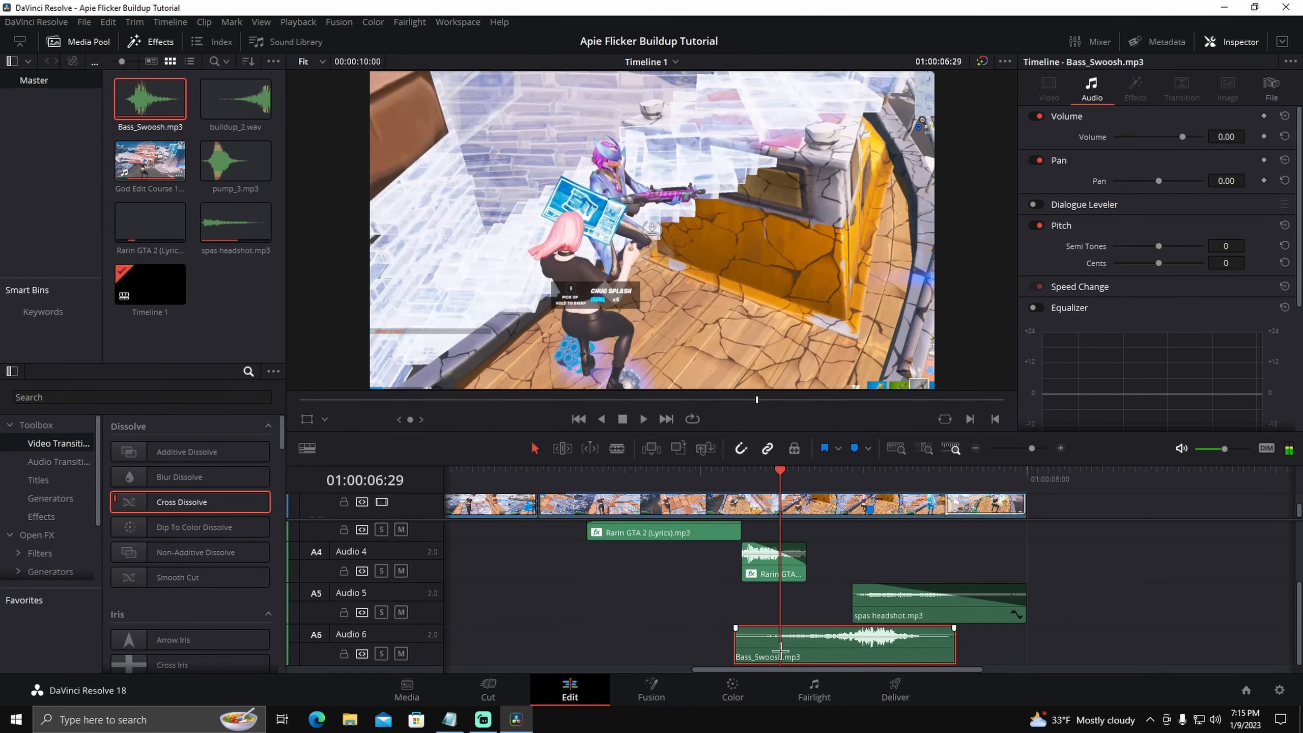
key("ctrl+b")
key("BackSpace")
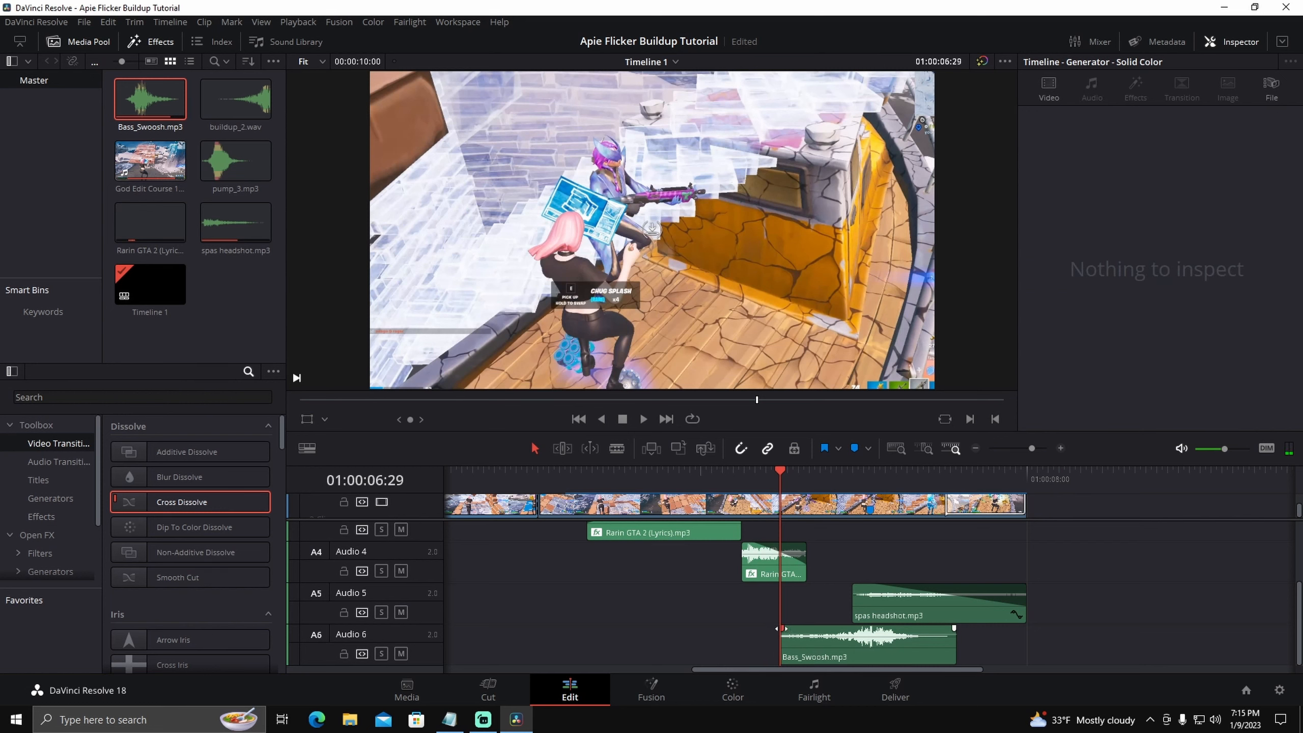
Add a fade-in across nearly the whole Bass_Swoosh.mp3 clip, adjust its curve point, and deselect the clip.
left_click_drag(779, 628, 1129, 649)
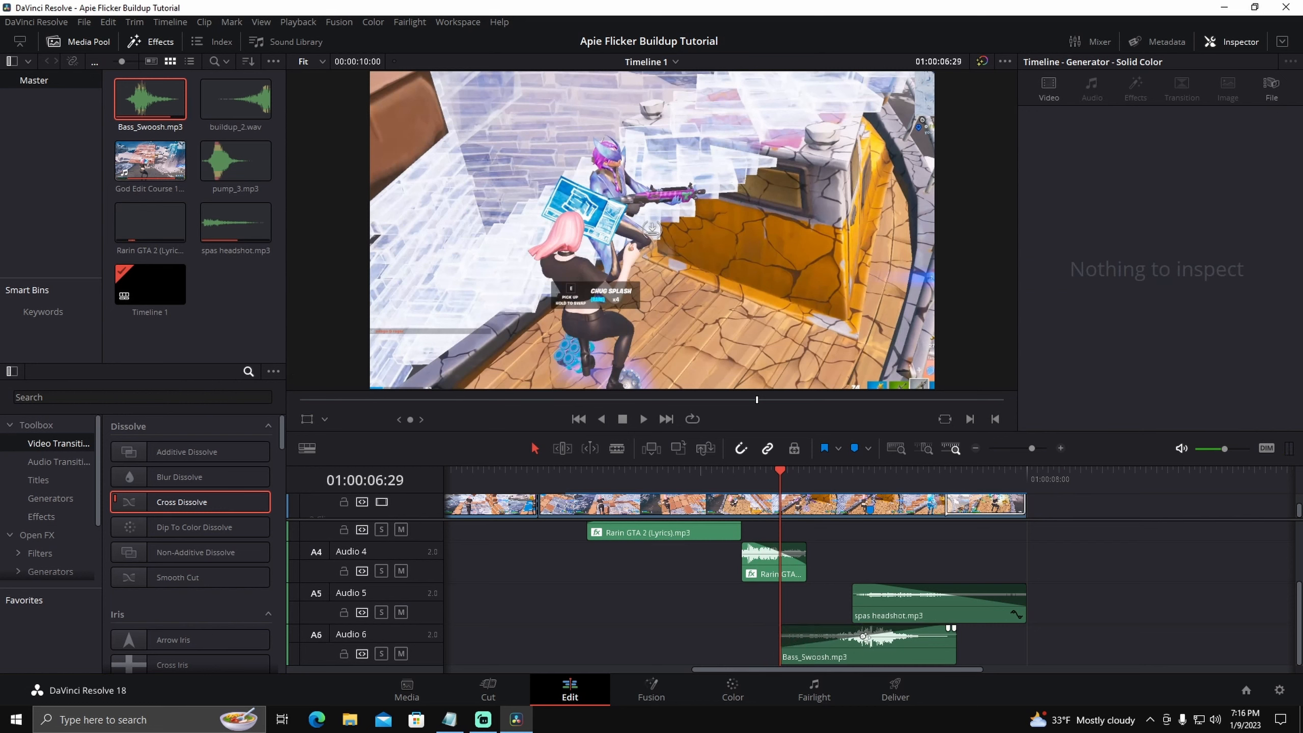
left_click_drag(863, 637, 864, 638)
left_click(915, 657)
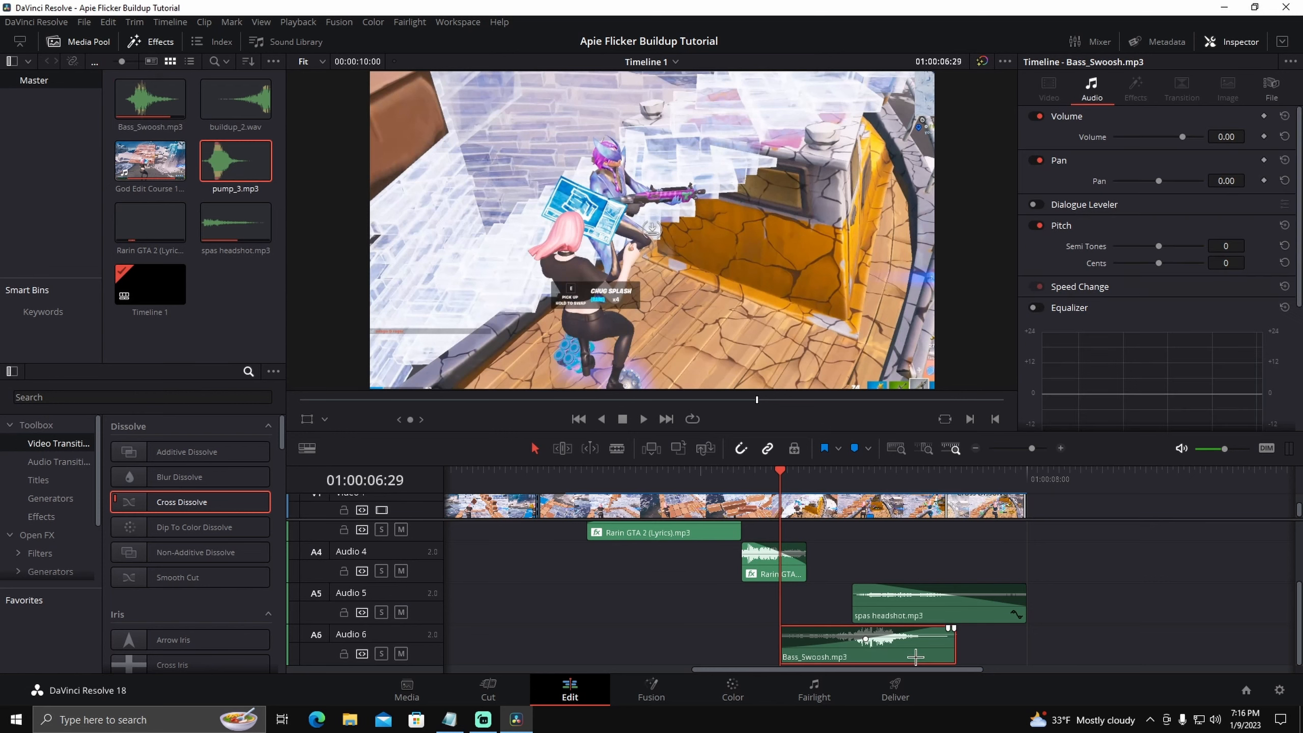
left_click(1072, 594)
Place pump_3.mp3 on a new Audio 7 track and move the playhead to the marker at 01:00:07:02.
left_click_drag(256, 170, 757, 643)
left_click(1166, 608)
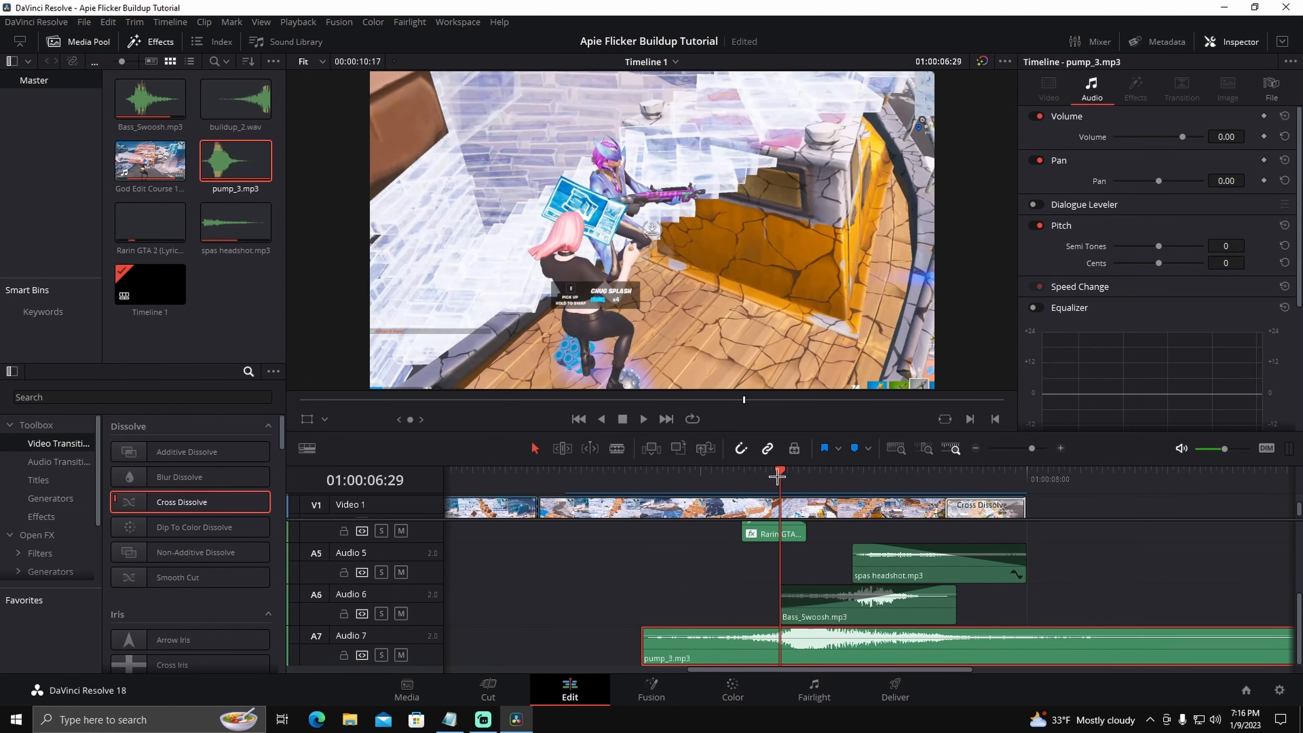
left_click_drag(777, 477, 860, 490)
left_click_drag(1032, 448, 1042, 447)
scroll(1019, 526, "up", 2)
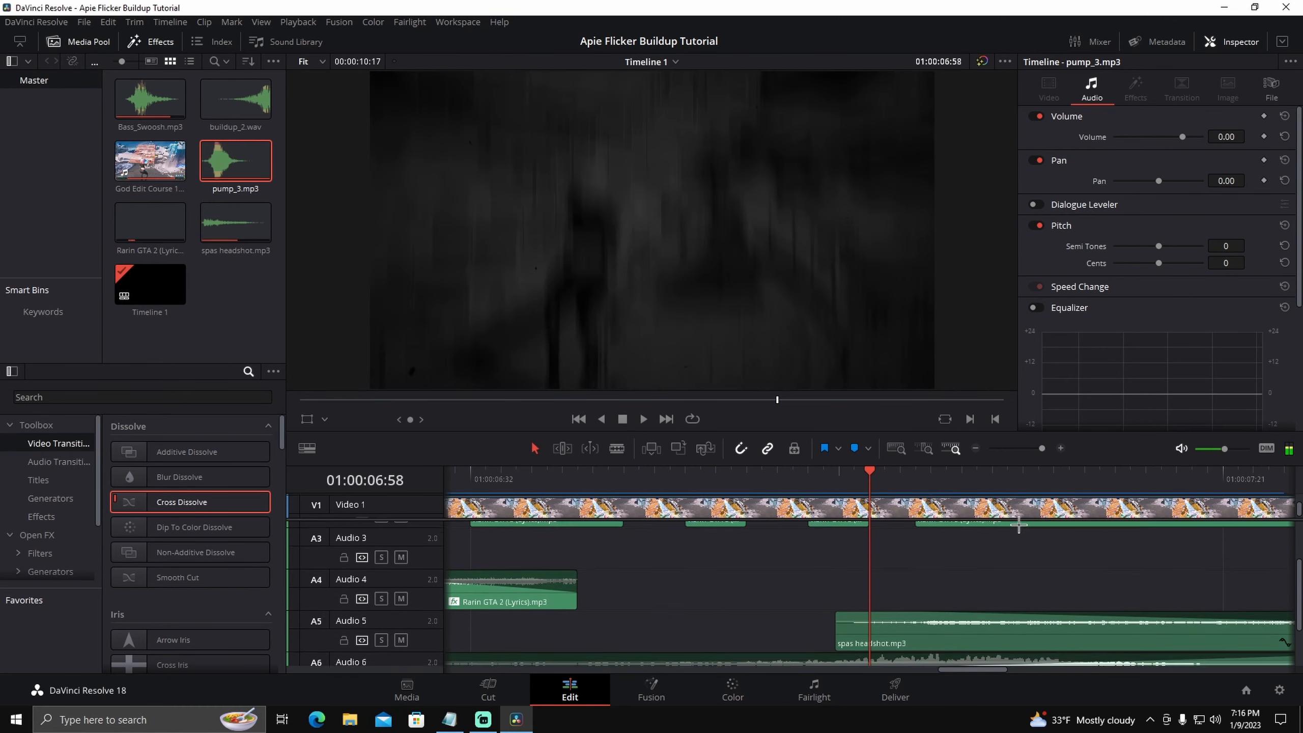
scroll(1019, 525, "up", 5)
left_click(932, 483)
Slide the pump_3.mp3 clip later, then fine-tune it back about three frames, to align its hit with the playhead.
scroll(914, 571, "down", 10)
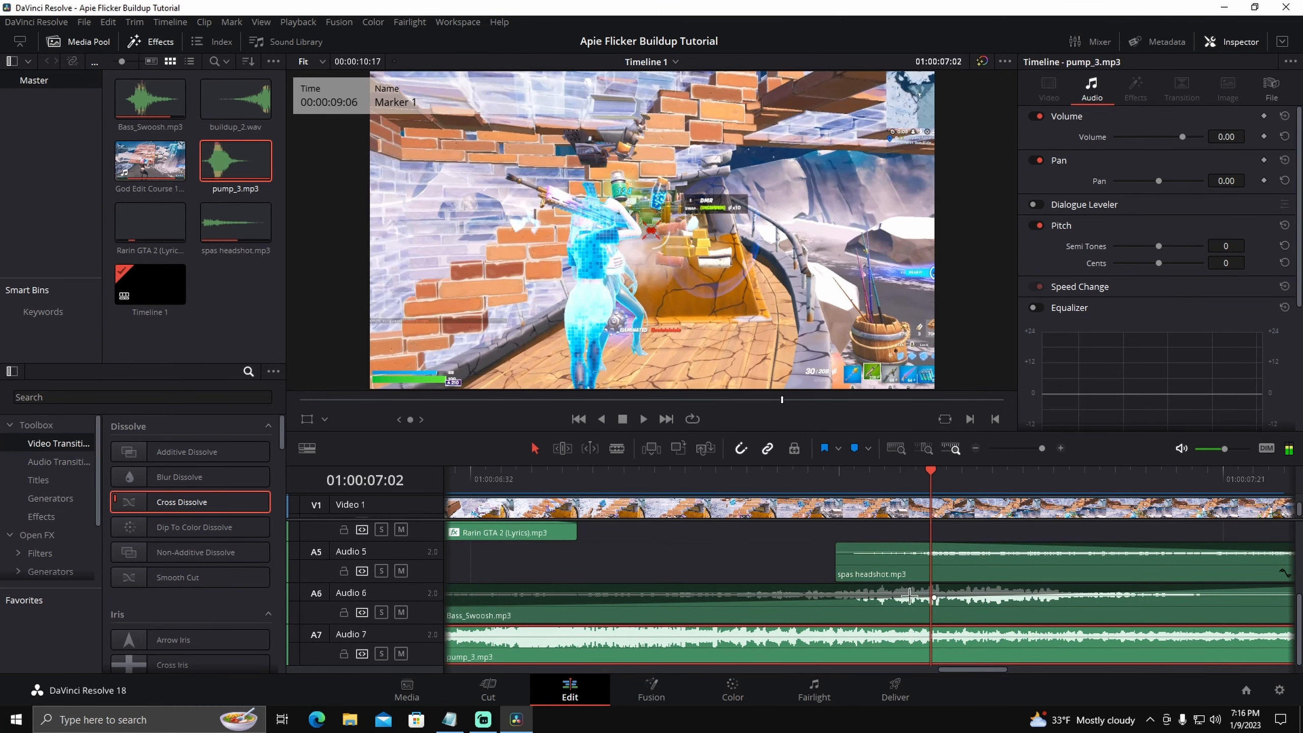
left_click_drag(883, 651, 1078, 651)
left_click(976, 447)
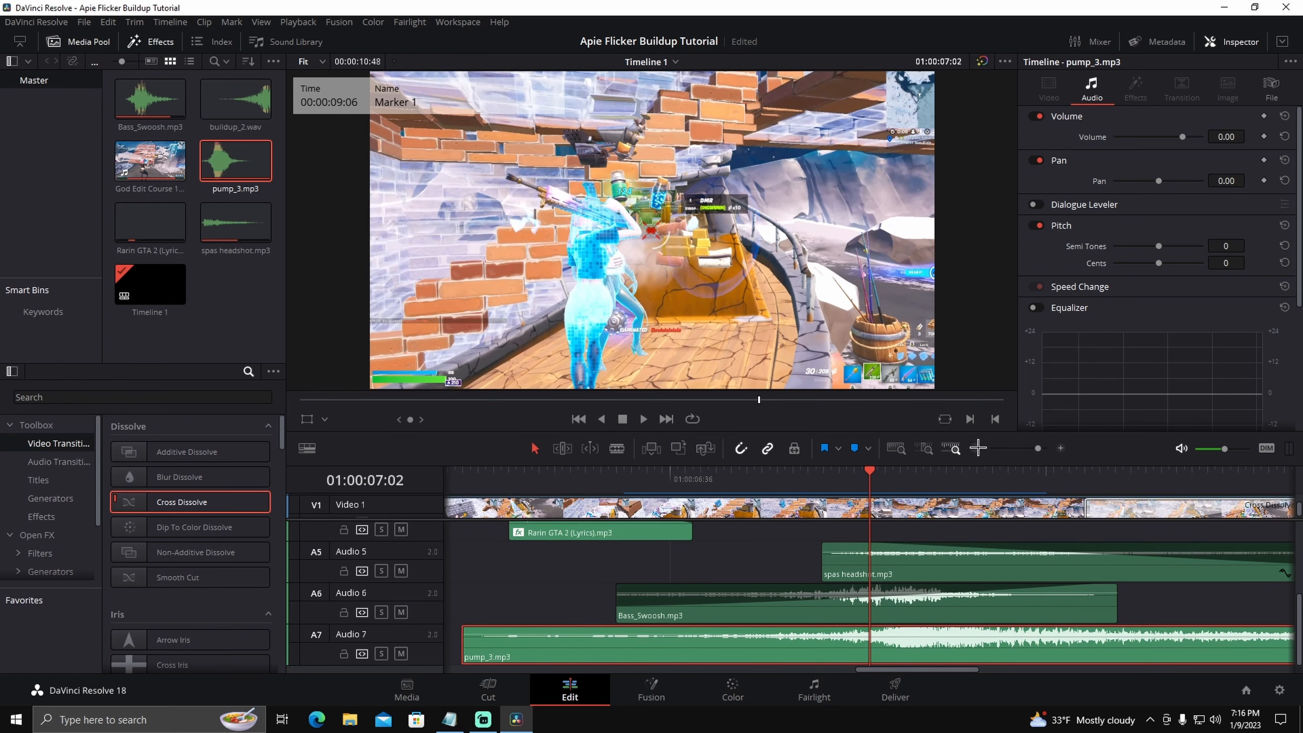
left_click(1058, 447)
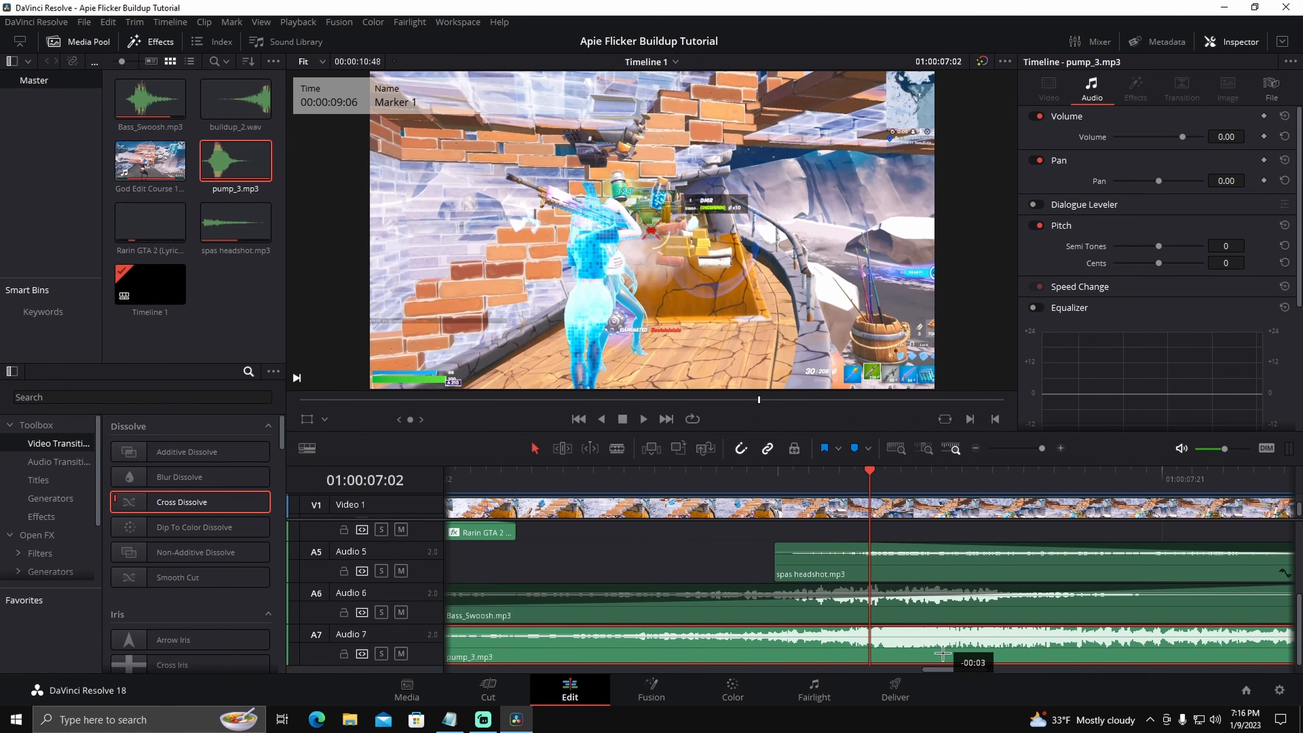
Cut the pump_3.mp3 clip at 01:00:08:00 and delete the part beyond the end of the video.
left_click(974, 448)
left_click(974, 447)
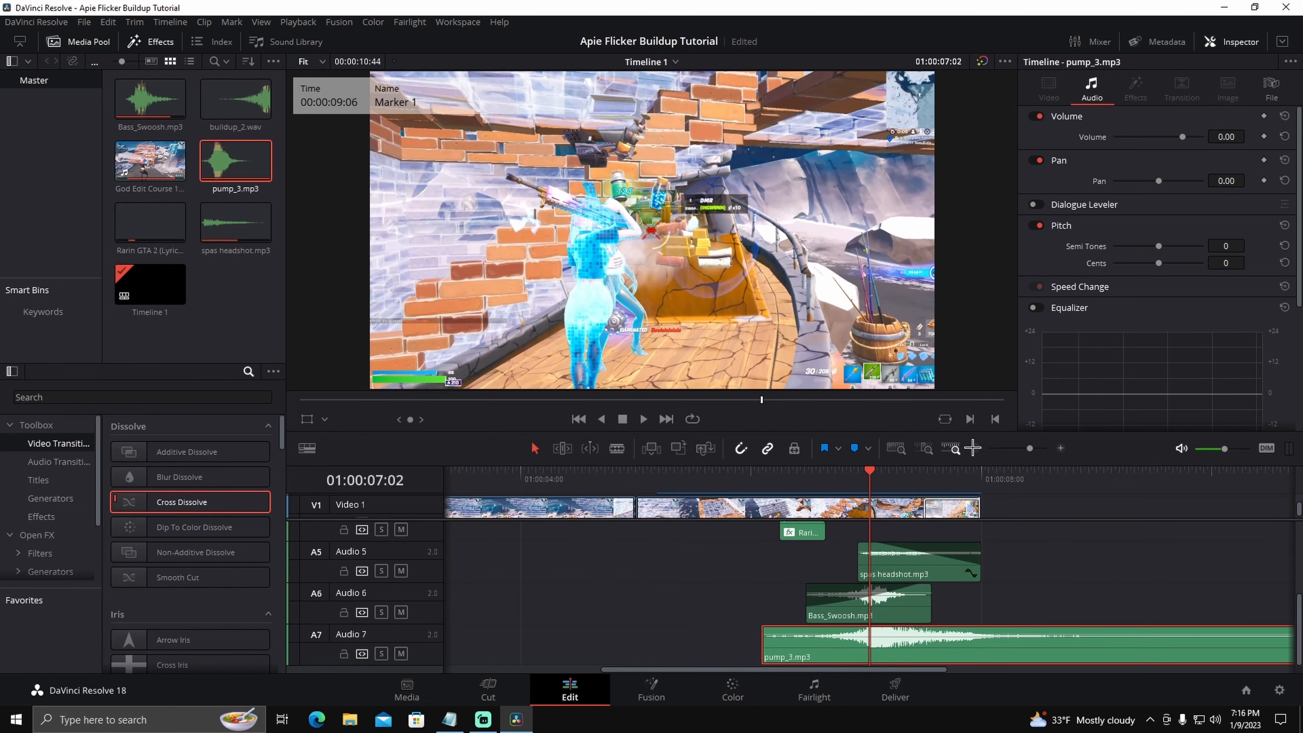
left_click(973, 447)
left_click(1057, 448)
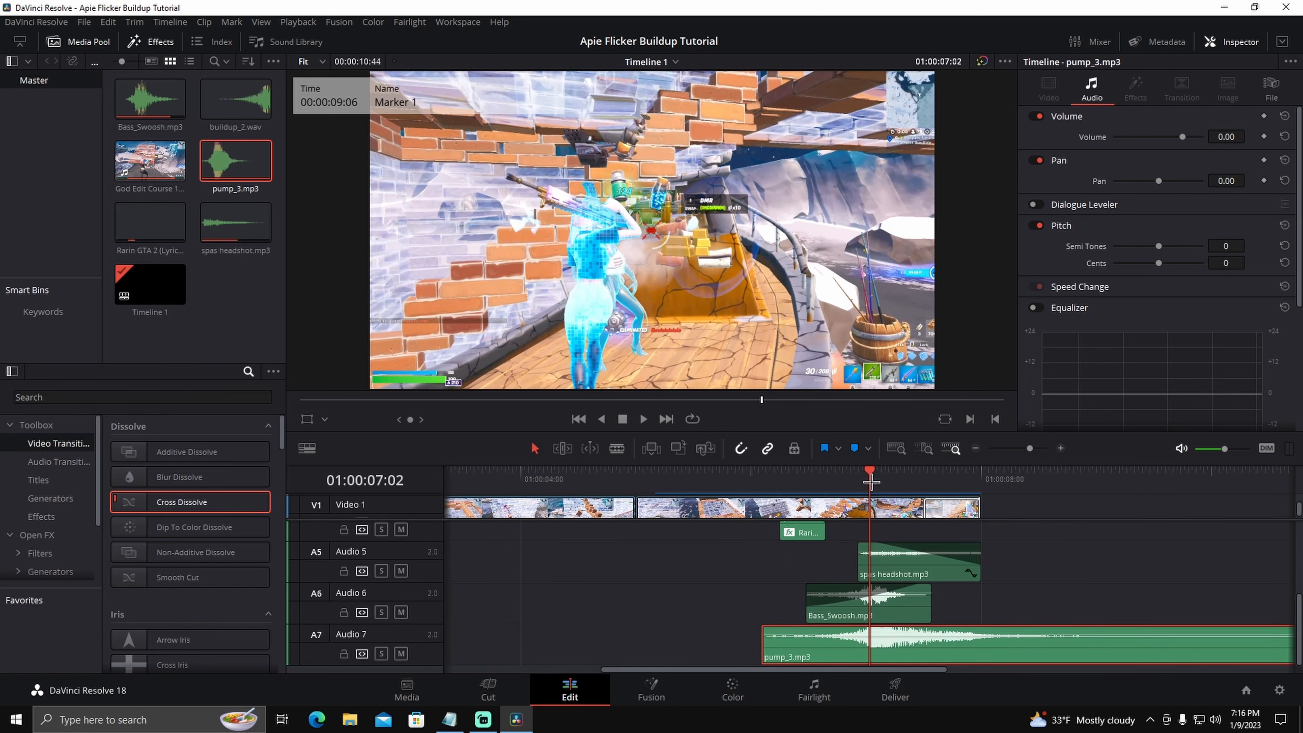
left_click_drag(871, 480, 984, 493)
key("ctrl+b")
left_click(1021, 648)
key("Delete")
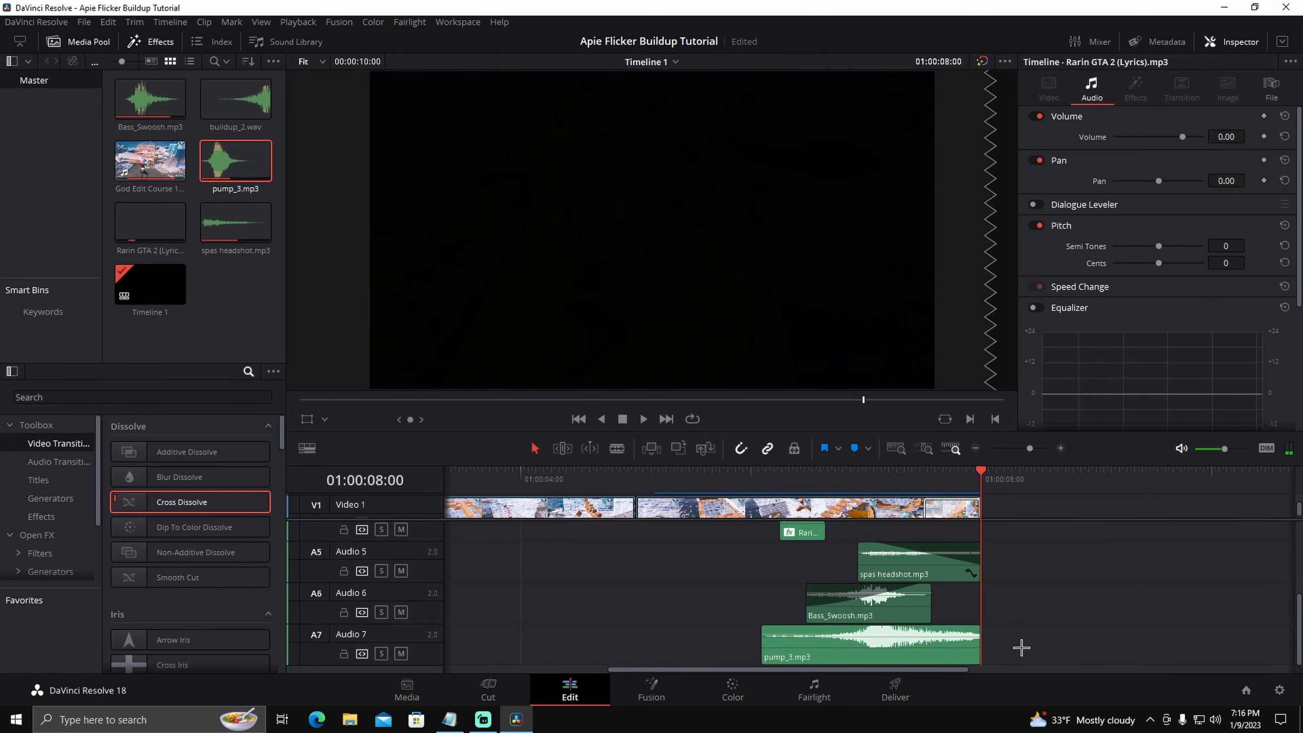
Set the volume of the pump_3.mp3 clip to -5.50 and deselect it.
left_click(948, 640)
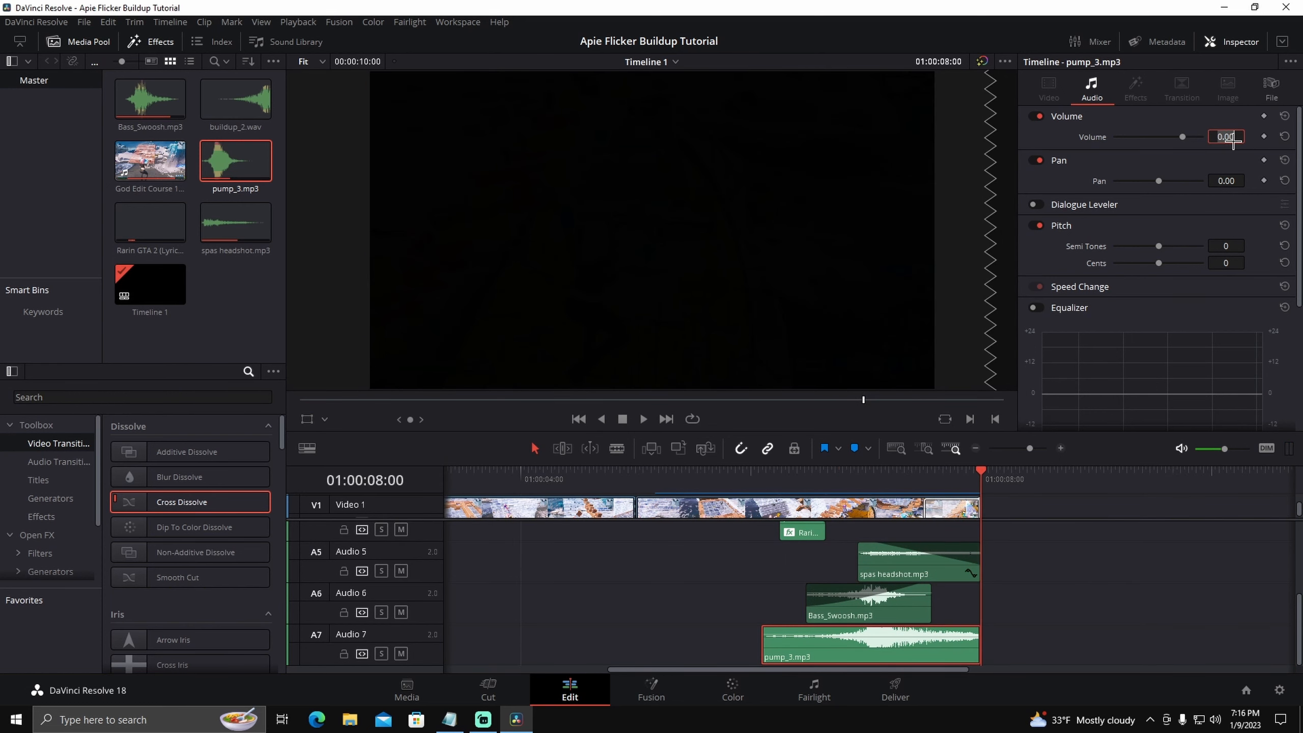
key("Return")
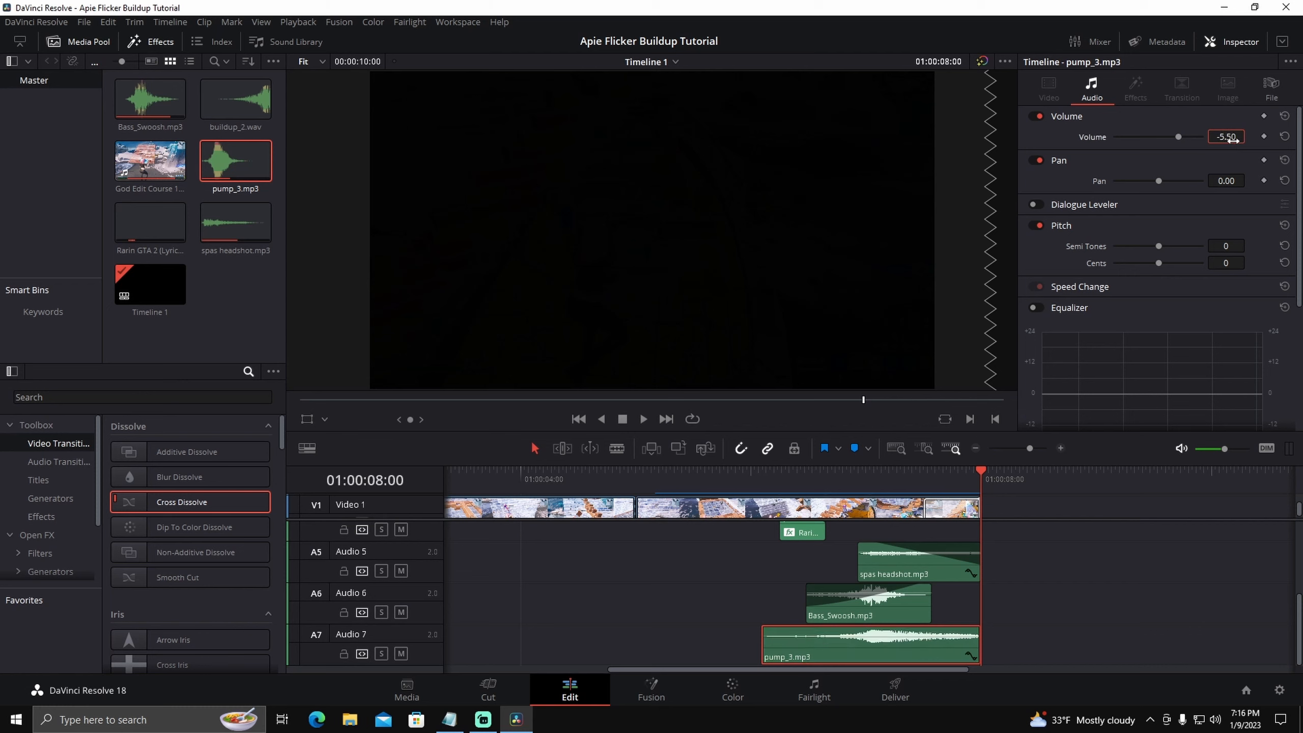
left_click(1072, 585)
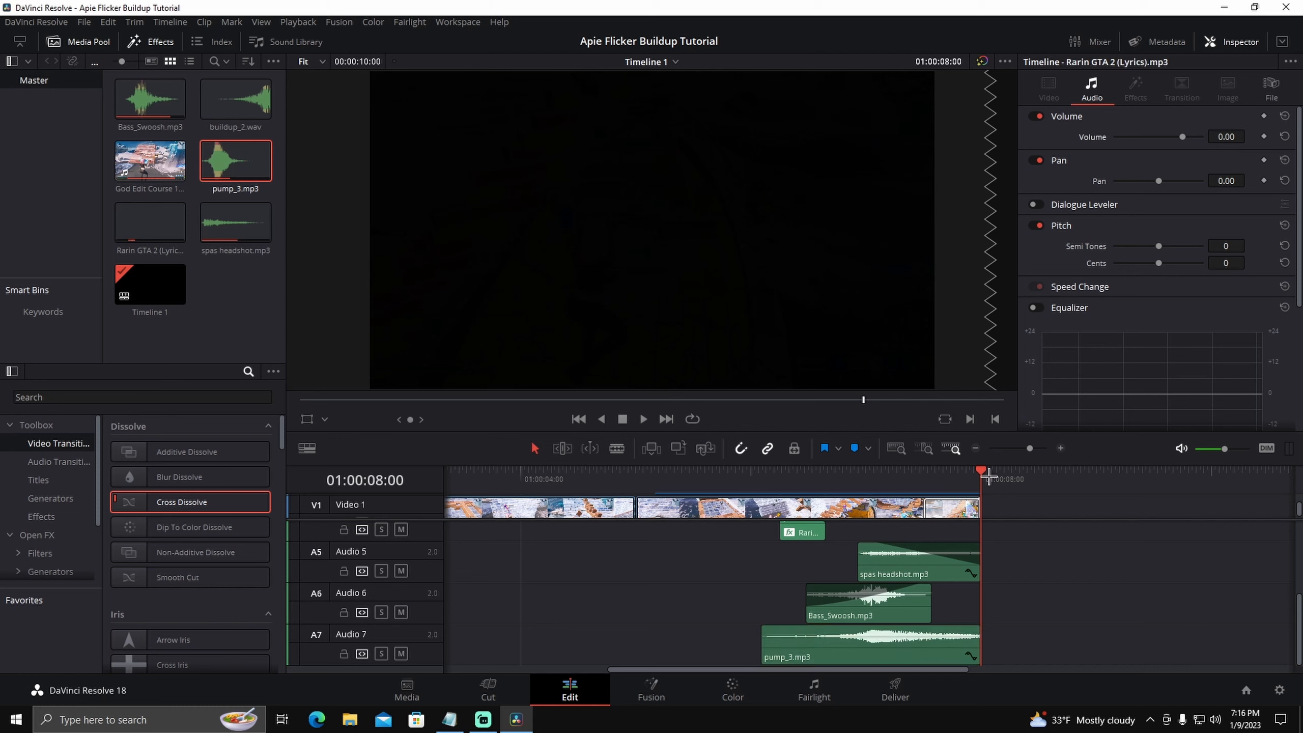
Add a fade-in over most of the pump_3.mp3 clip and shift its curve point so the level rises more gradually at first.
left_click_drag(985, 476, 899, 478)
left_click(891, 644)
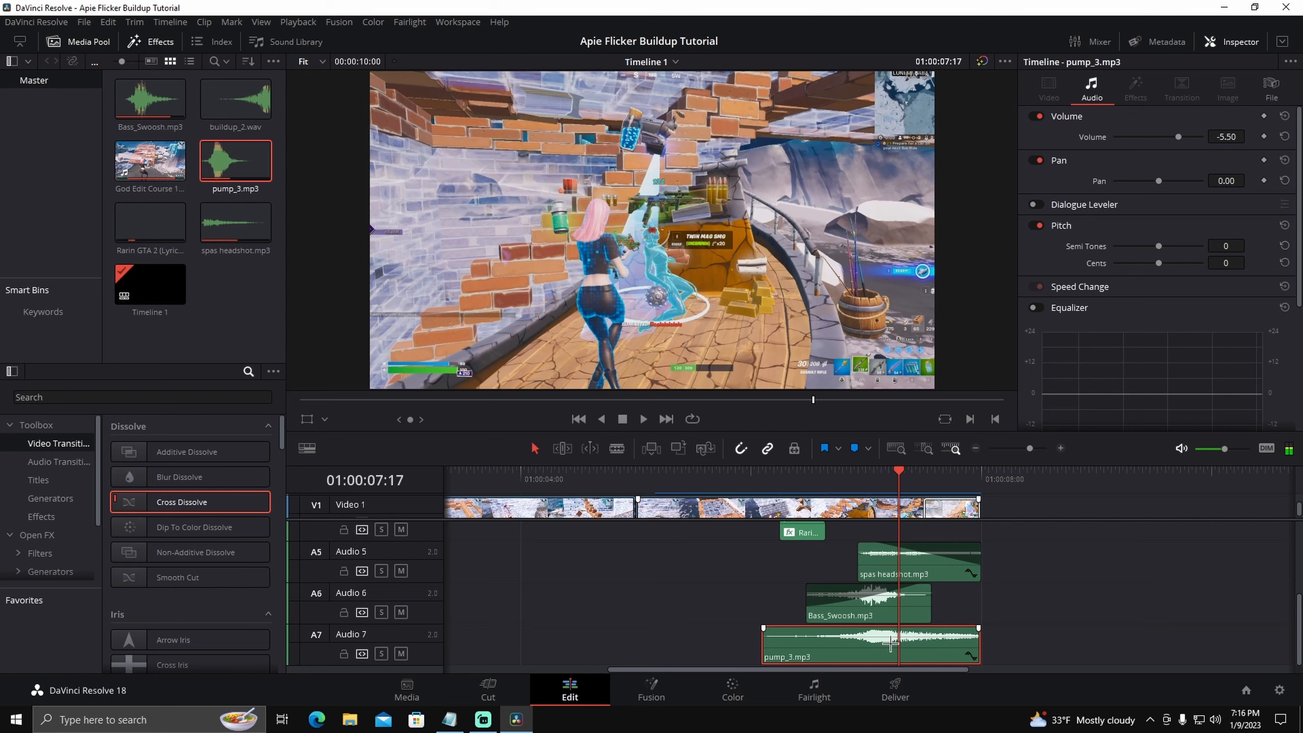
left_click(1061, 448)
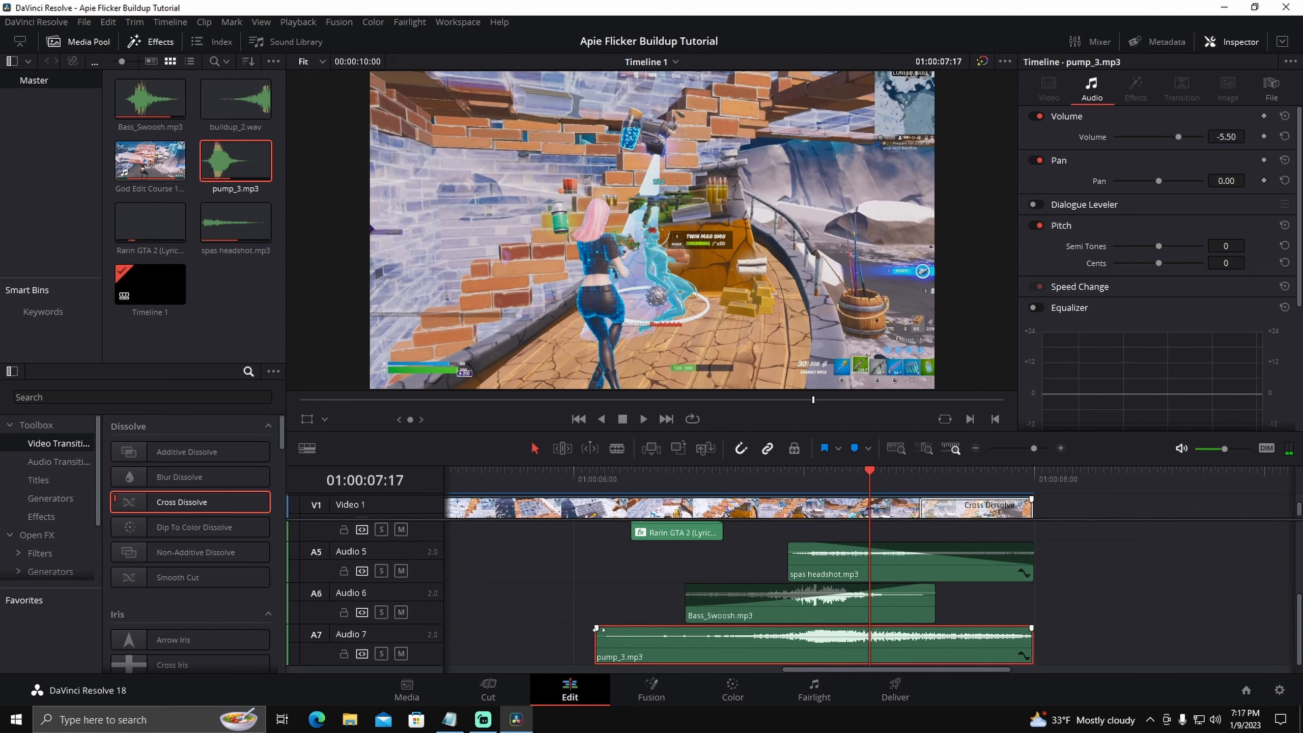
left_click_drag(596, 627, 976, 633)
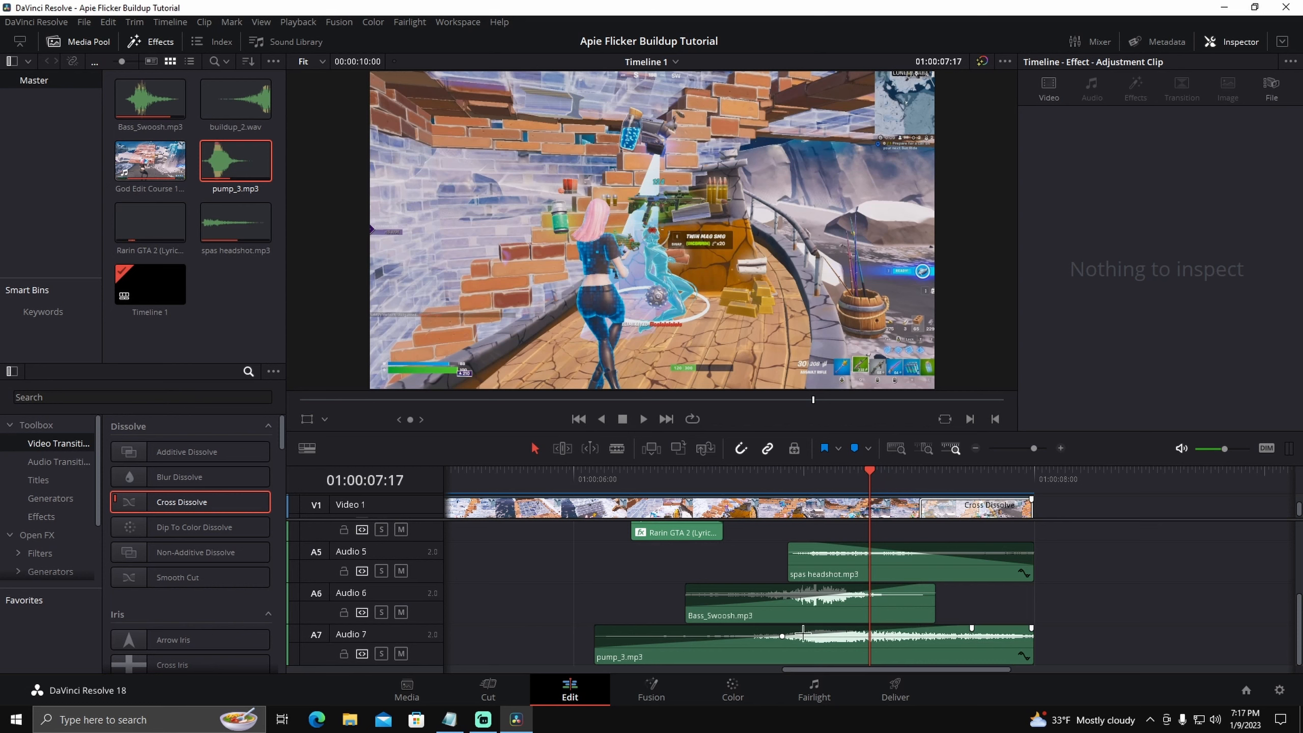
left_click_drag(783, 636, 815, 639)
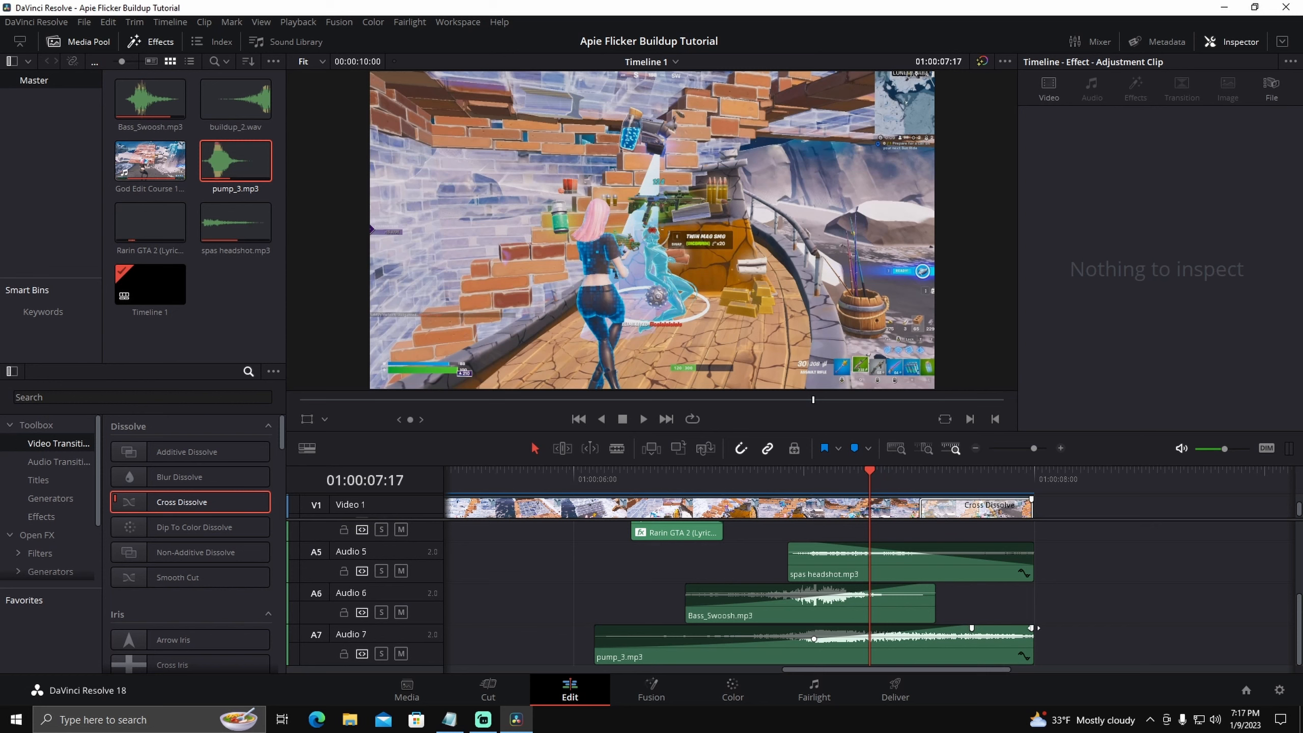
Add a short fade-out to the end of the pump_3.mp3 clip.
left_click_drag(1032, 627, 980, 628)
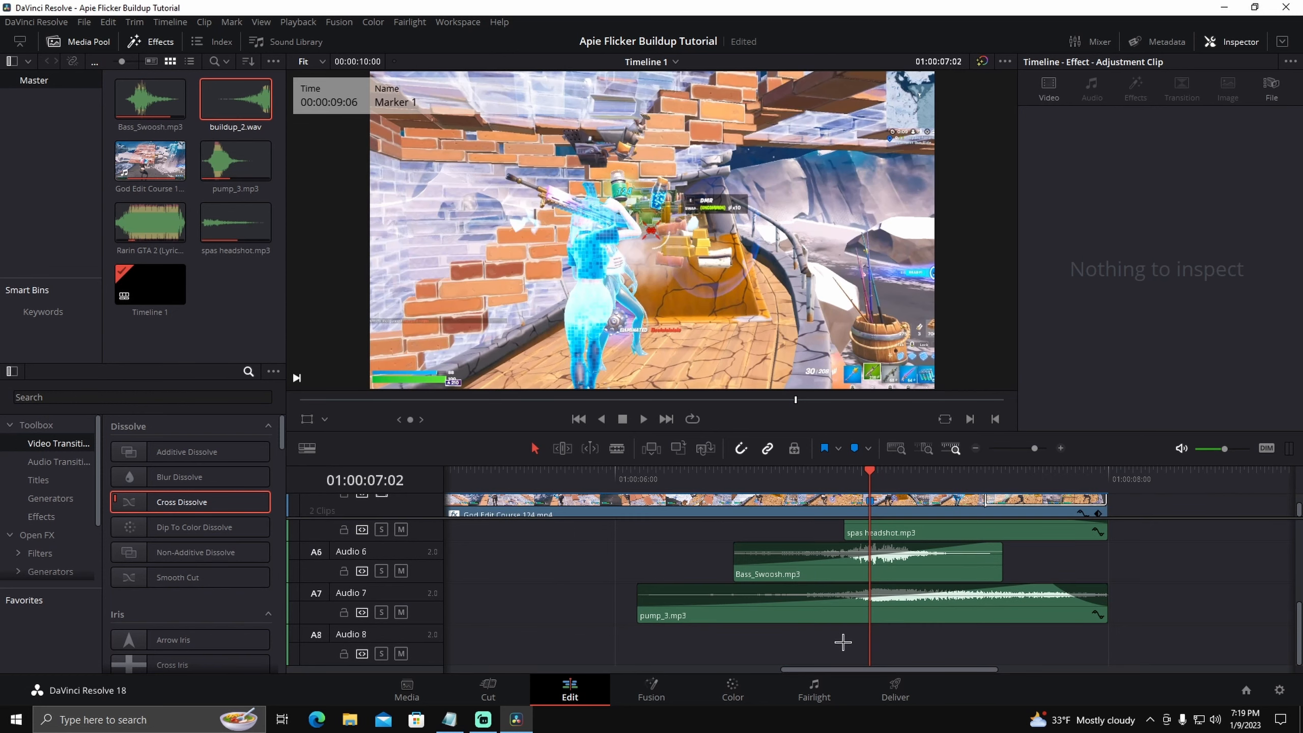
Place buildup_2.wav on a new Audio 8 track beneath the pump_3.mp3 clip.
left_click_drag(236, 99, 708, 646)
left_click(975, 448)
left_click(975, 448)
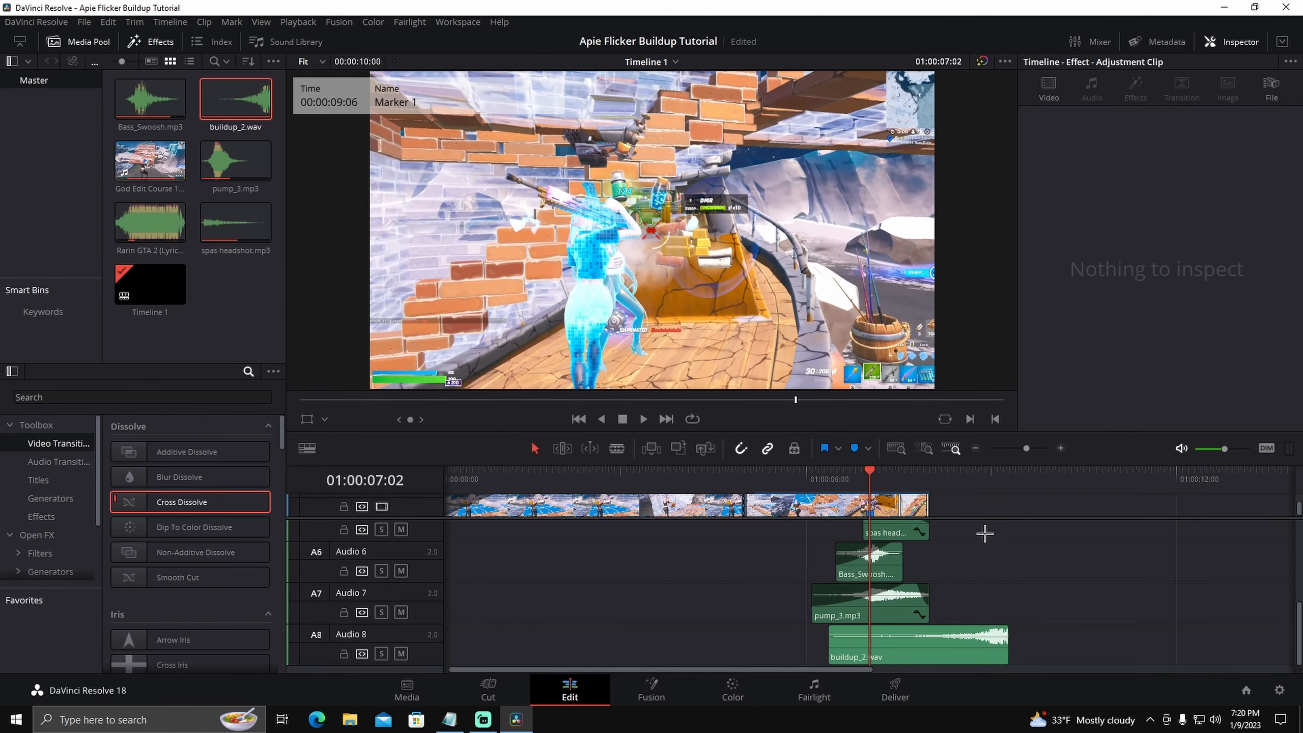
scroll(994, 569, "up", 2)
scroll(997, 572, "down", 2)
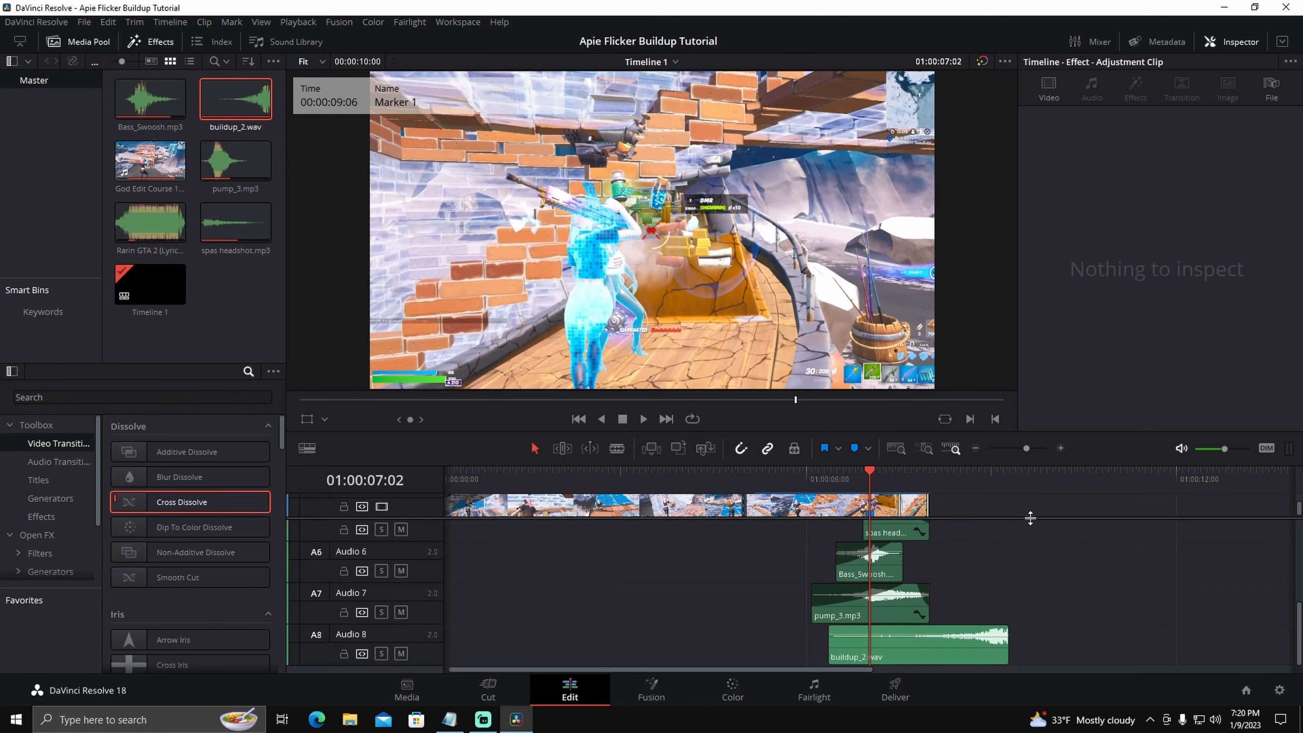
left_click_drag(1030, 518, 1028, 499)
Move the buildup_2.wav clip earlier and align its end with the playhead at 01:00:07:02.
left_click_drag(941, 652, 802, 652)
left_click(1061, 447)
left_click(1061, 448)
left_click(1061, 448)
left_click(1060, 448)
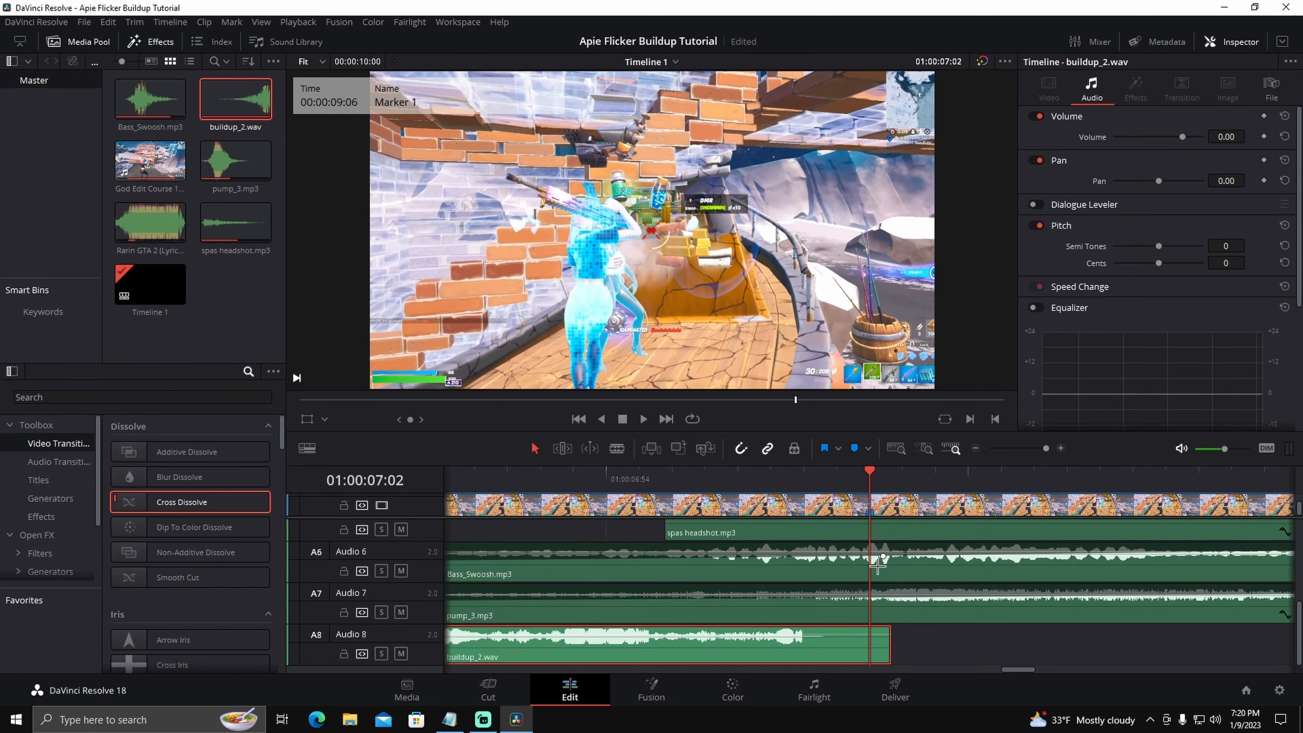
left_click(941, 651)
left_click(1059, 448)
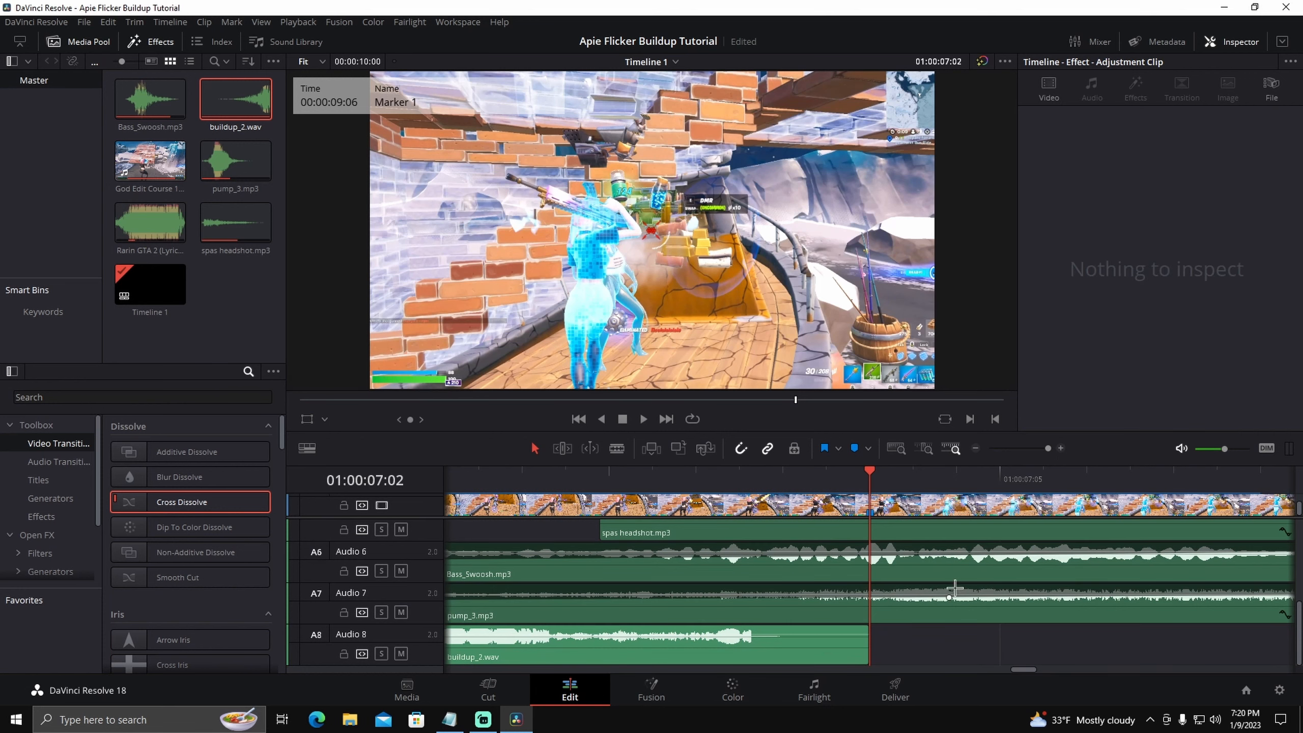
Cut the buildup_2.wav clip four frames before its end, at 01:00:06:58, and delete the tail piece.
key("Left")
key("Left")
key("Left")
key("Left")
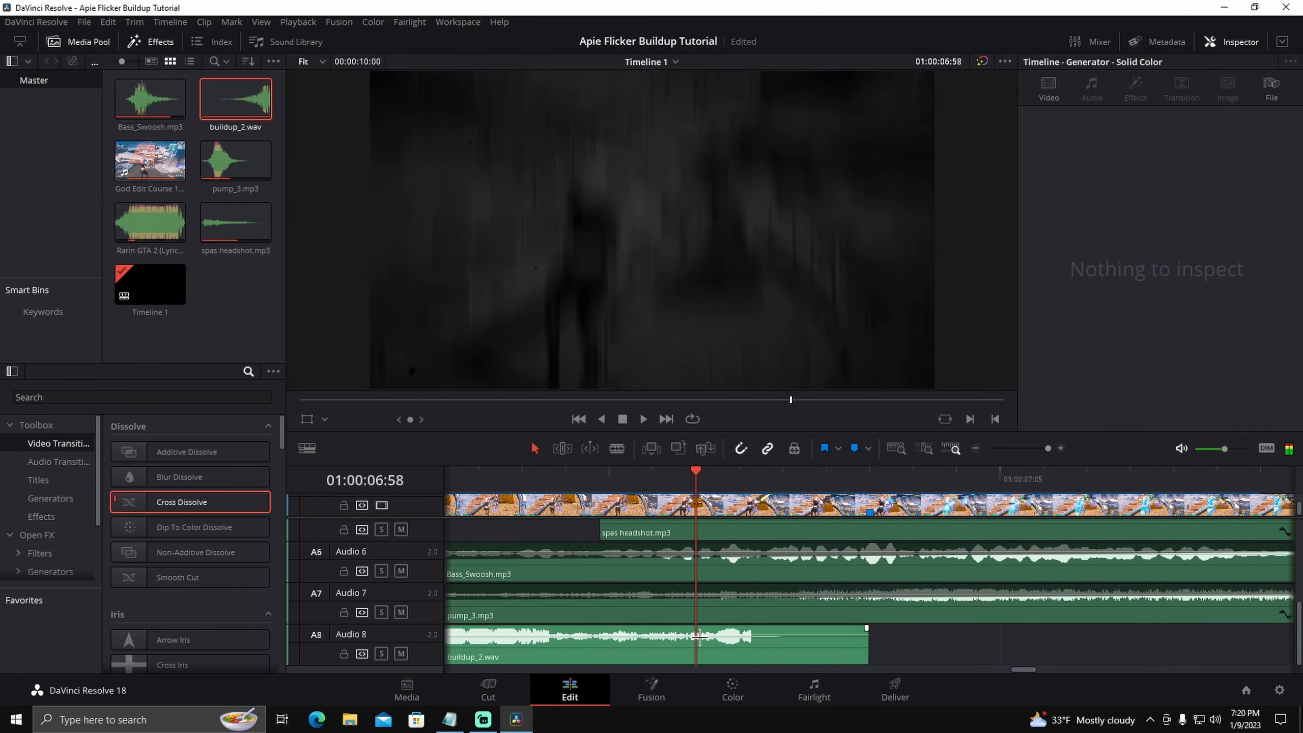
key("ctrl+b")
left_click(771, 653)
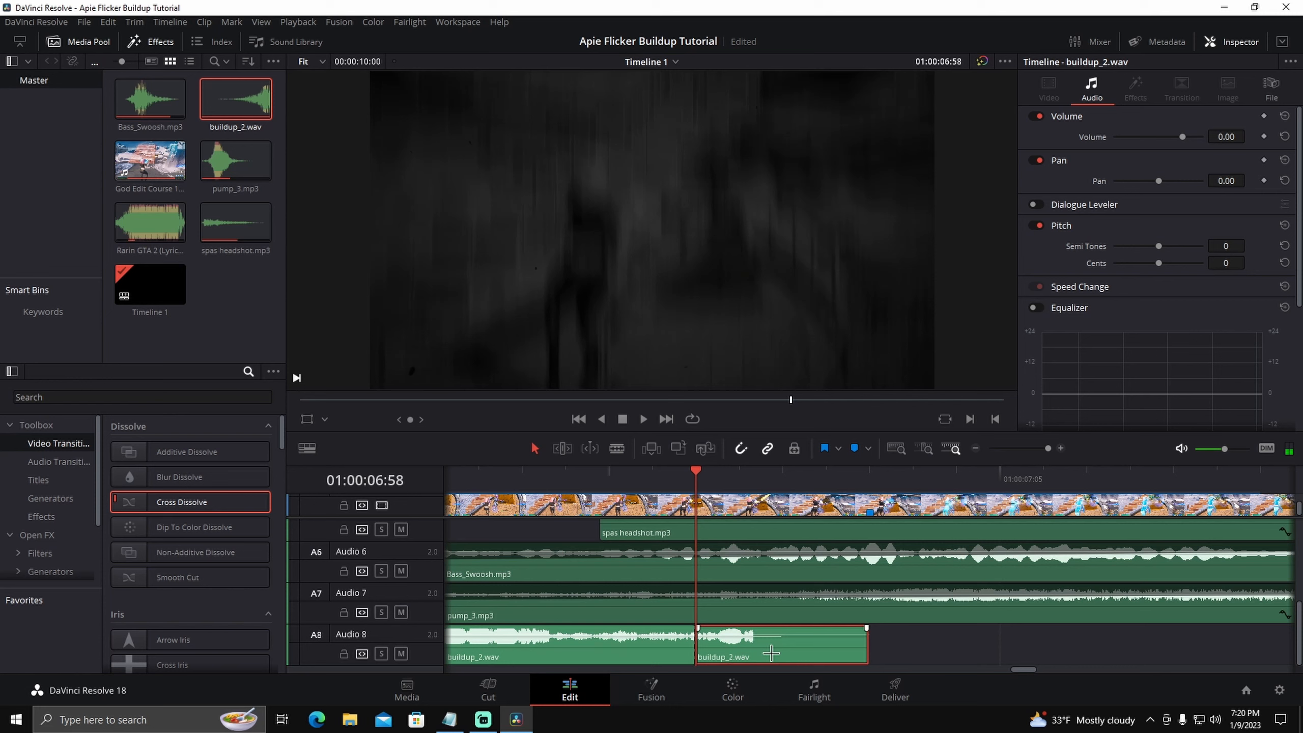
key("Delete")
Split the buildup_2.wav clip at 01:00:06:54 to make a four-frame piece at its end.
left_click(976, 448)
left_click(828, 654)
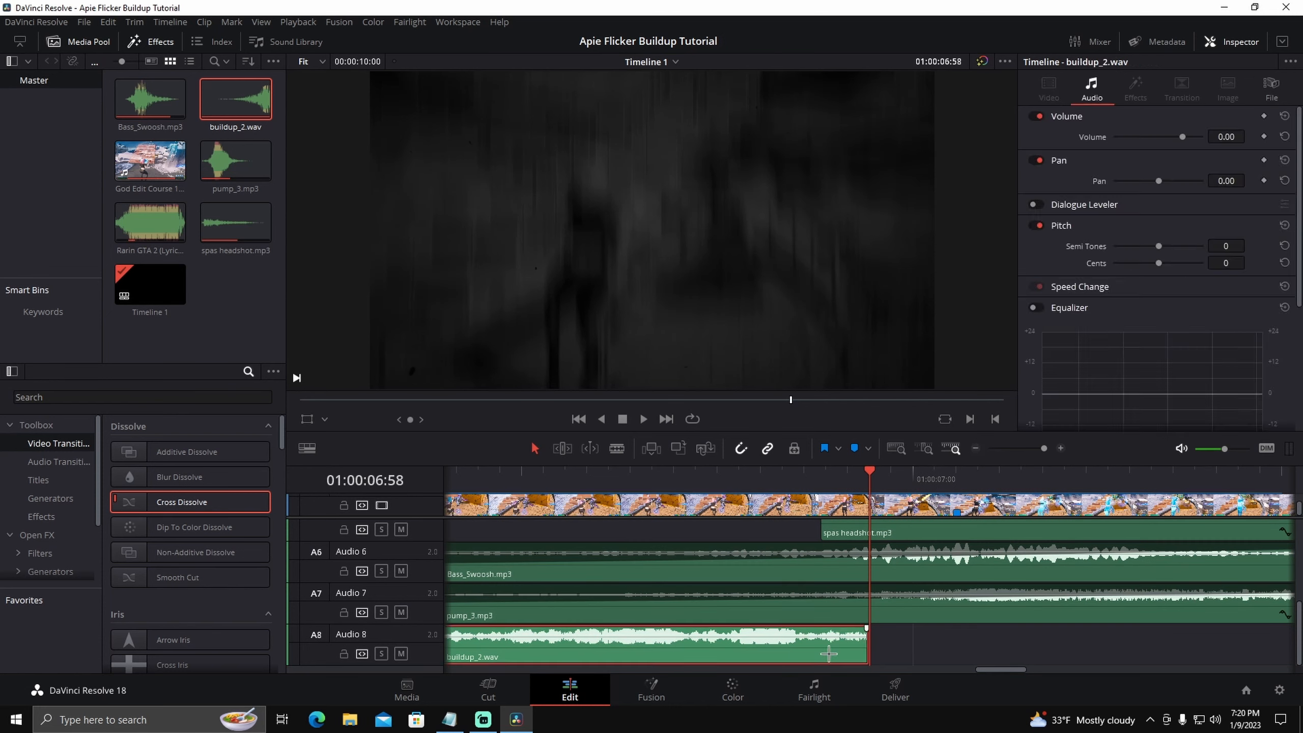
key("Left")
key("Left")
key("Left")
key("Left")
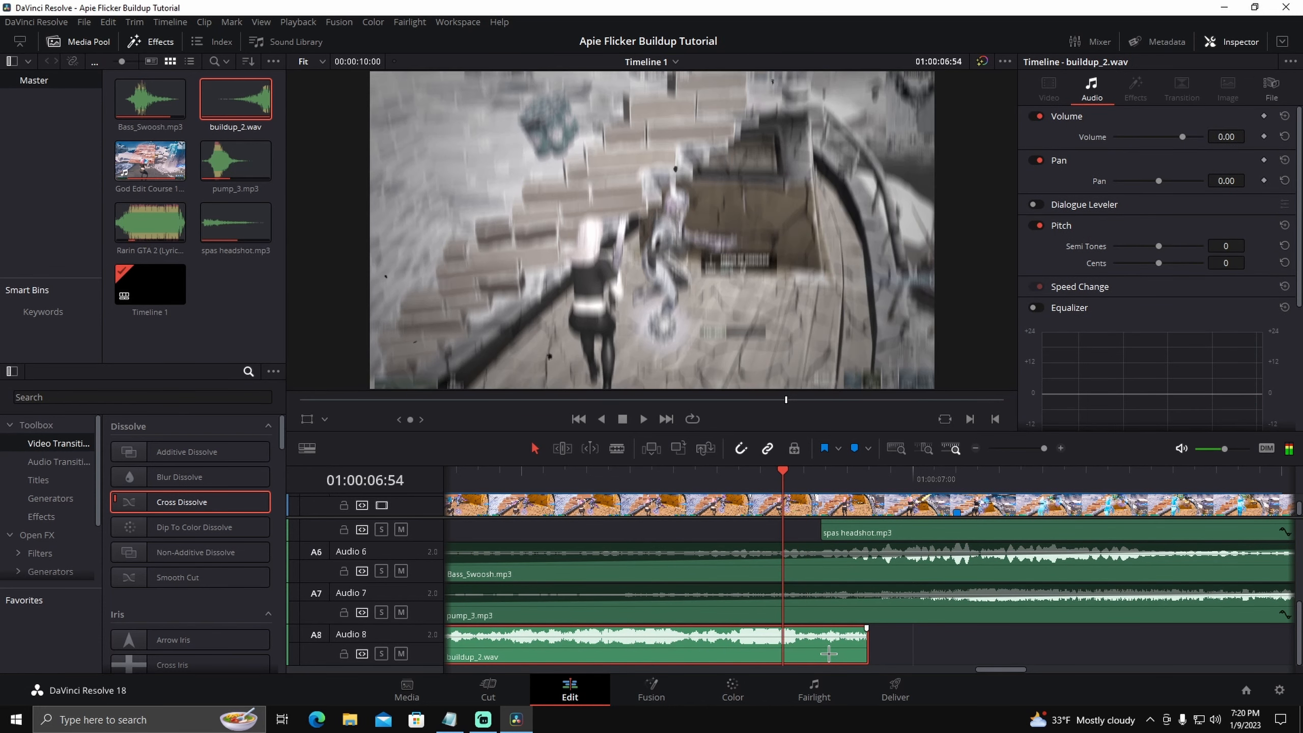
key("ctrl+b")
Fade the four-frame buildup_2.wav end piece in and out and set its volume to -5.20.
left_click_drag(785, 627, 846, 627)
left_click(826, 644)
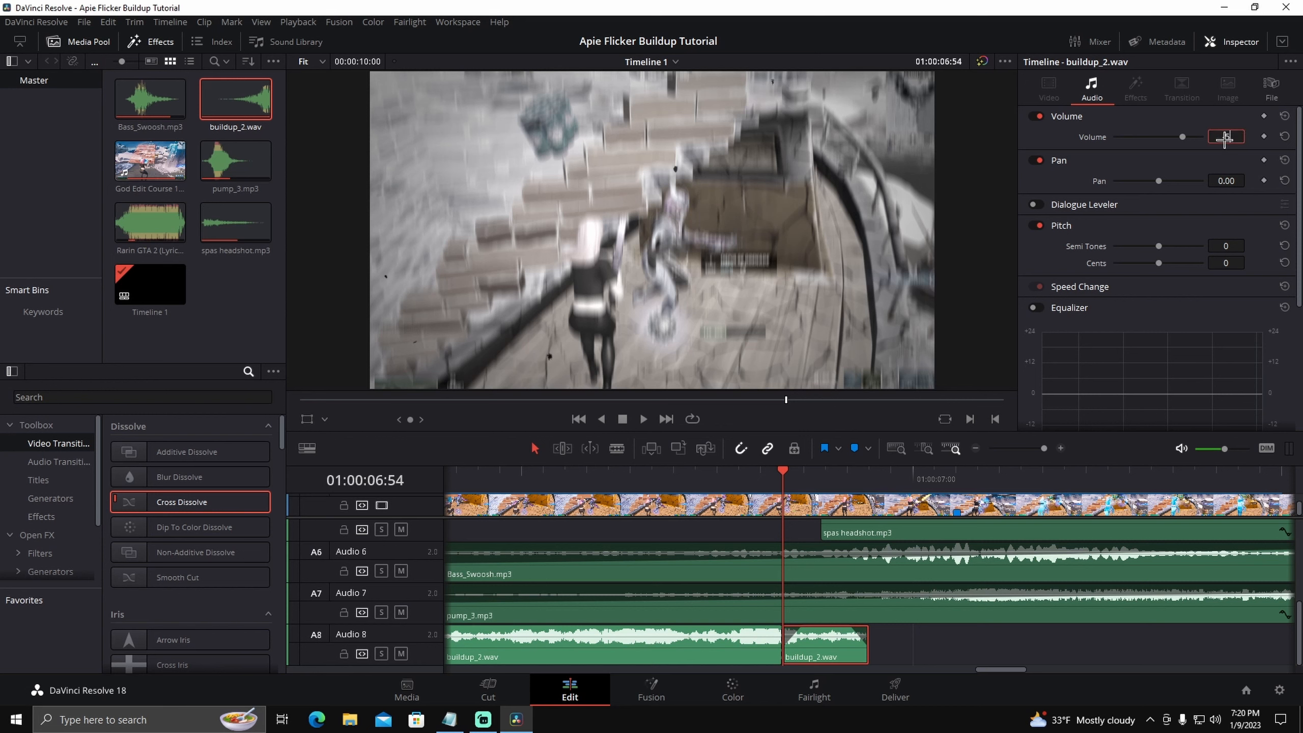
left_click_drag(1225, 139, 1225, 138)
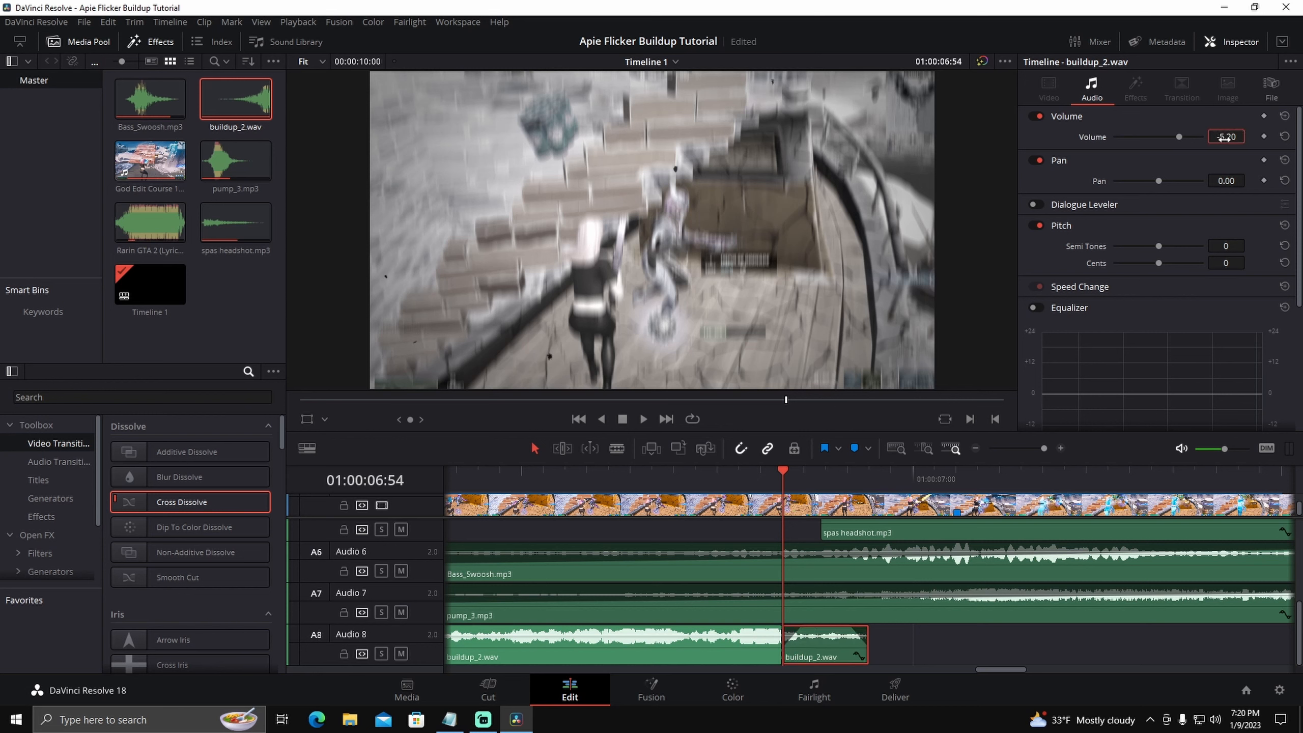
Cut the long buildup_2.wav piece at 01:00:06:50 and delete the four frames after the cut to leave a gap.
left_click(760, 656)
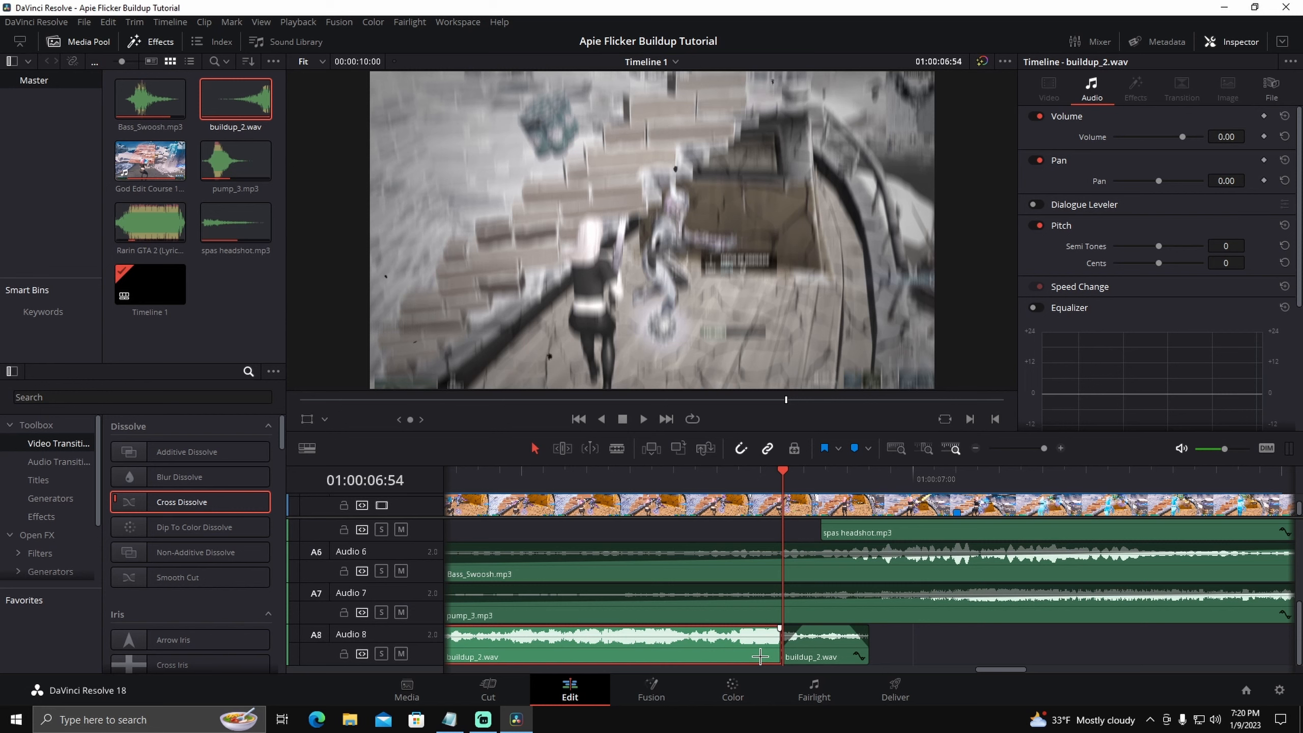
key("Left")
key("Left")
key("Left")
key("Left")
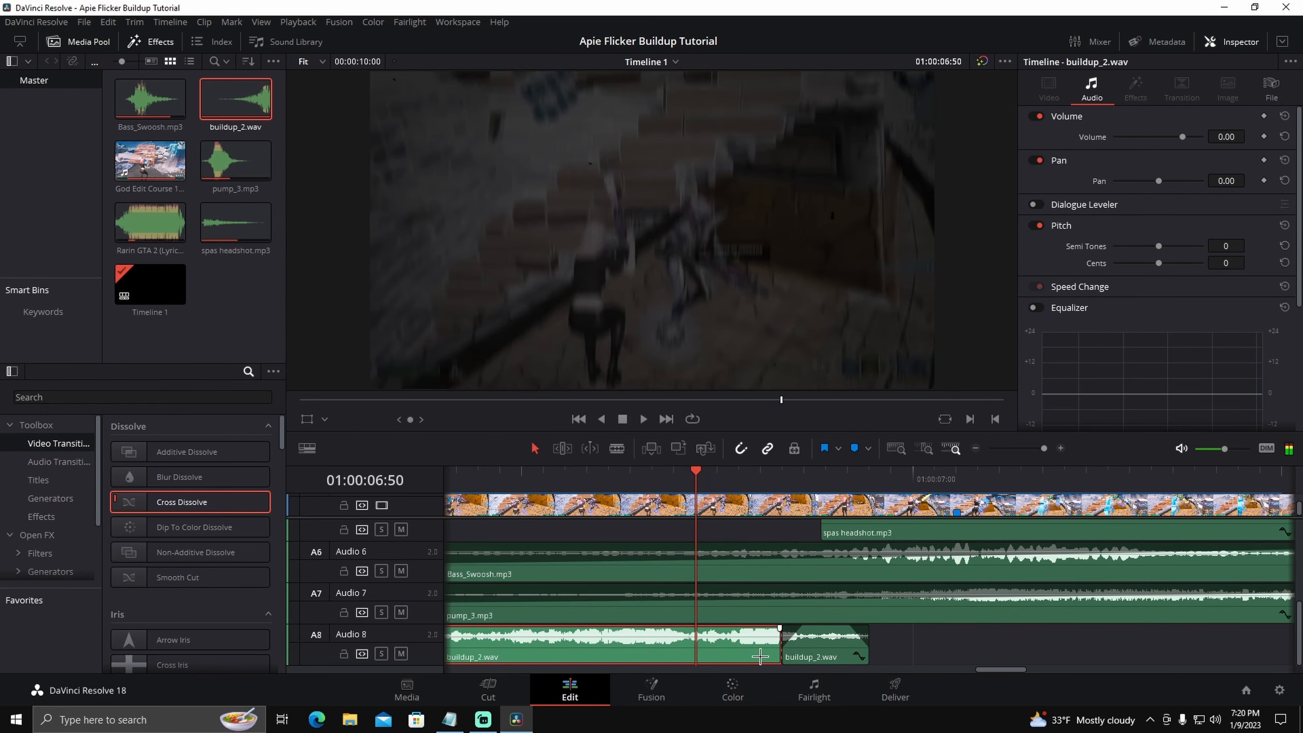
key("ctrl+b")
key("Delete")
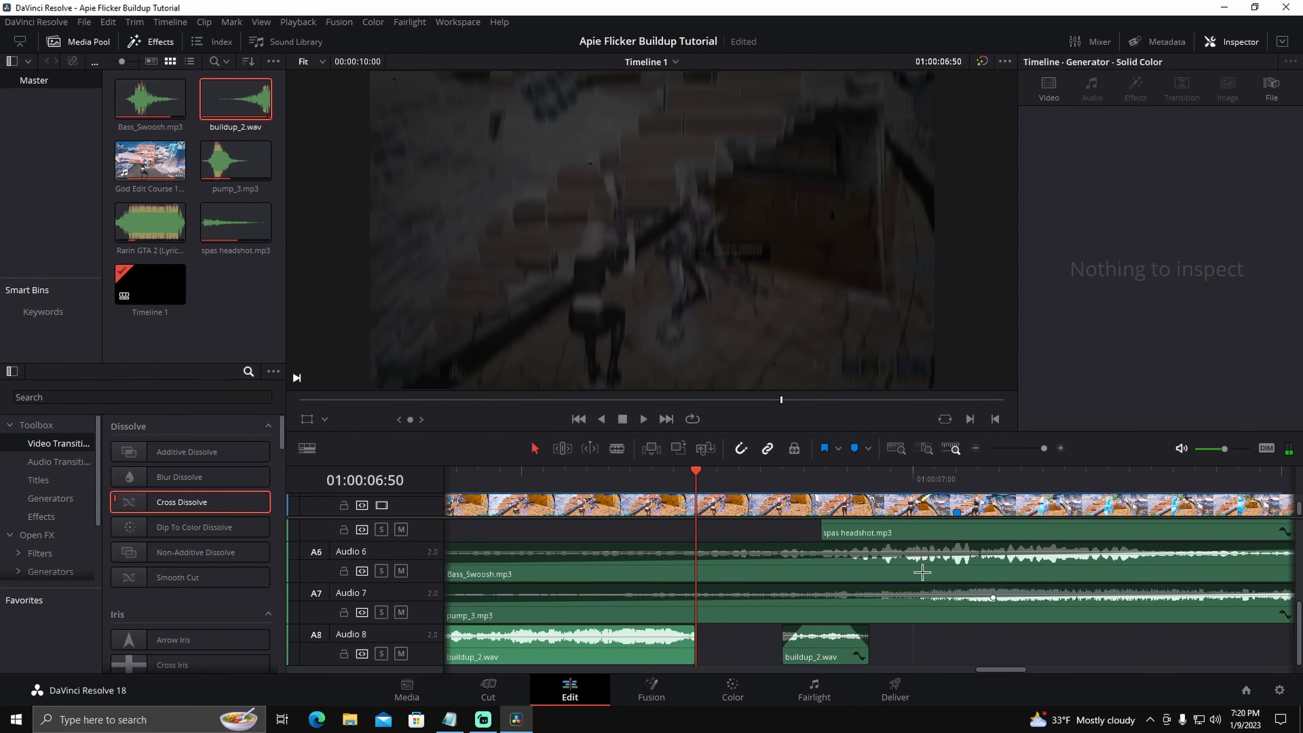
Split the long buildup_2.wav piece at 01:00:06:46 to make a second four-frame piece.
left_click(977, 447)
left_click(834, 651)
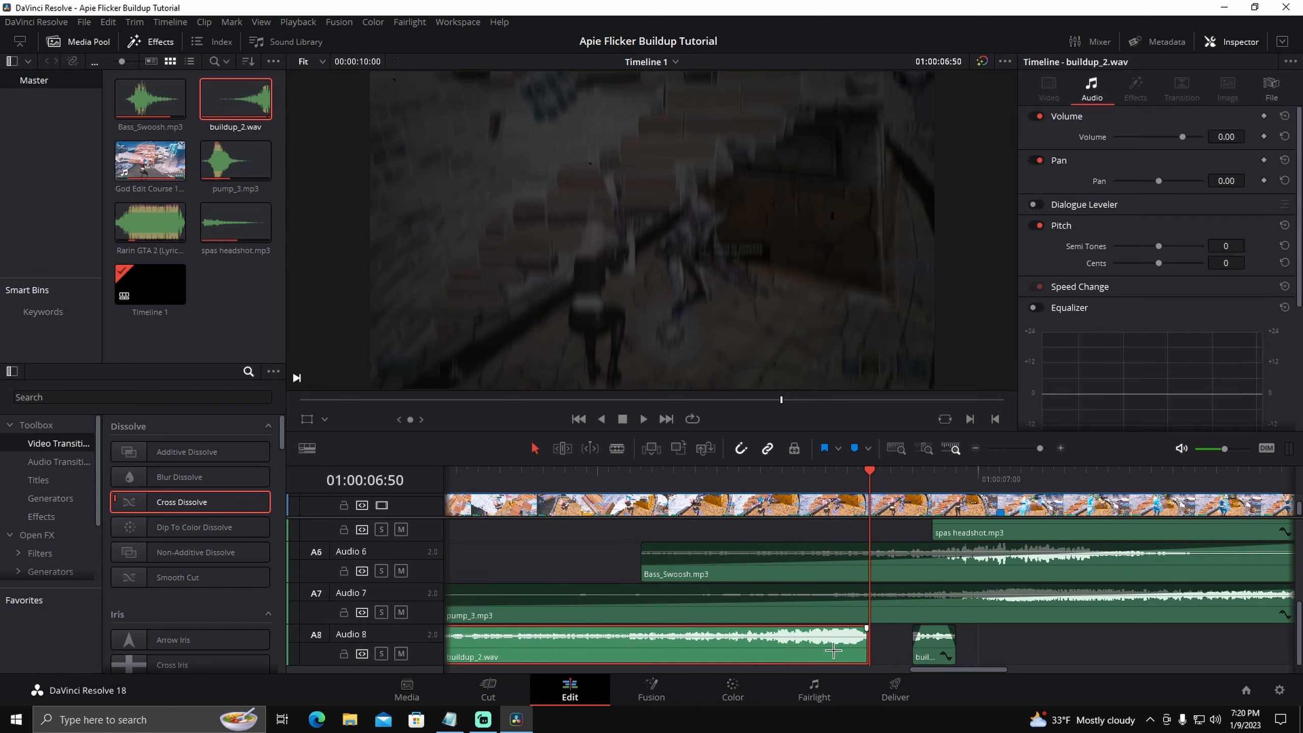
key("Left")
key("Left")
key("Left")
key("Left")
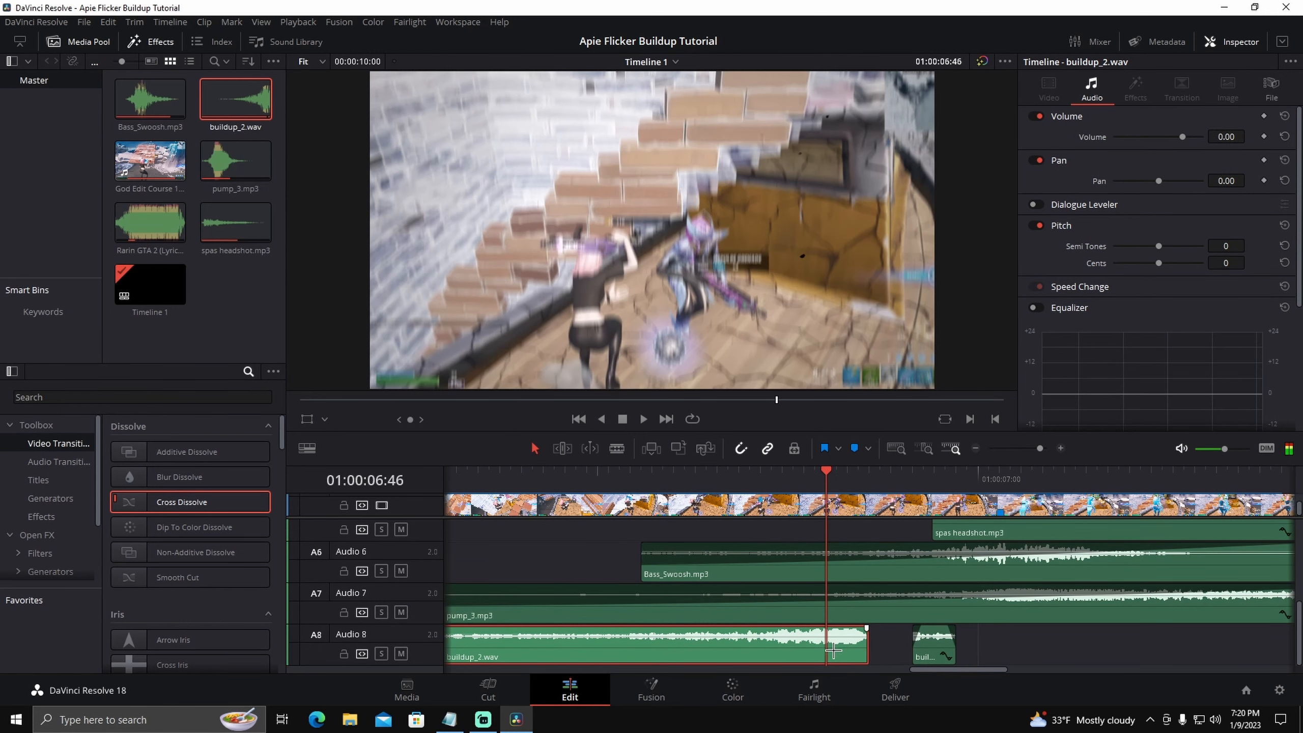
key("ctrl+b")
key("ctrl+equal")
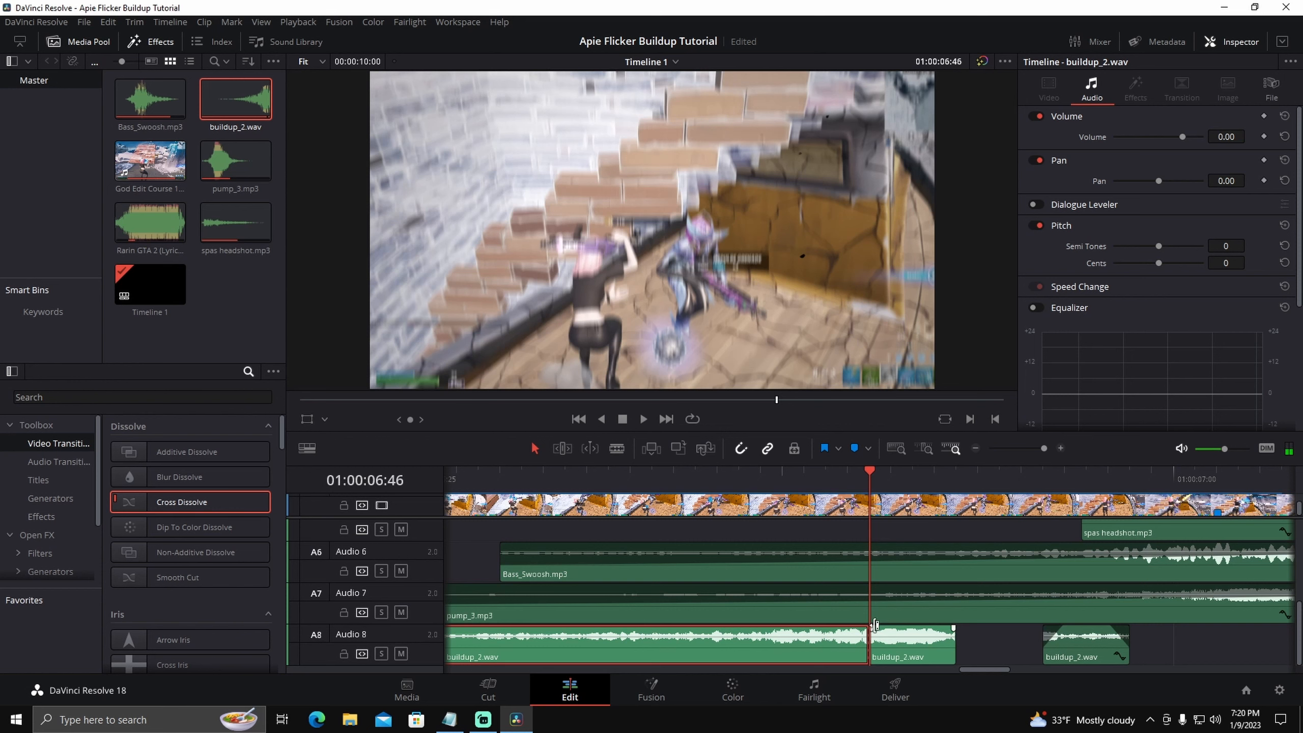
Fade the second four-frame buildup_2.wav piece in and out and set its volume to -5.20.
left_click_drag(874, 628, 930, 628)
left_click(893, 657)
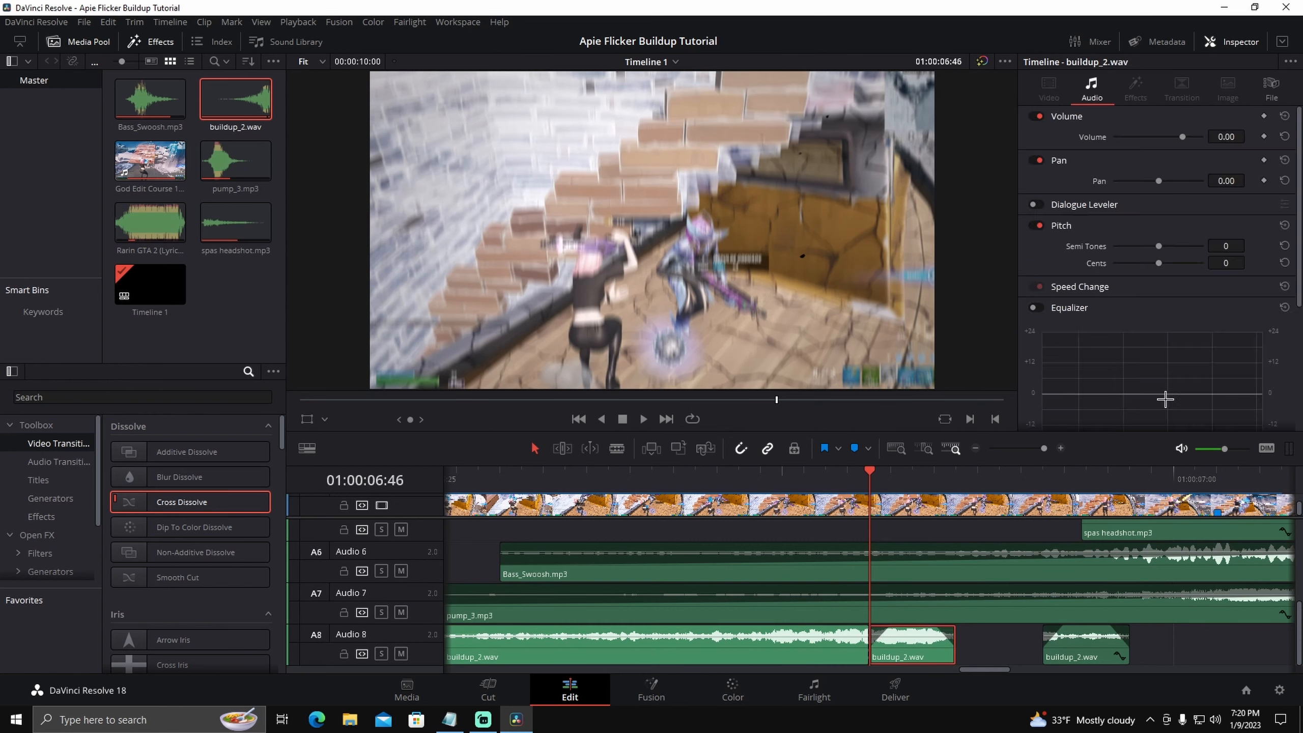
left_click(1235, 138)
type("-5")
key("Return")
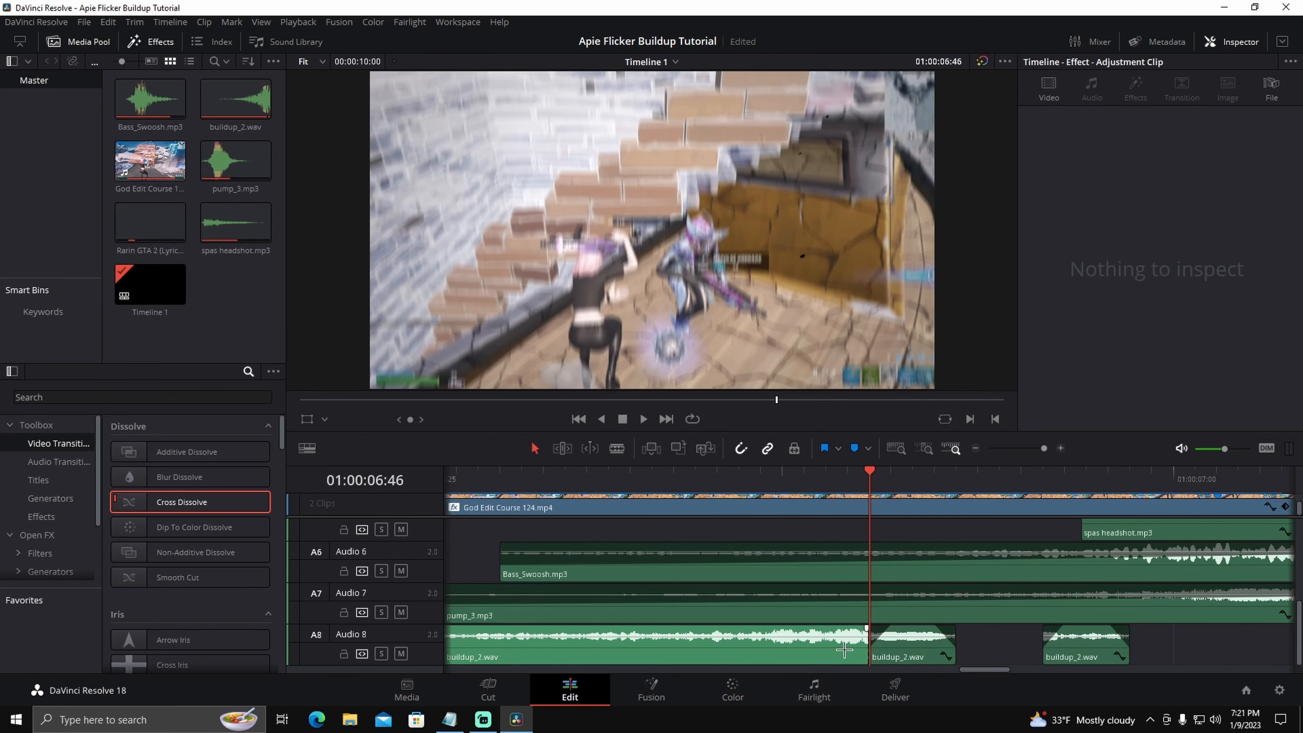
Trim the end of the long buildup_2.wav piece back four frames to 01:00:06:42, leaving another gap.
left_click(844, 650)
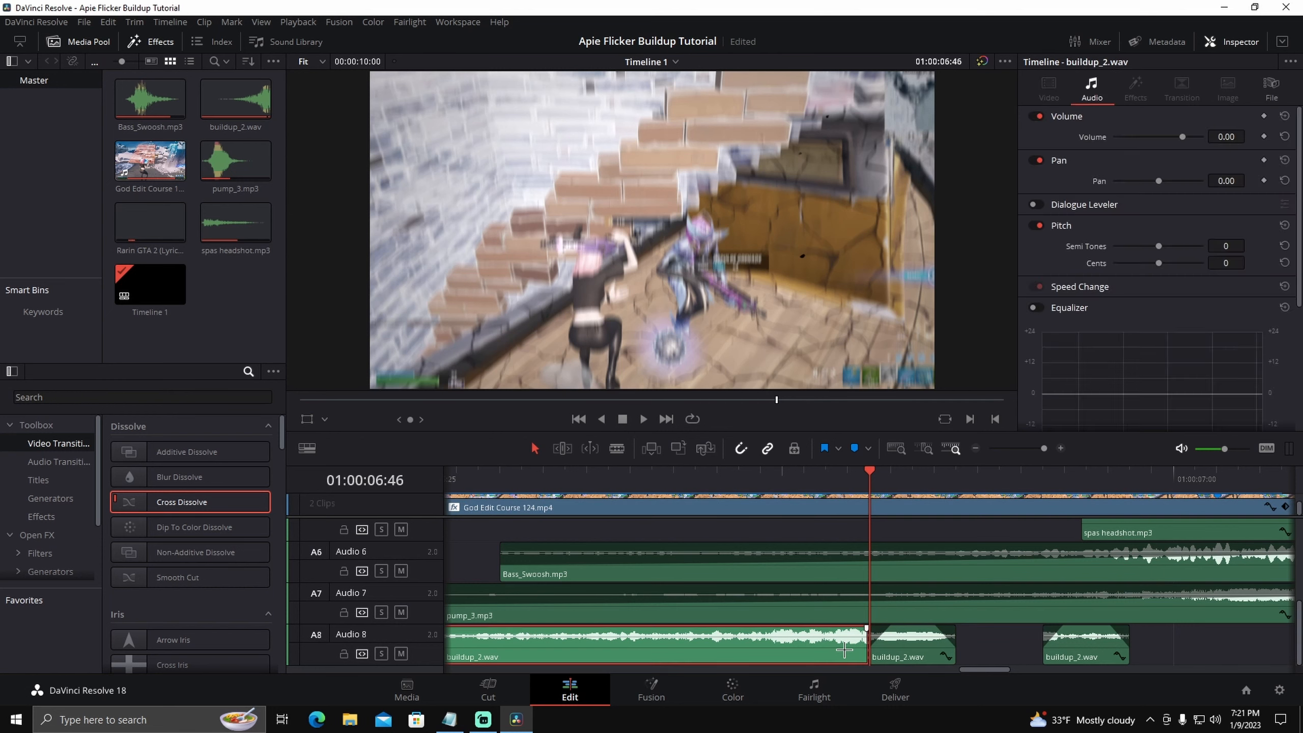
key("Left")
key("Left")
key("Left")
key("Left")
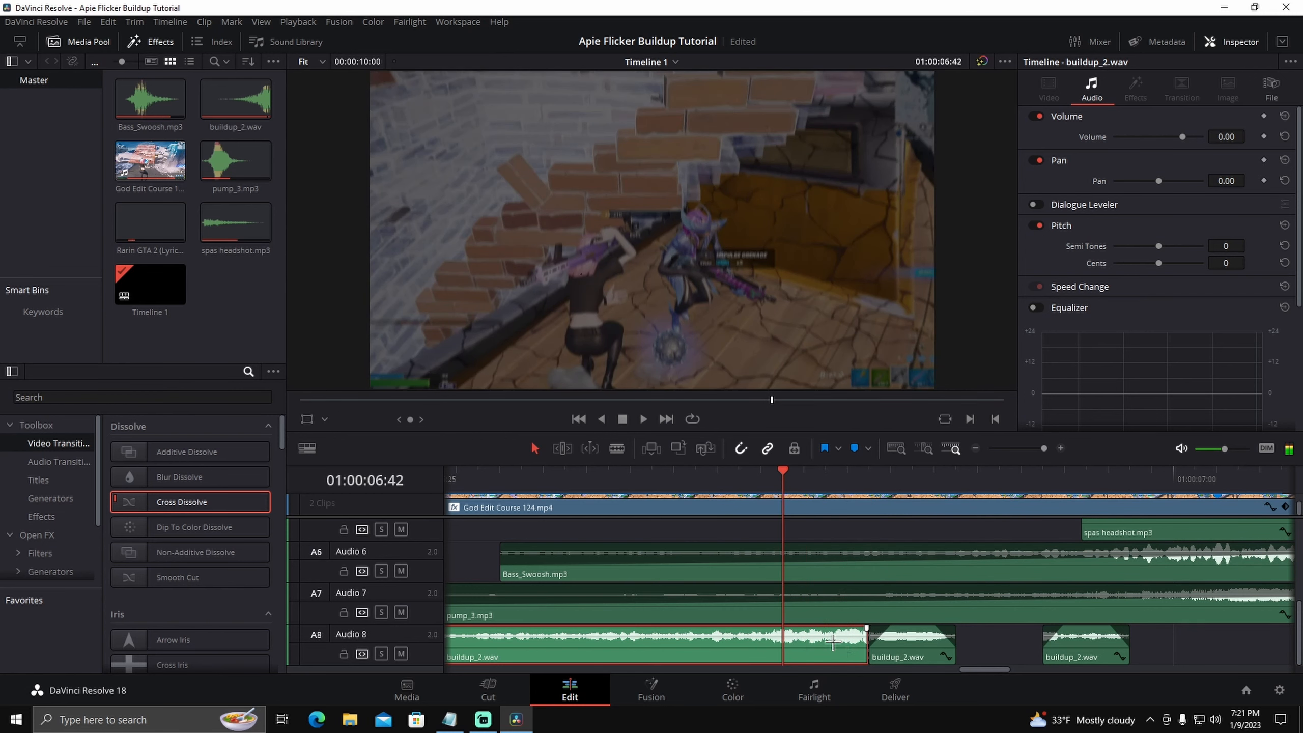
left_click_drag(867, 643, 782, 642)
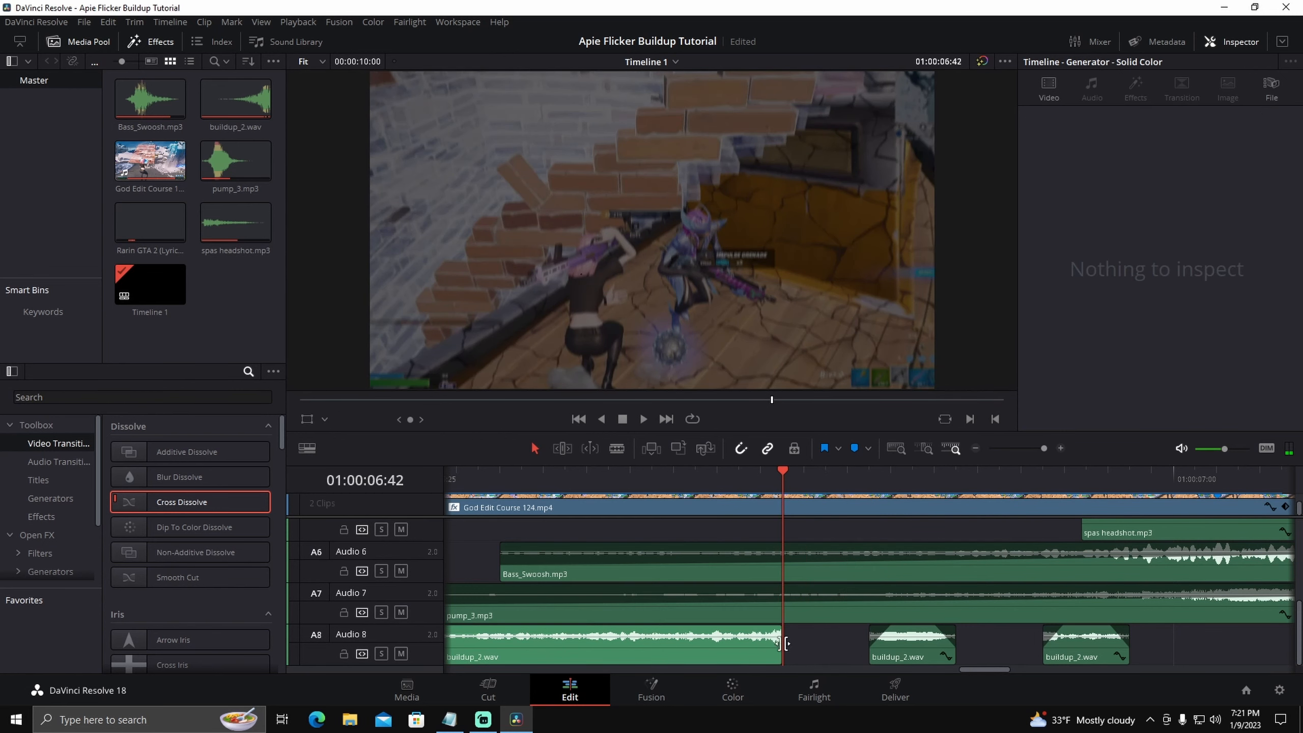
Set the volume of the long buildup_2.wav piece to -3.80.
left_click(735, 643)
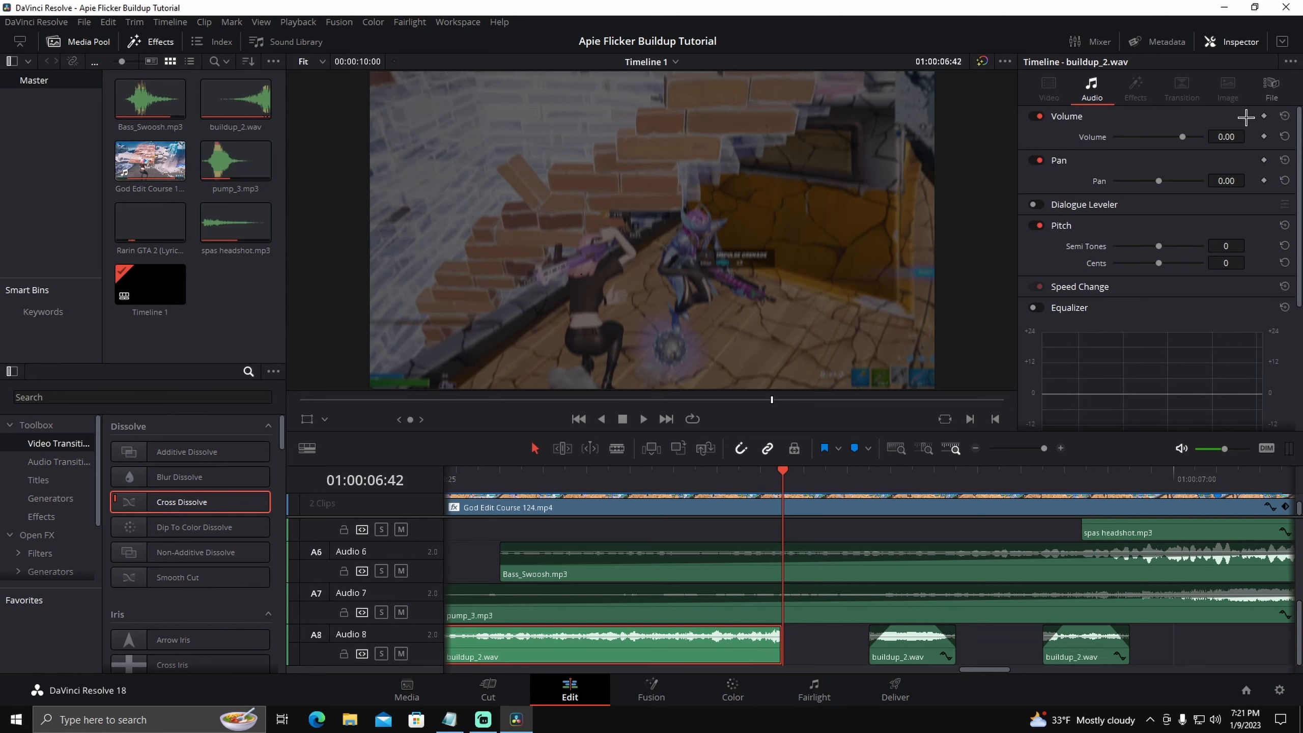
left_click(1227, 136)
key("Return")
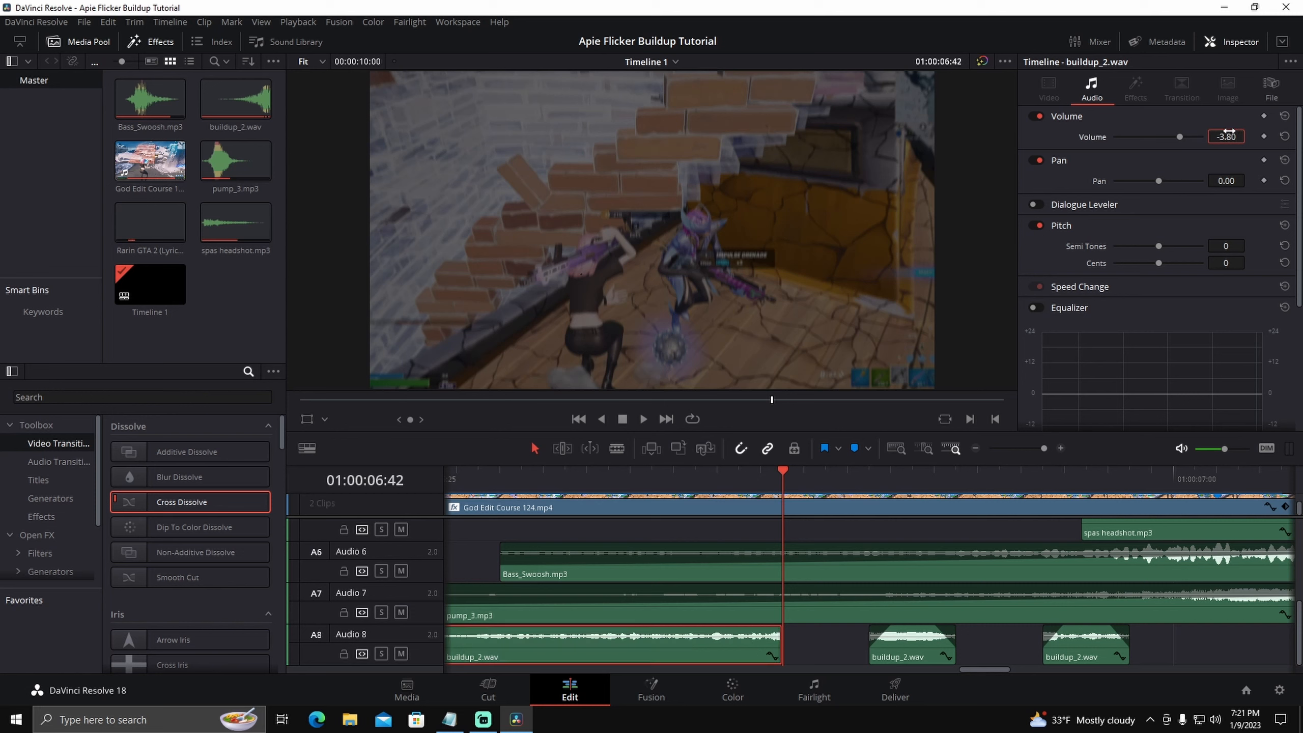
Add a short fade-out and a long fade-in to the long buildup_2.wav piece, shifting the fade-in's curve point for a slower rise.
left_click_drag(780, 630, 738, 635)
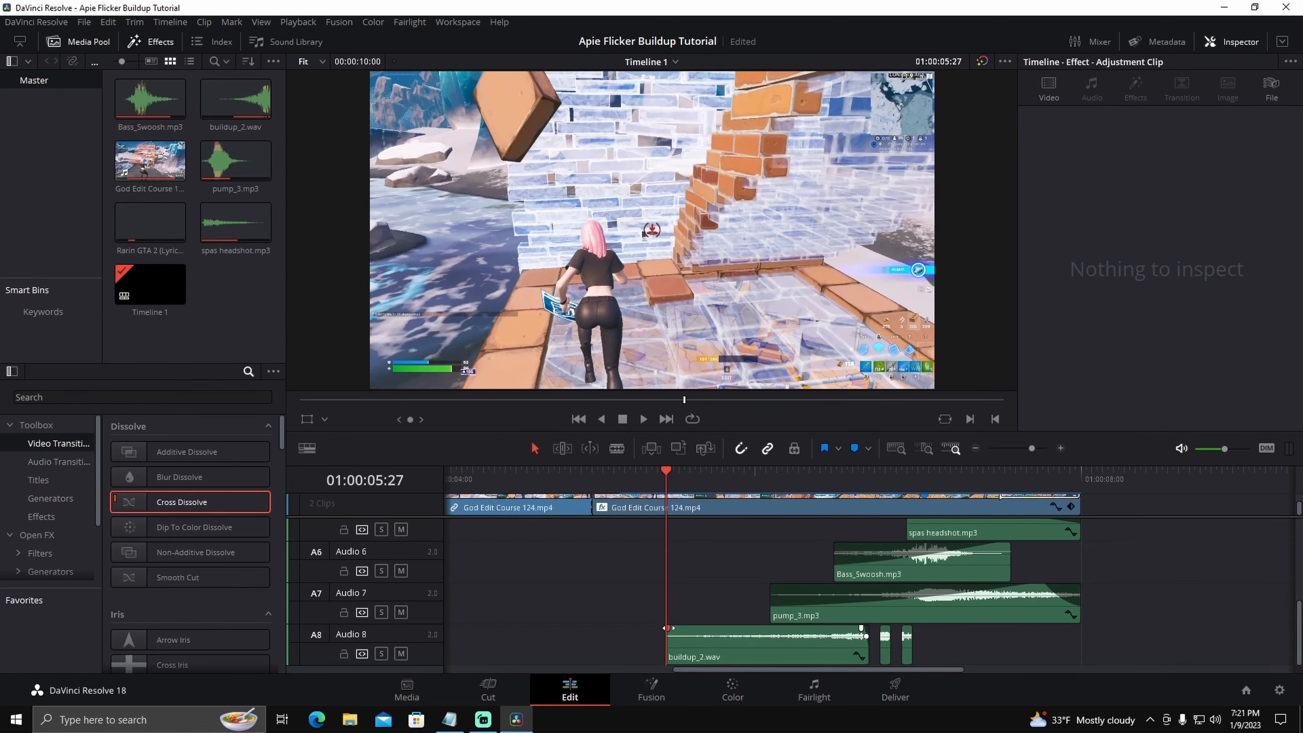
left_click_drag(669, 629, 930, 638)
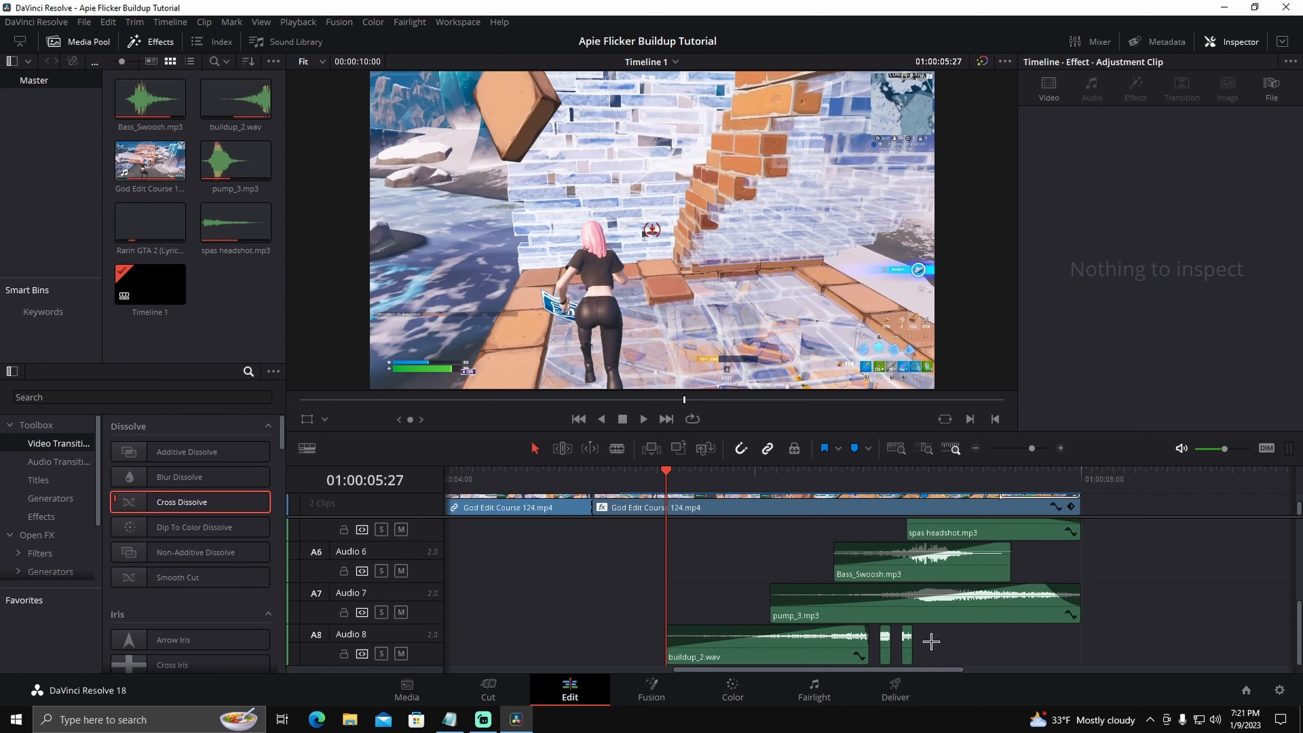
left_click_drag(760, 637, 795, 639)
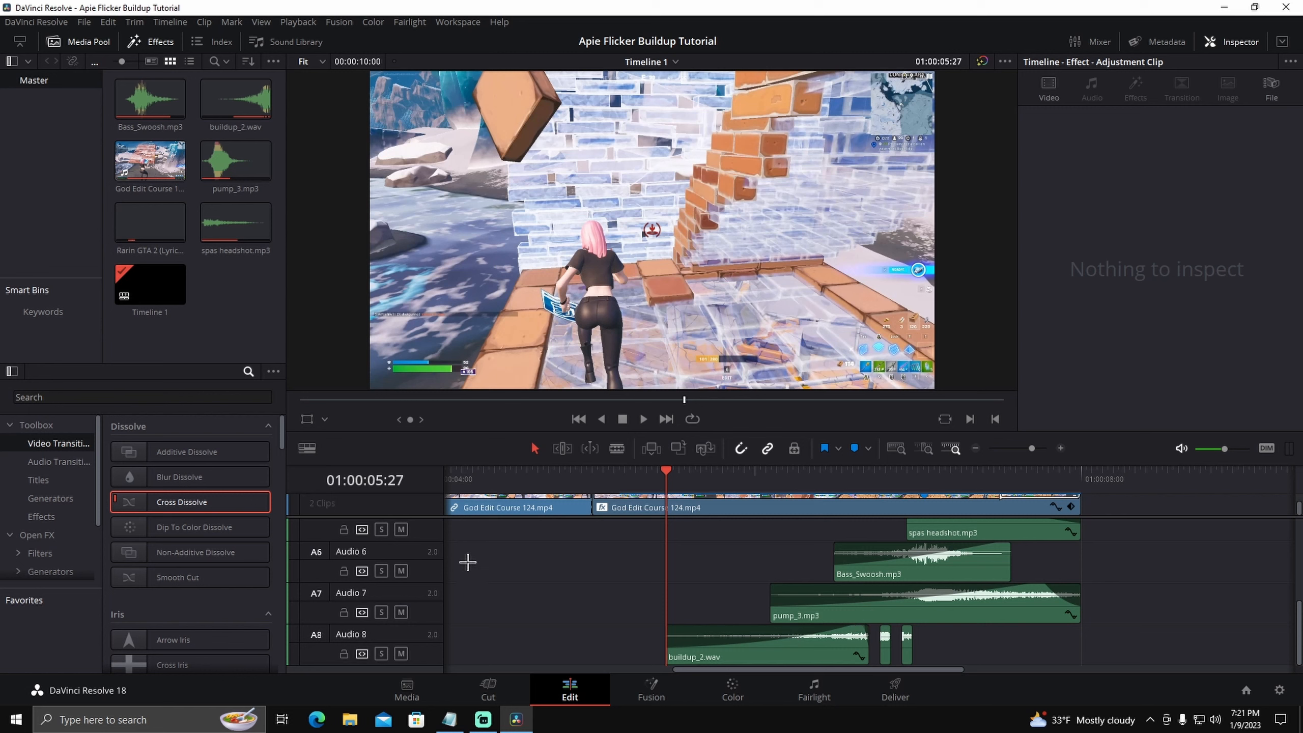
Search the audio effects for "pitch" and apply the Pitch effect to the long buildup_2.wav piece.
scroll(54, 519, "down", 3)
left_click(52, 531)
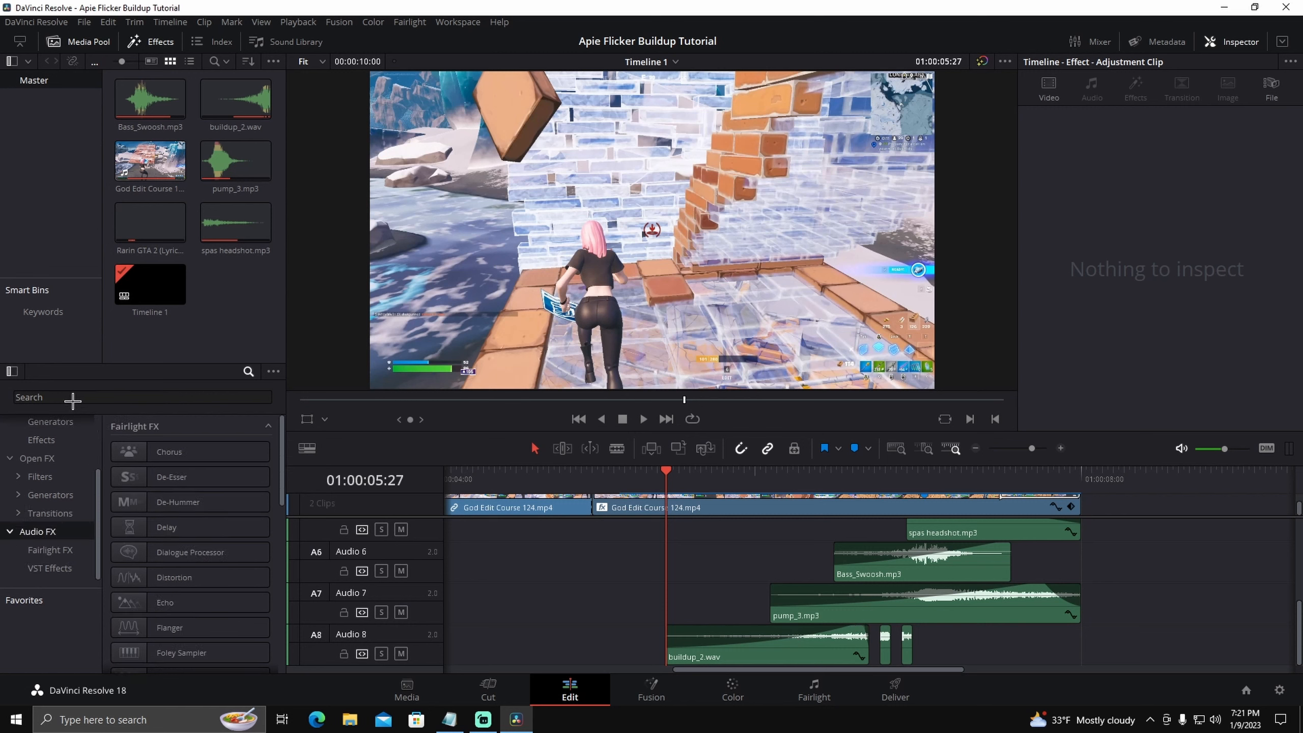
left_click(71, 399)
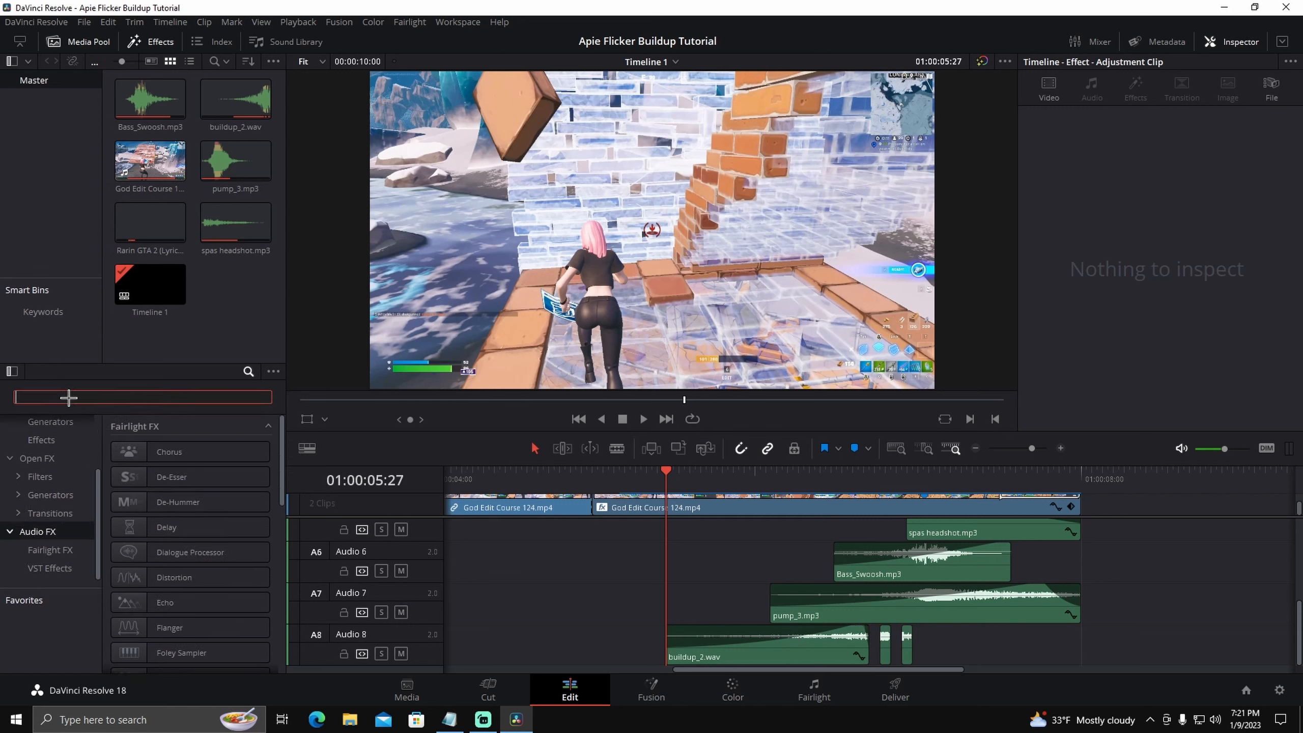
type("pitch")
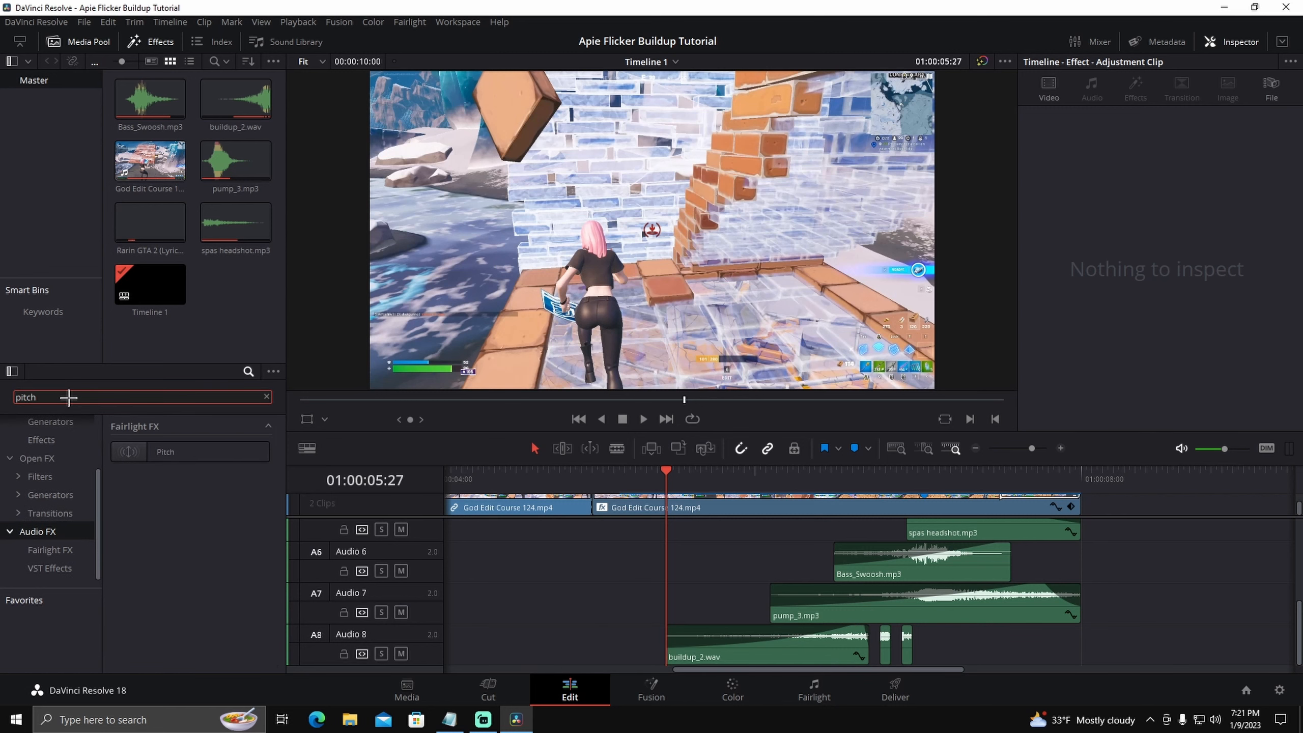
left_click_drag(190, 451, 704, 656)
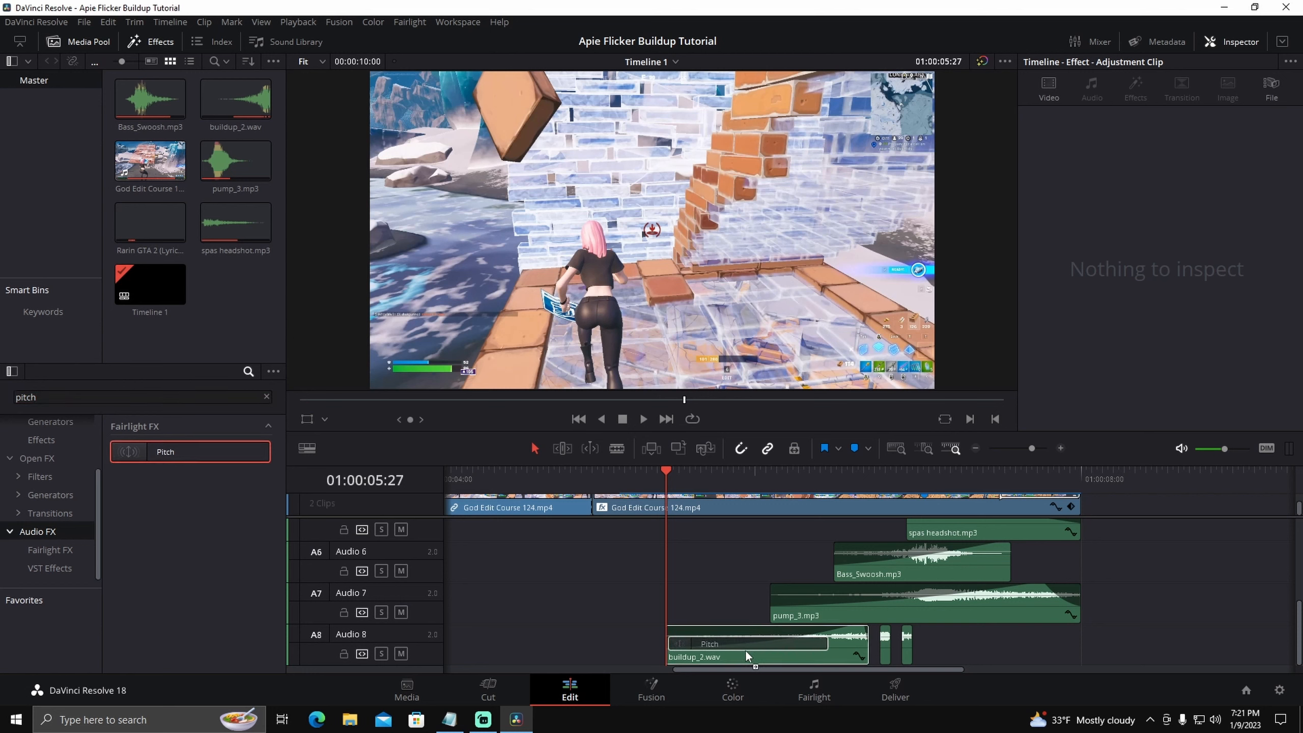
Set the Pitch effect's cents to -40 on the long buildup_2.wav piece and close its settings.
left_click(630, 427)
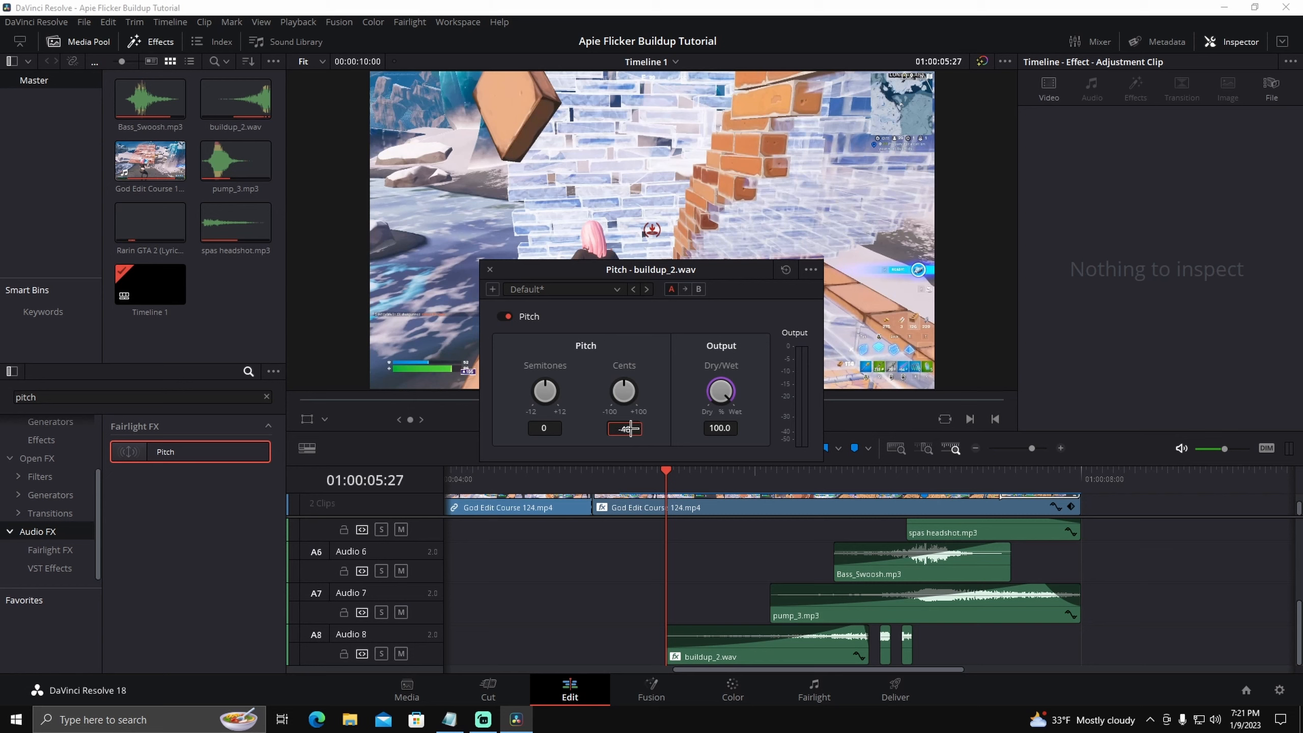
type("-40")
key("Return")
left_click(490, 269)
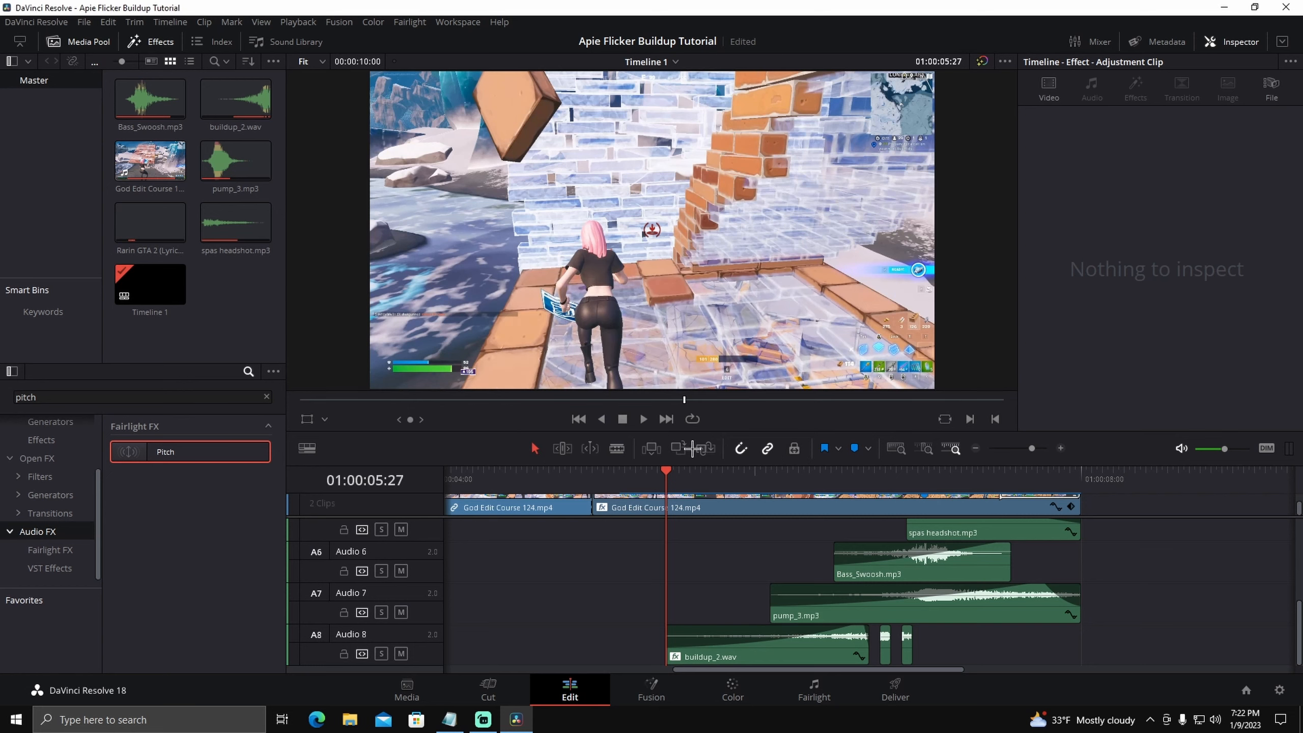
Apply the Pitch effect to the four-frame buildup_2.wav piece ending at 01:00:06:50.
left_click(886, 650)
scroll(886, 650, "up", 2)
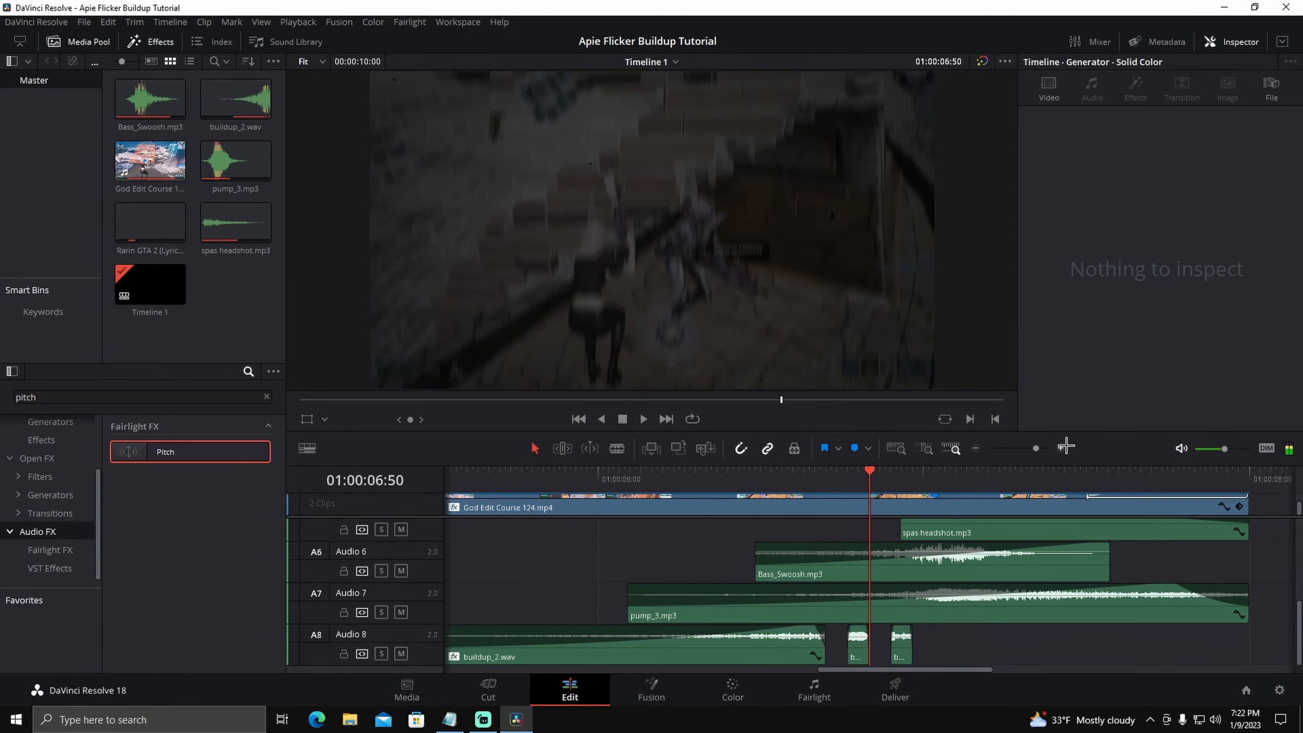
left_click(860, 649)
left_click_drag(165, 451, 858, 649)
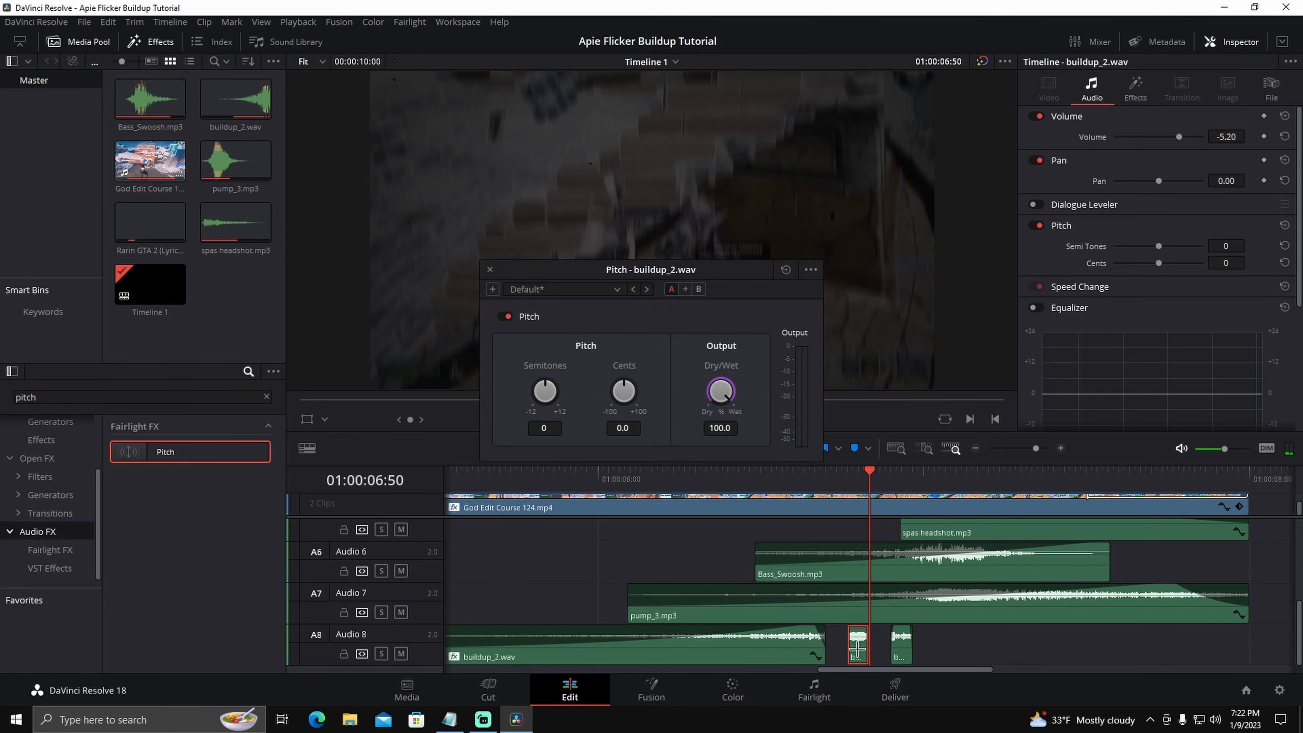
Set the Pitch effect's cents to -80 on the four-frame buildup_2.wav piece ending at 01:00:06:50 and close its settings.
left_click(623, 428)
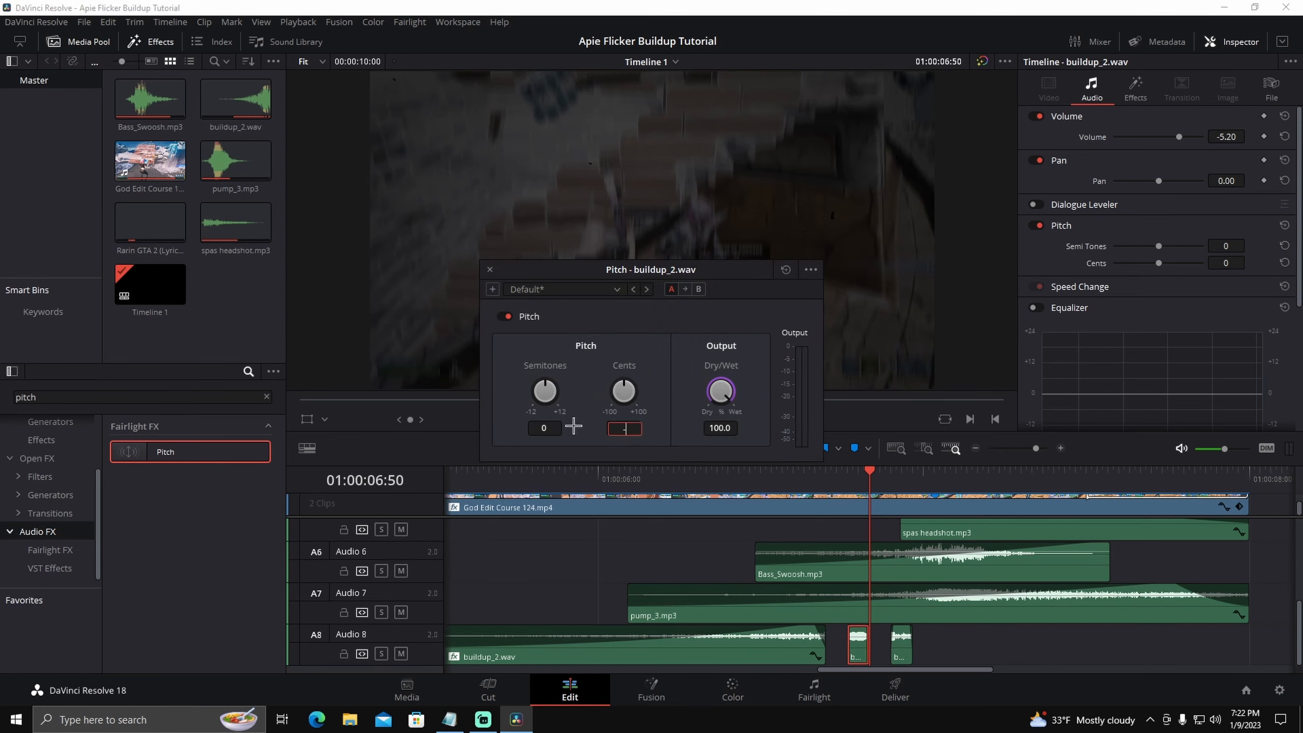
type("-80")
key("Return")
left_click(490, 268)
Apply the Pitch effect to the last short buildup_2.wav piece and set its cents to -100.
left_click_drag(191, 451, 950, 641)
left_click(635, 428)
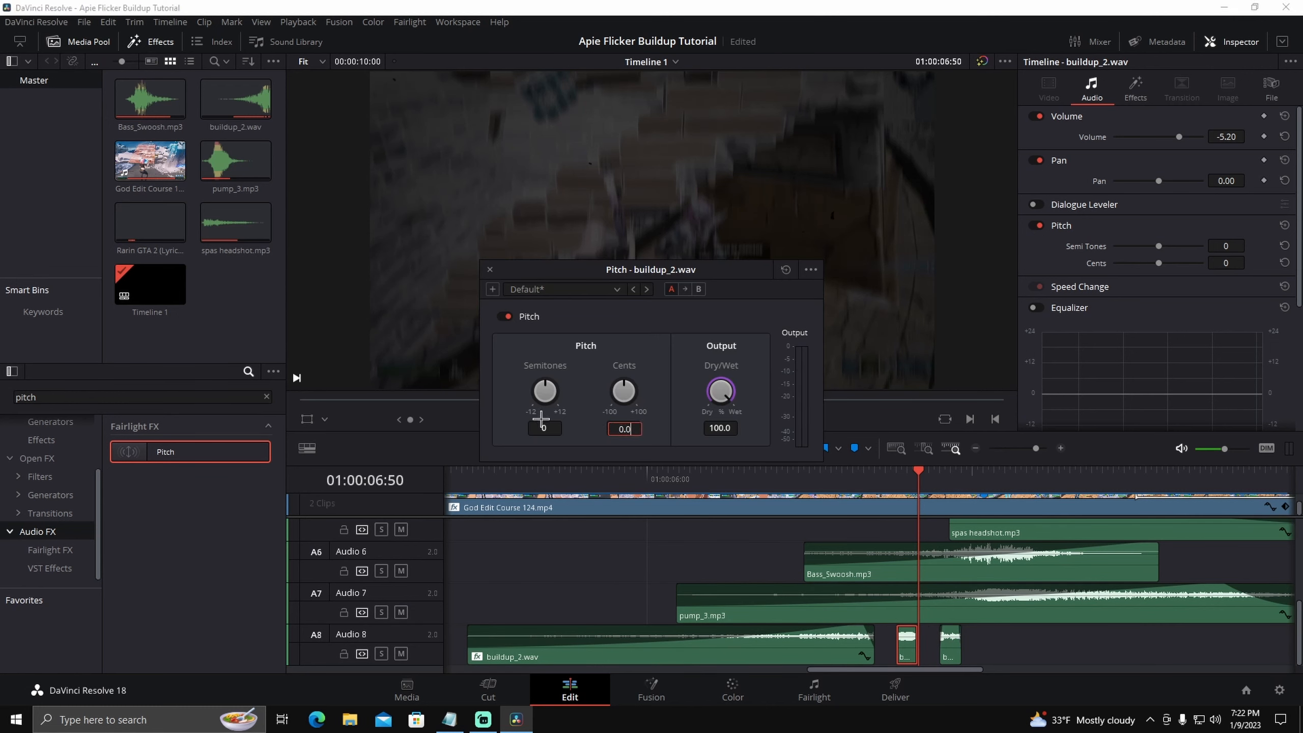
type("-100")
key("Return")
left_click(490, 269)
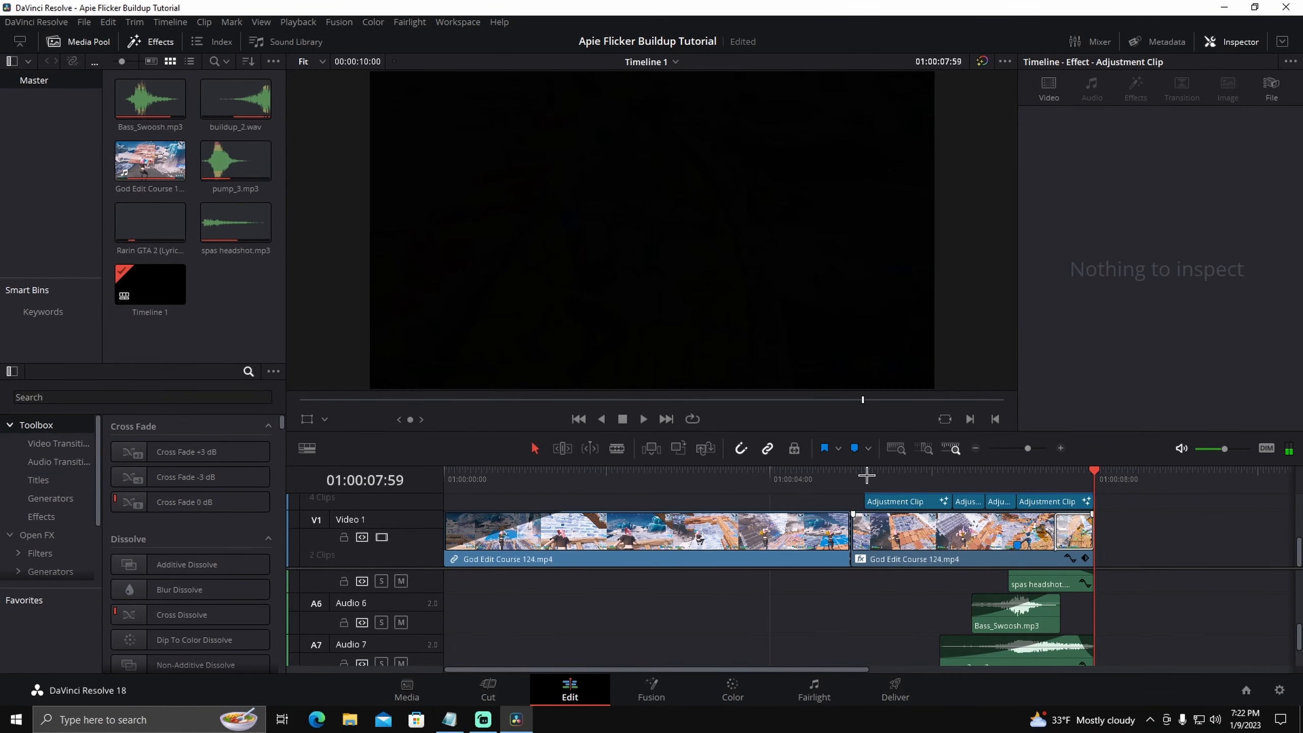
Return the playhead to the timeline start, then prepare a render named No Color Correction with Downloads as its location.
scroll(867, 475, "up", 2)
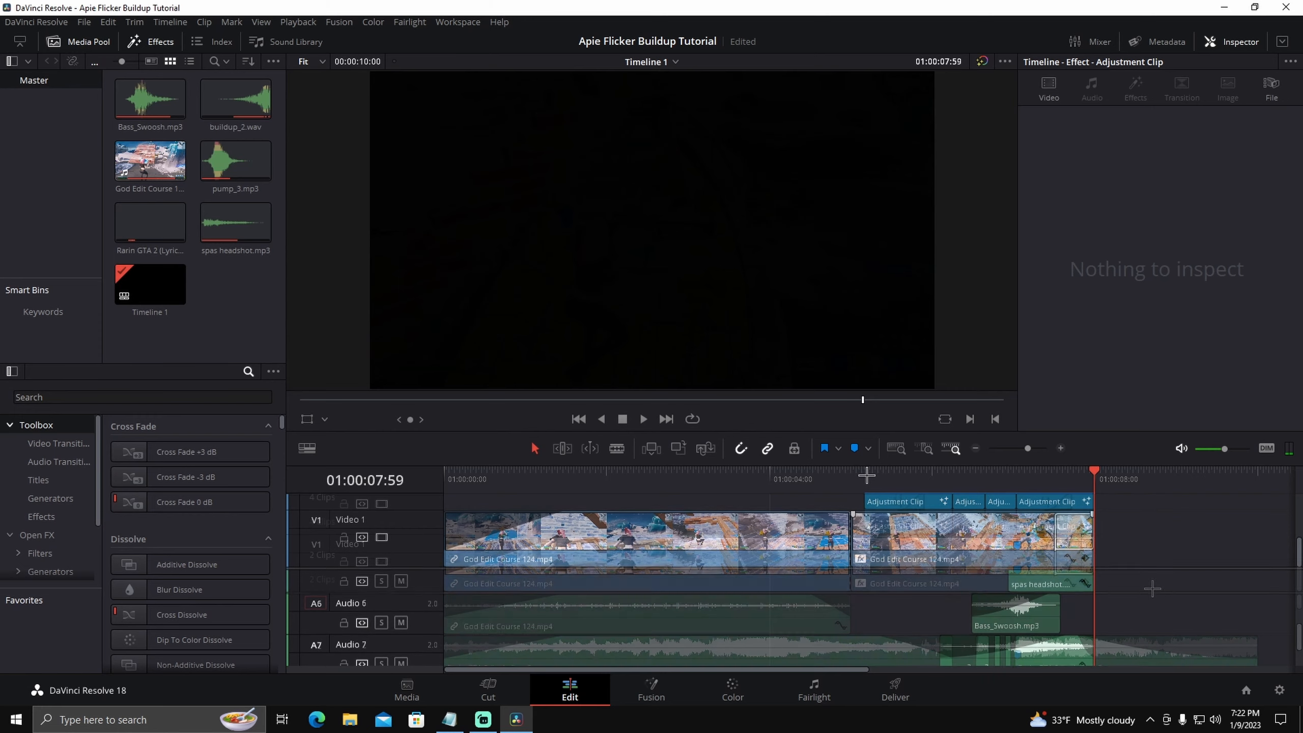
left_click_drag(1088, 477, 375, 491)
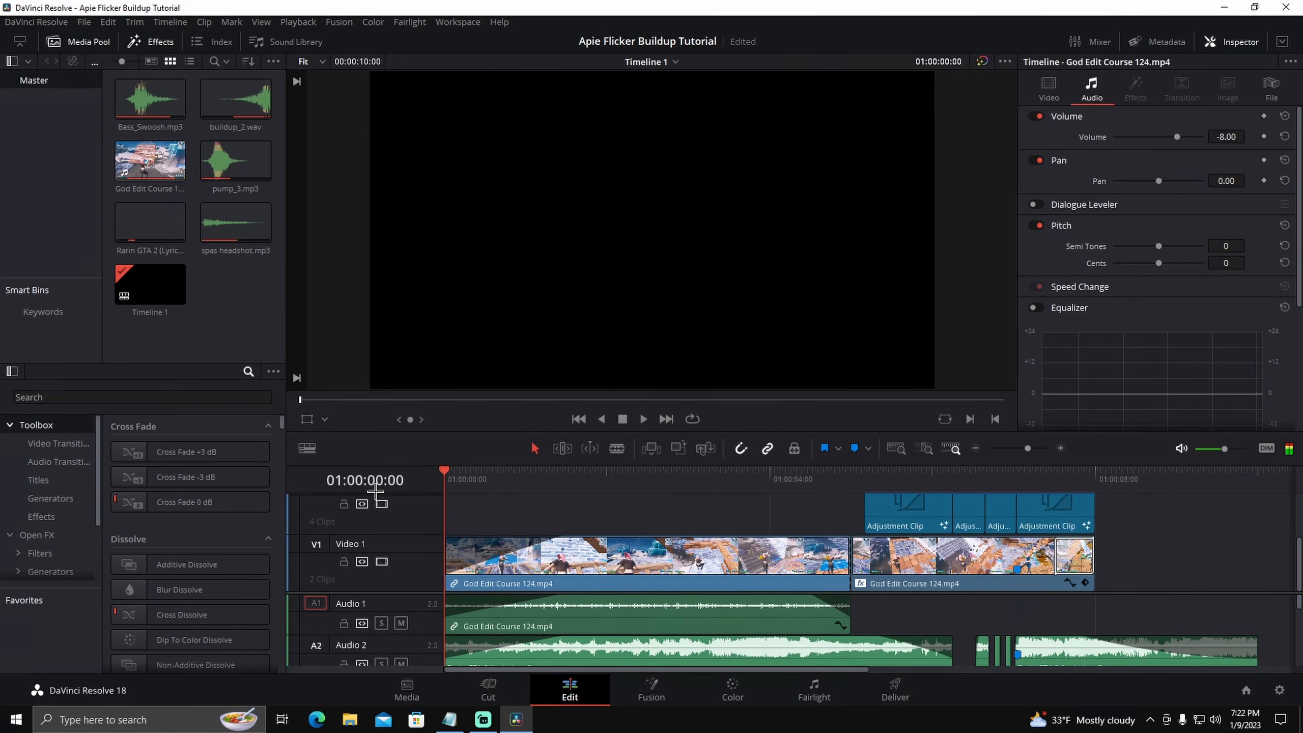
left_click(895, 689)
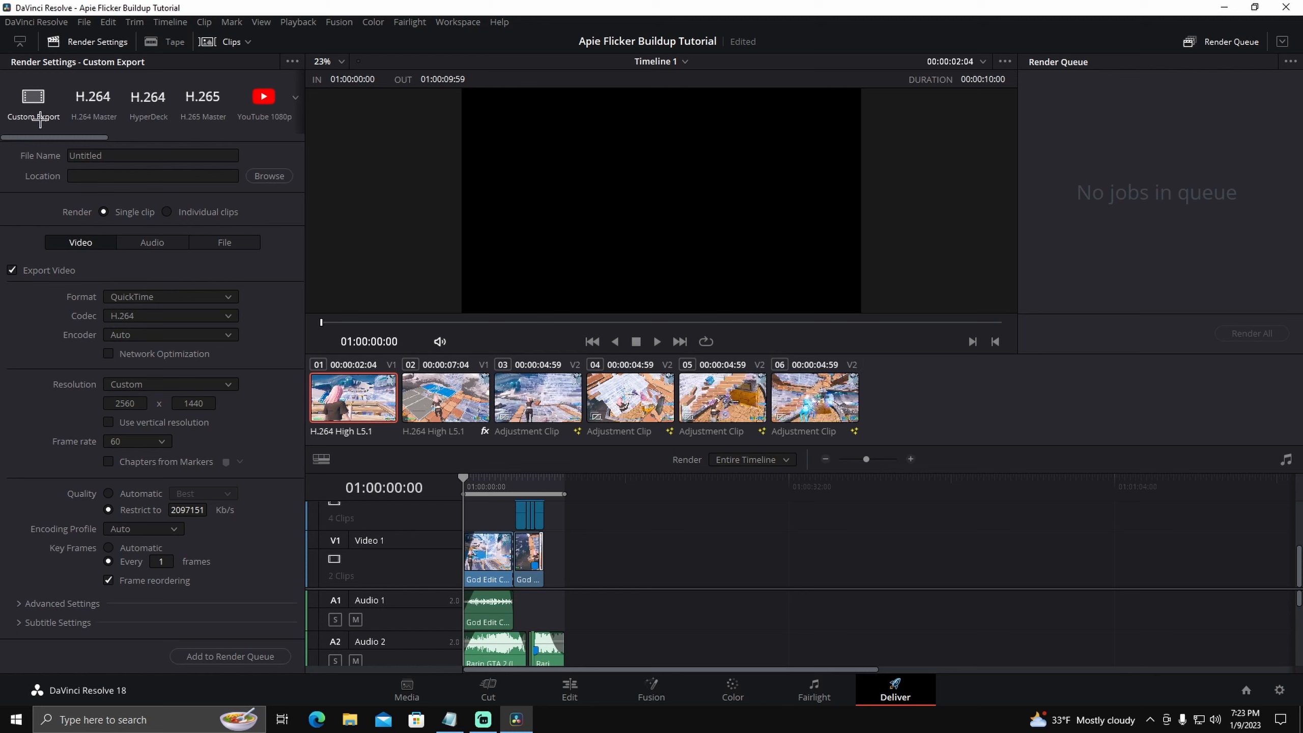
double_click(143, 156)
key("BackSpace")
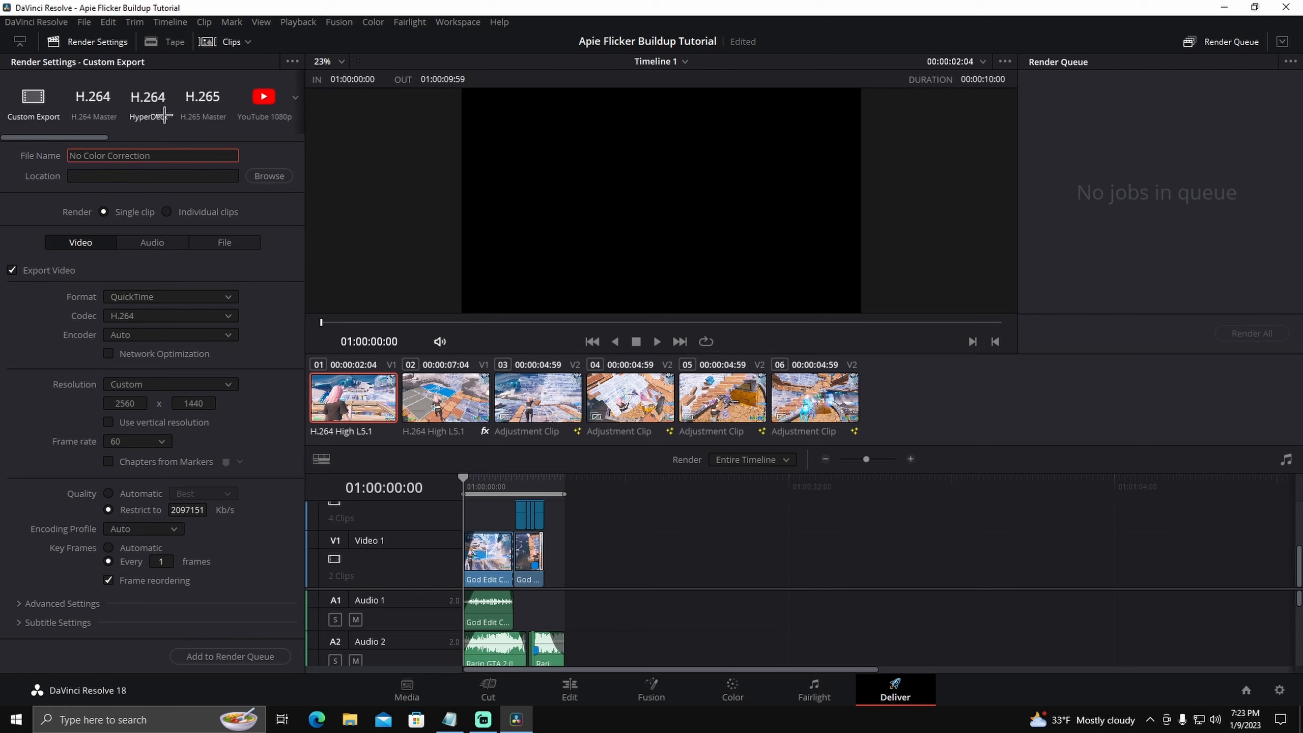
left_click(268, 175)
left_click(45, 134)
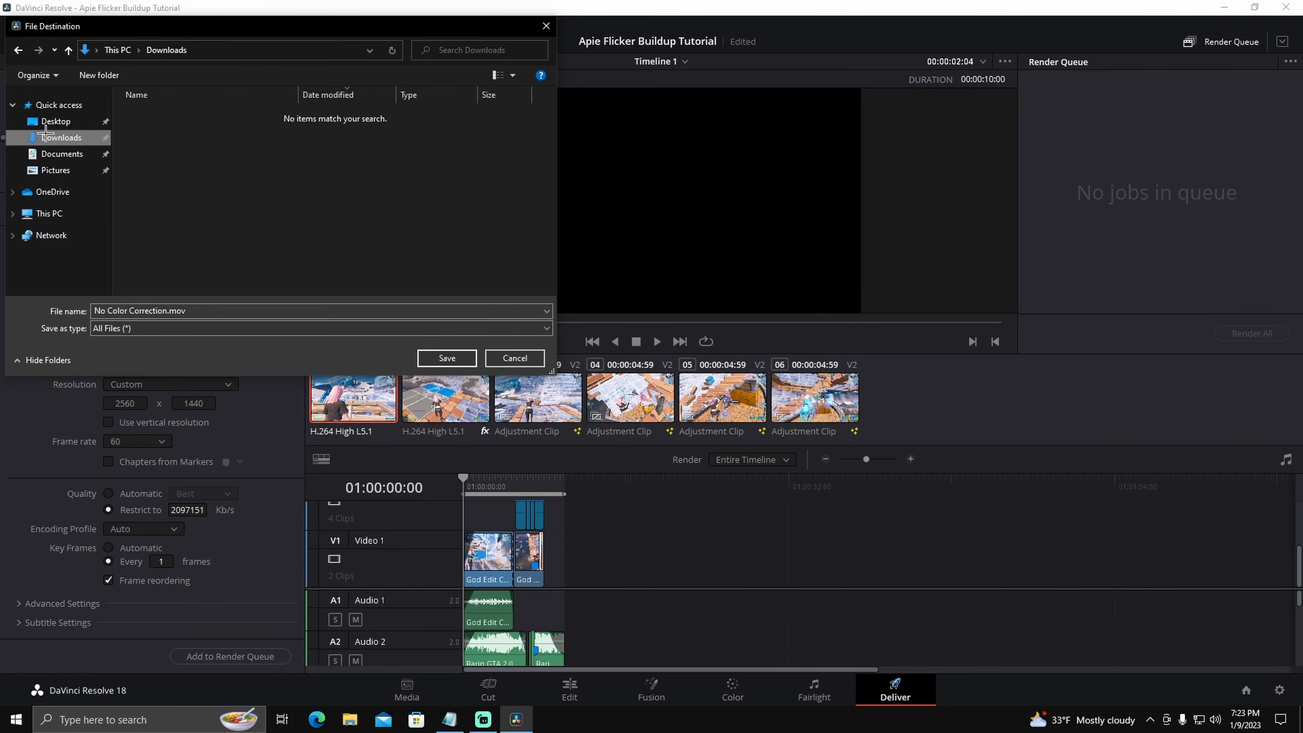
left_click(445, 356)
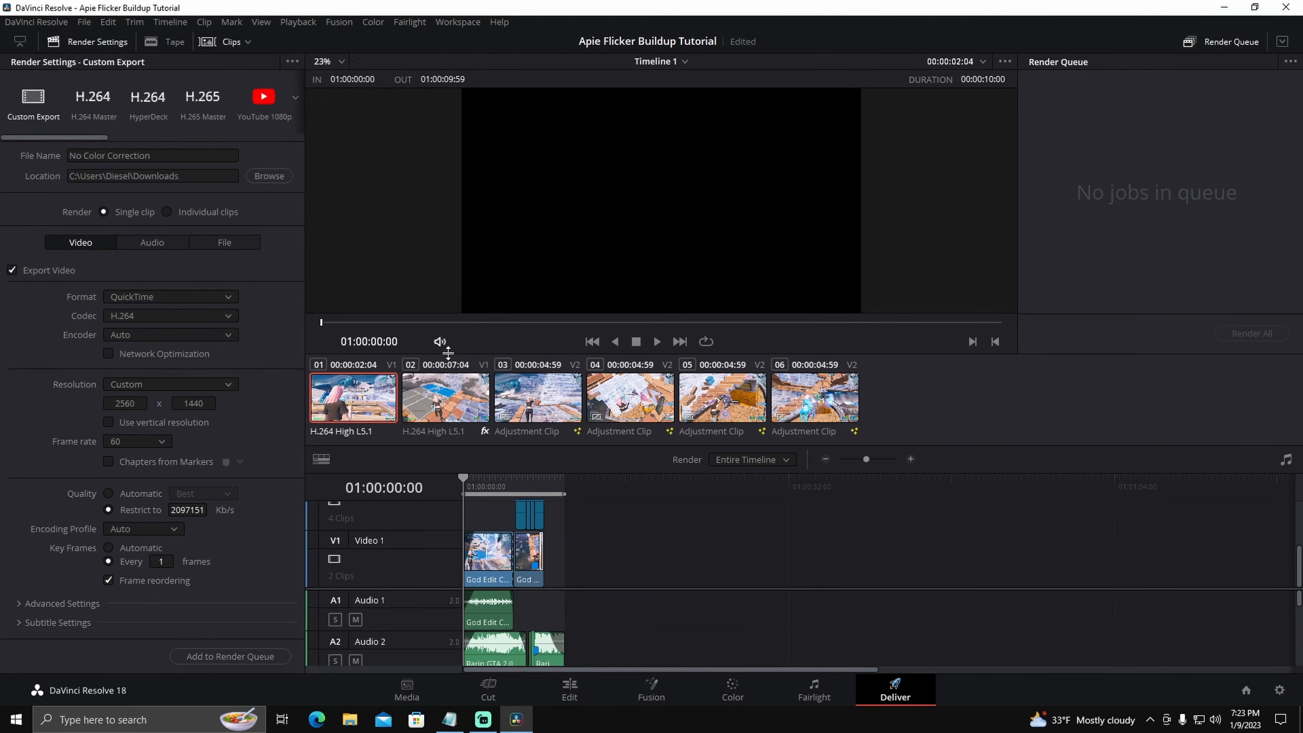
Set the export format to MP4 and restrict the quality to 2097151 Kb/s.
left_click(121, 298)
left_click(151, 402)
left_click(194, 511)
key("BackSpace")
type("22222222")
key("Return")
Force debayer to highest quality in the advanced render settings, and queue and render the job.
left_click(203, 569)
left_click(83, 604)
scroll(77, 600, "down", 5)
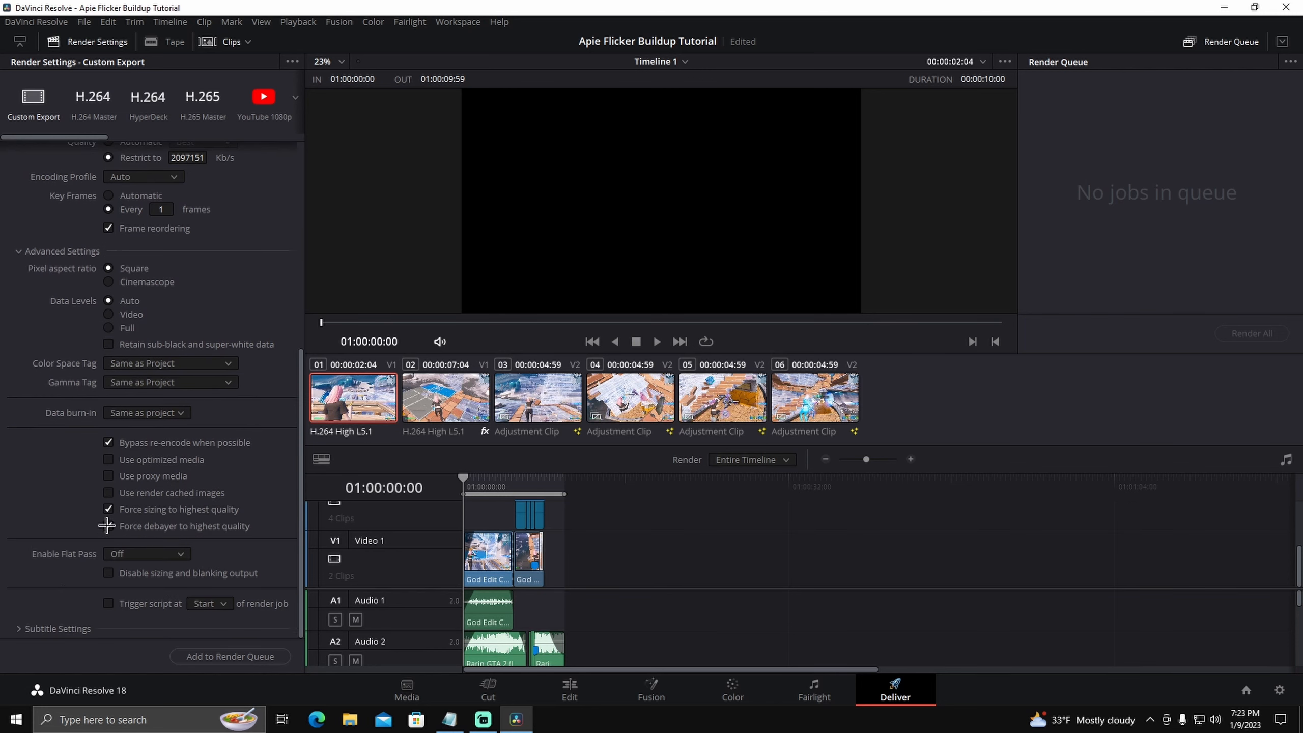
left_click(108, 526)
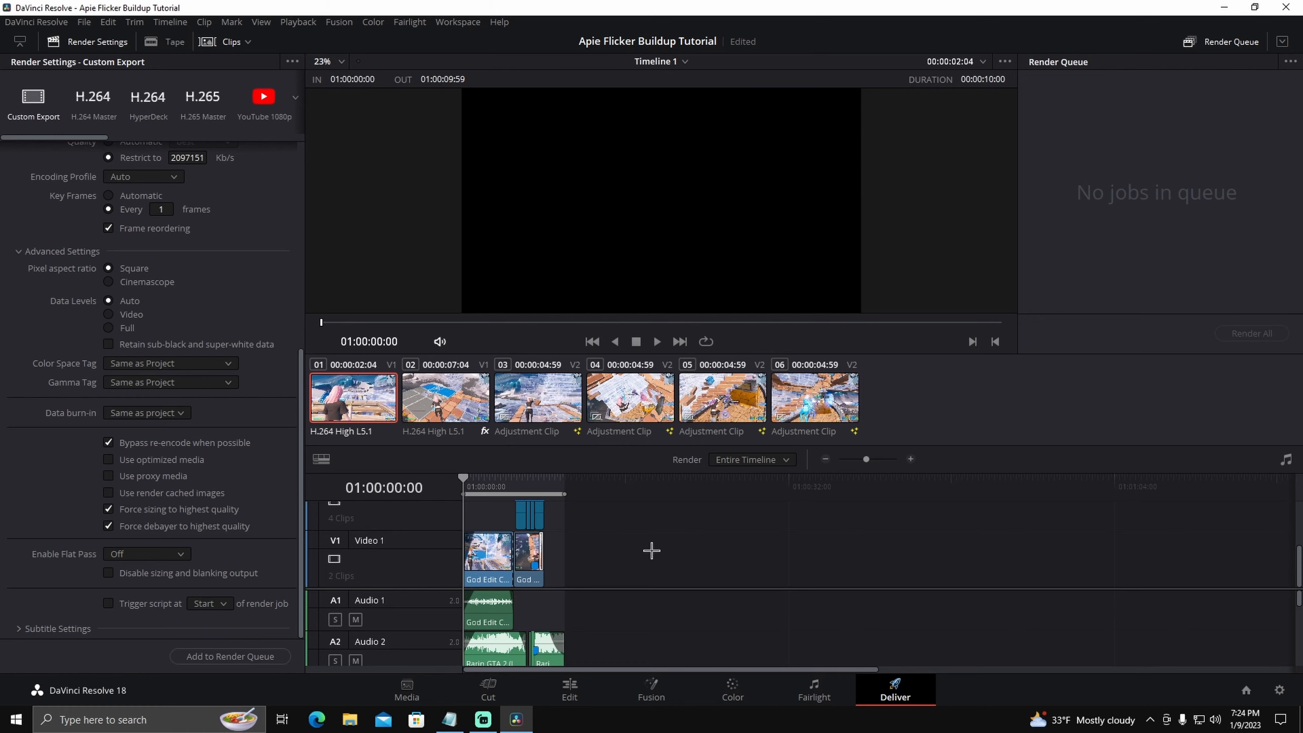
left_click(251, 659)
left_click(1243, 333)
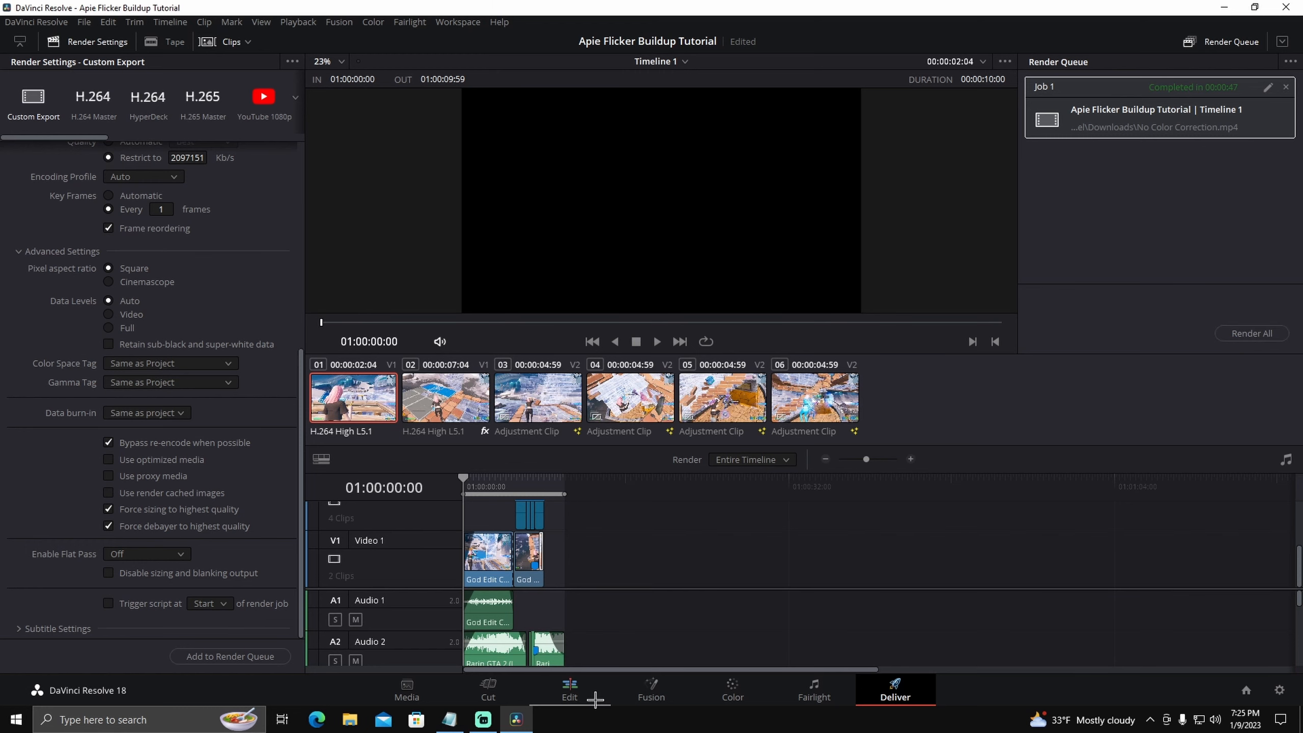
Return to the editing page and import No Color Correction.mp4 from the Downloads folder into the media pool.
left_click(569, 691)
left_click(350, 719)
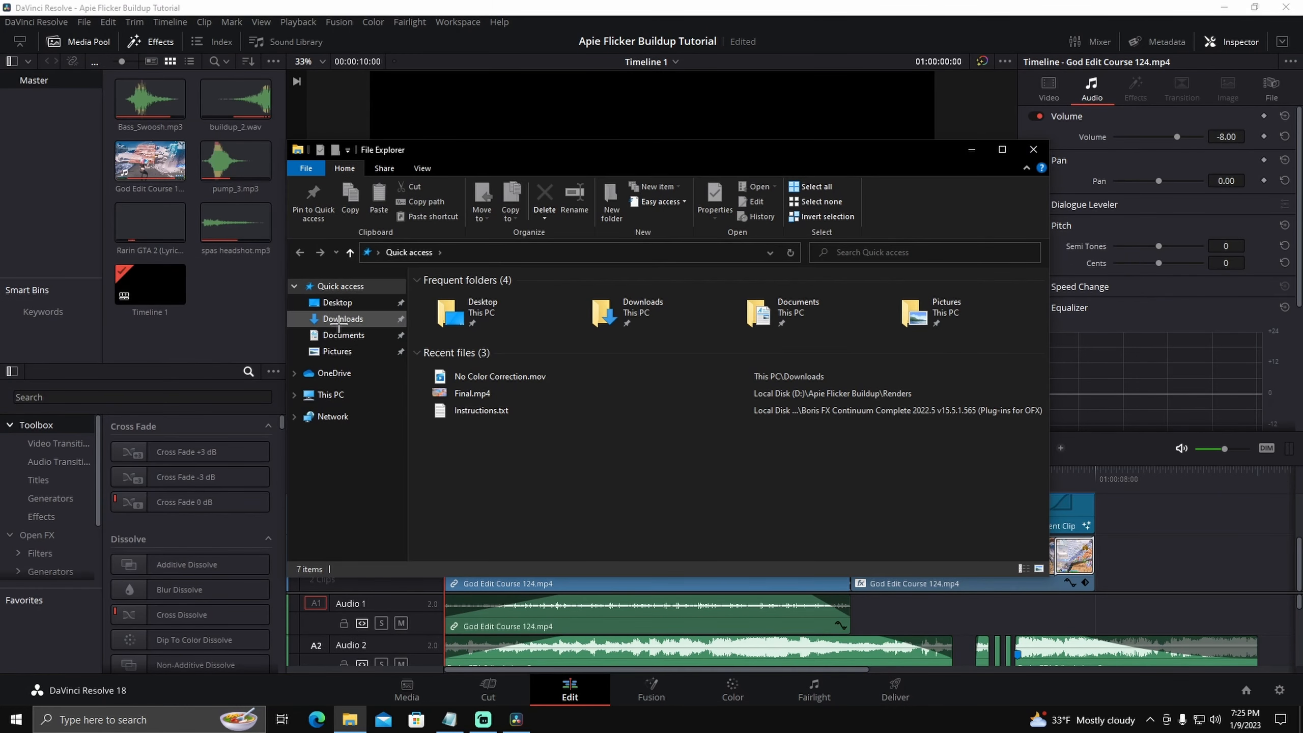
left_click(343, 318)
left_click(444, 314)
left_click_drag(444, 314, 231, 267)
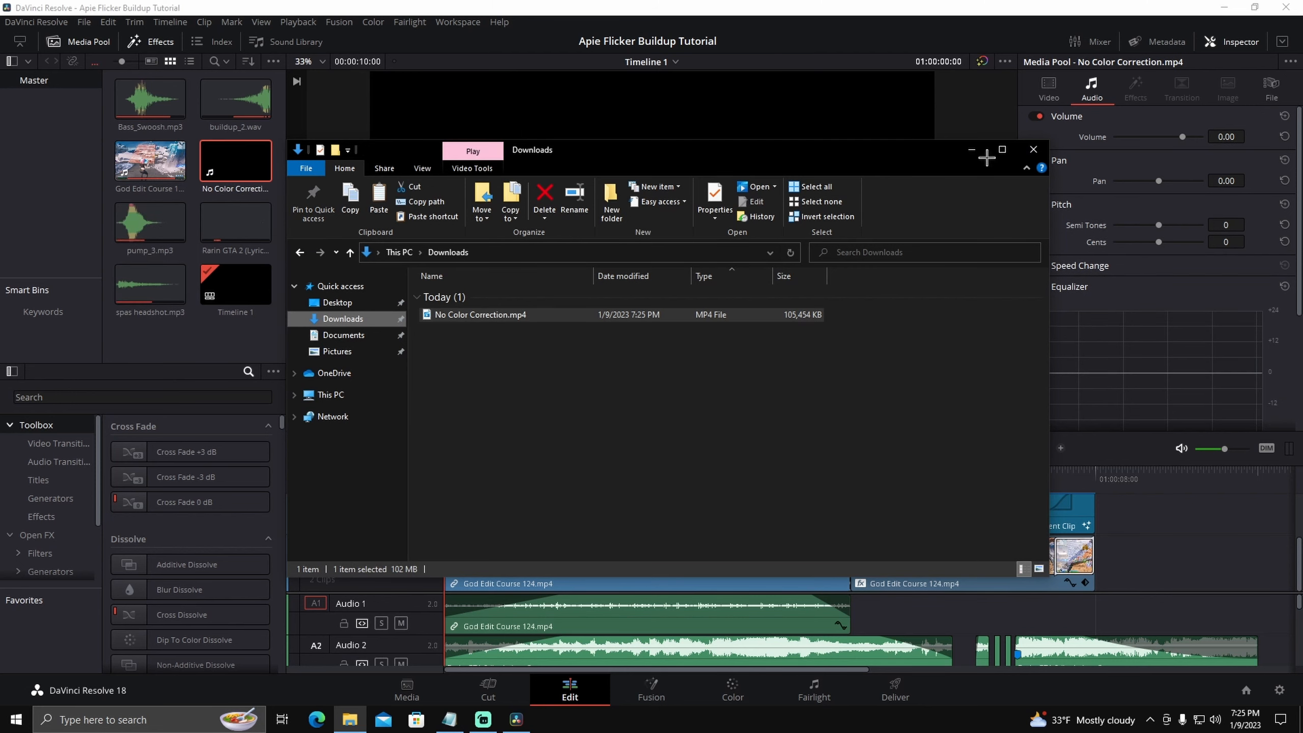
Place No Color Correction.mp4 on Video 1 and Audio 1, past the end of the original edit.
left_click(265, 186)
left_click_drag(265, 186, 1267, 591)
left_click(1154, 554)
left_click_drag(1028, 452, 1023, 454)
Mark the in point at 01:00:11:10 and the out point at 01:00:21:10, around the No Color Correction.mp4 clip.
left_click_drag(449, 481, 850, 526)
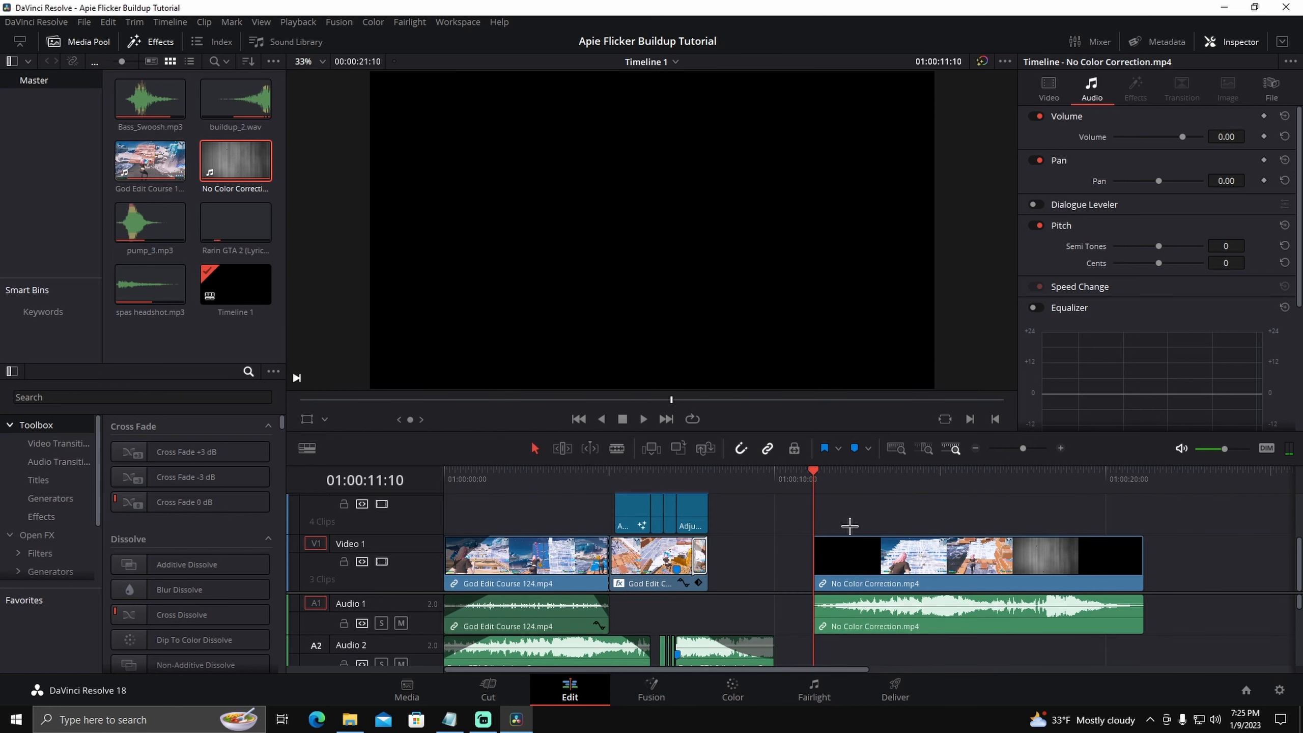
key("i")
left_click_drag(815, 475, 1134, 502)
key("o")
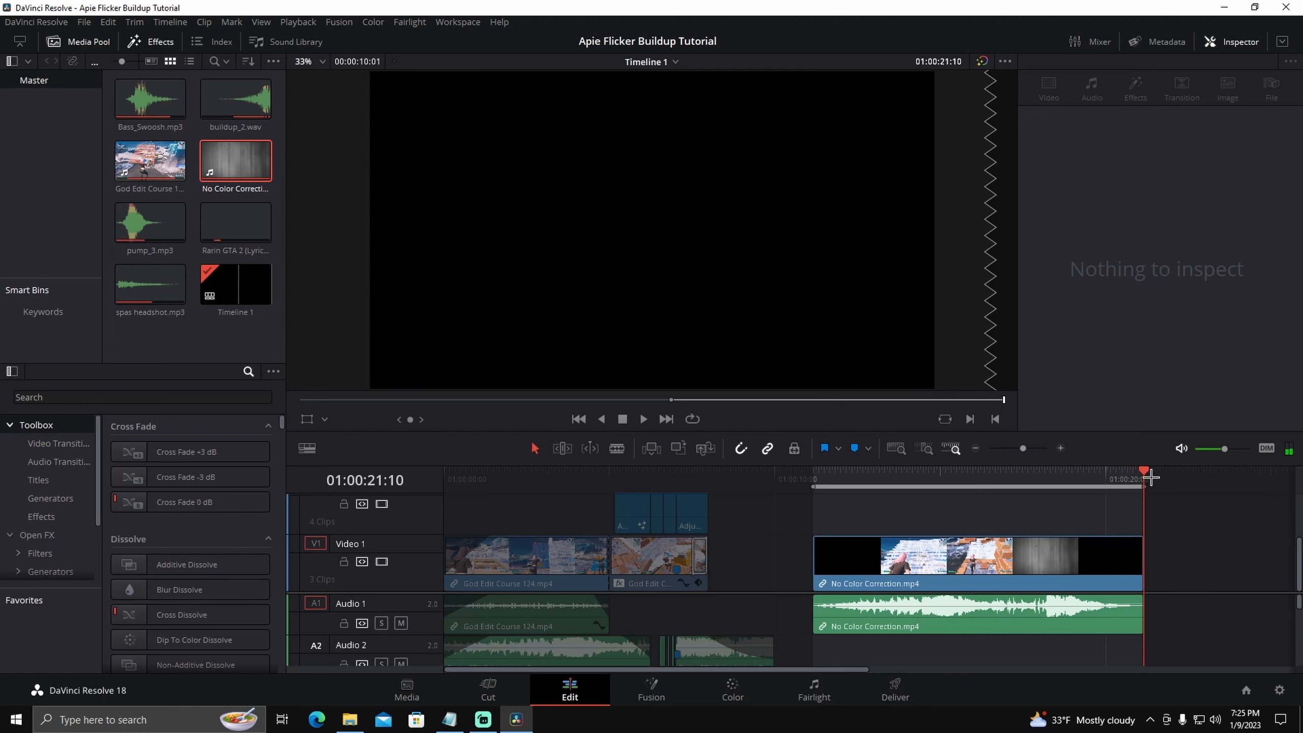
Add an Adjustment Clip above No Color Correction.mp4 and extend it over the clip's full length.
left_click(1034, 476)
left_click(1061, 448)
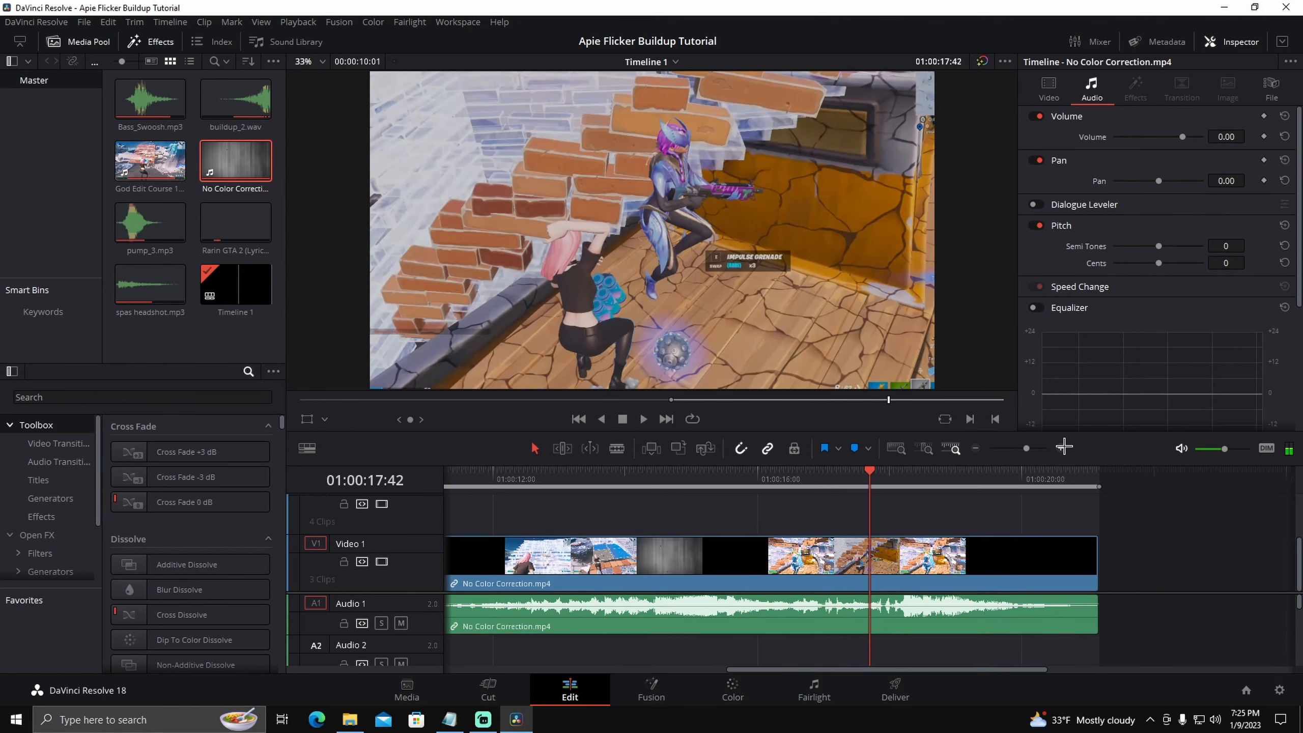
left_click(976, 448)
left_click(42, 516)
left_click_drag(162, 460, 669, 521)
left_click_drag(867, 514, 984, 515)
Open the new Adjustment Clip in Fusion and add the [Apie] Color Correction.setting preset from the Color Correction + RSMB folder.
left_click(856, 523)
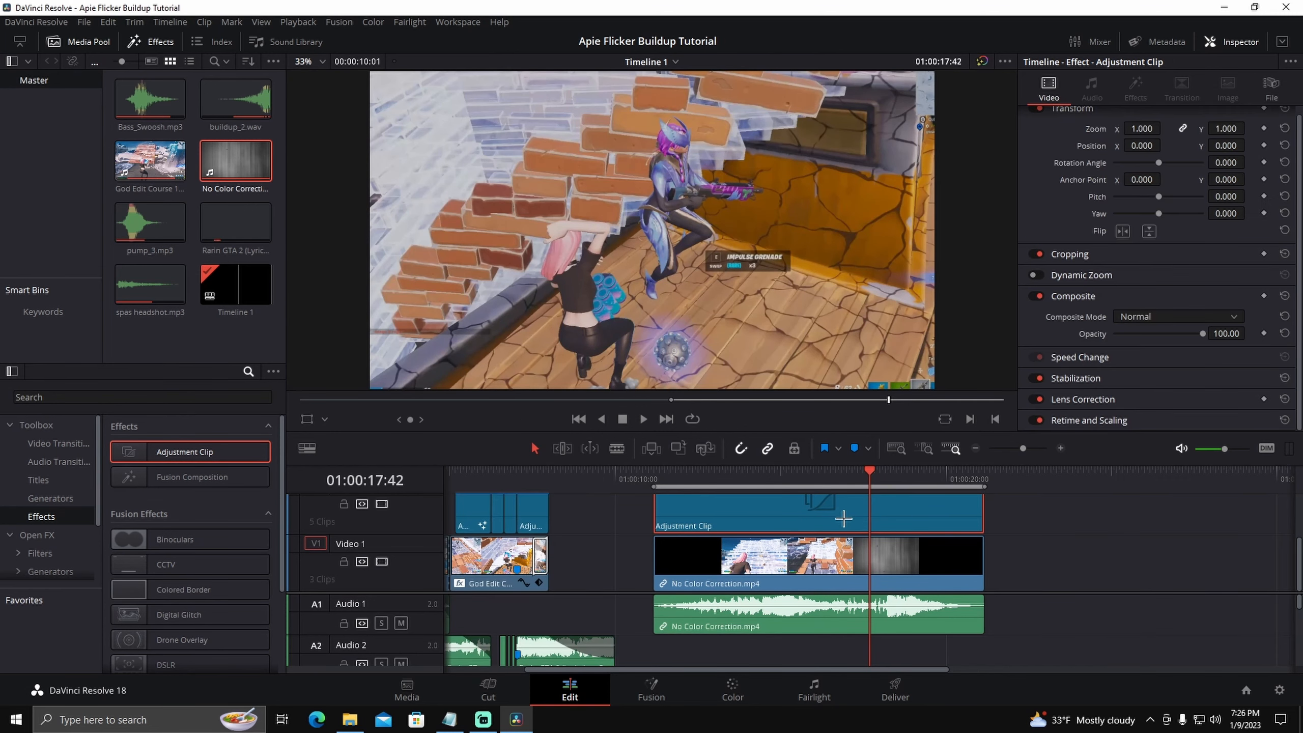
right_click(844, 521)
left_click(867, 439)
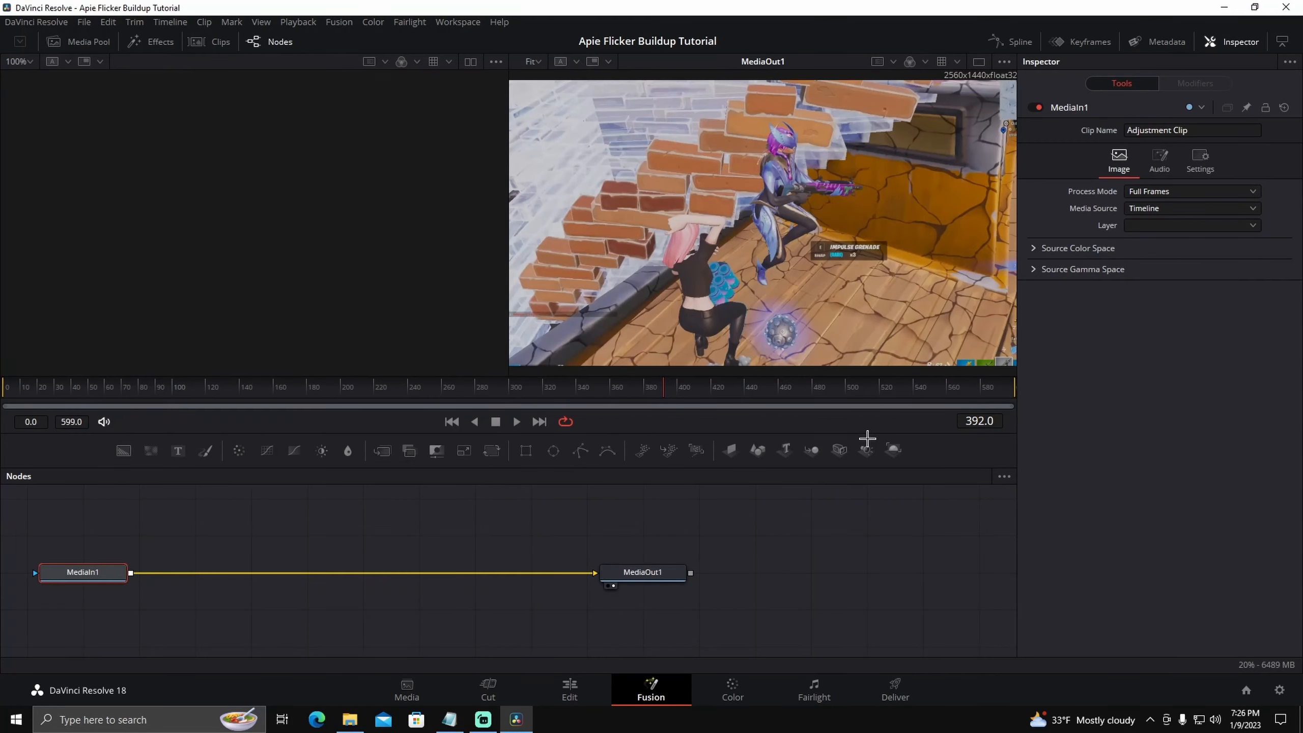
left_click(347, 720)
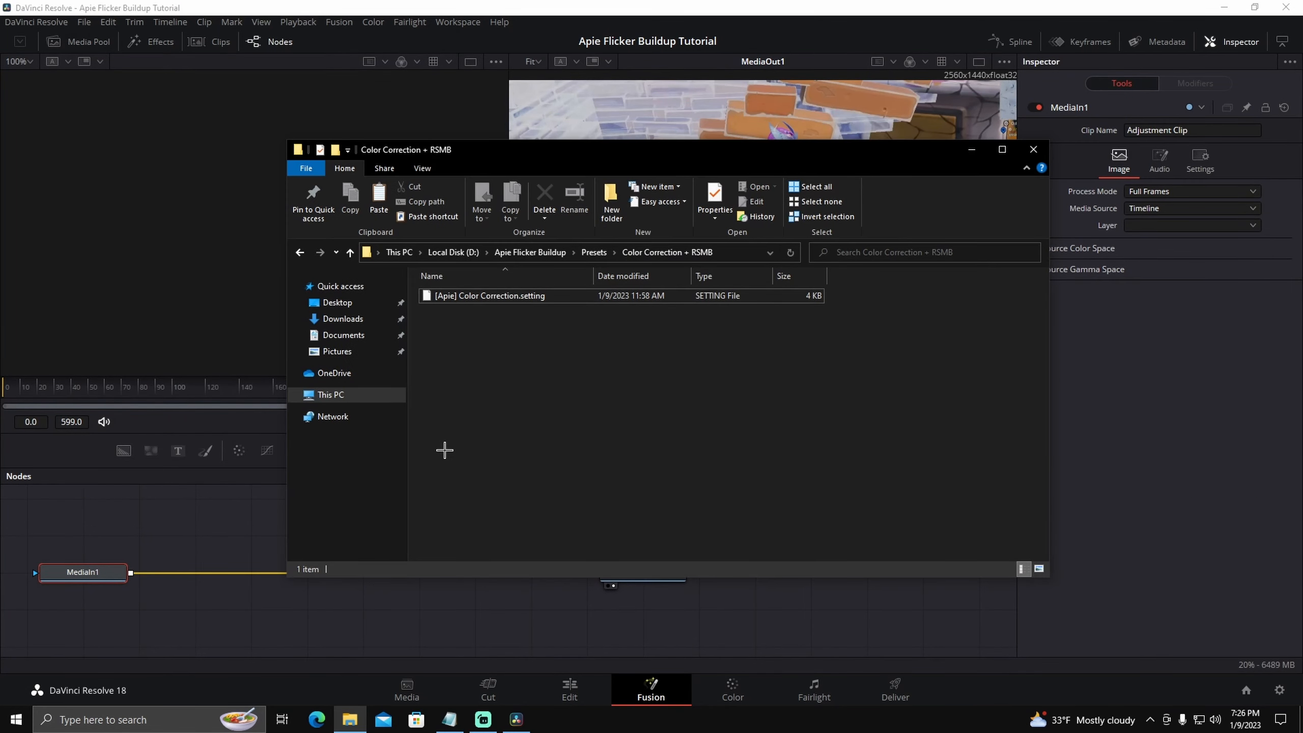
left_click(300, 252)
double_click(495, 309)
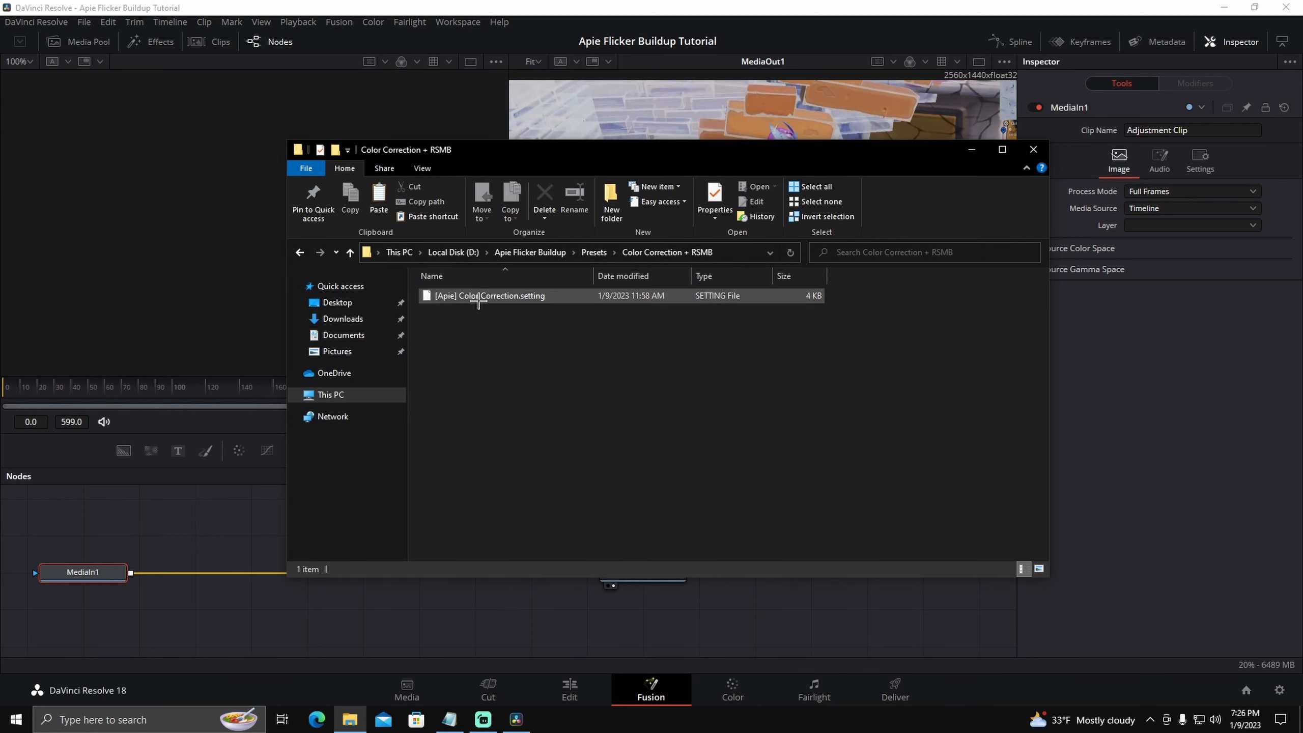
left_click_drag(435, 297, 779, 632)
left_click(457, 612)
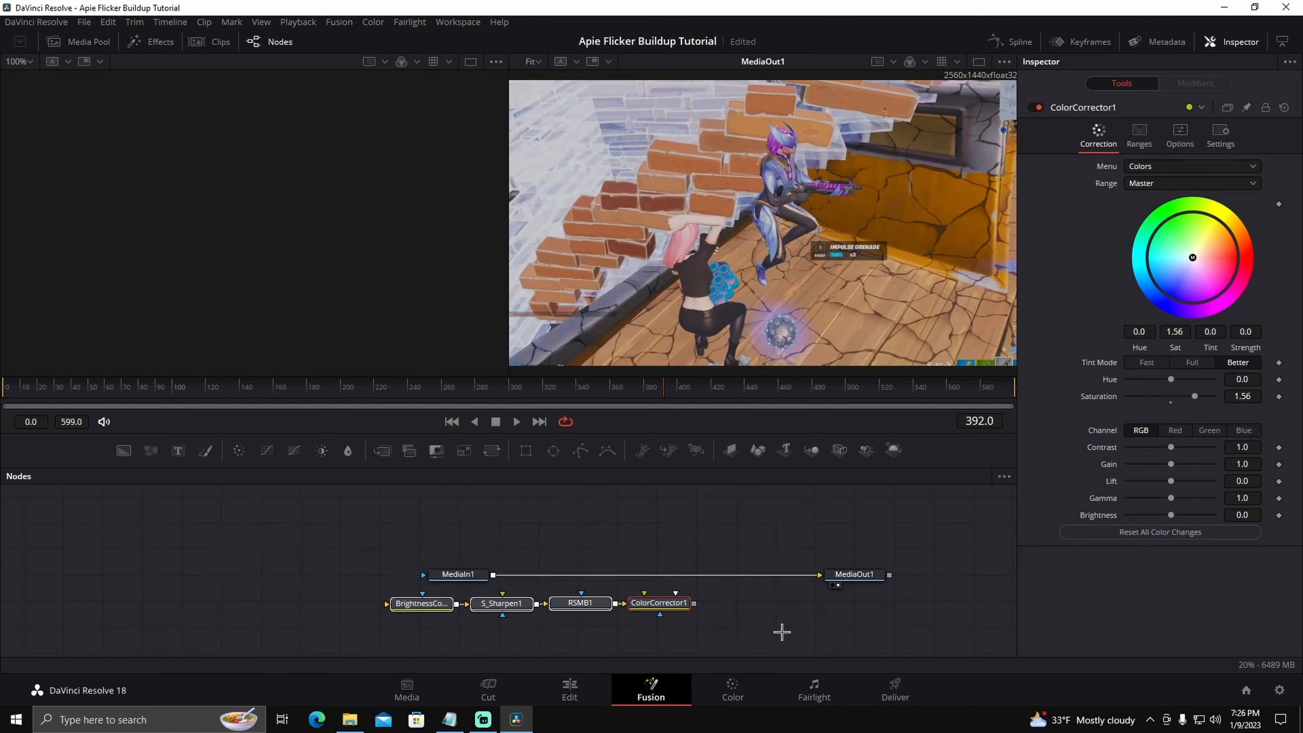
Connect MediaIn1 to BrightnessContrast1 and ColorCorrector1 to MediaOut1, and preview the graded clip on the timeline at 01:00:16:48.
scroll(777, 633, "up", 3)
left_click_drag(350, 556, 169, 557)
left_click_drag(803, 550, 229, 593)
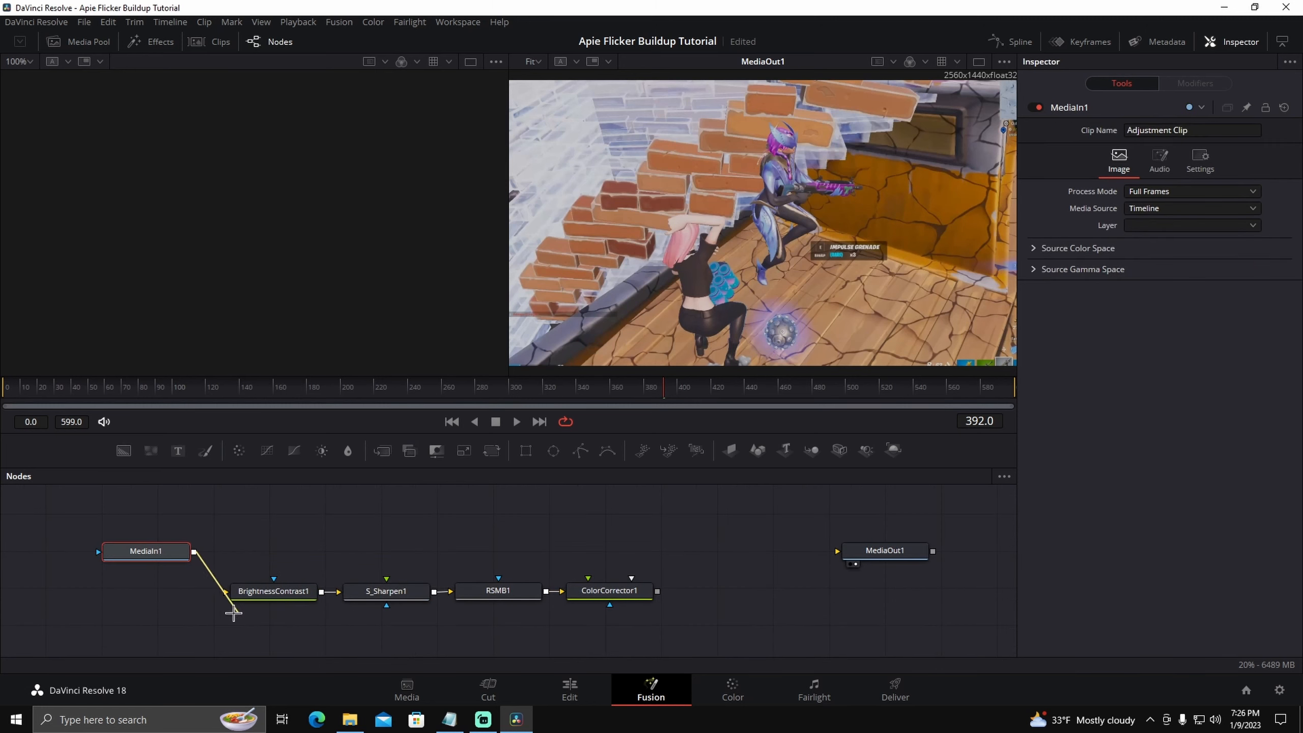
left_click_drag(680, 617, 742, 553)
left_click(570, 687)
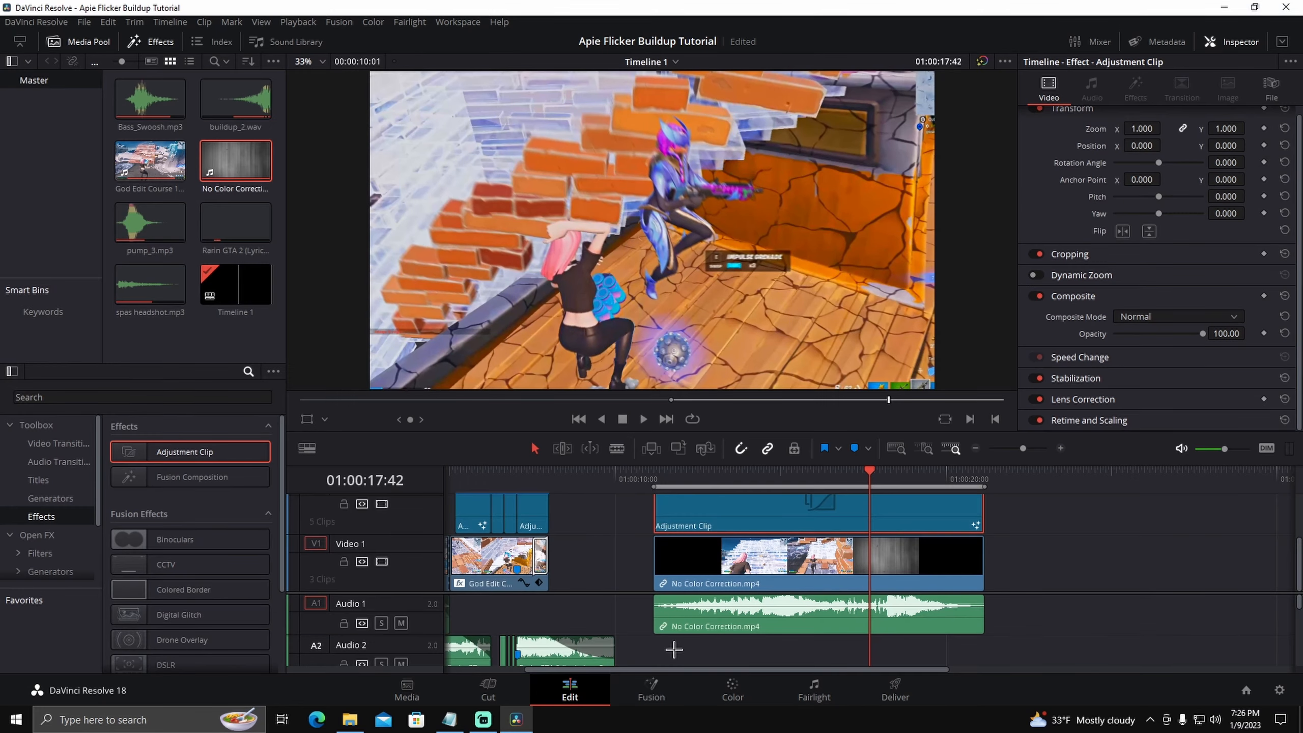
left_click_drag(864, 467, 839, 469)
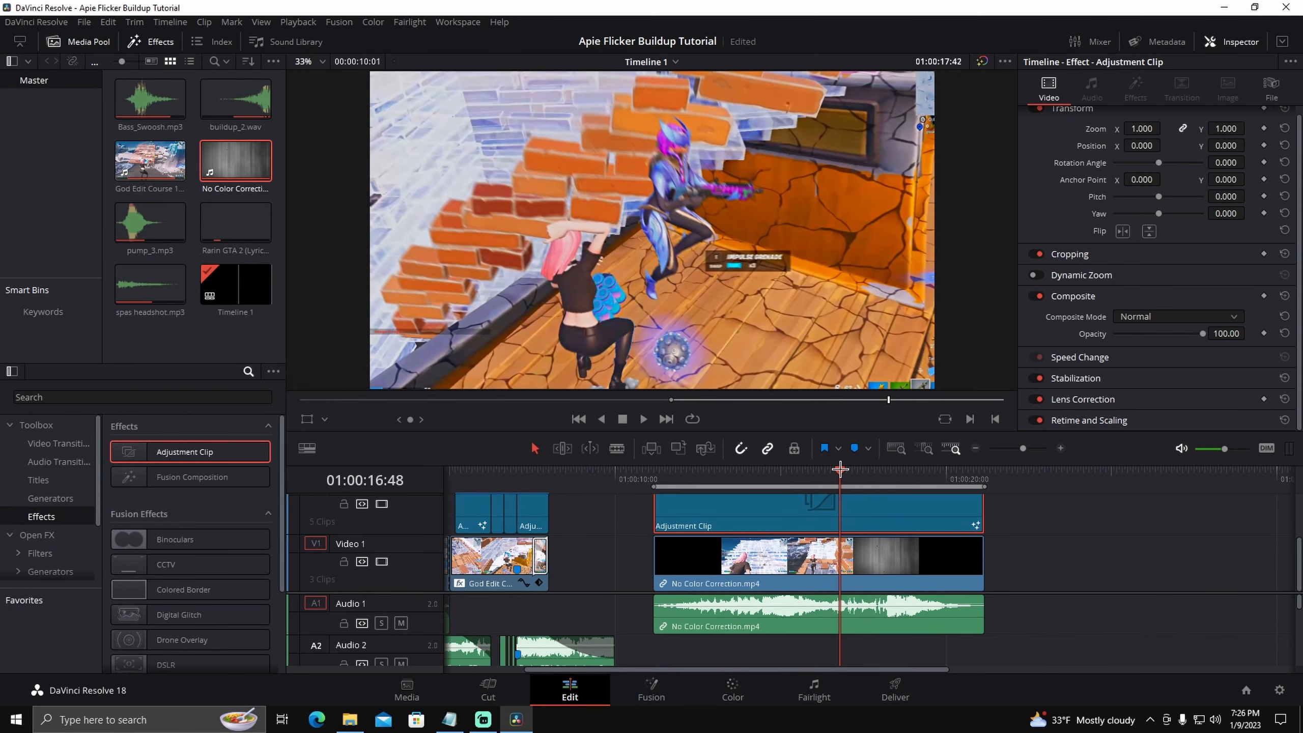